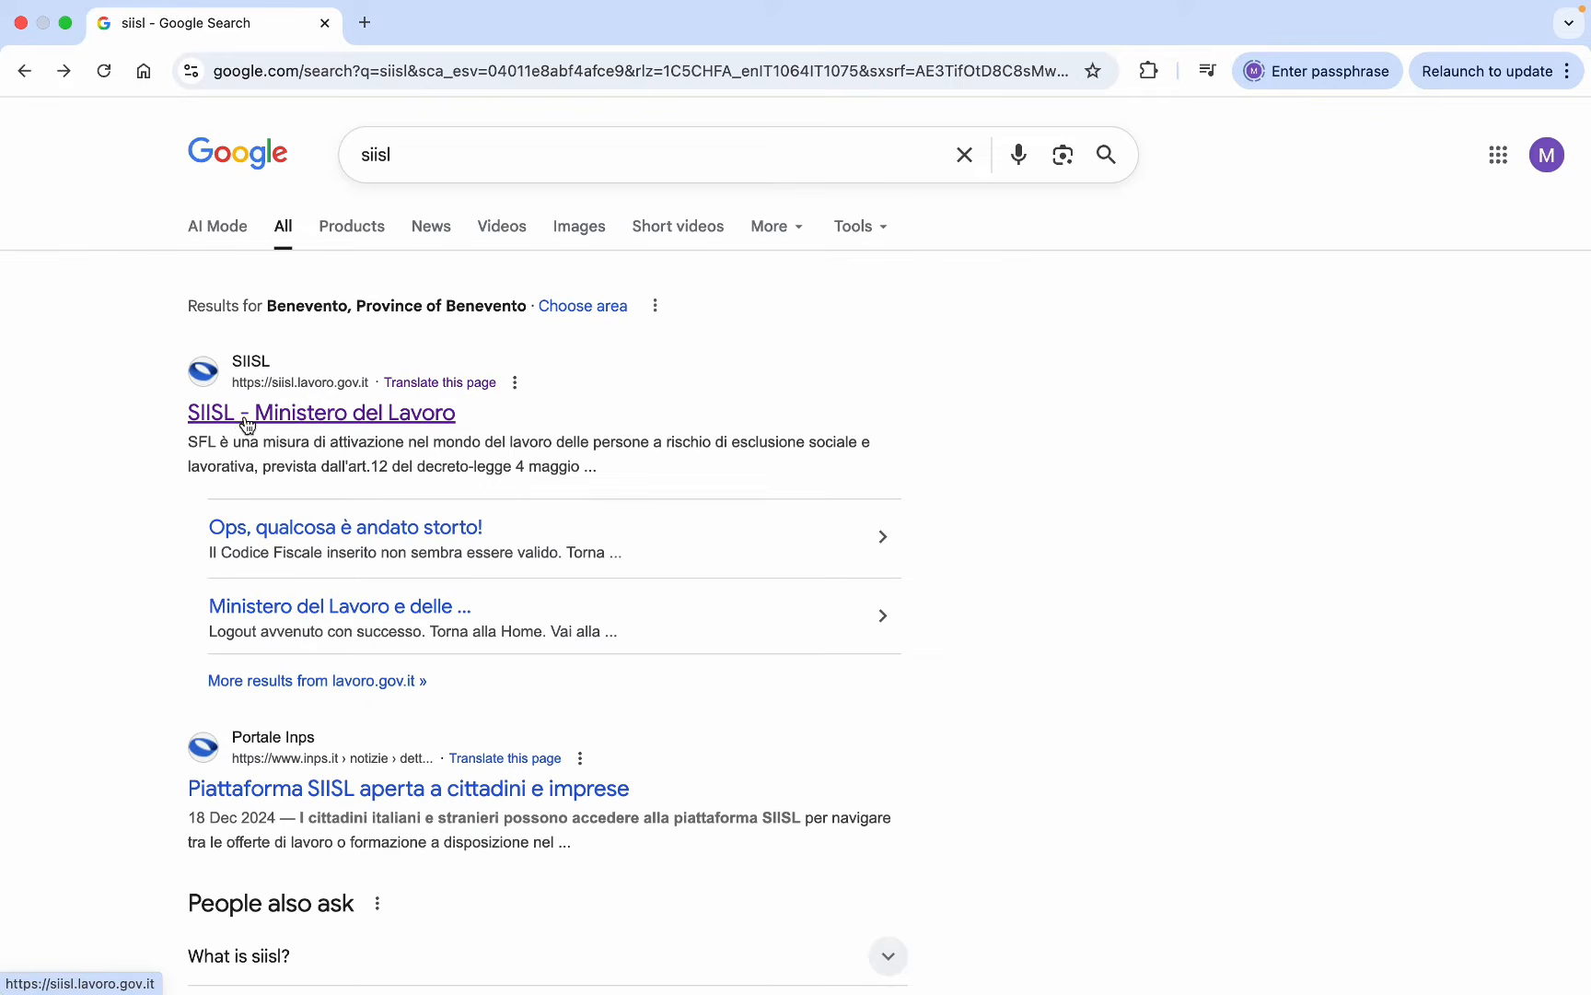
Open the SIISL portal from the search results and access it as a citizen with the Accesso NASpI/Dis-Coll type.
click(286, 416)
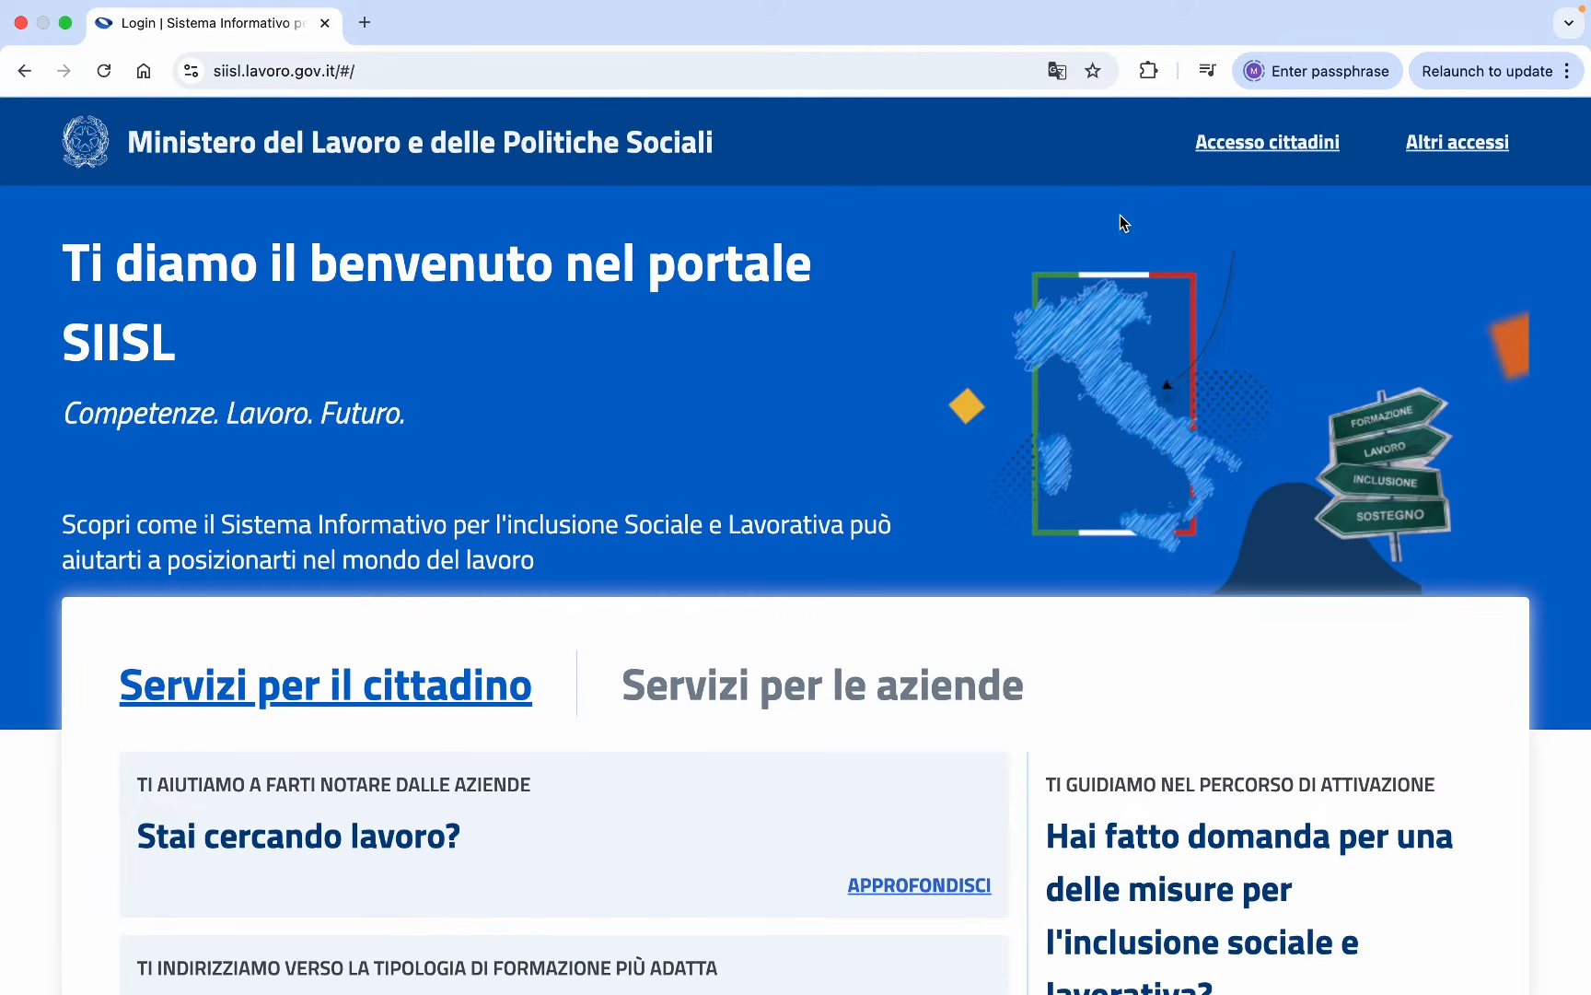
click(1232, 150)
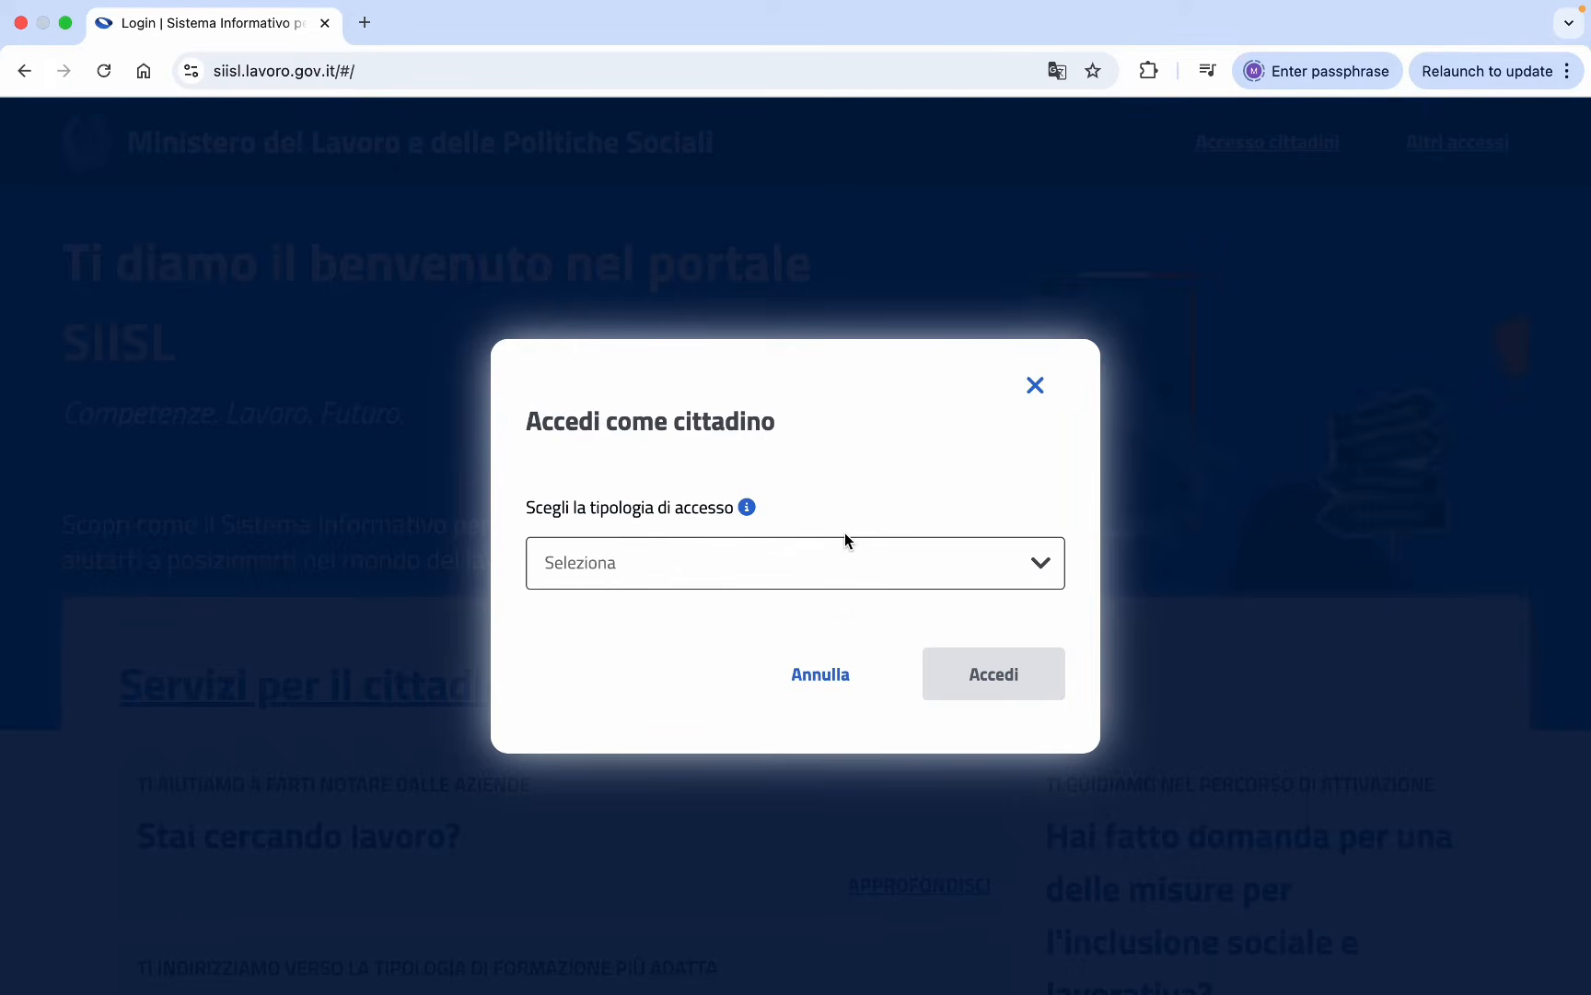
click(1048, 566)
scroll(906, 704, down, 2)
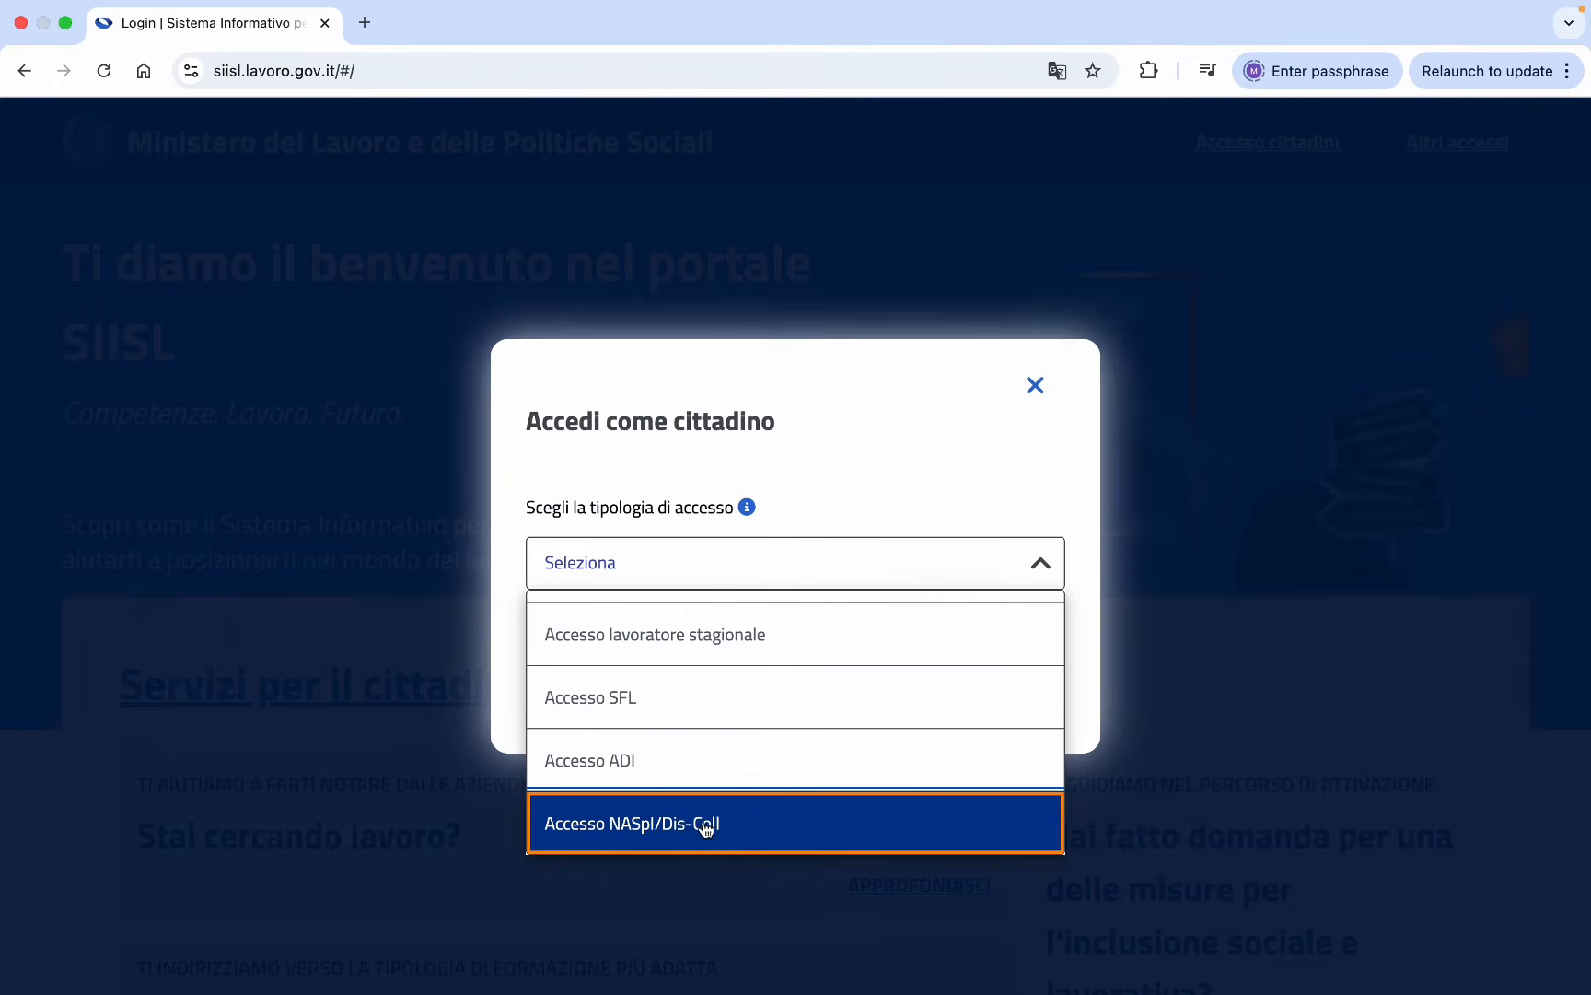
click(777, 833)
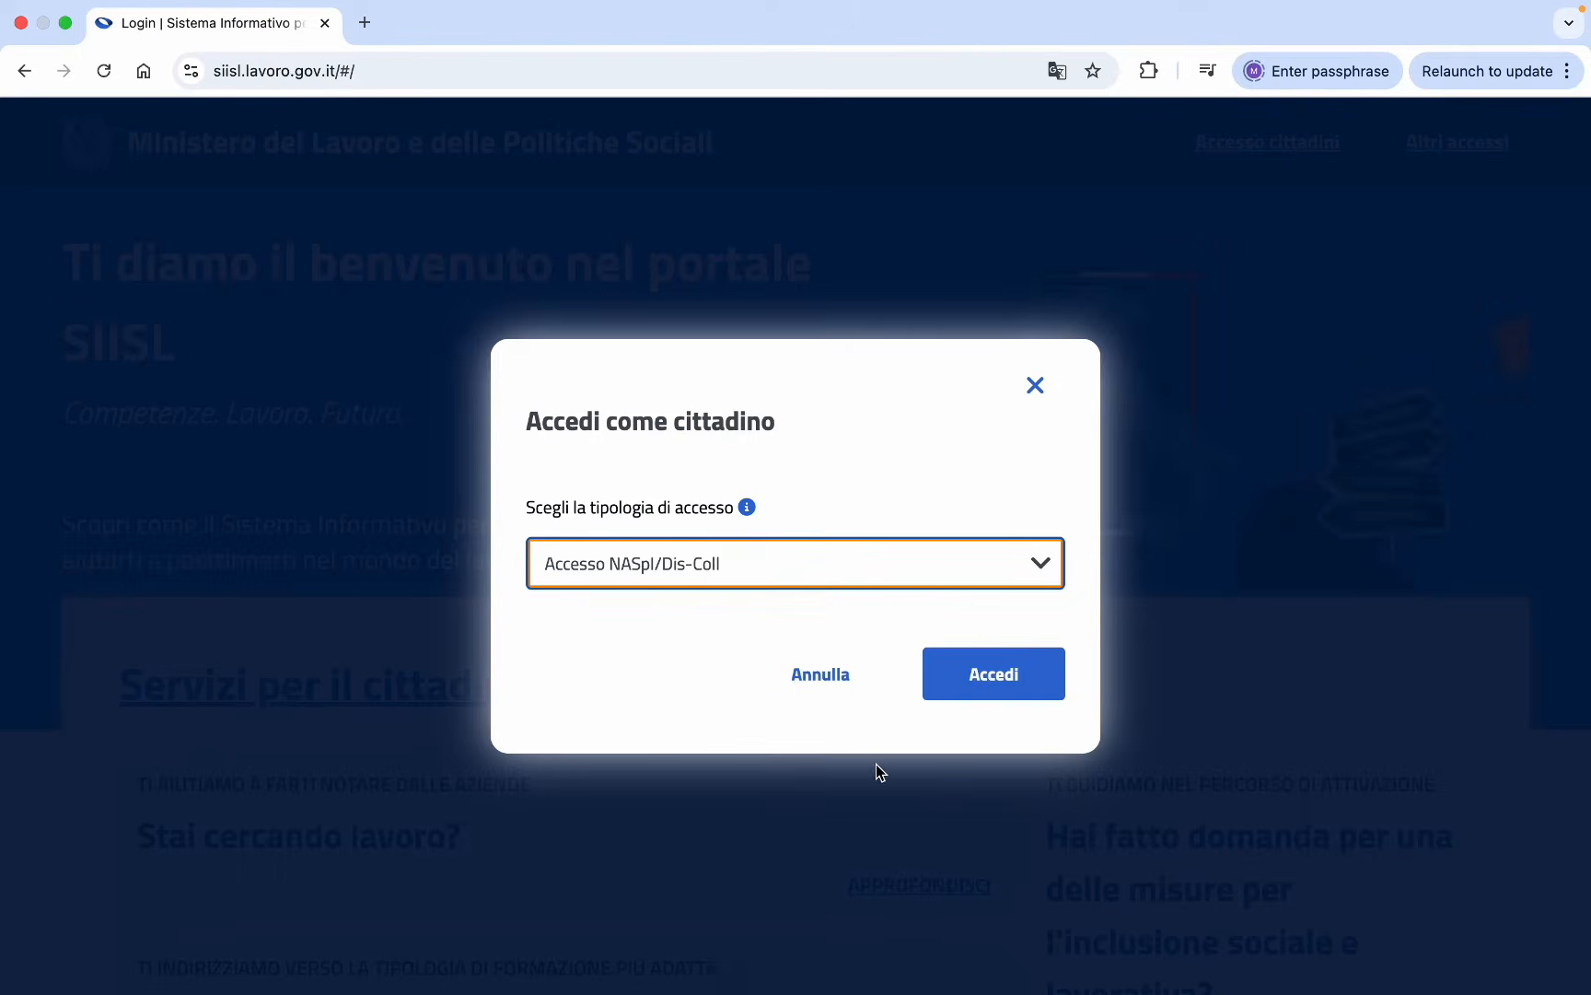
click(974, 673)
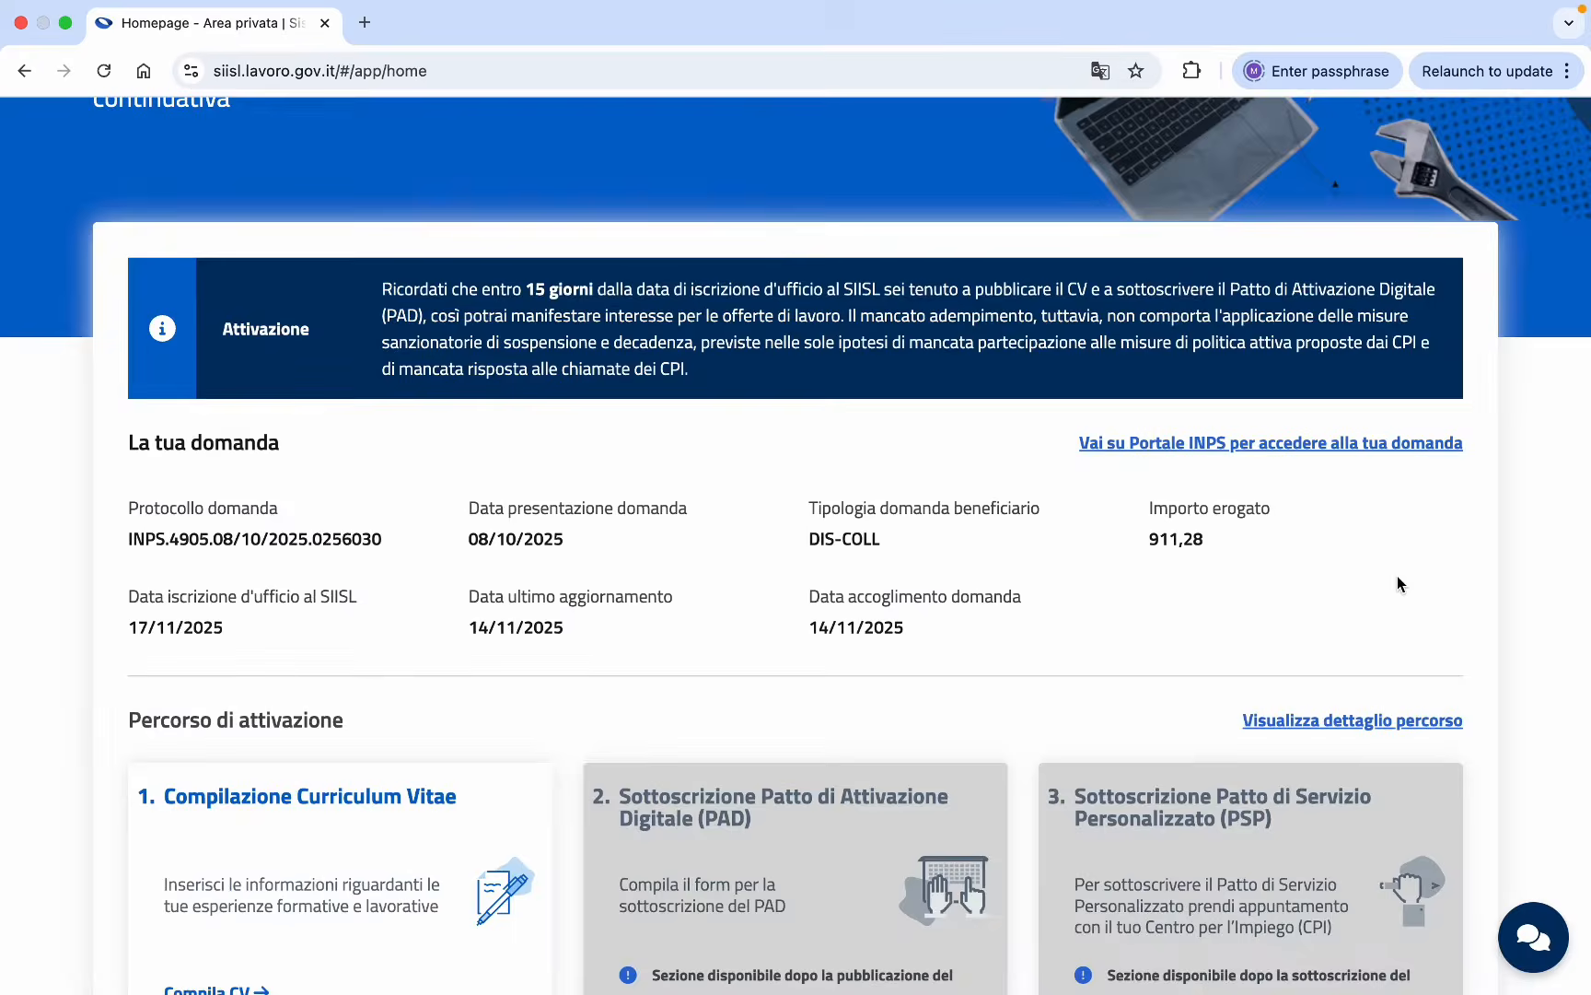
Review the benefit application details, including the Importo erogato, and the stages of the Percorso di attivazione.
scroll(1397, 578, down, 5)
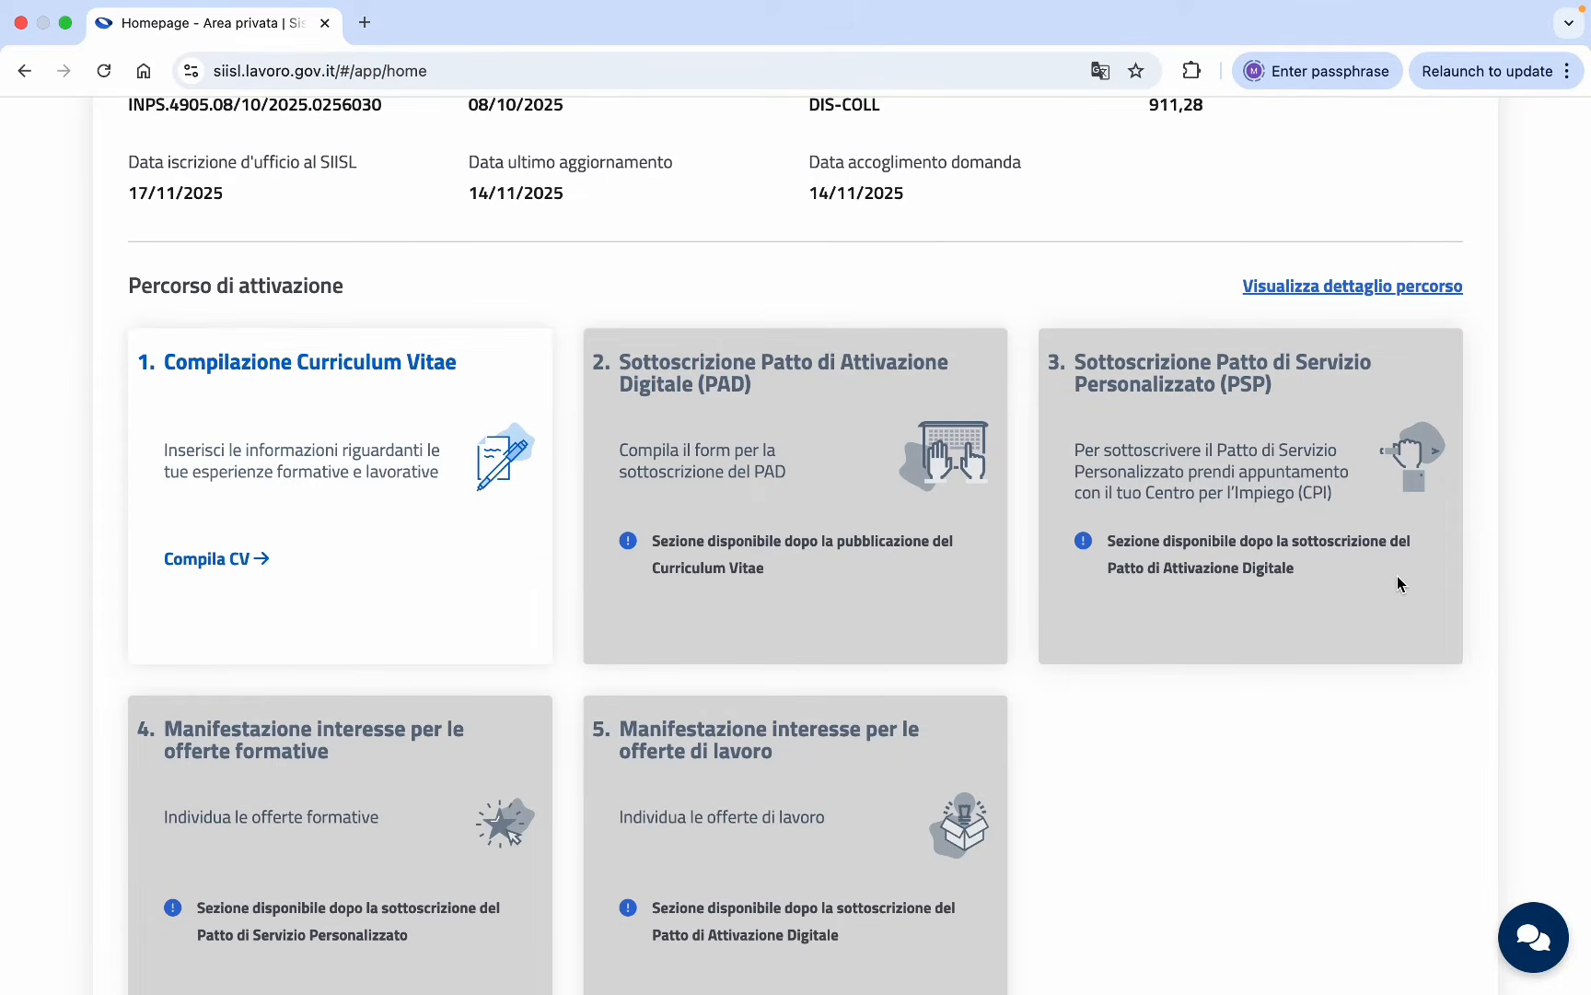
scroll(1397, 576, up, 3)
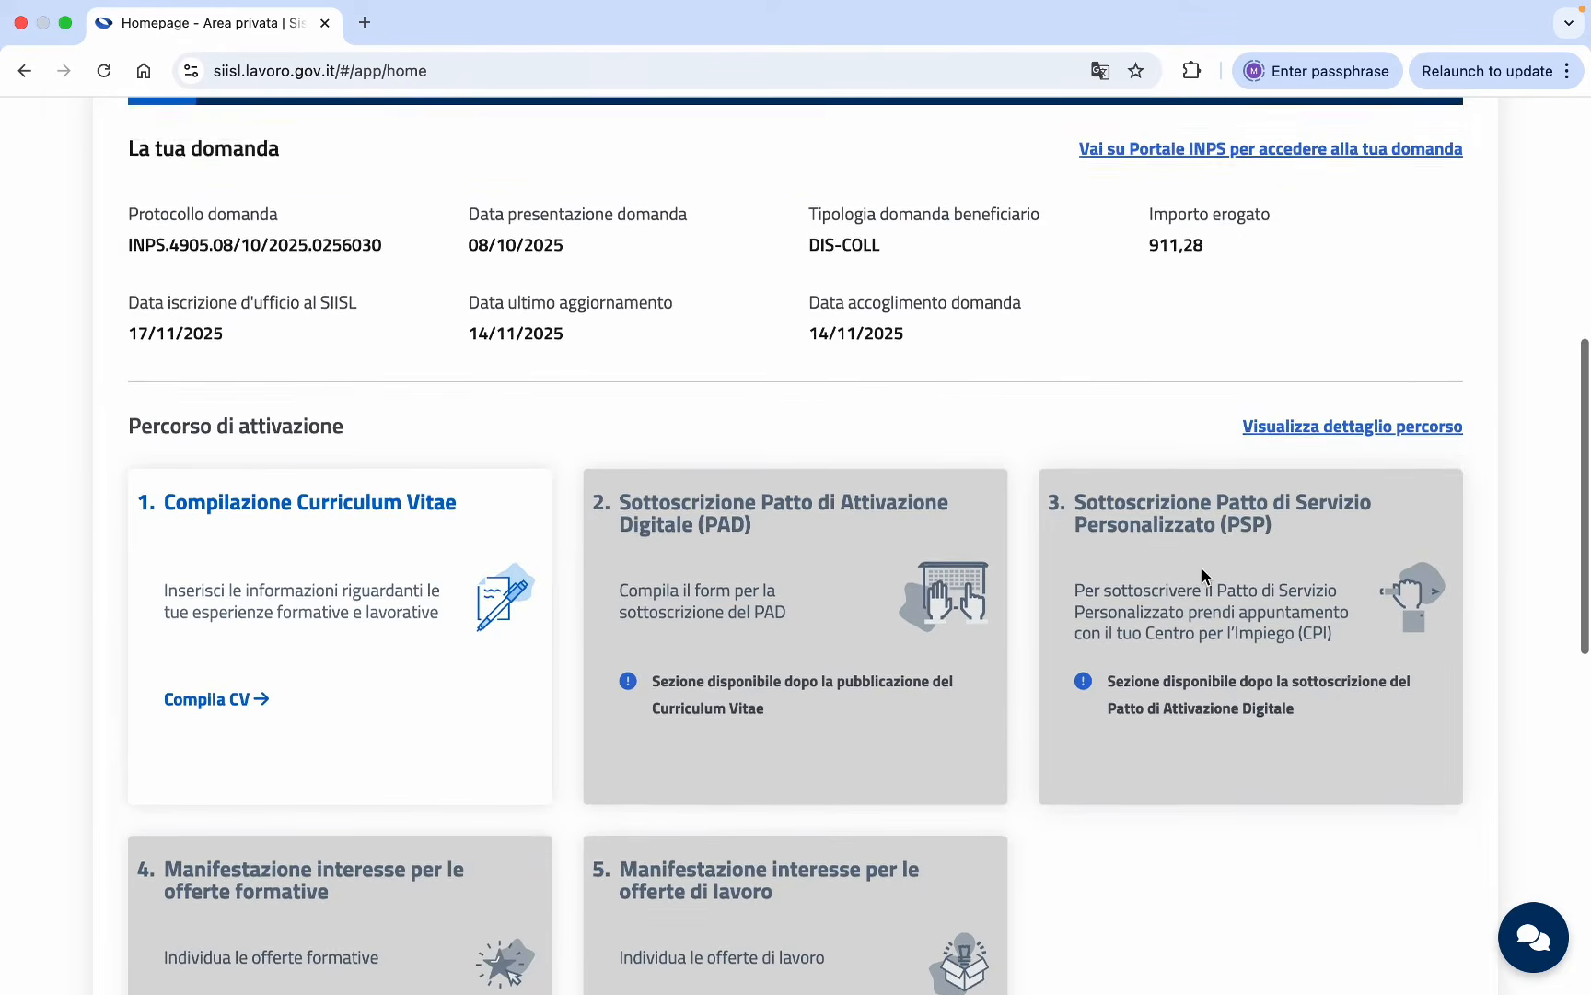
scroll(1202, 568, up, 1)
scroll(1130, 562, up, 3)
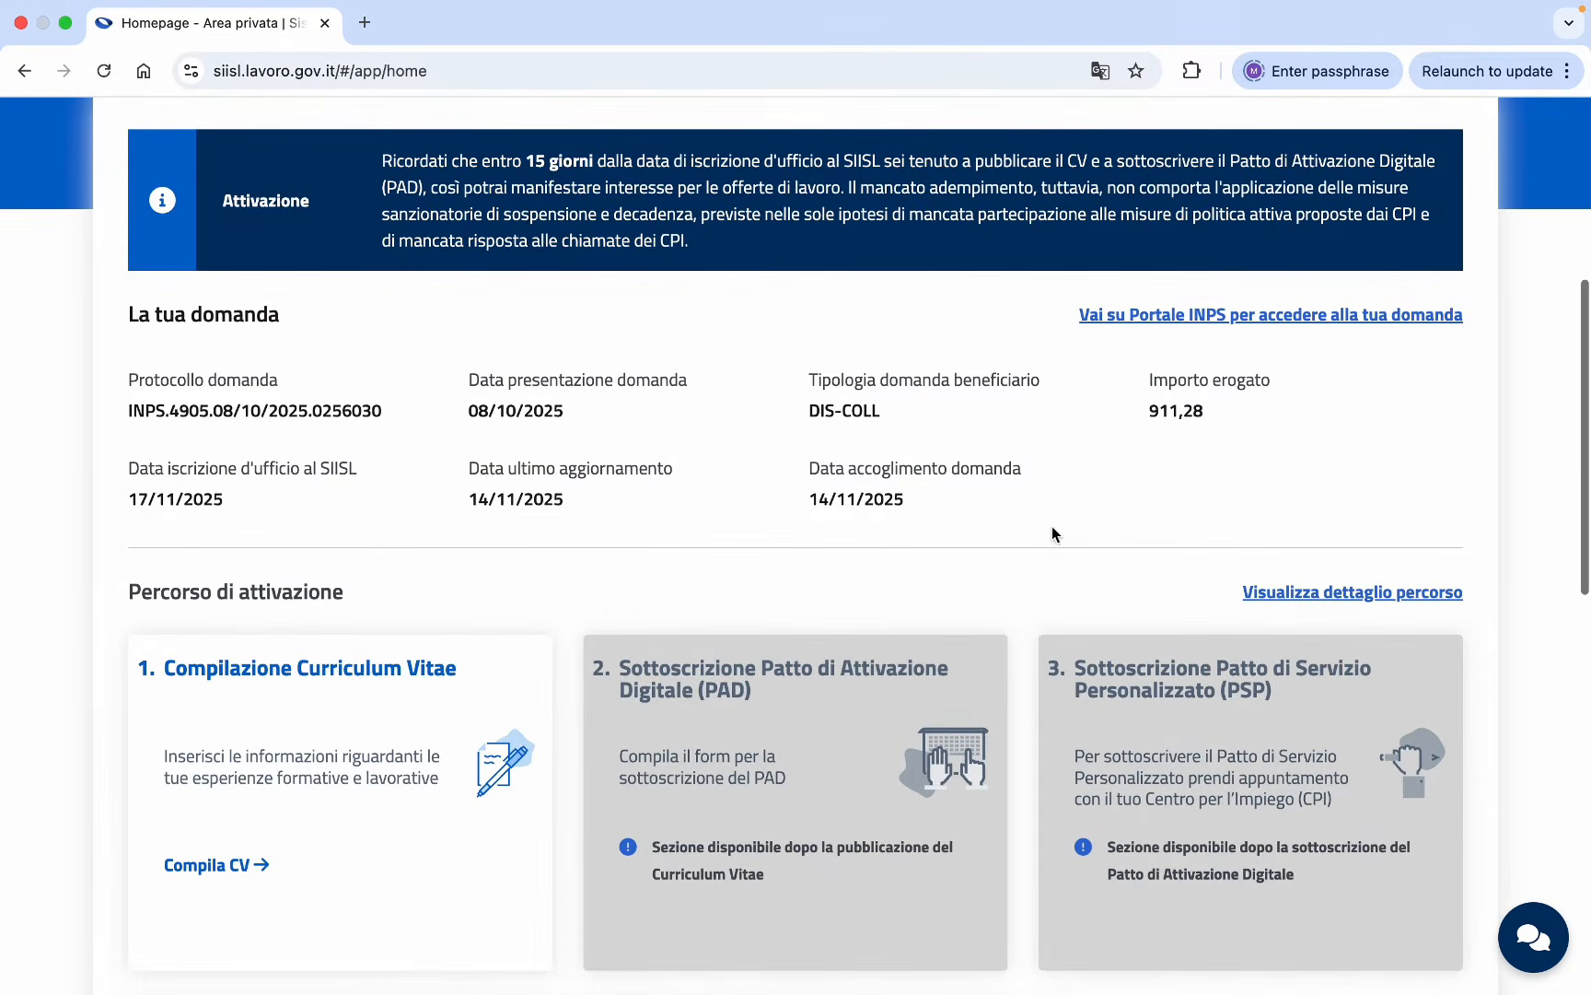
double_click(1156, 412)
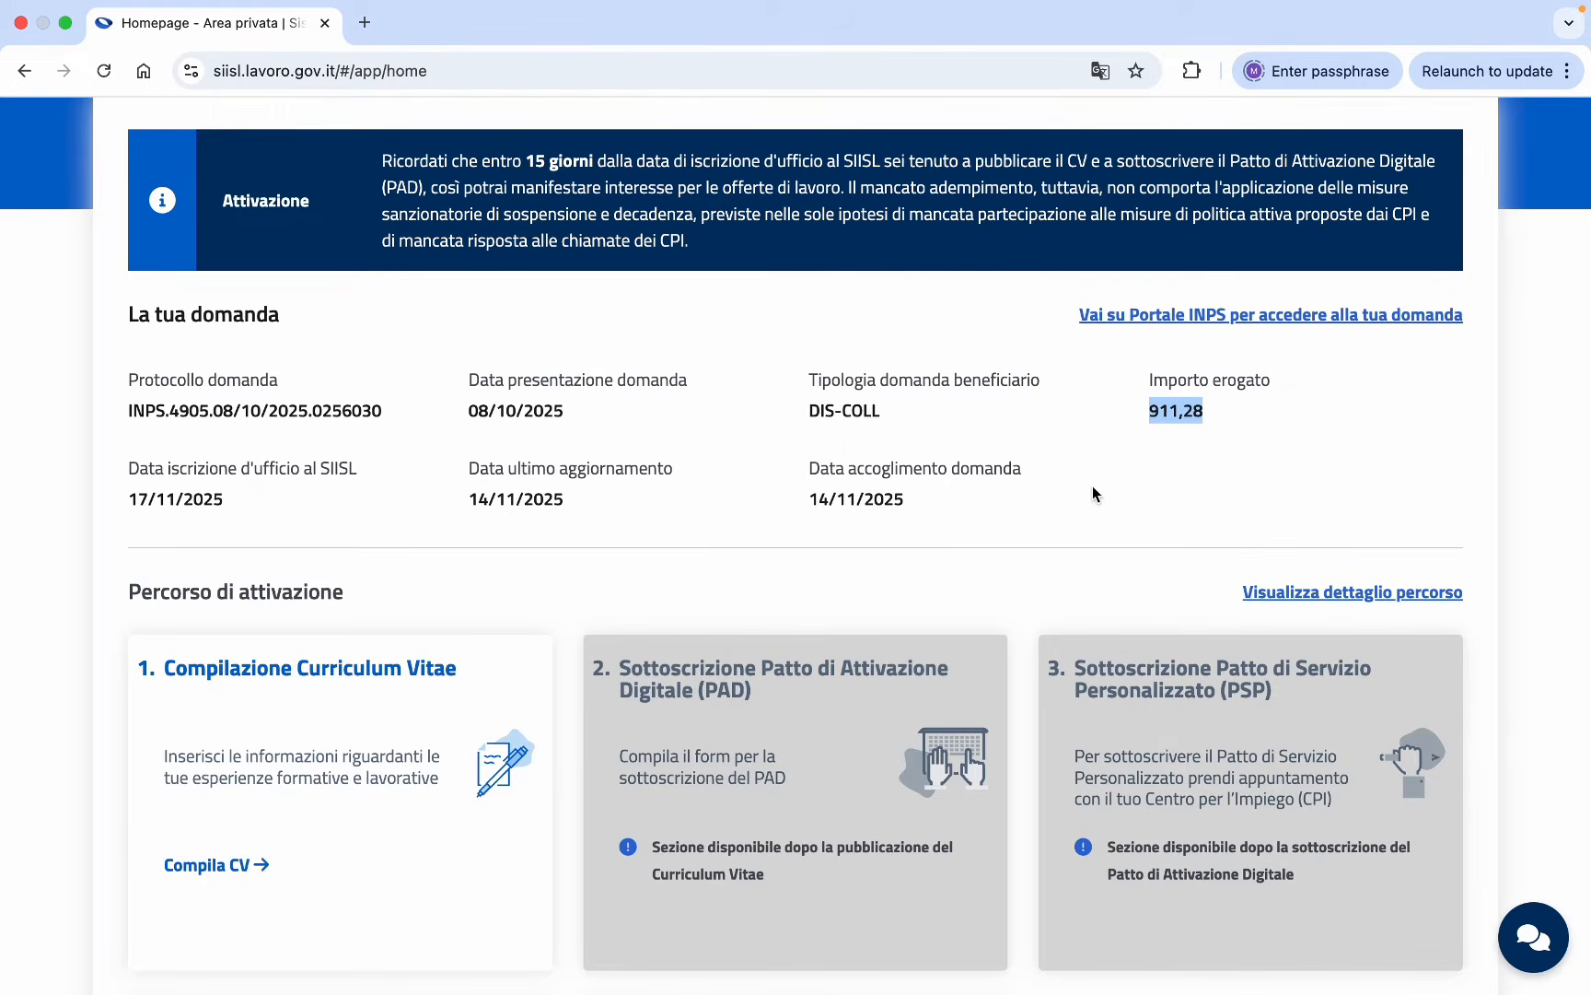
scroll(1098, 480, down, 4)
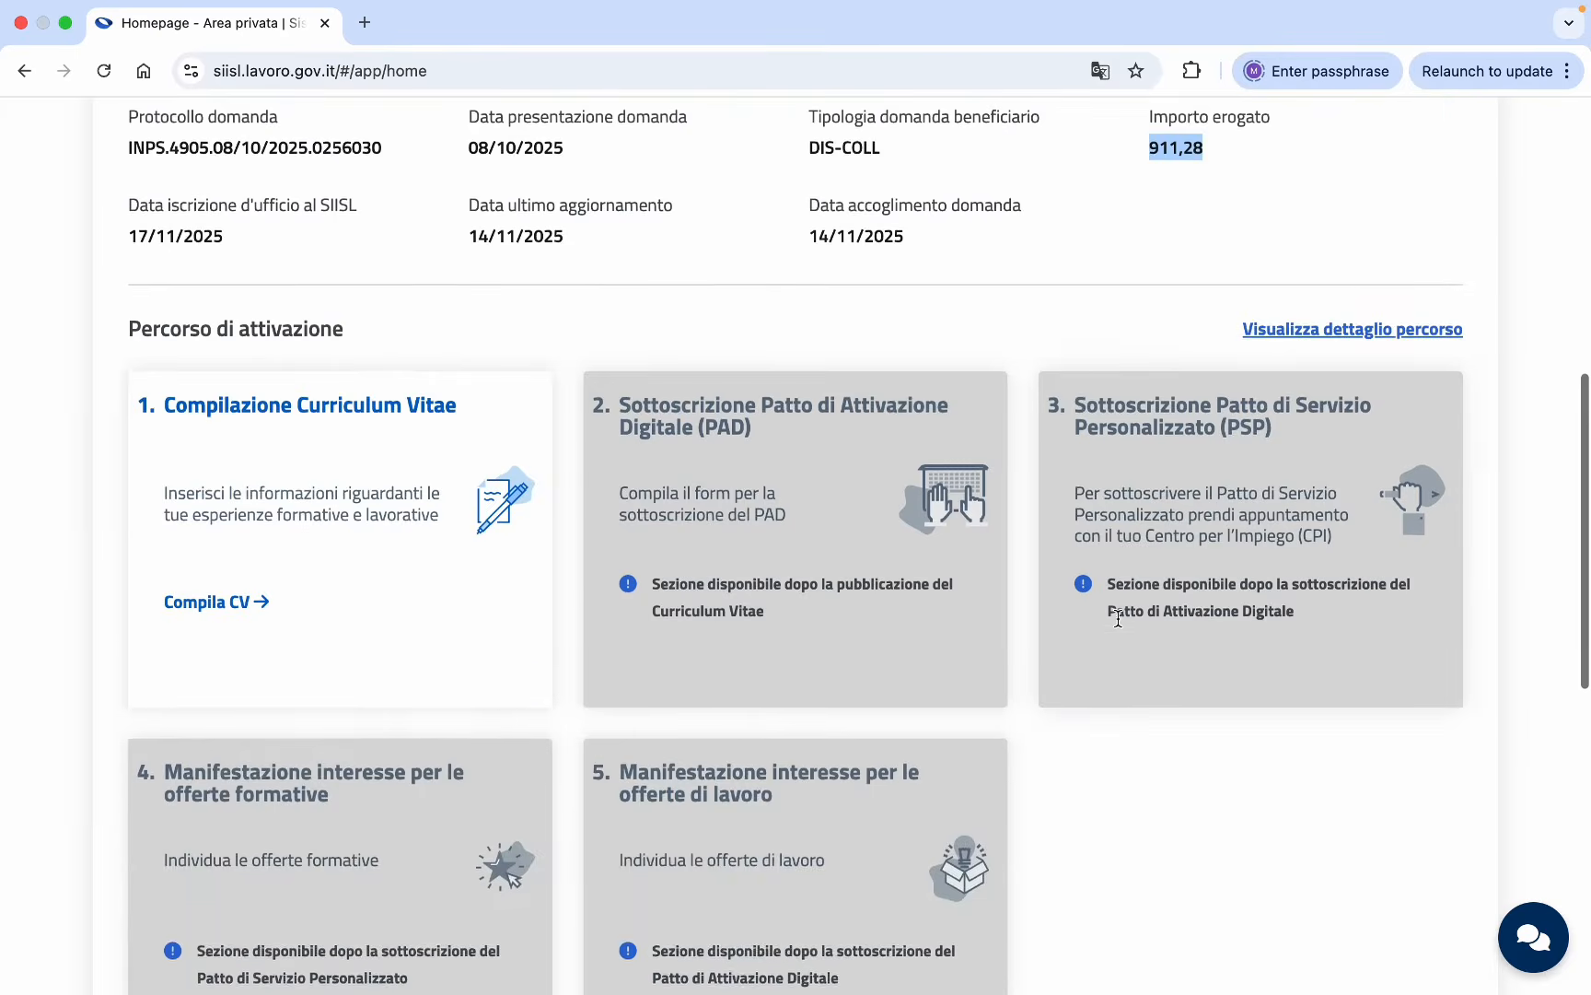
scroll(1118, 618, down, 1)
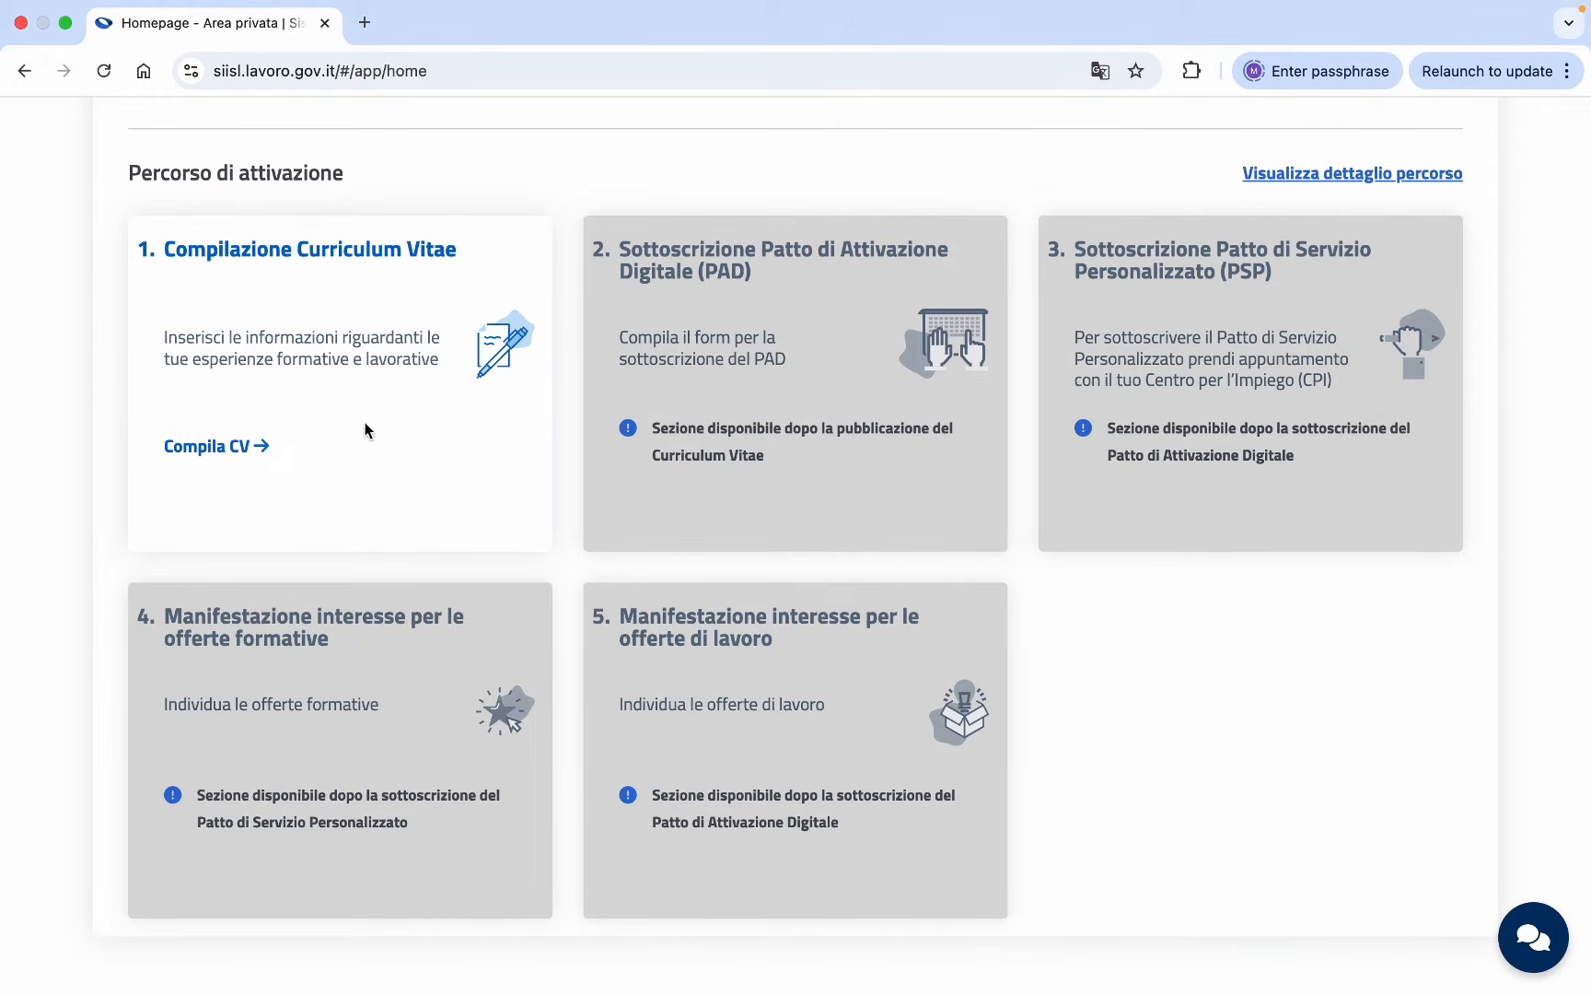
Start the Curriculum Vitae compilation with the Compila CV manualmente option and proceed.
click(213, 457)
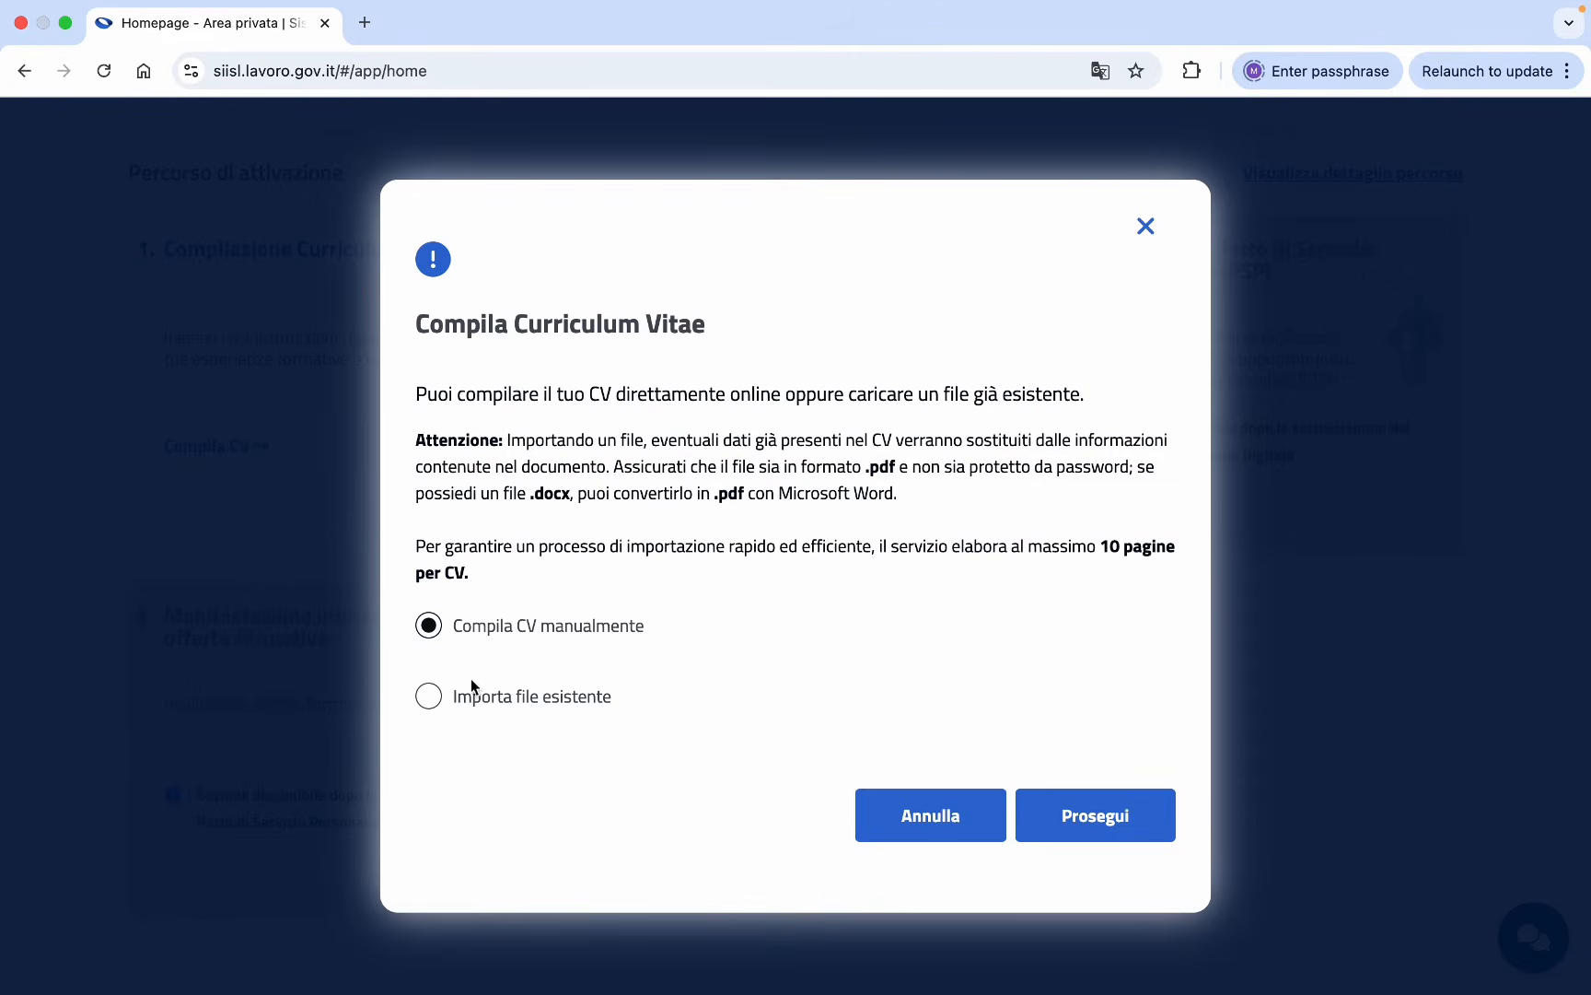
click(425, 702)
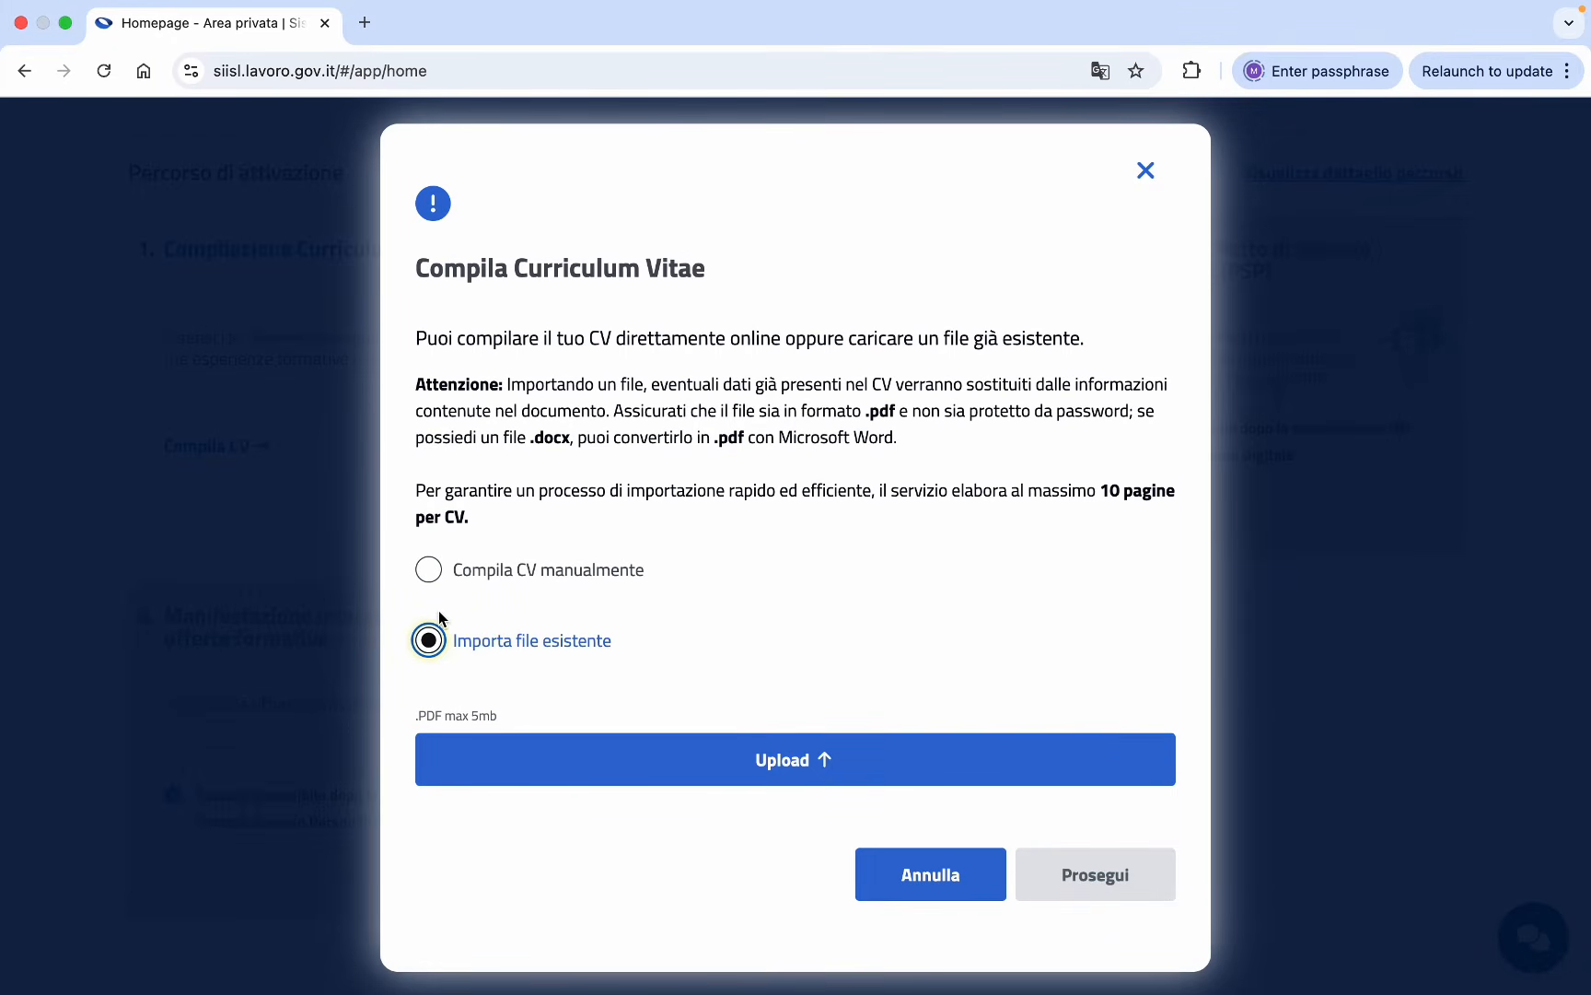
click(430, 570)
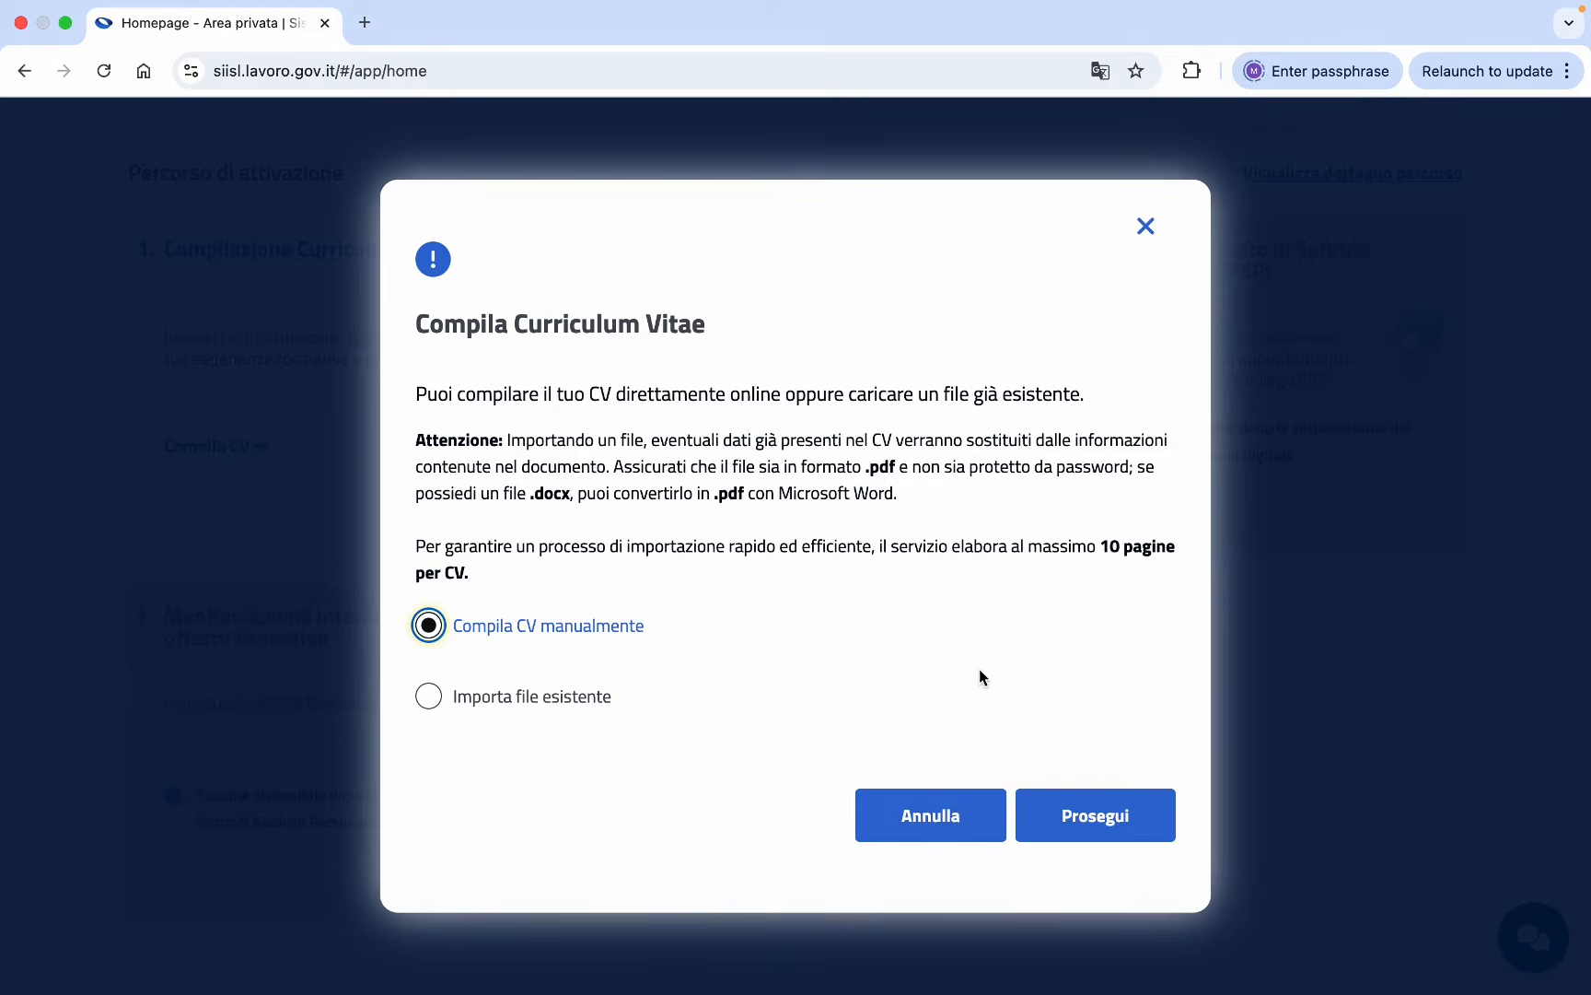
click(1077, 817)
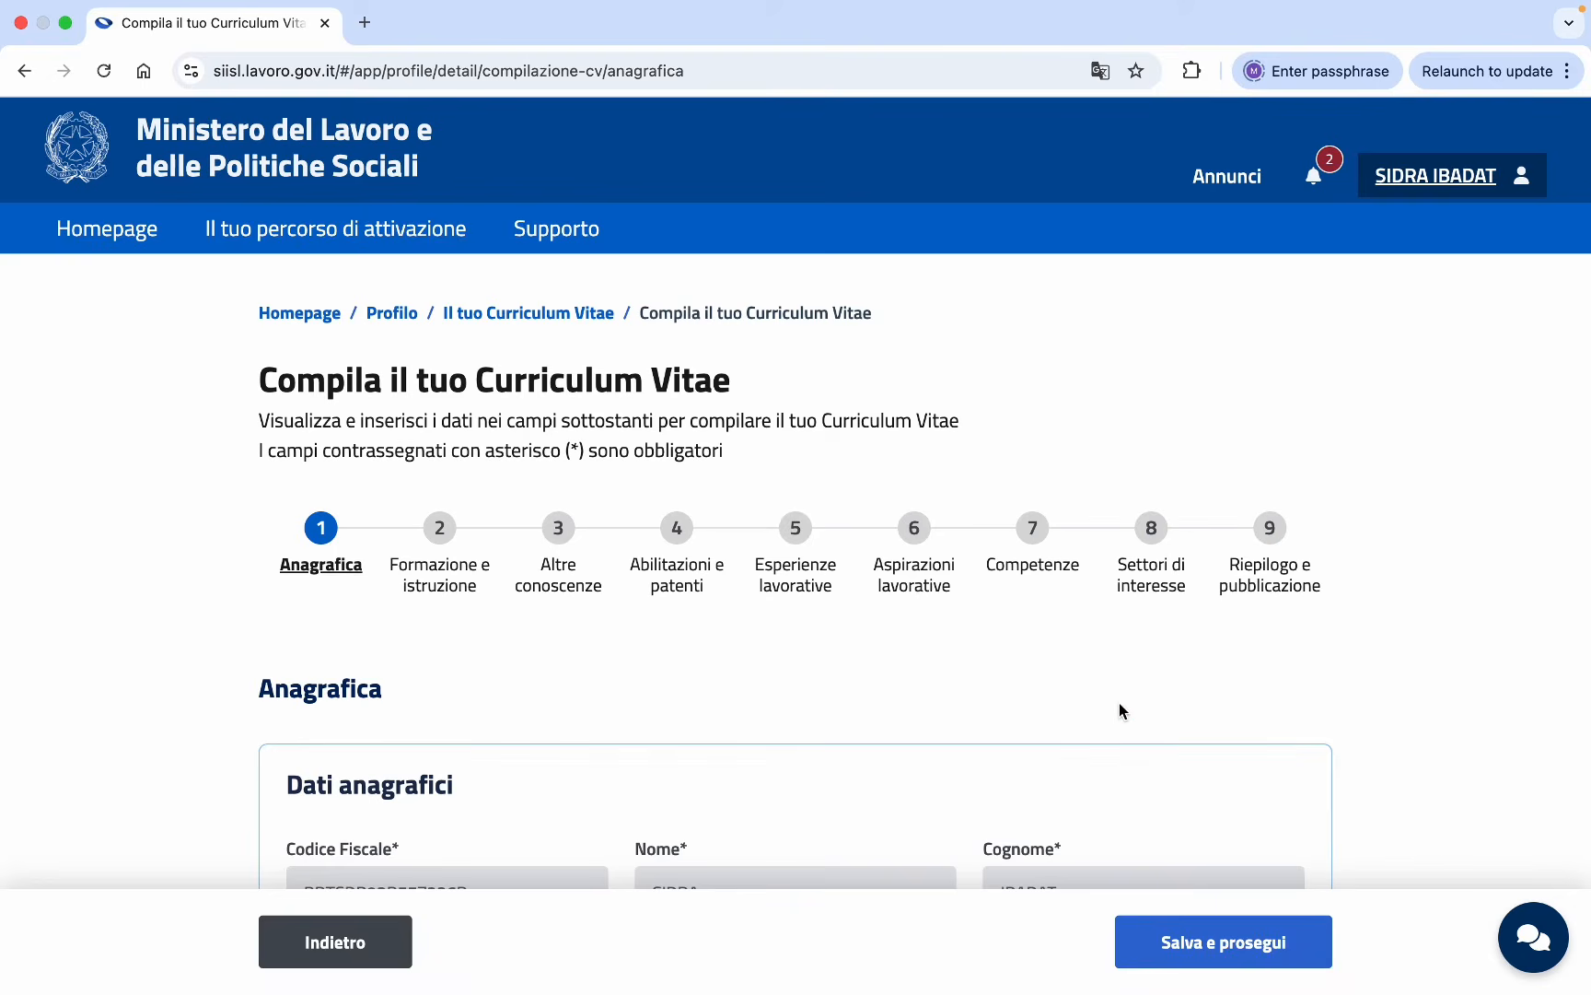
Check the Anagrafica data through the domicile and contact details, dismiss the mobile verification notice, and save the section to continue.
scroll(1120, 704, down, 10)
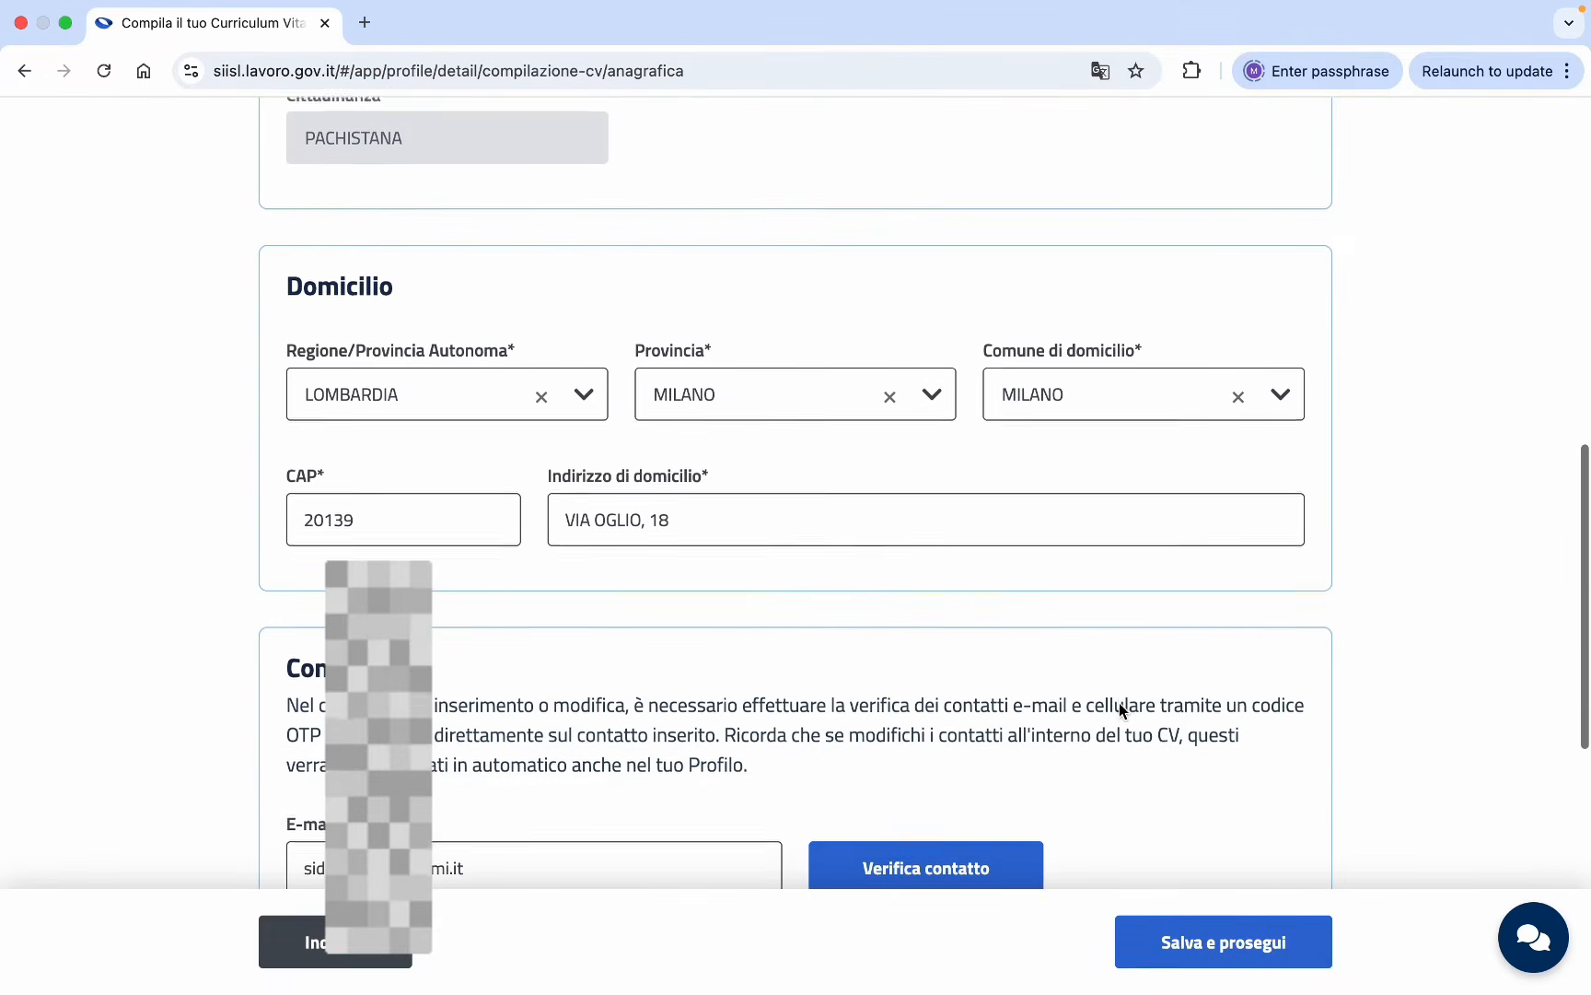
scroll(1186, 628, down, 2)
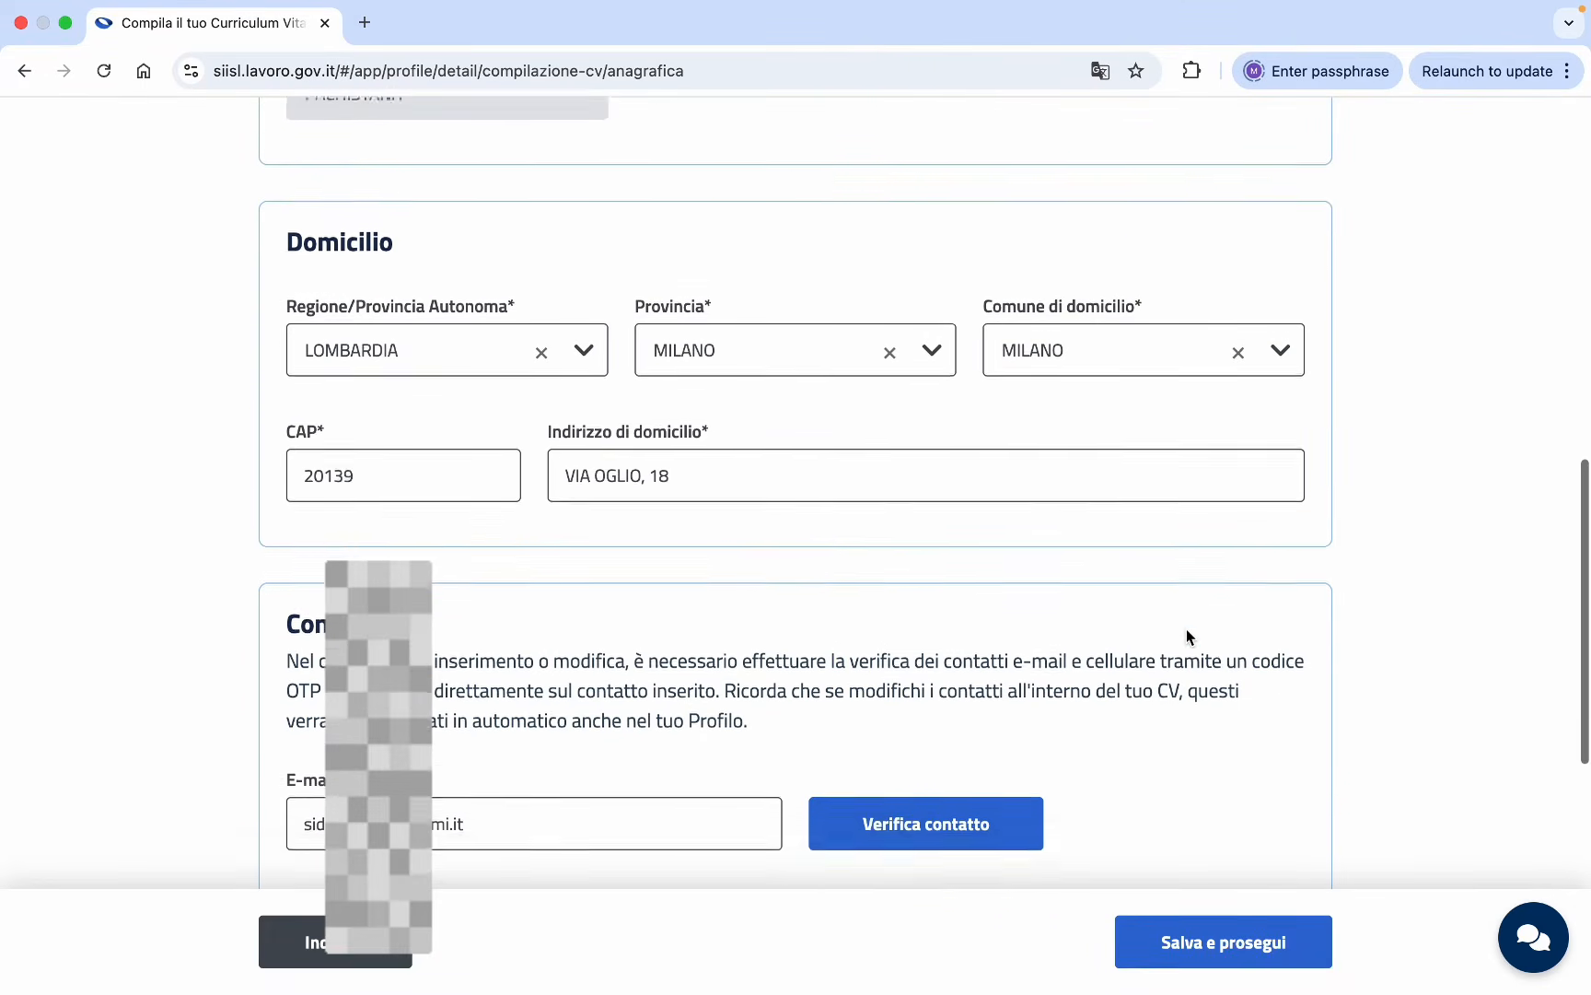
scroll(1186, 637, down, 4)
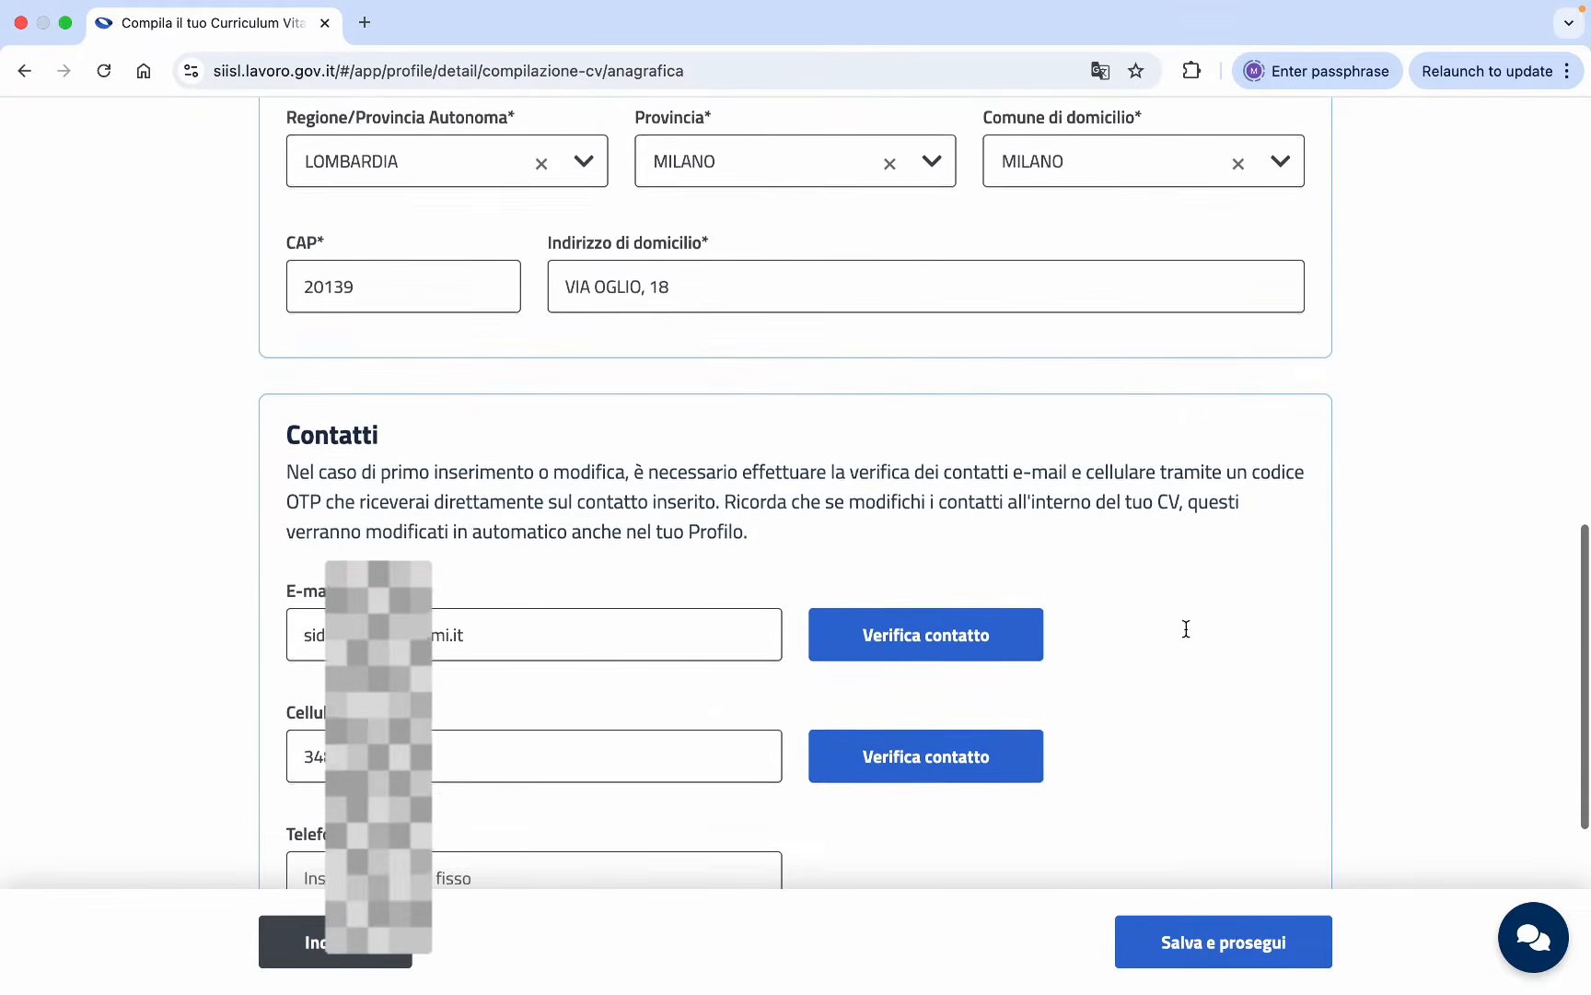
scroll(1186, 628, down, 7)
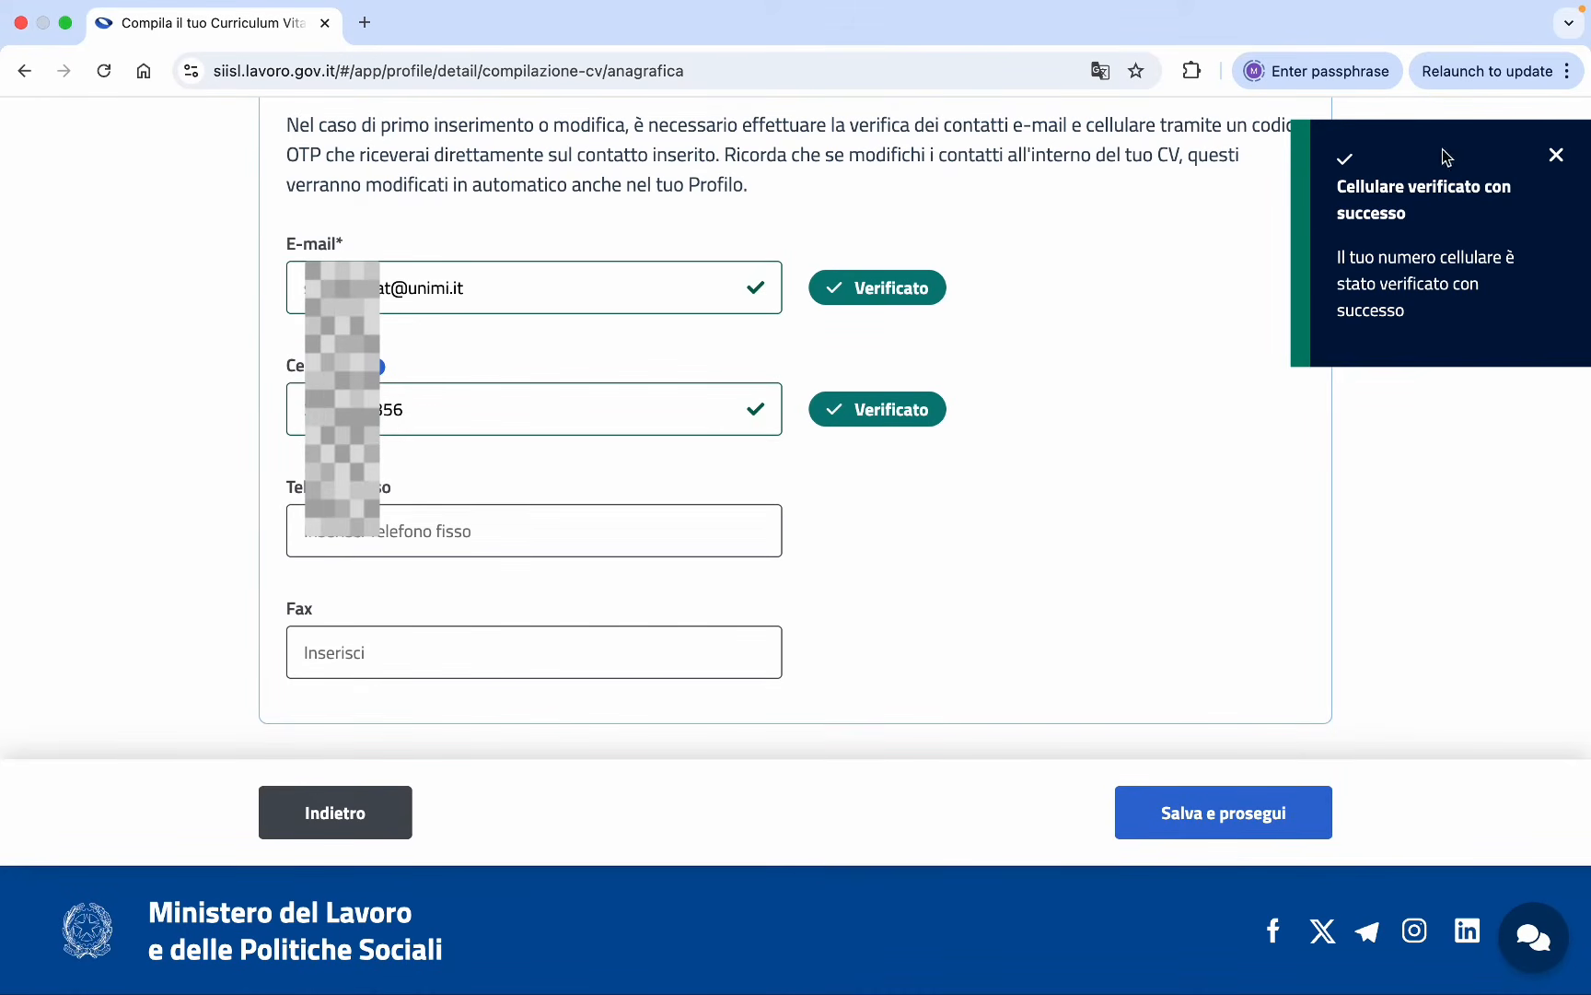
click(1556, 157)
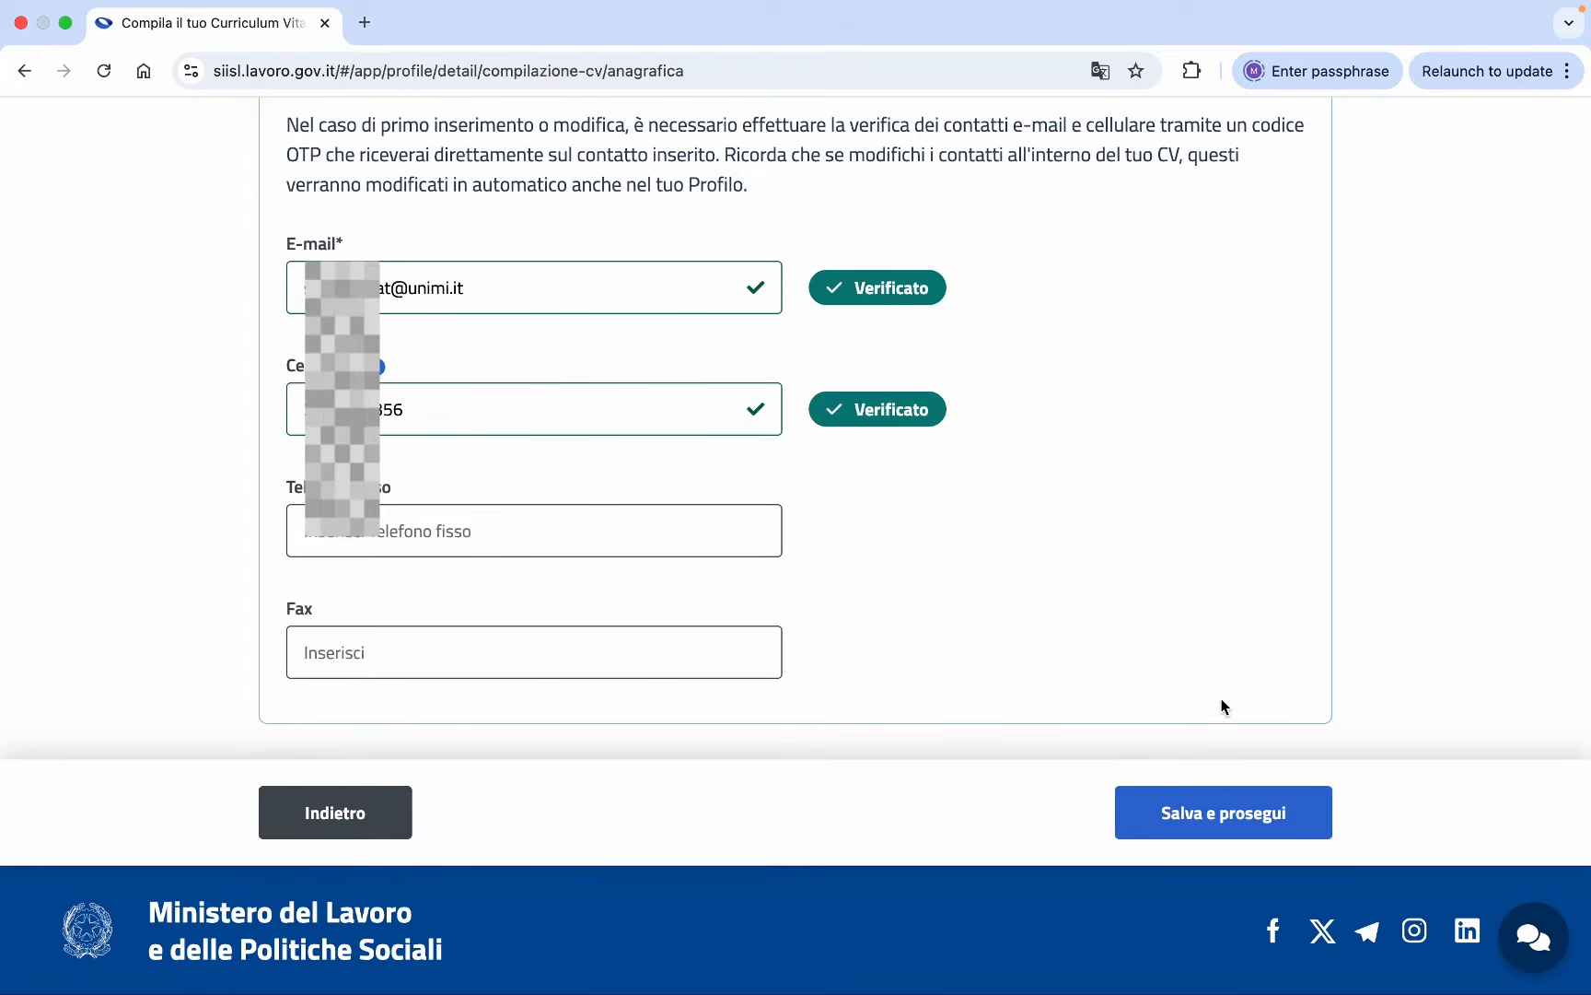
click(1199, 810)
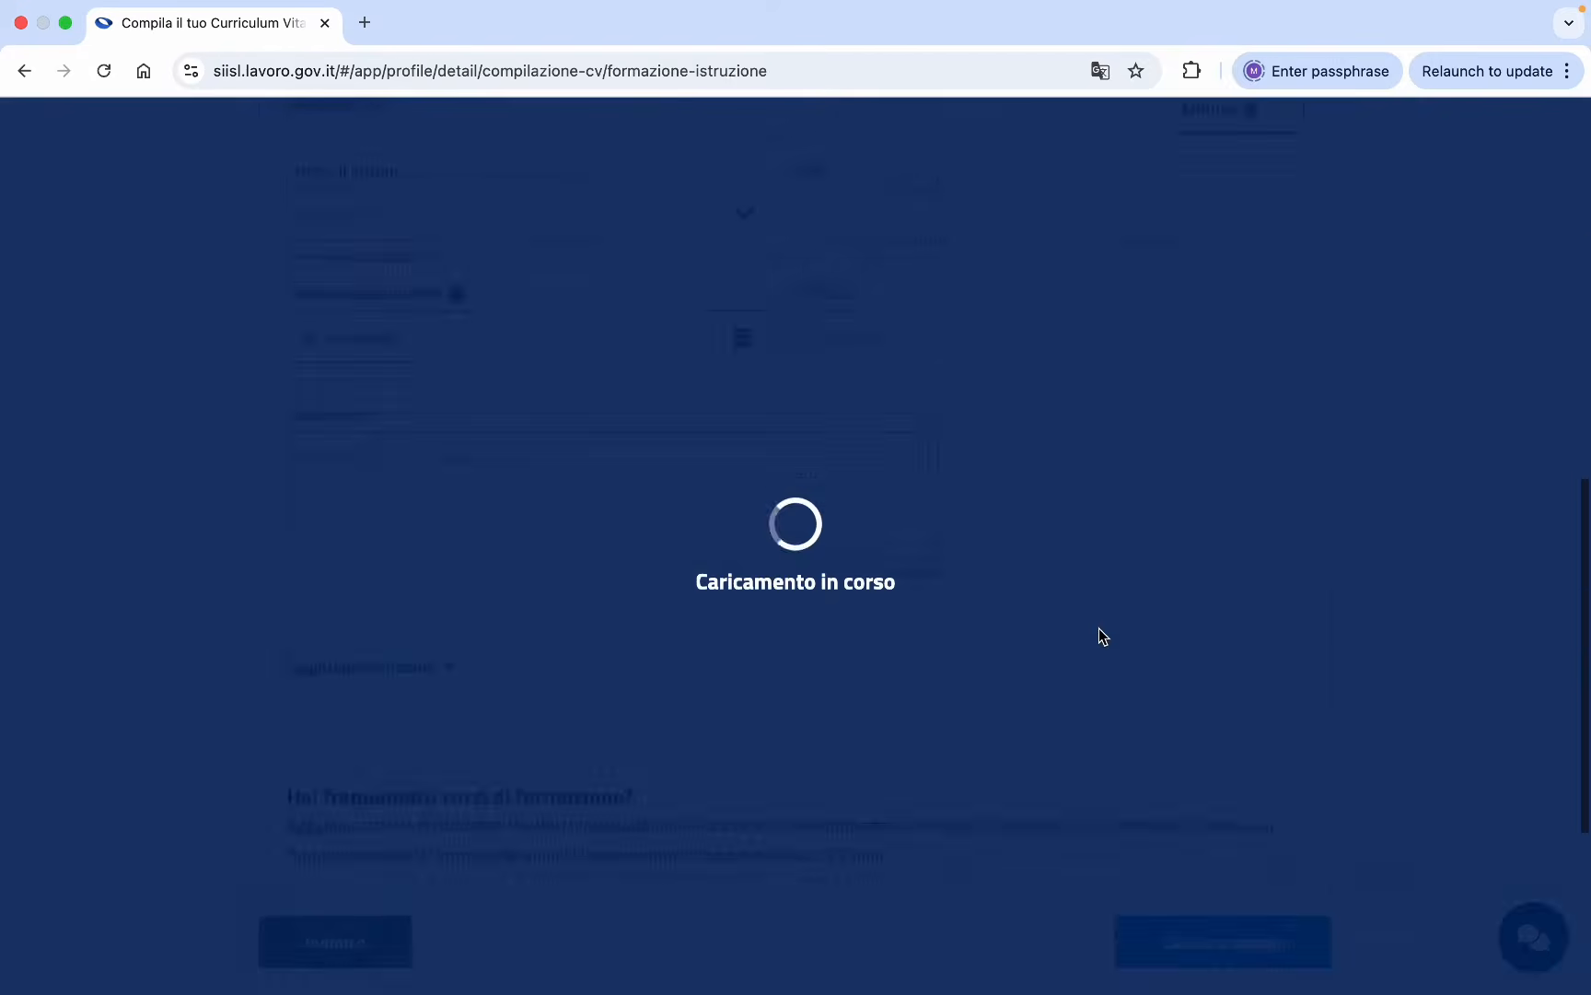
Set the Titolo di studio of Istruzione 1 to Titolo di dottore di ricerca.
scroll(1099, 628, down, 8)
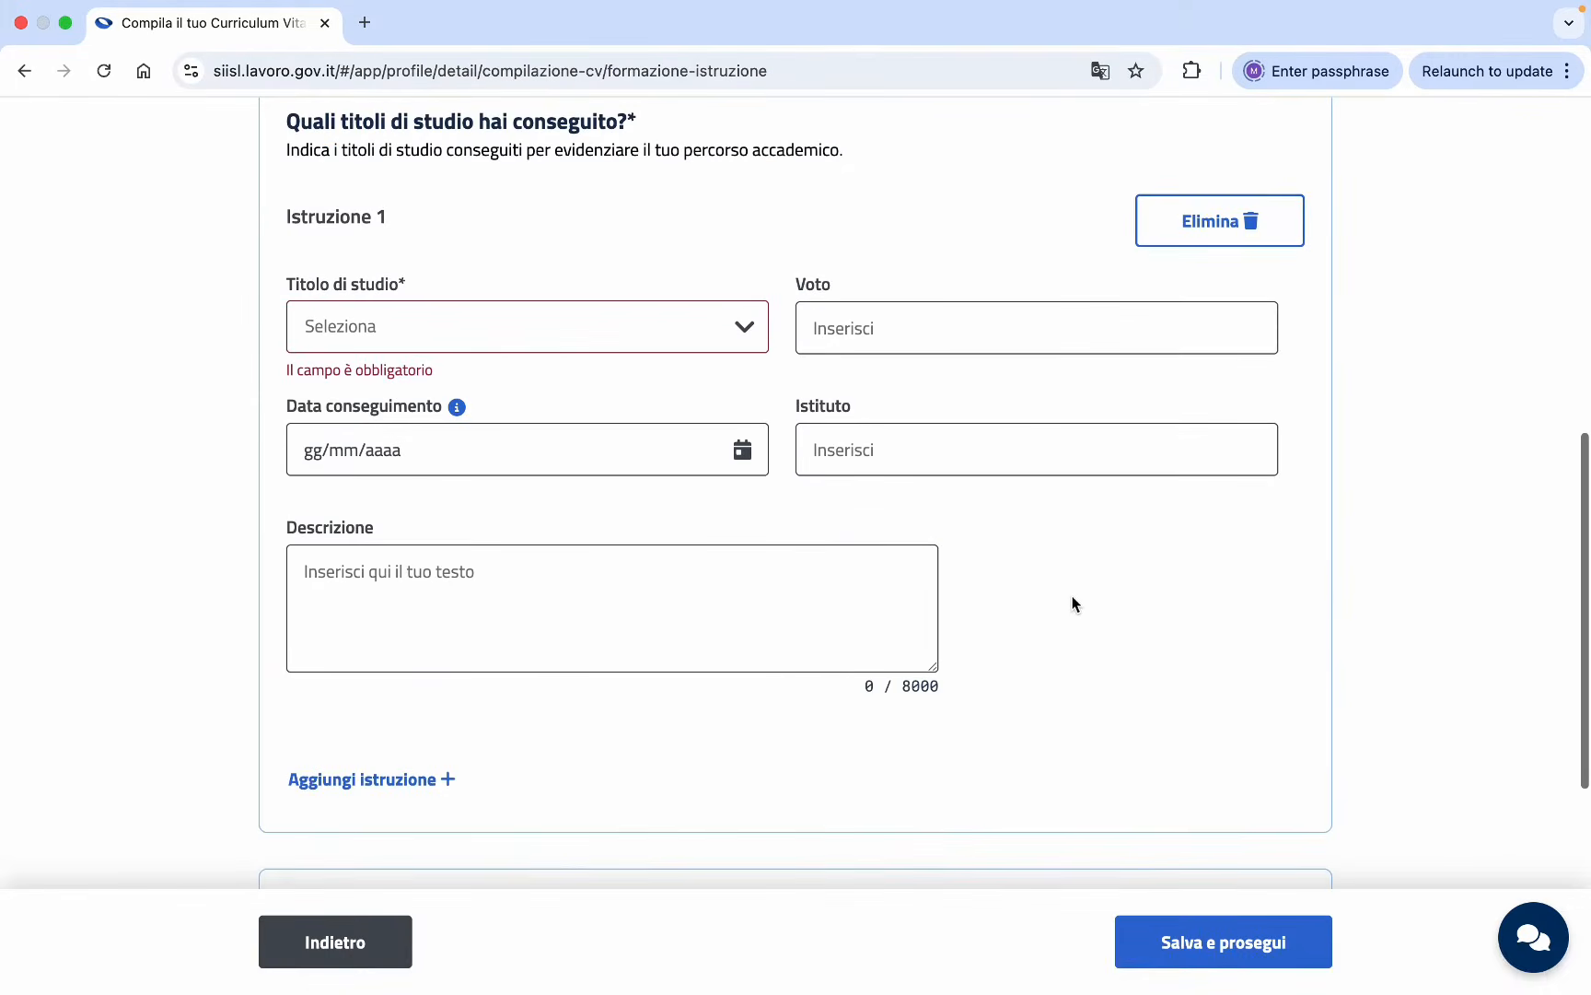
scroll(883, 480, up, 2)
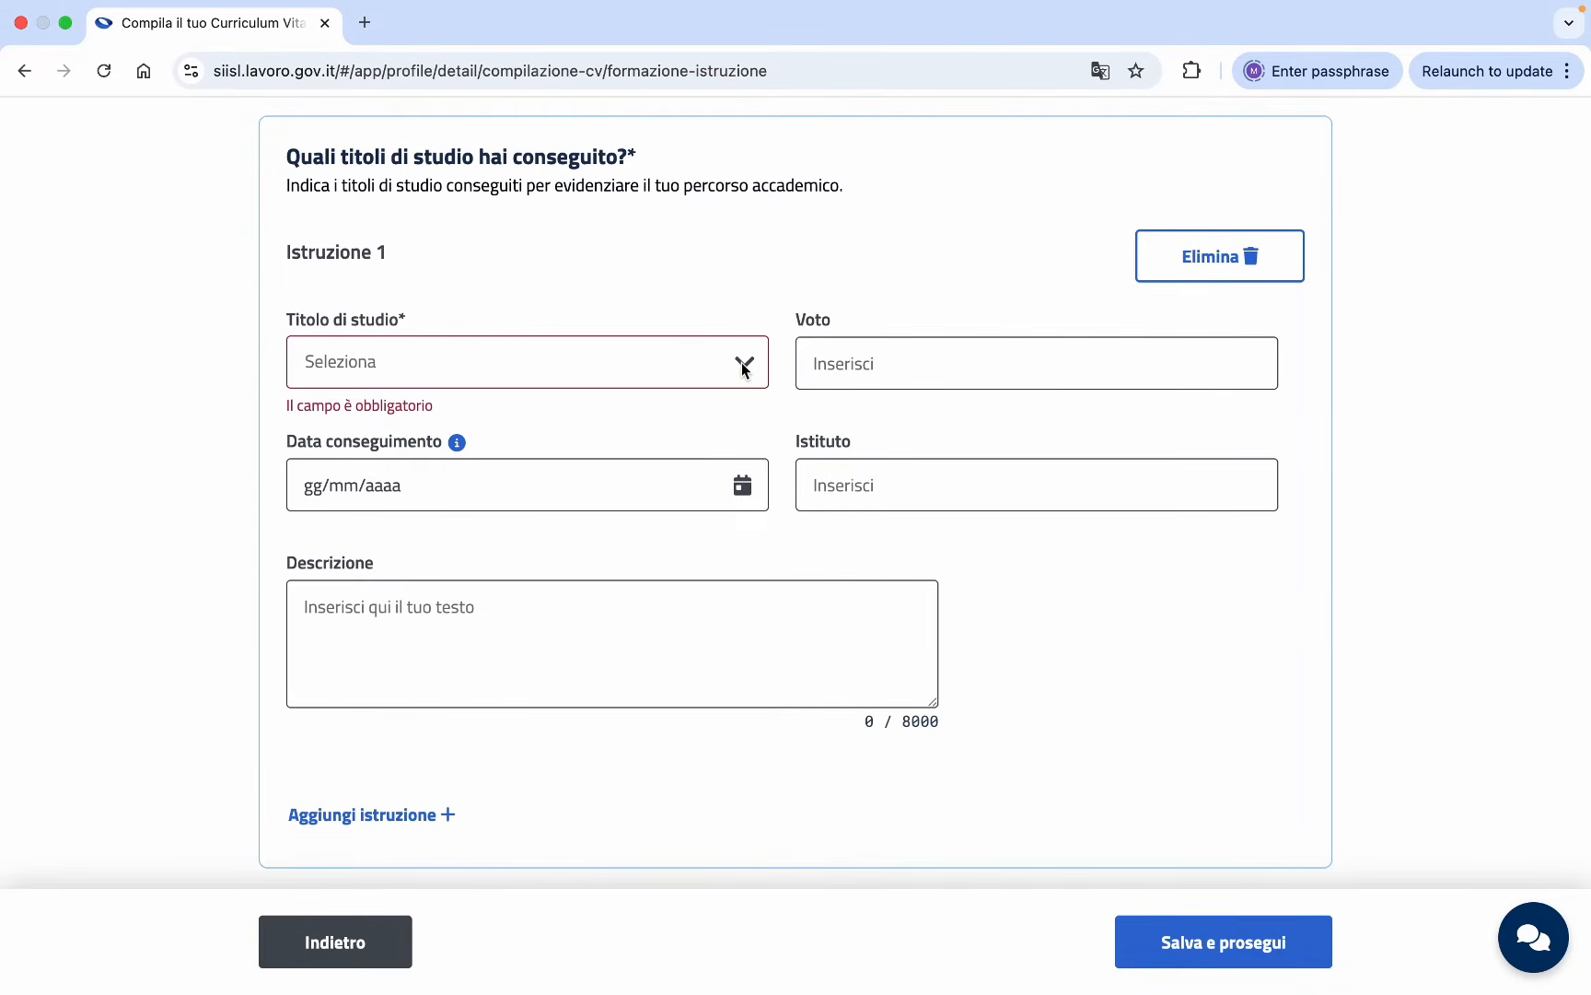
click(743, 366)
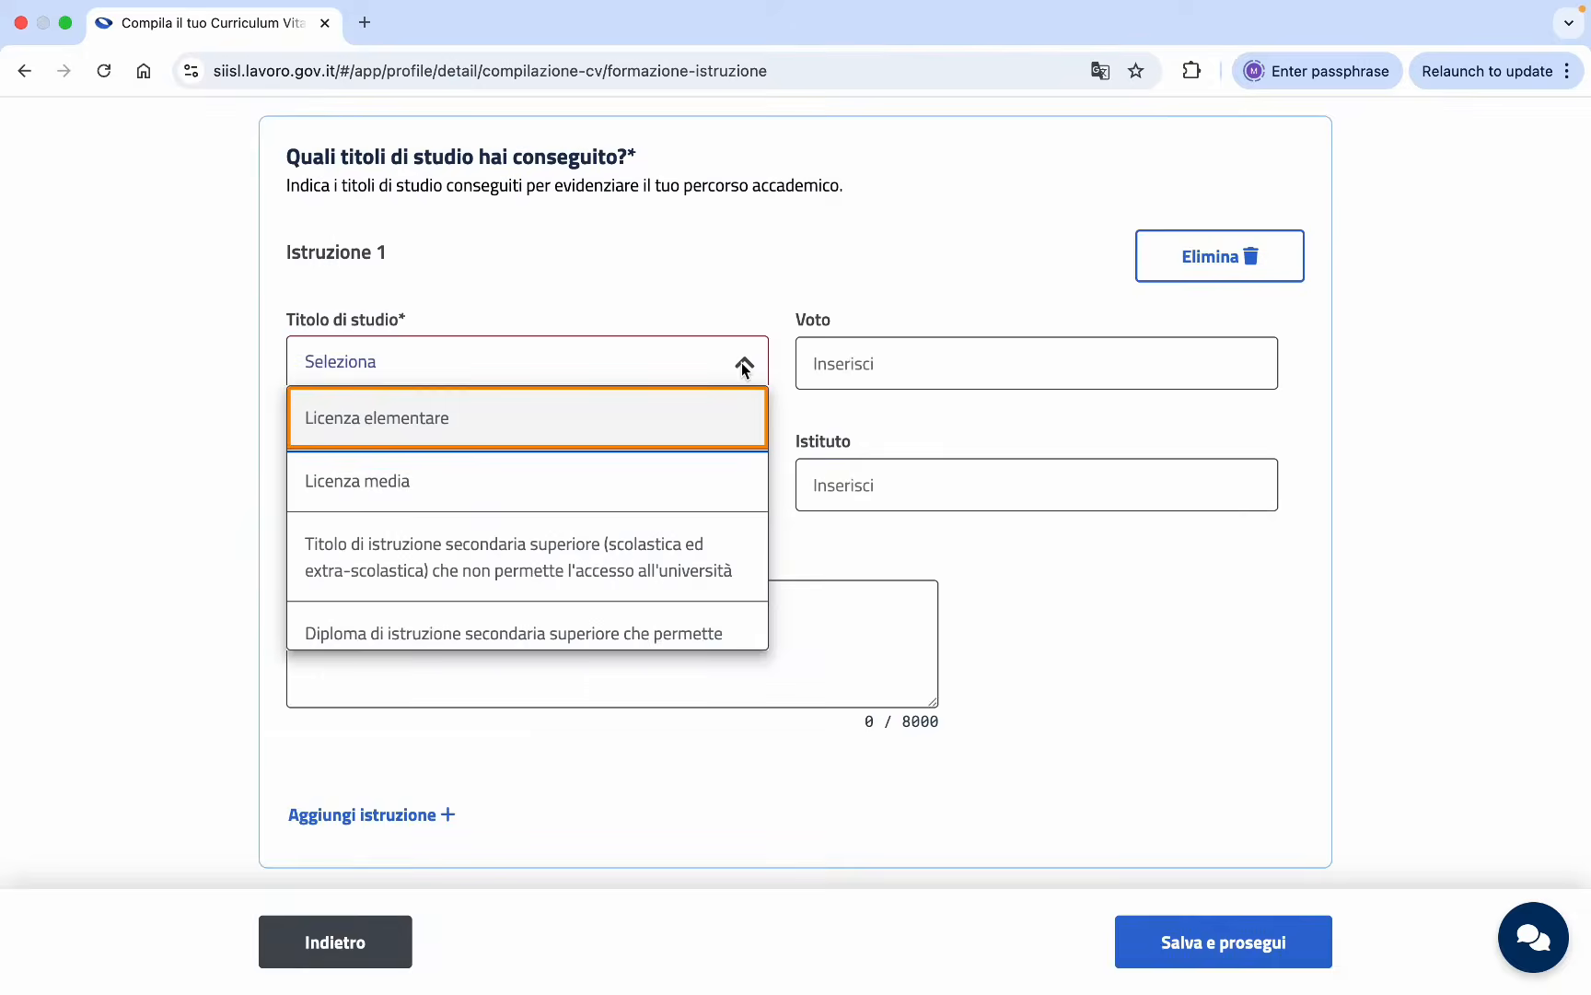
scroll(675, 468, down, 3)
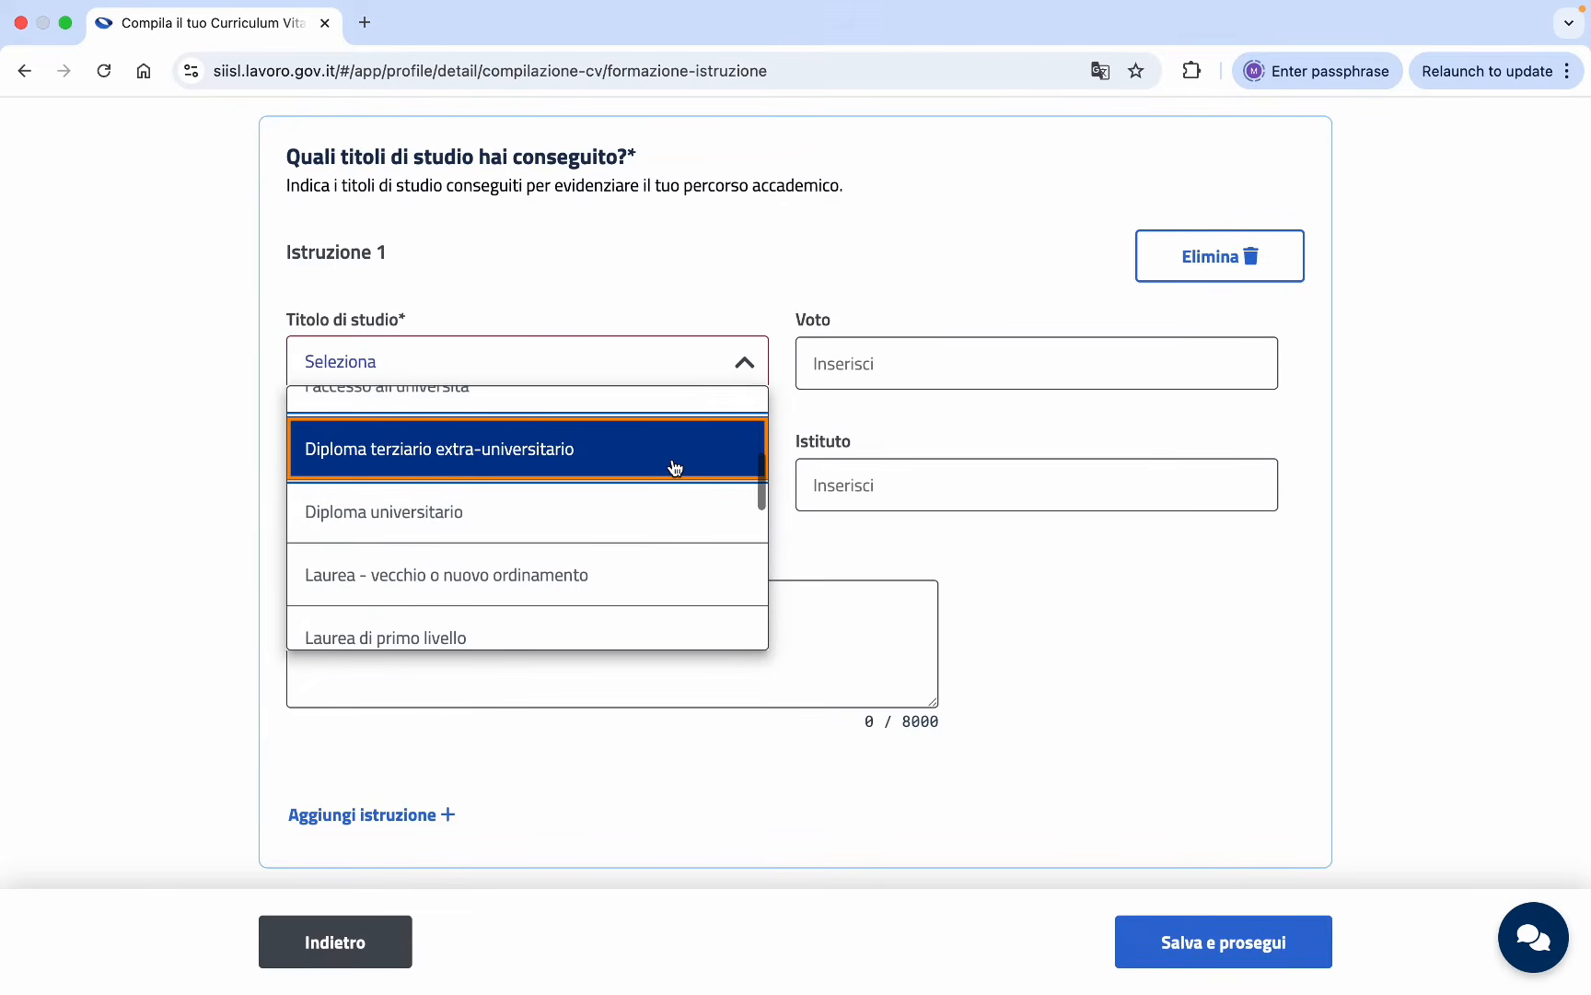
scroll(675, 468, down, 3)
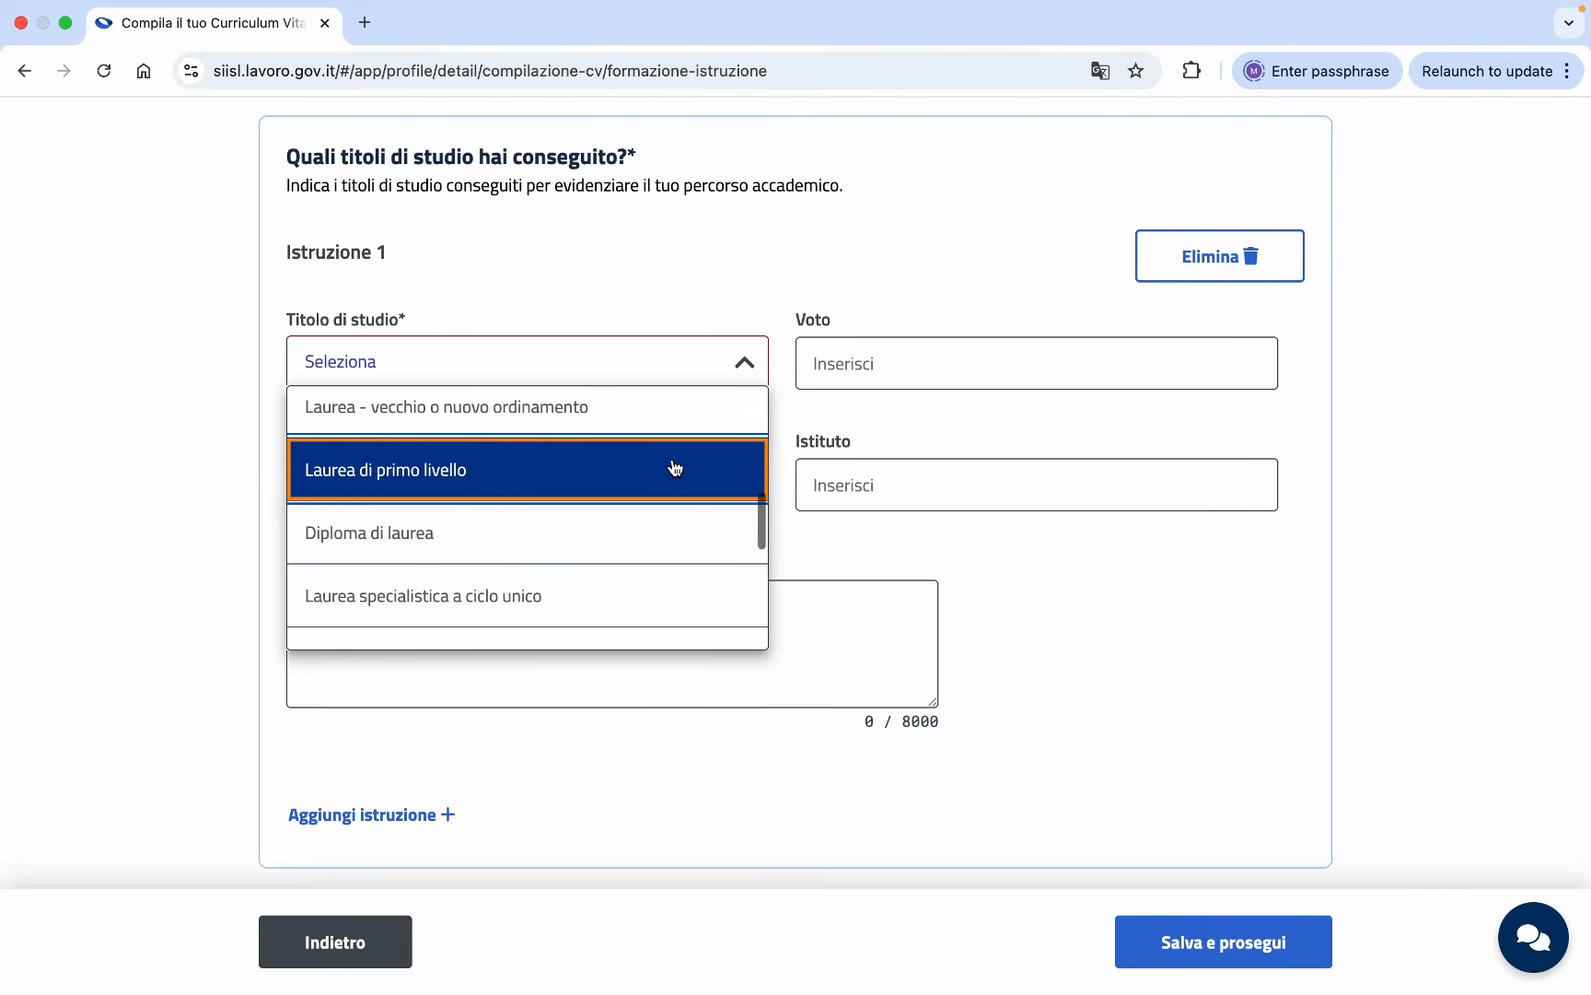
scroll(675, 467, down, 3)
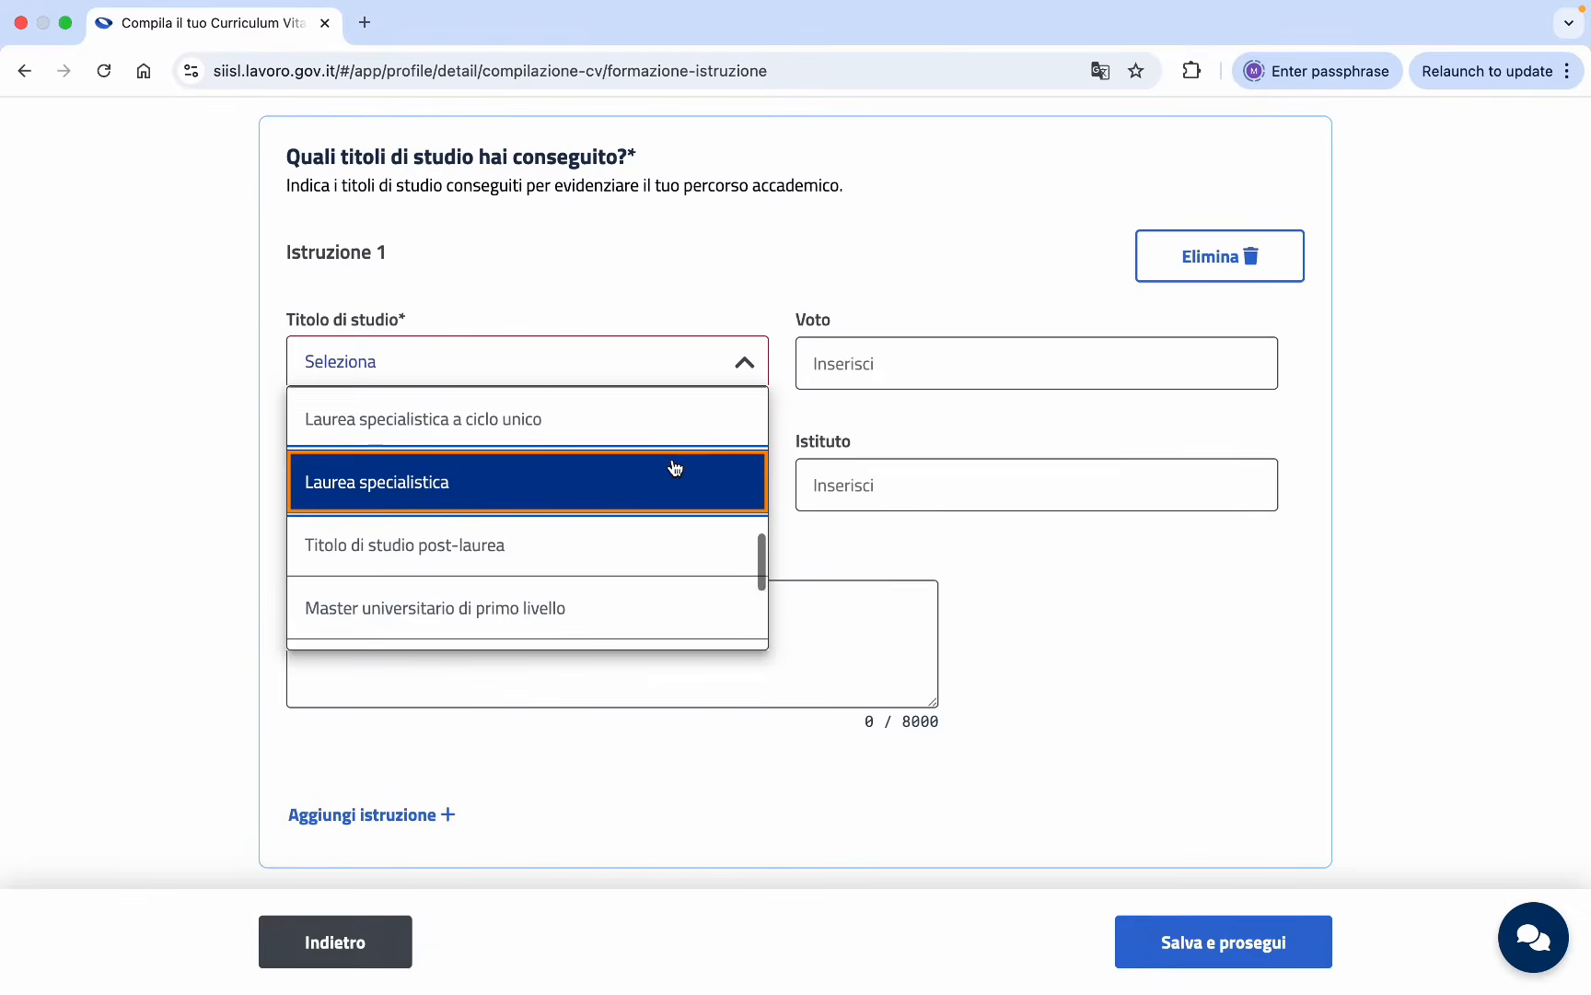
scroll(675, 467, down, 2)
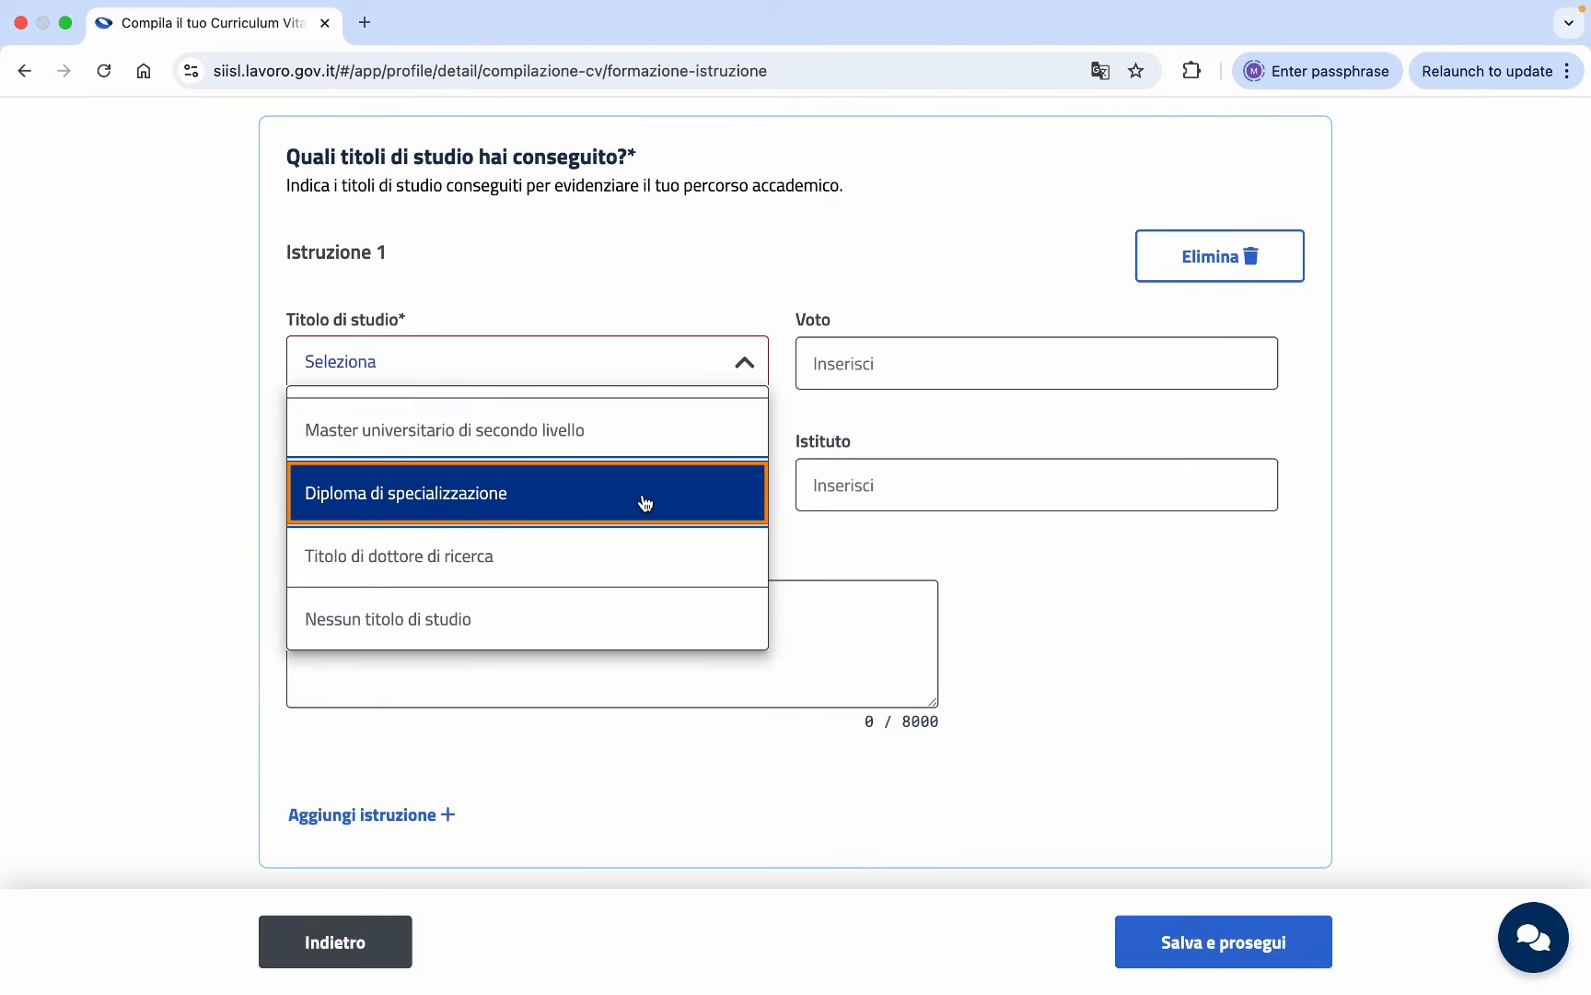
scroll(645, 502, down, 1)
scroll(645, 502, up, 2)
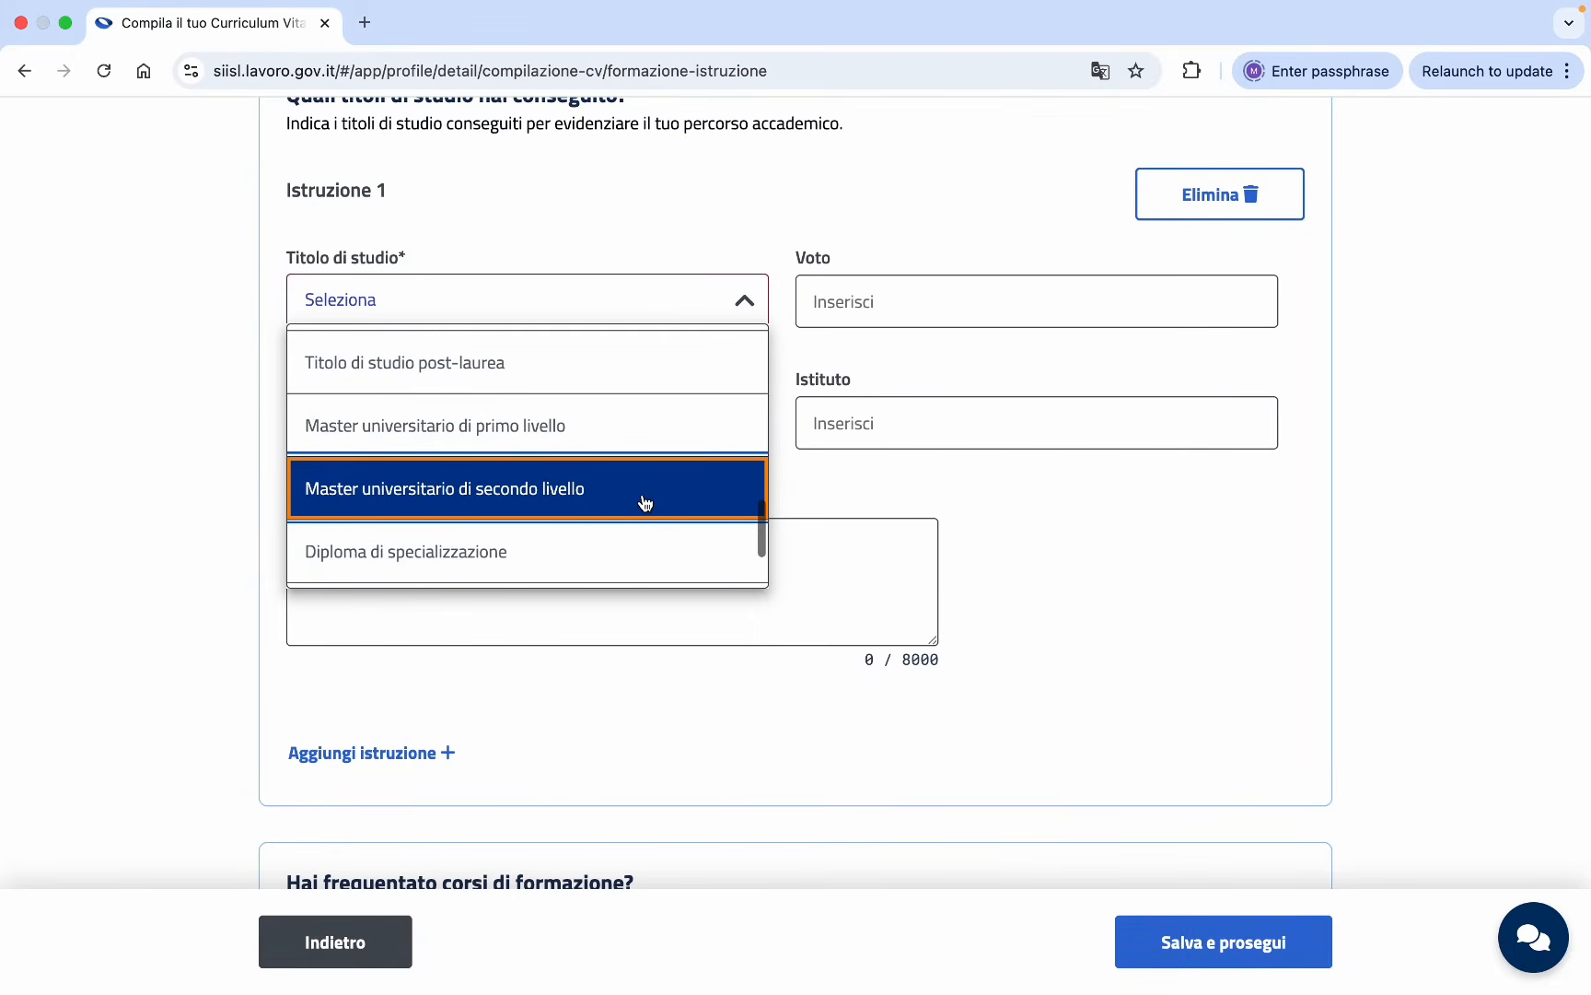
scroll(644, 502, up, 3)
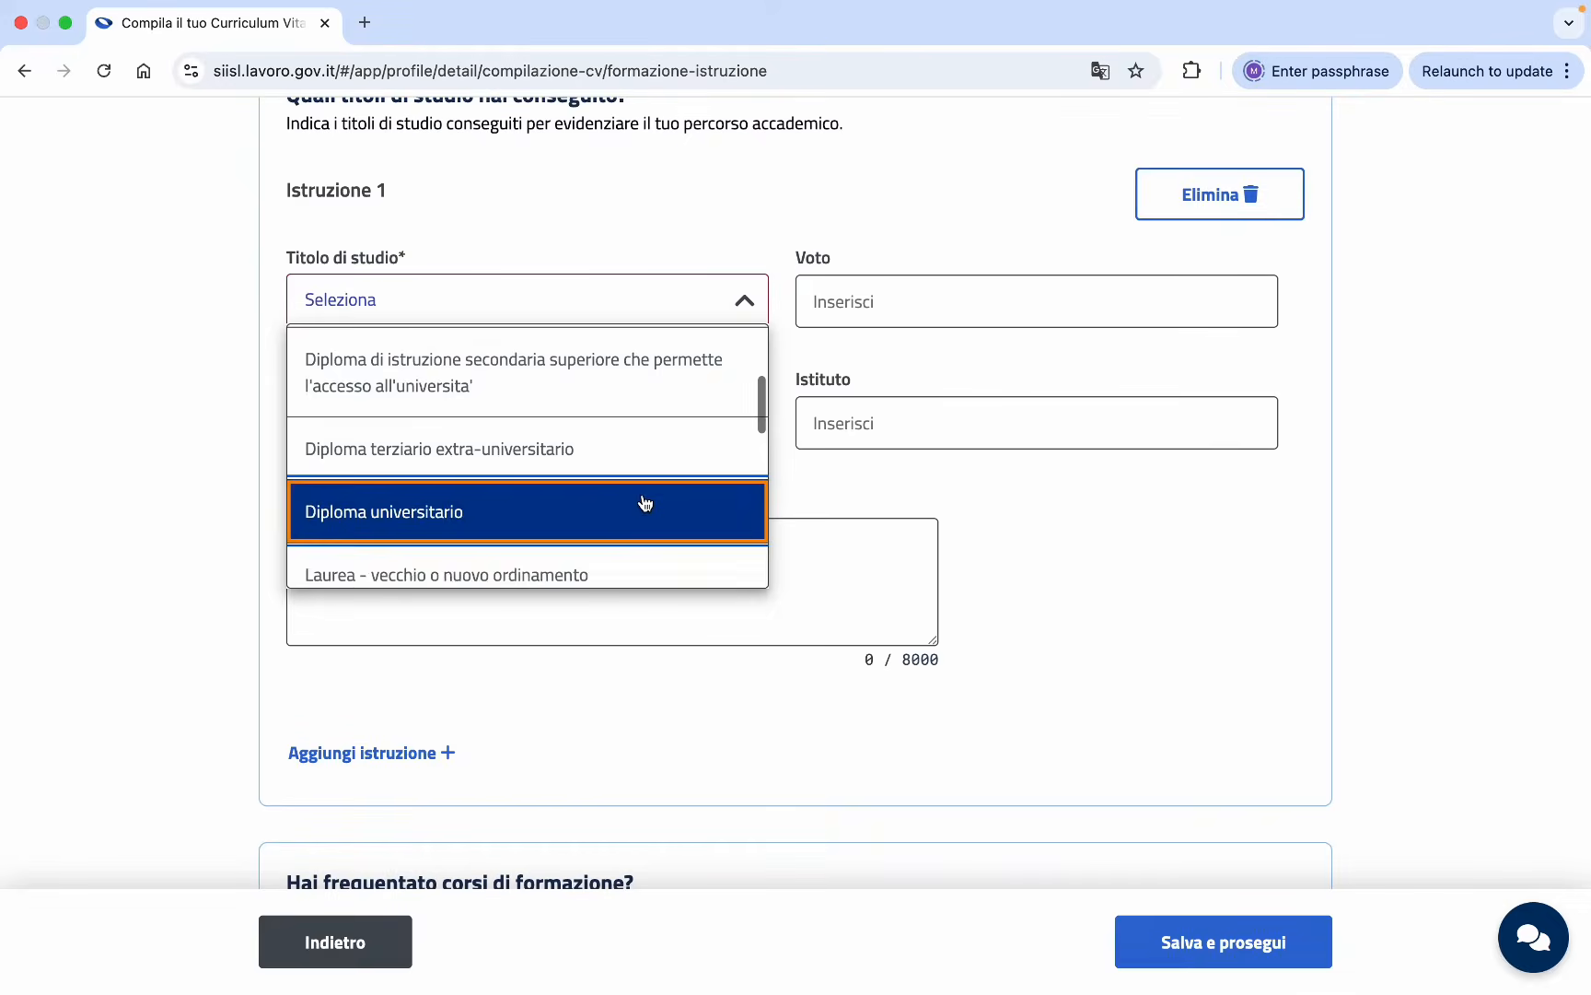
scroll(644, 502, up, 4)
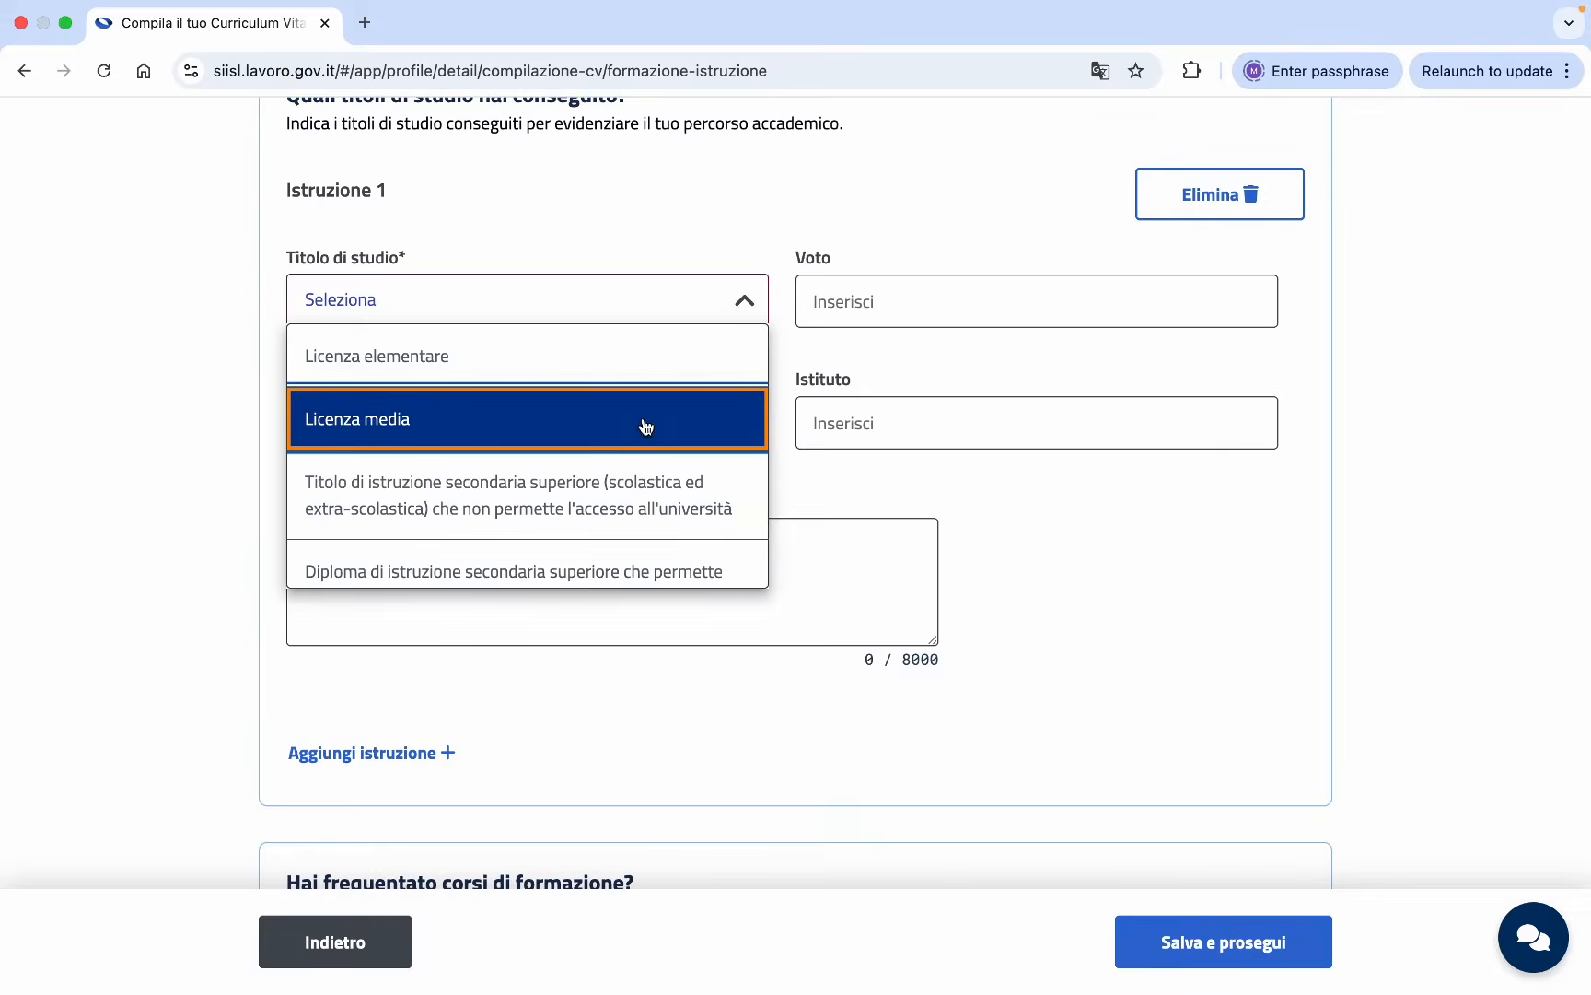
scroll(646, 426, down, 1)
scroll(645, 425, down, 4)
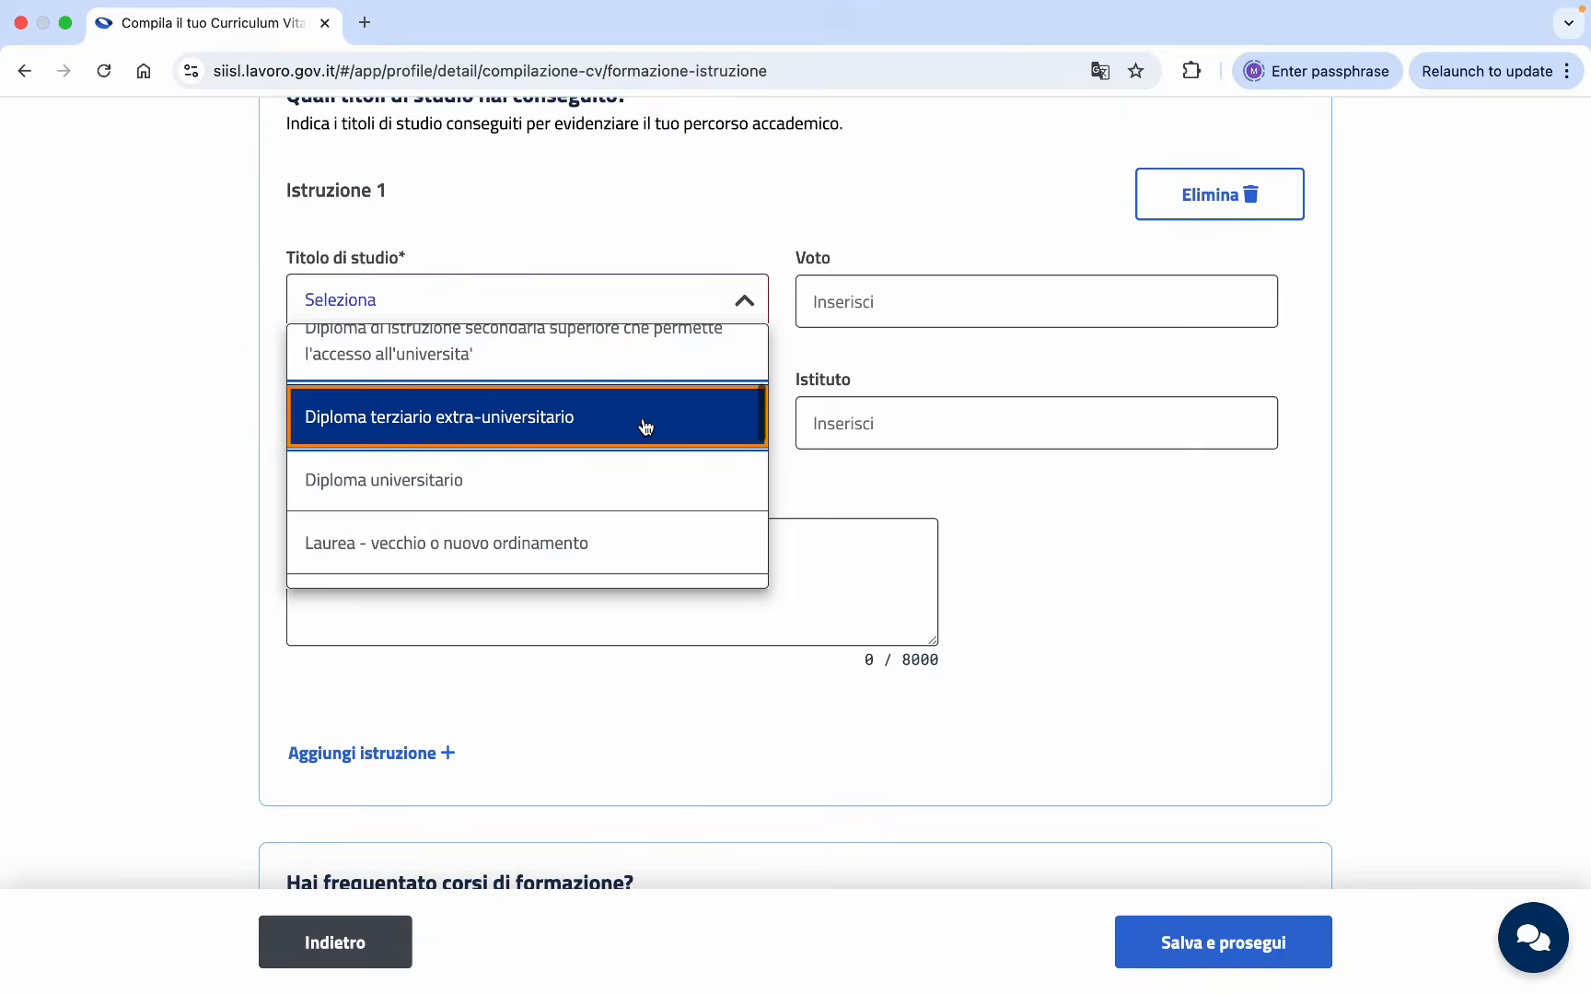
scroll(646, 425, down, 3)
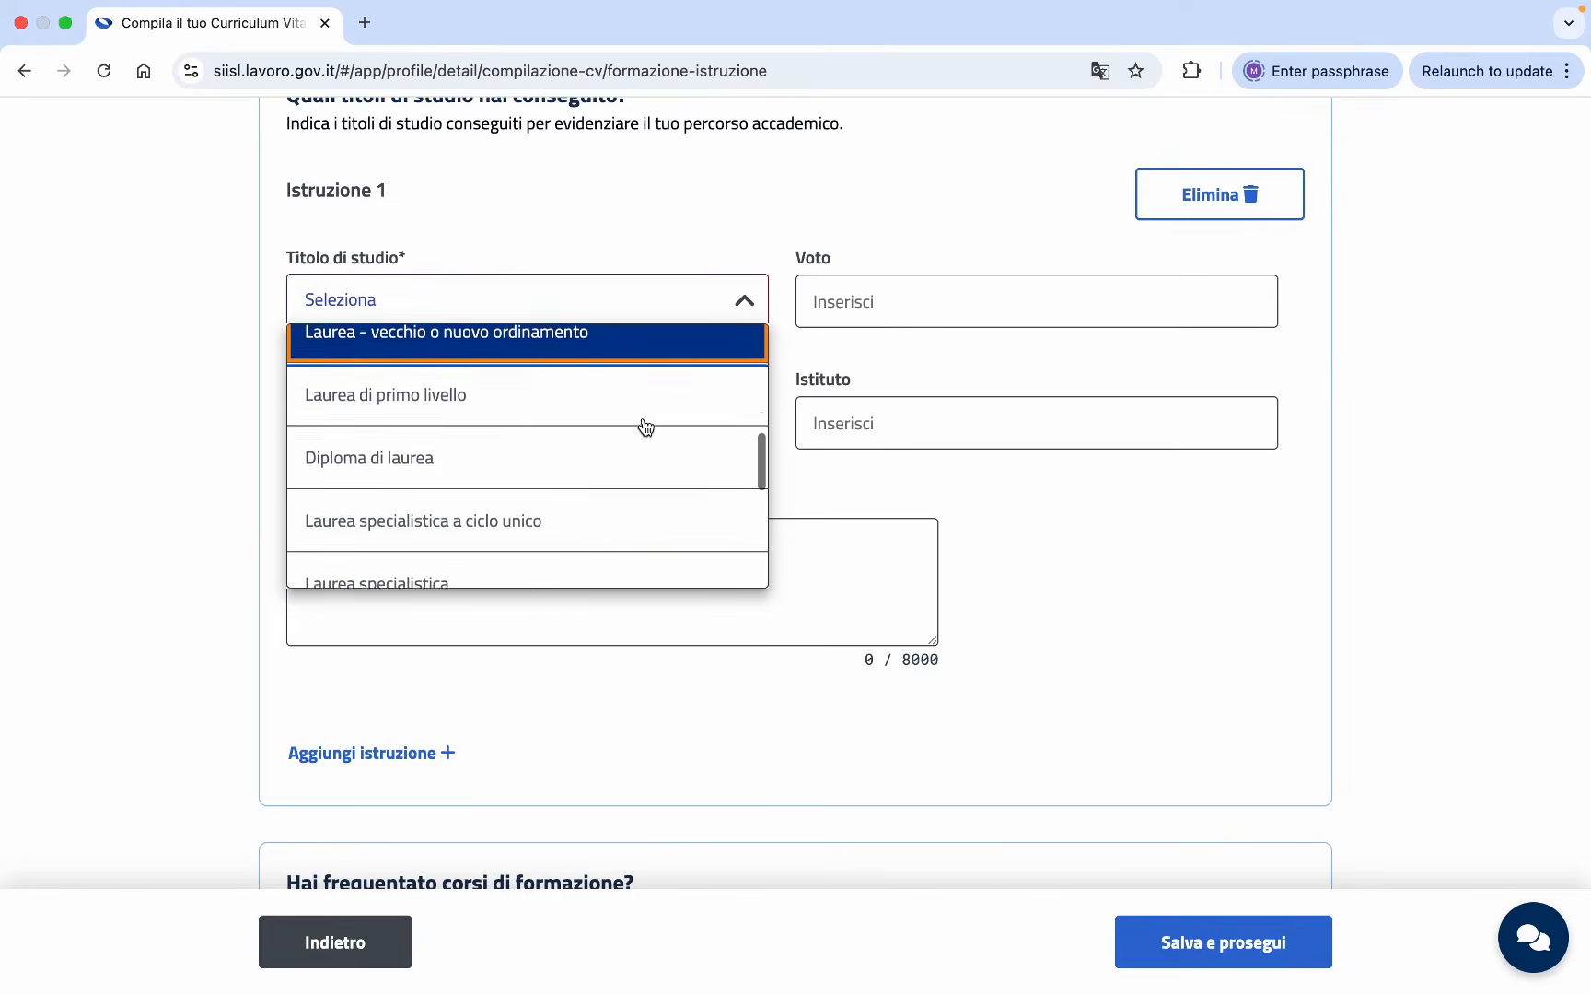
scroll(646, 425, down, 1)
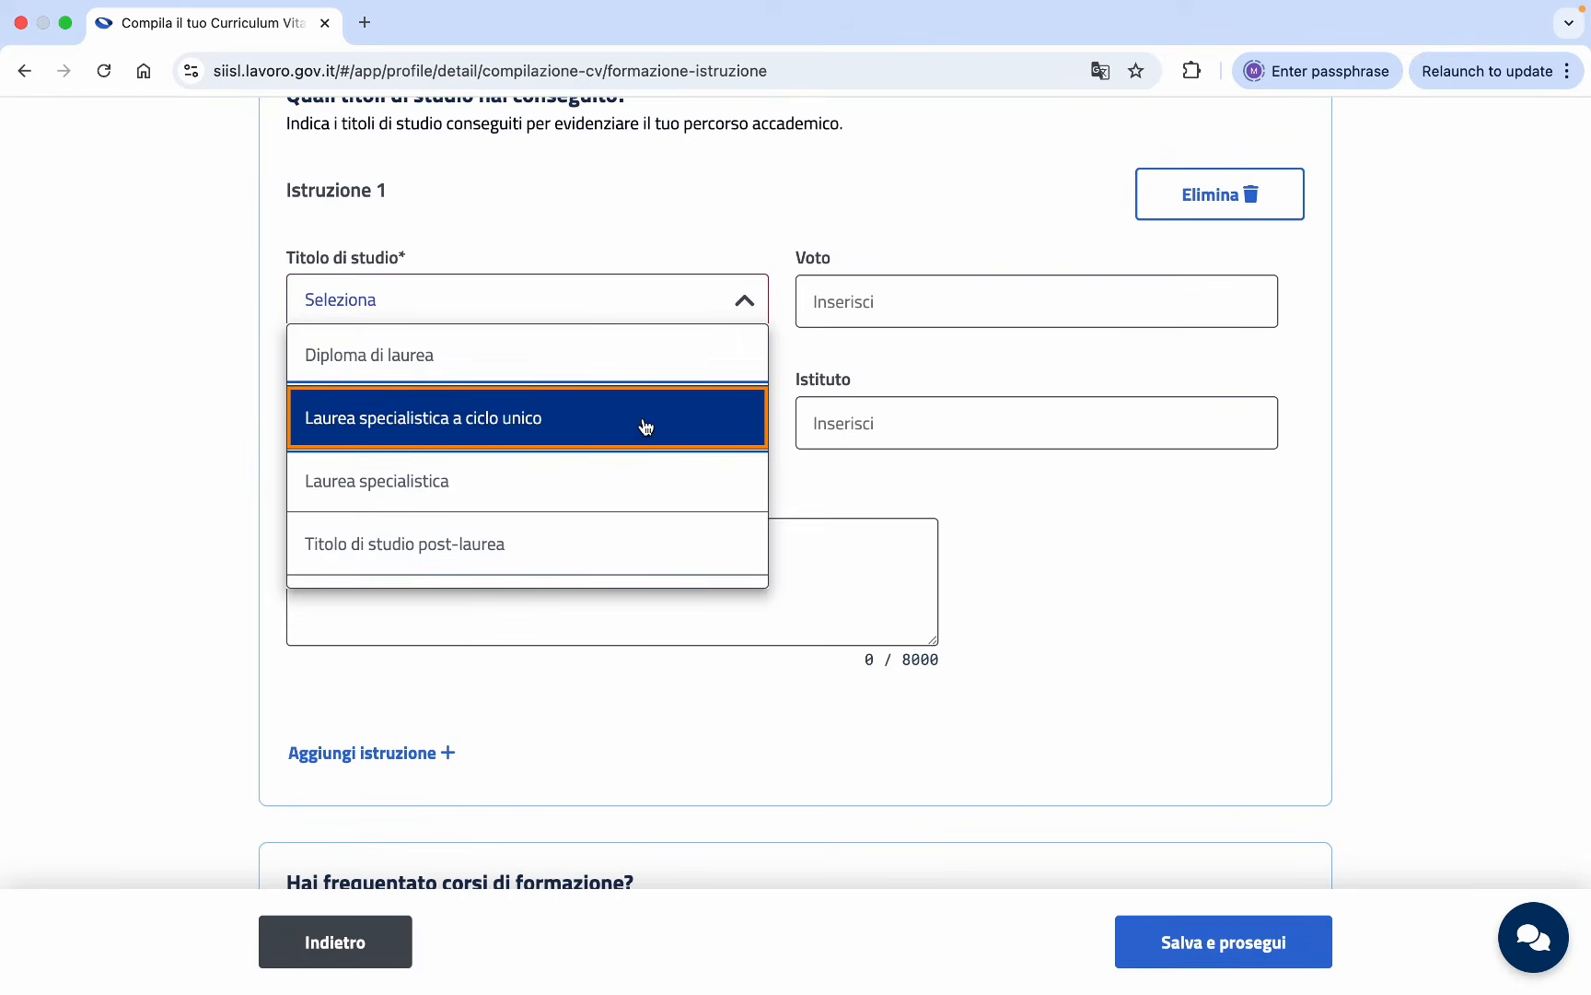
scroll(645, 425, down, 2)
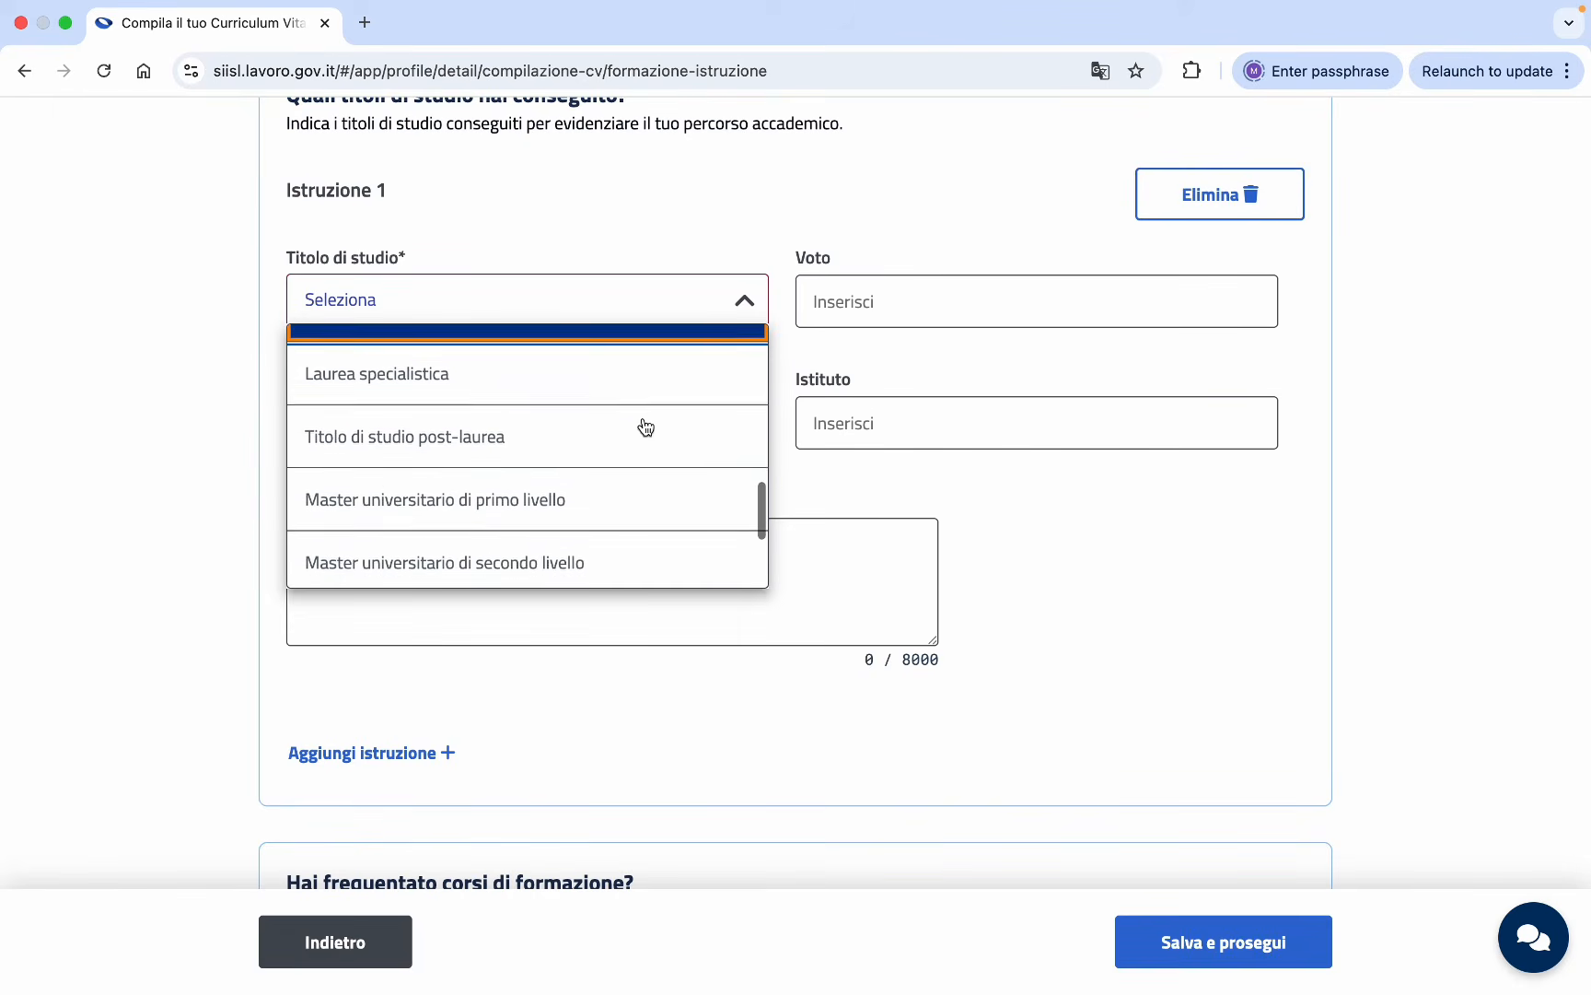
scroll(646, 426, down, 2)
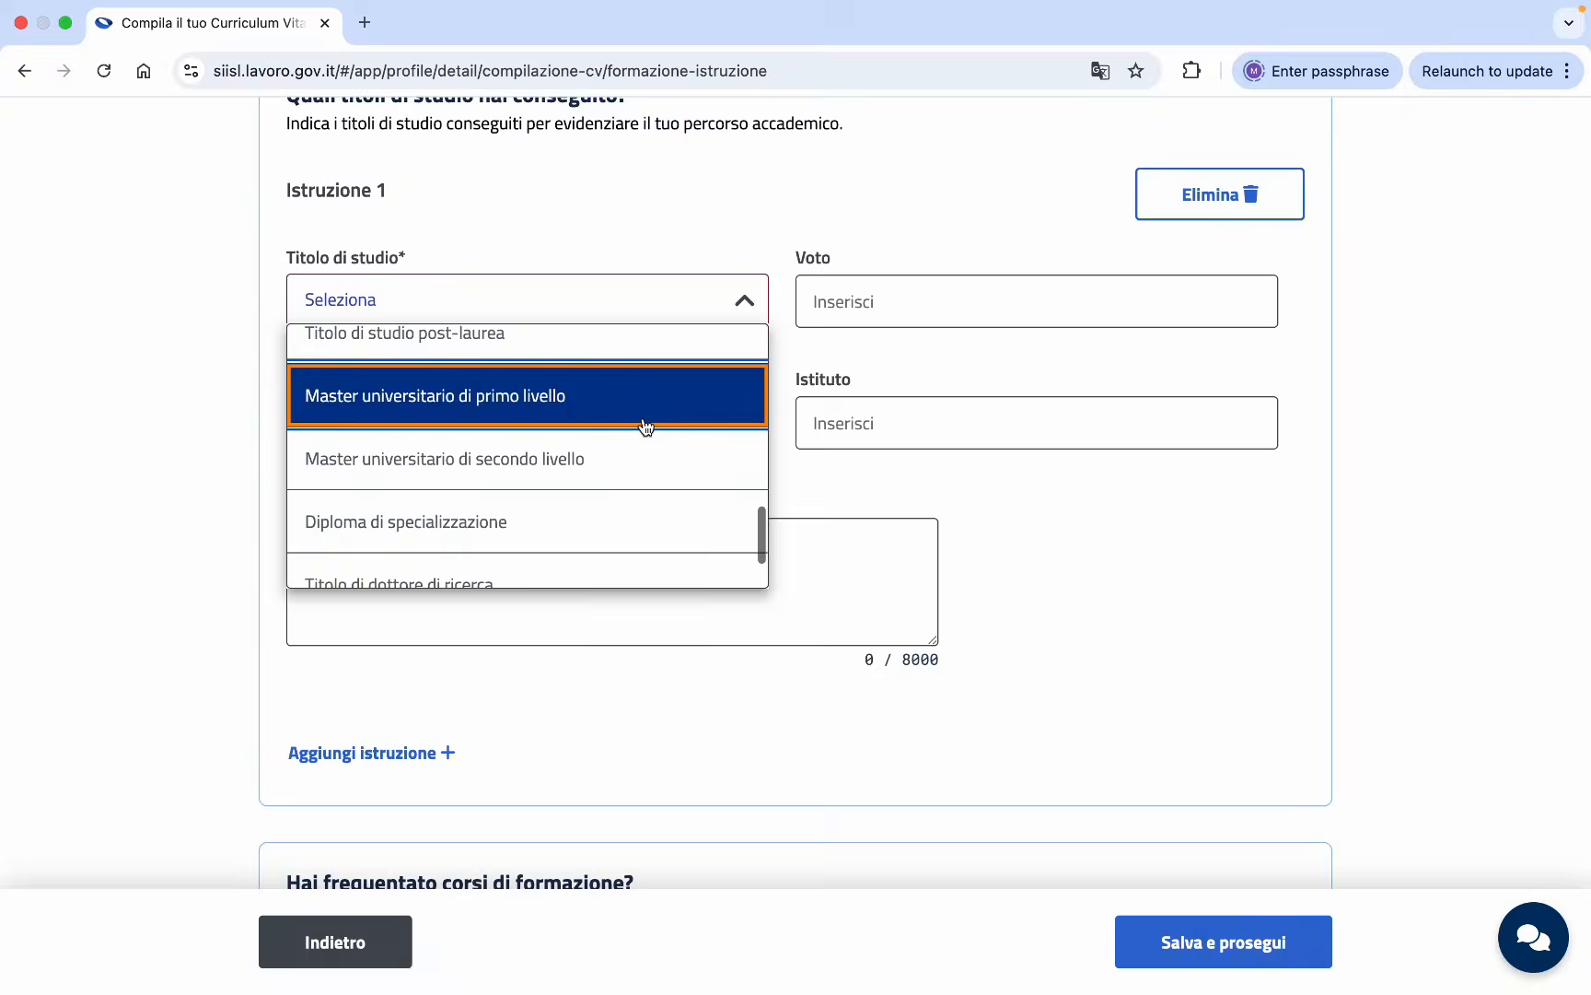
scroll(645, 426, down, 2)
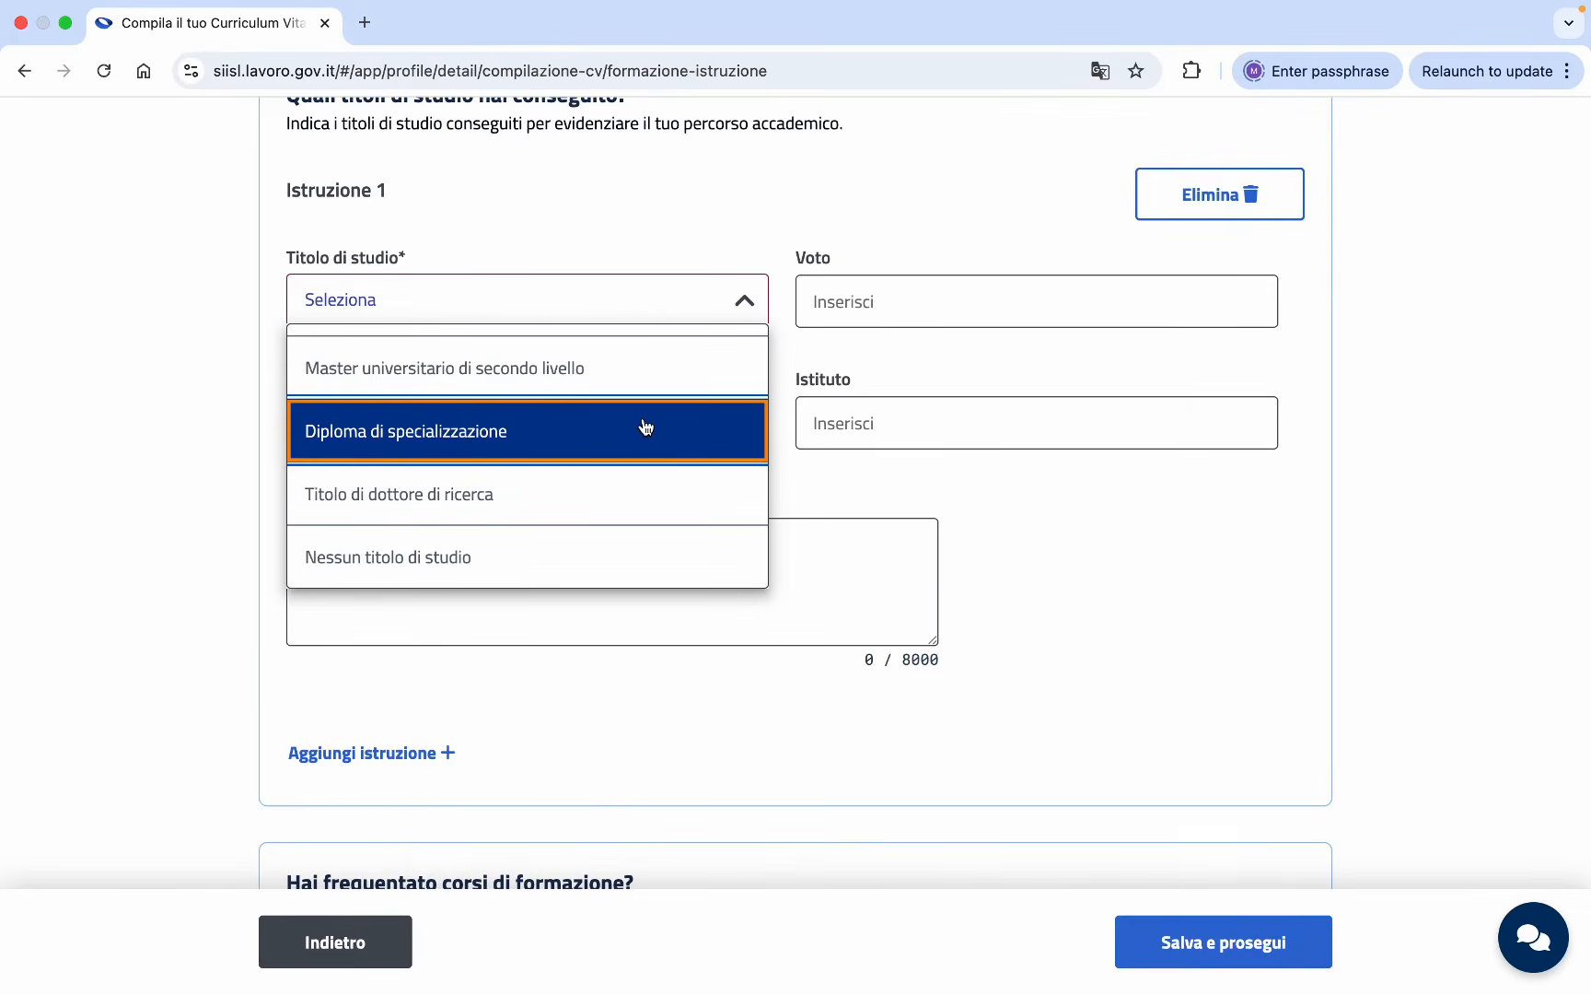
scroll(646, 426, down, 1)
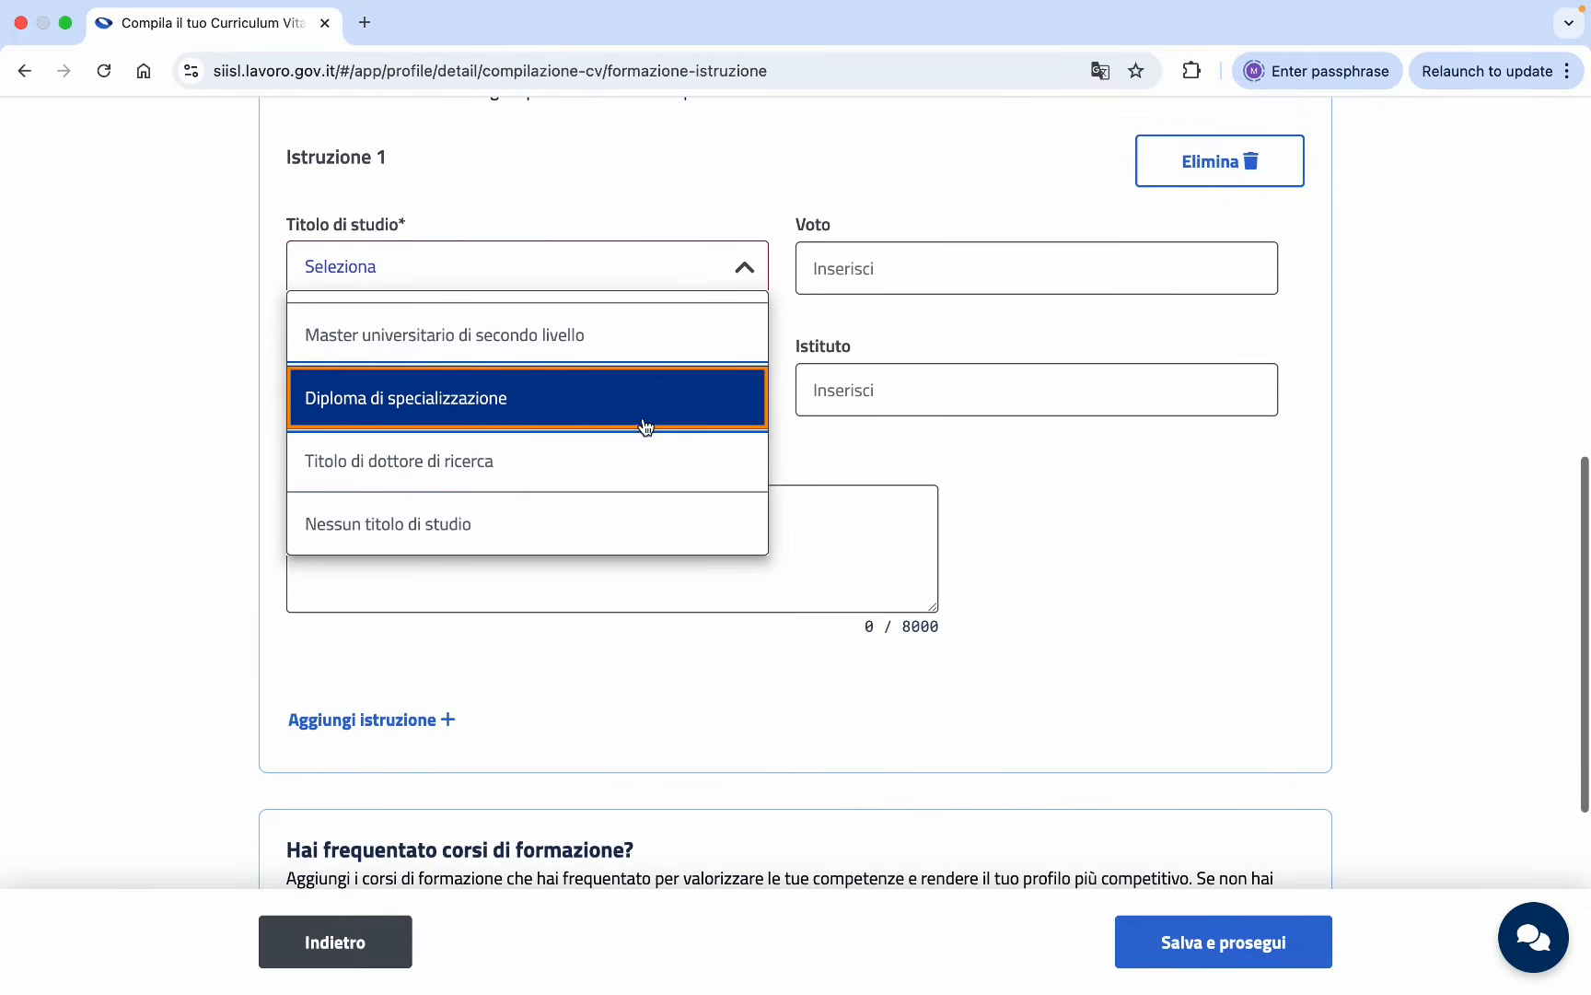
click(609, 452)
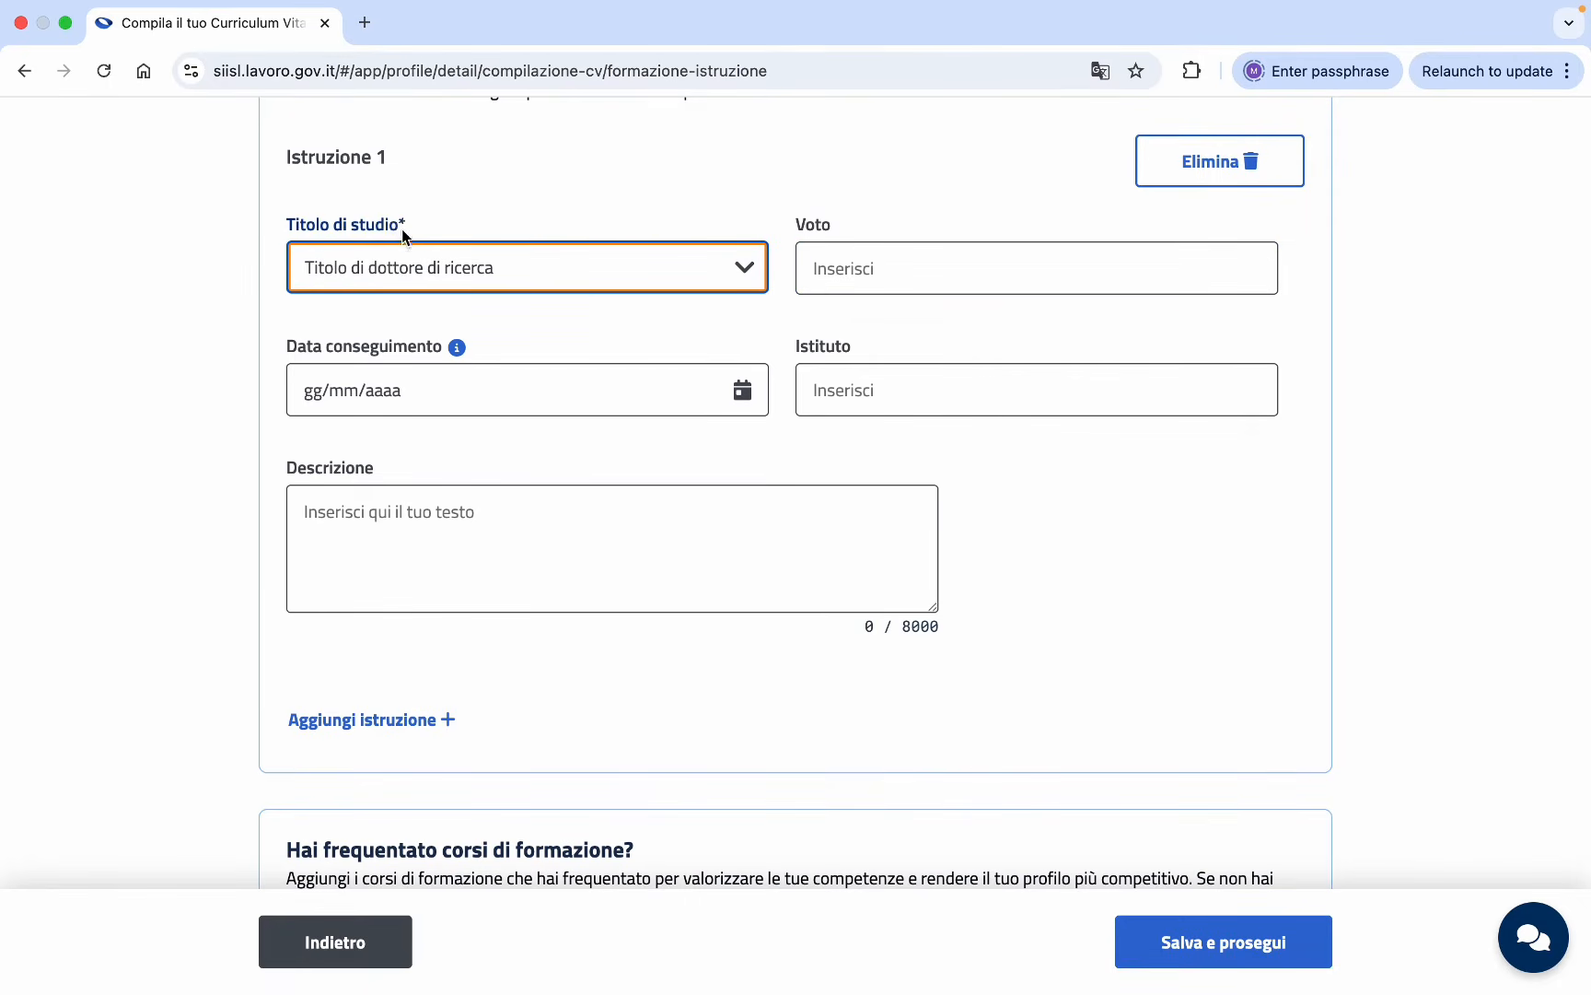
Enter "phd in physics" as the Descrizione of Istruzione 1 and save the Formazione e istruzione section to continue.
scroll(499, 313, down, 2)
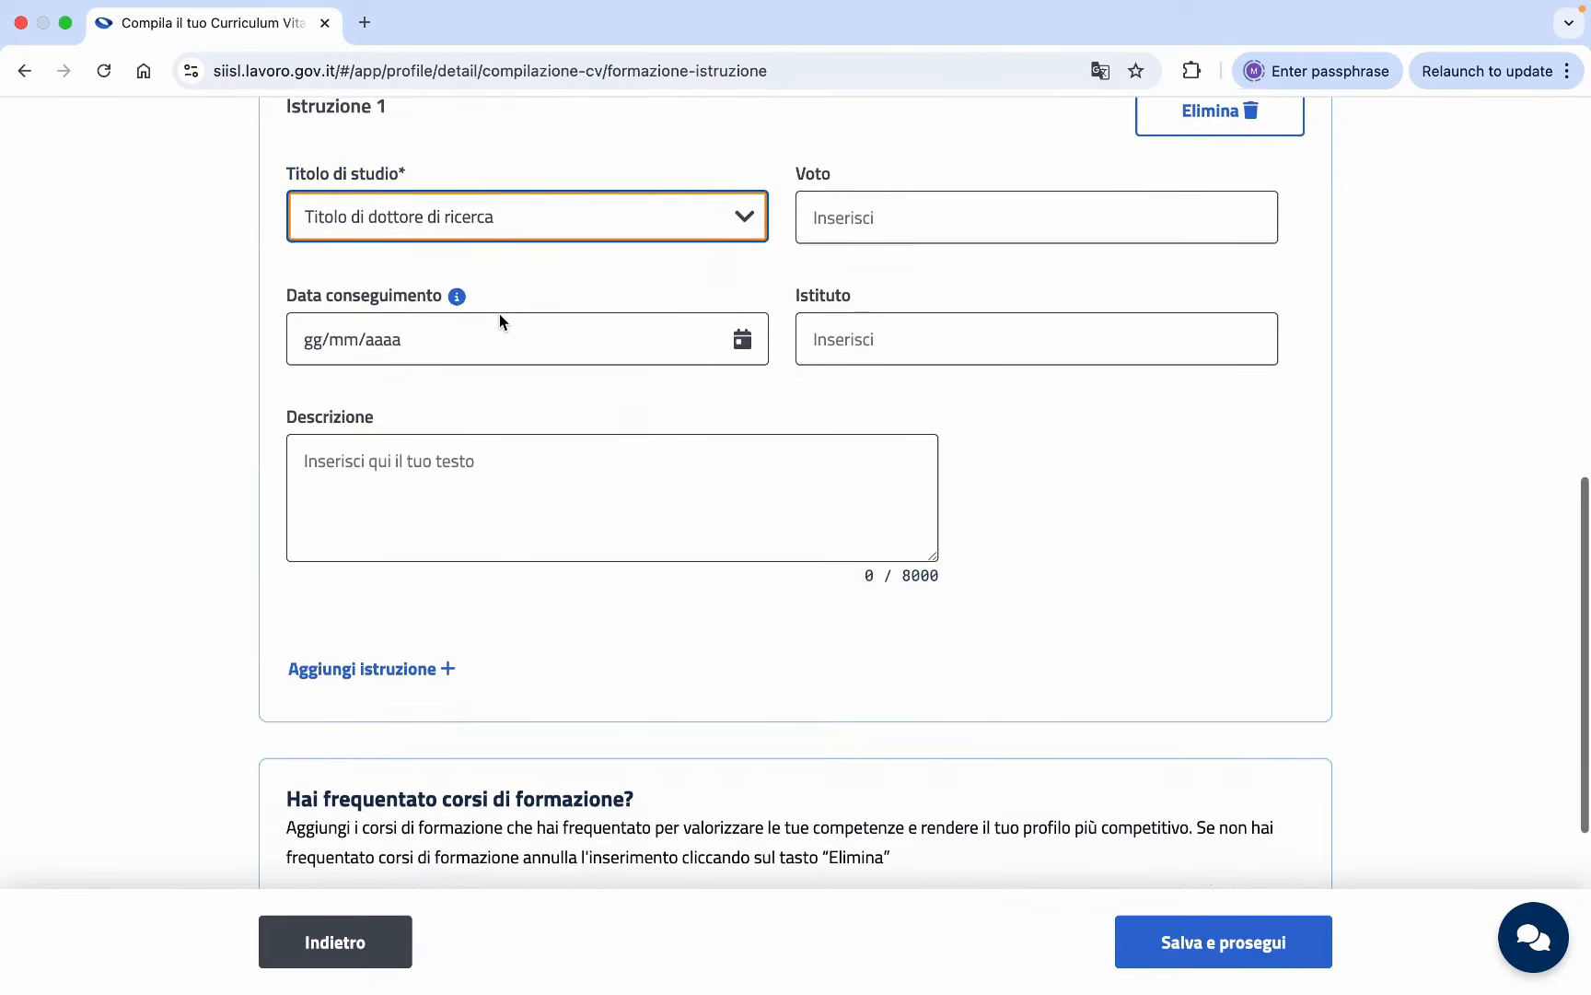
scroll(499, 313, down, 2)
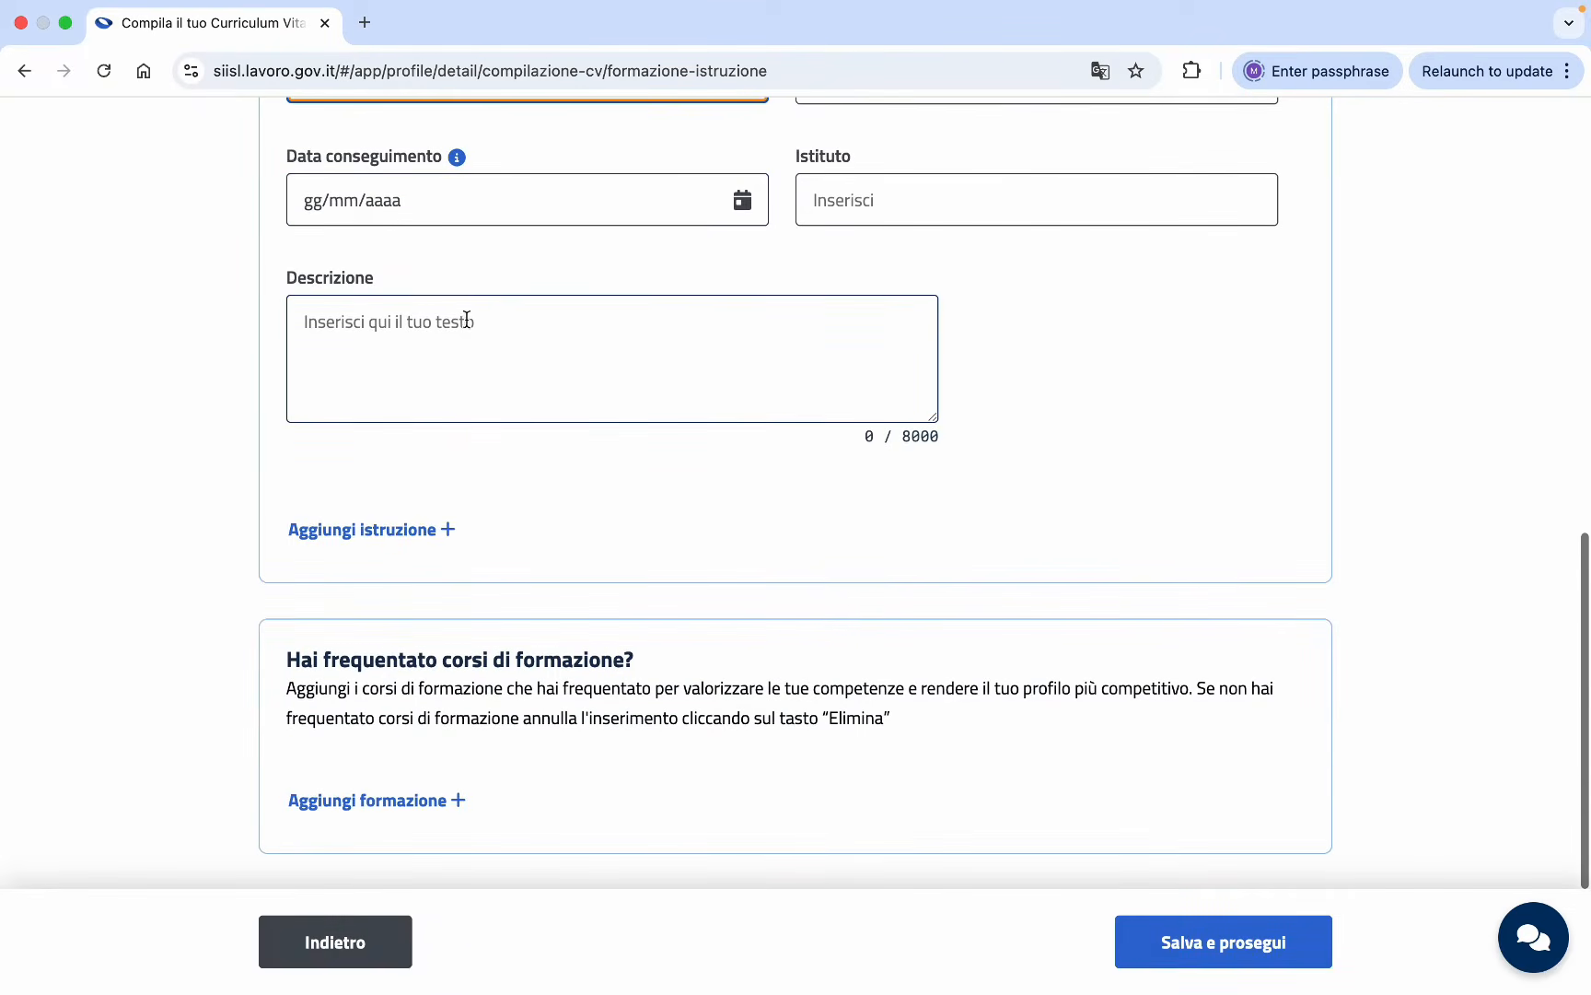
click(454, 320)
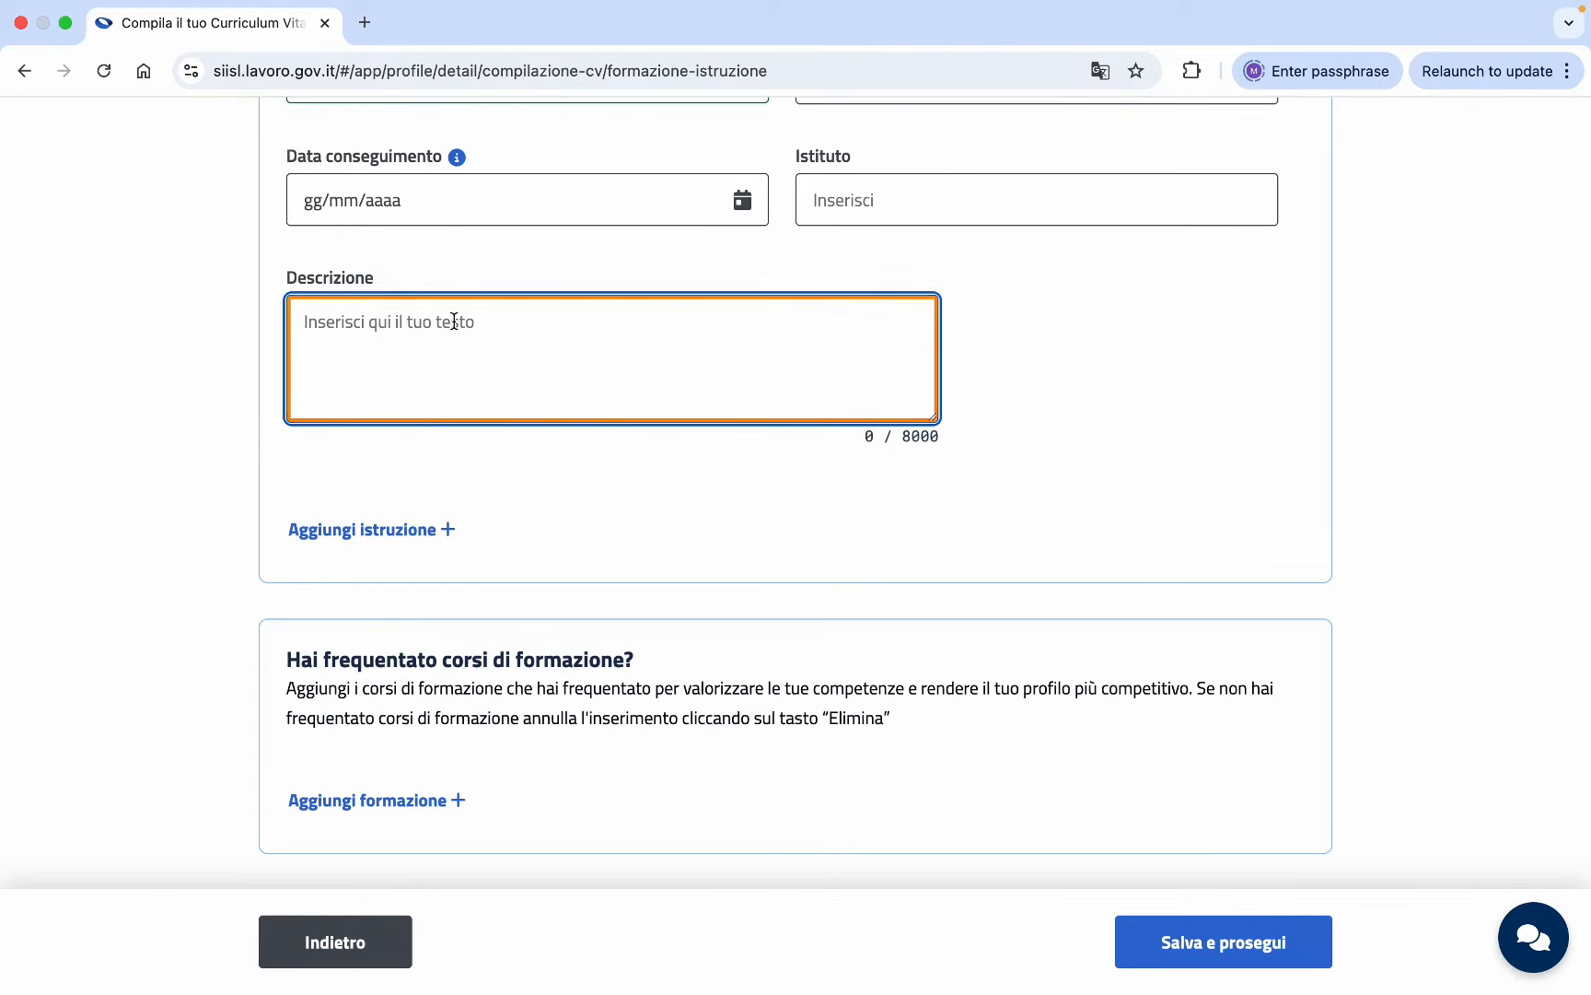
text(phd)
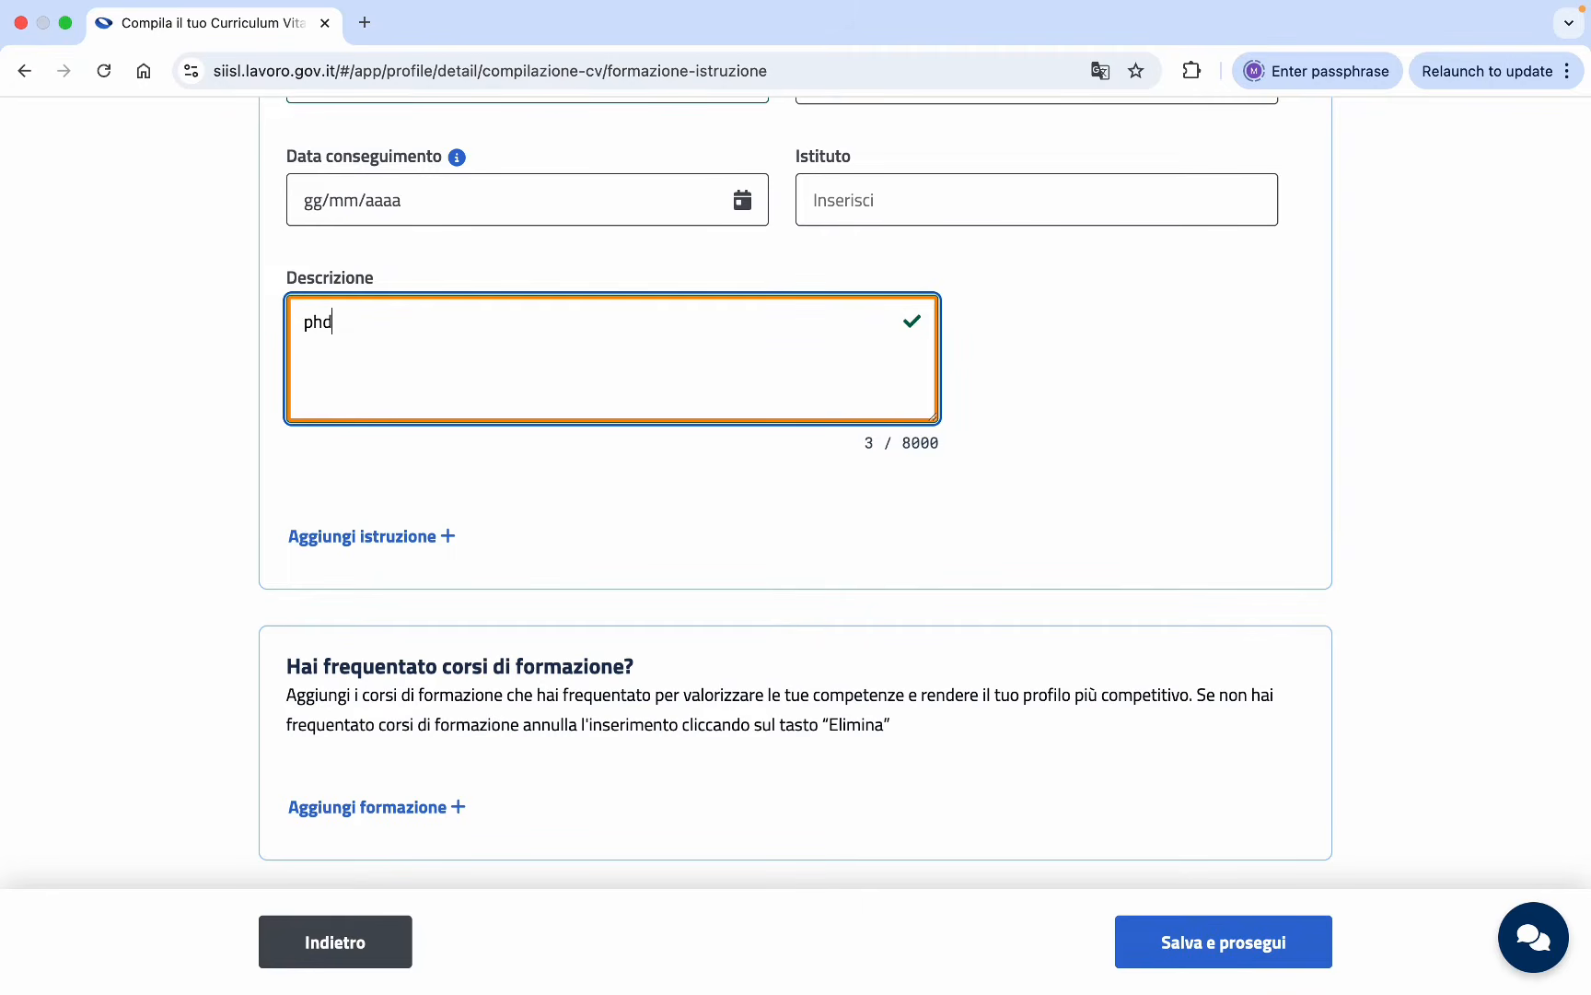
text( in physics)
scroll(570, 365, down, 5)
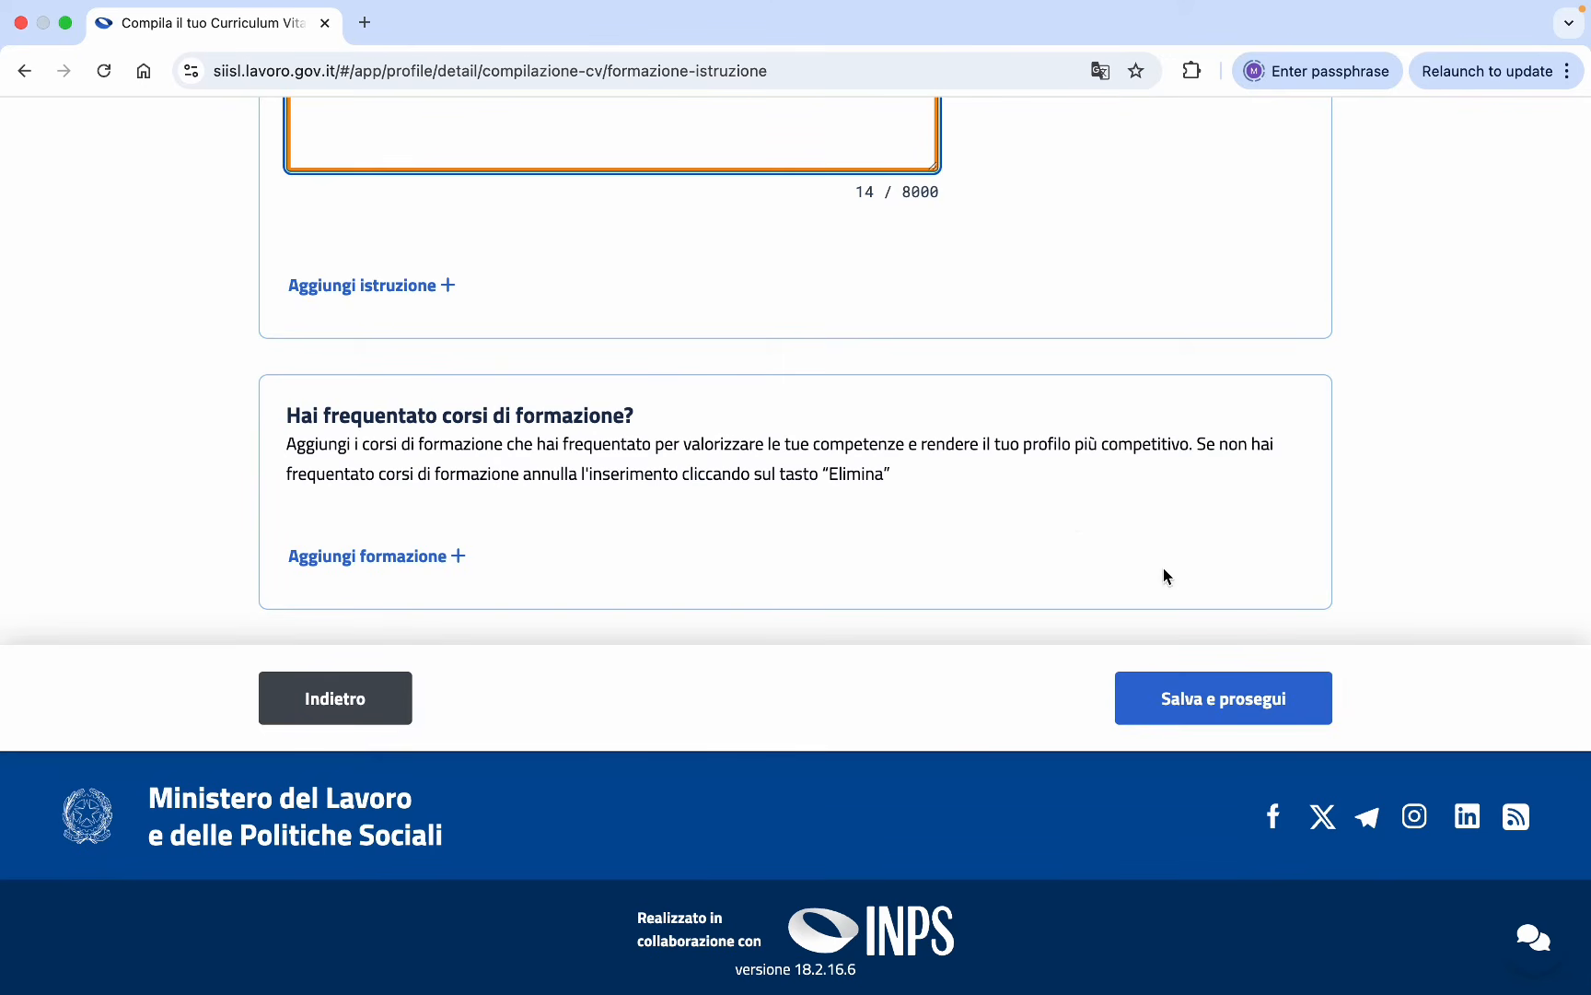
click(1171, 697)
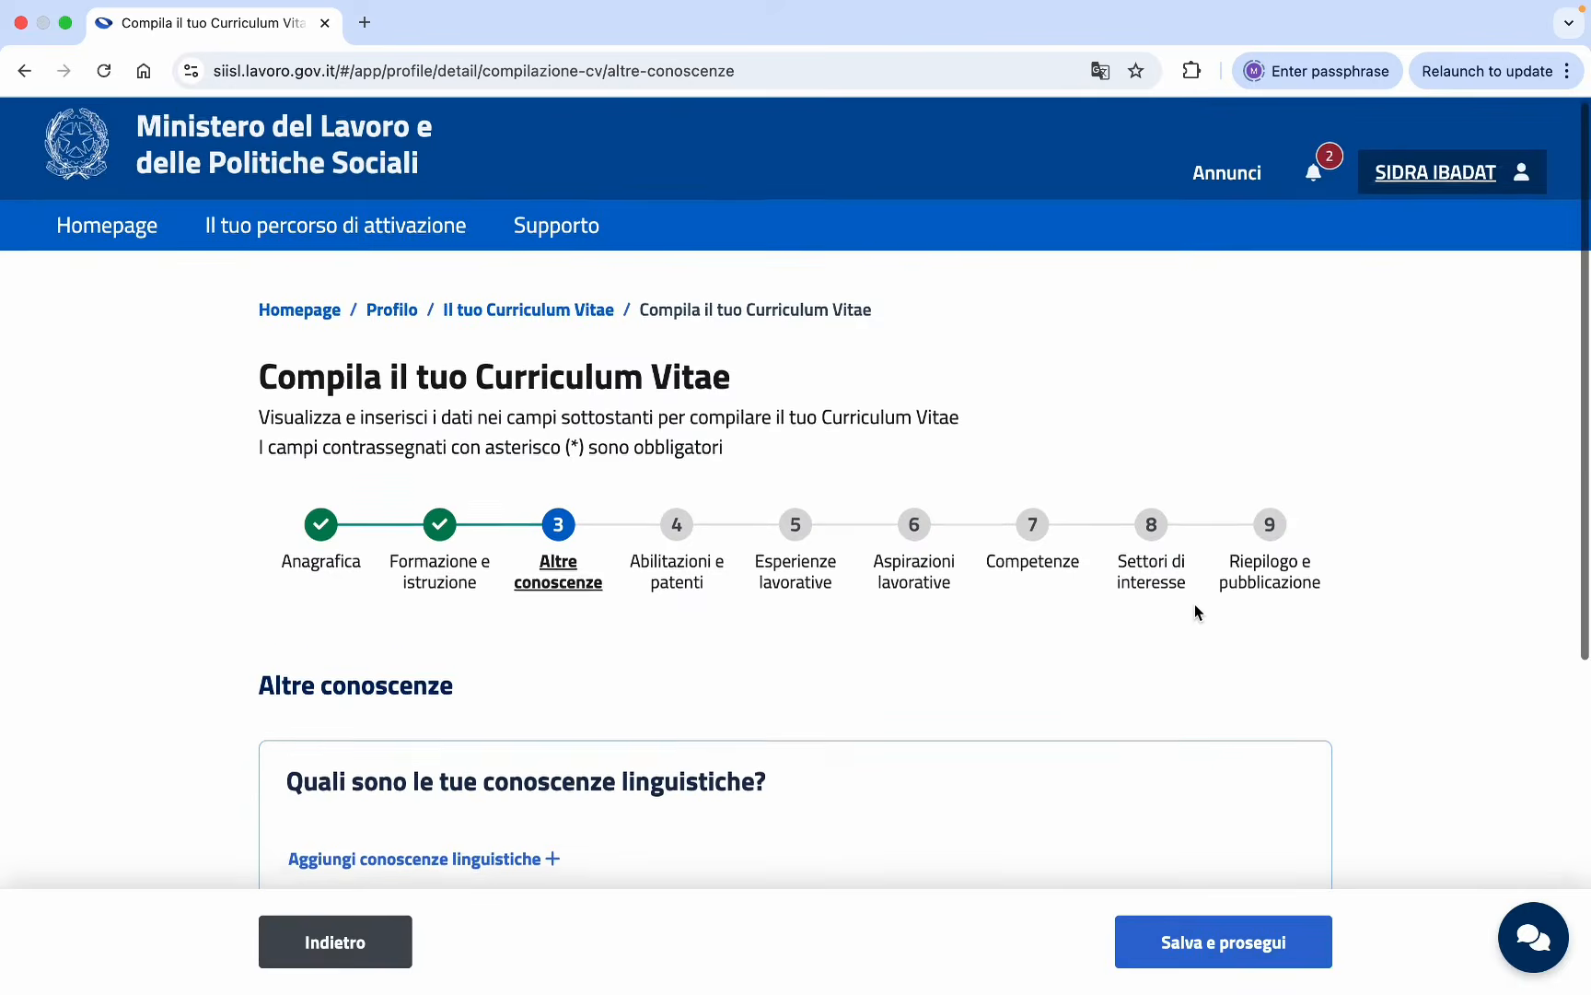
Add a language knowledge entry in the Altre conoscenze section.
scroll(1195, 603, down, 5)
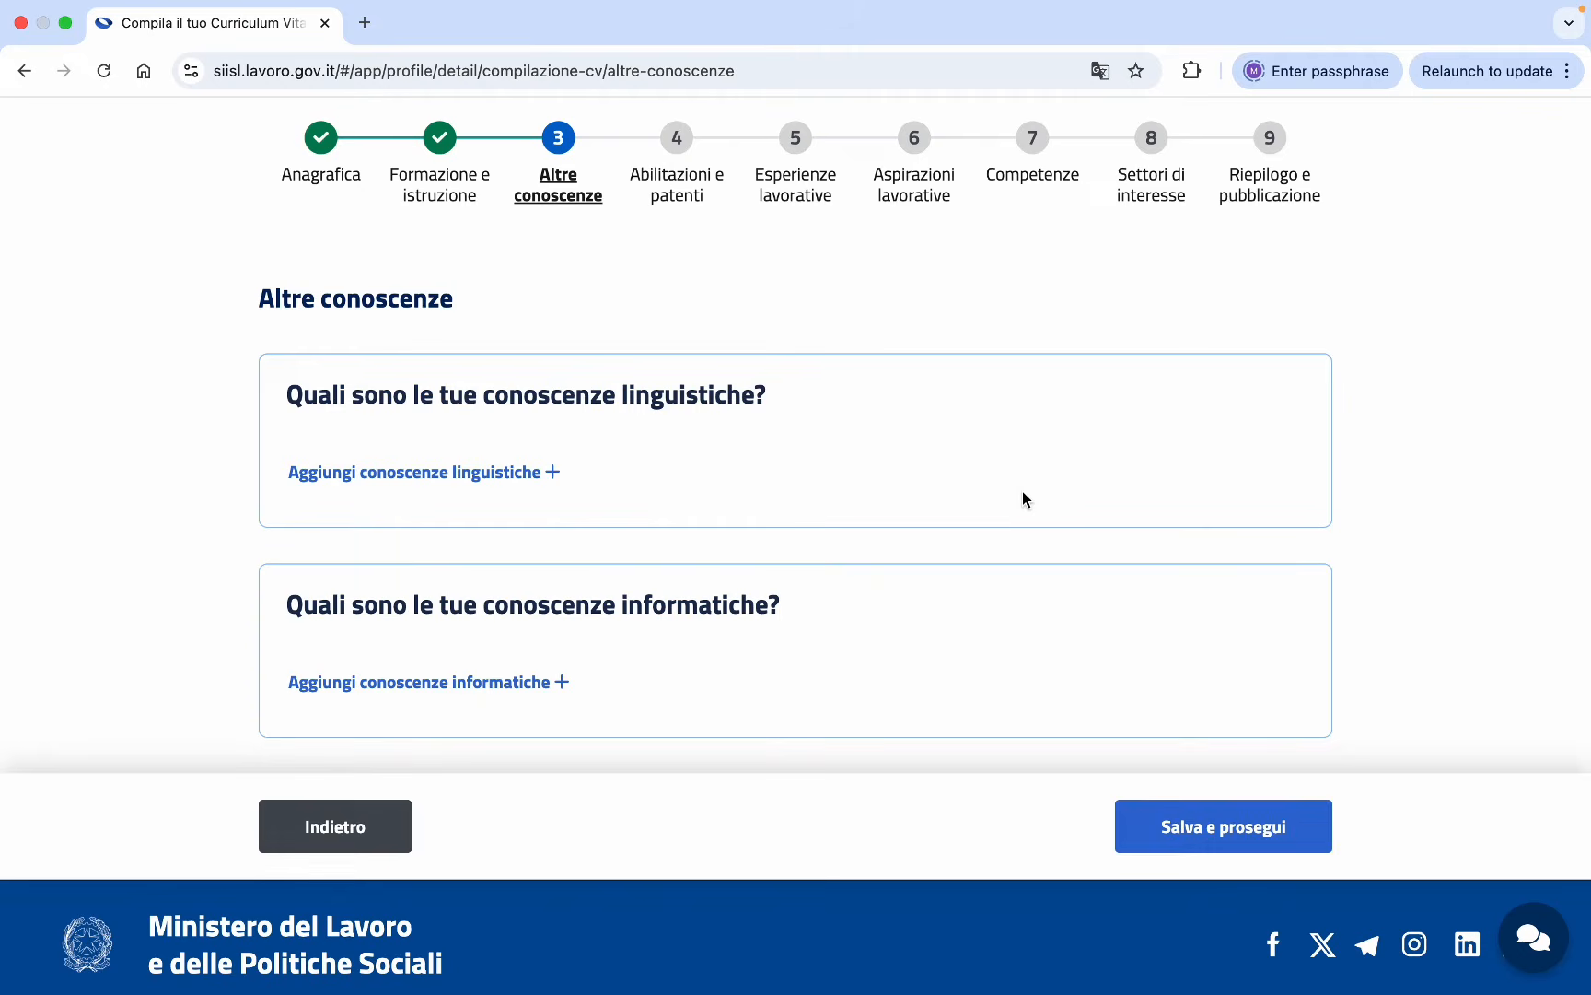
scroll(1022, 491, down, 1)
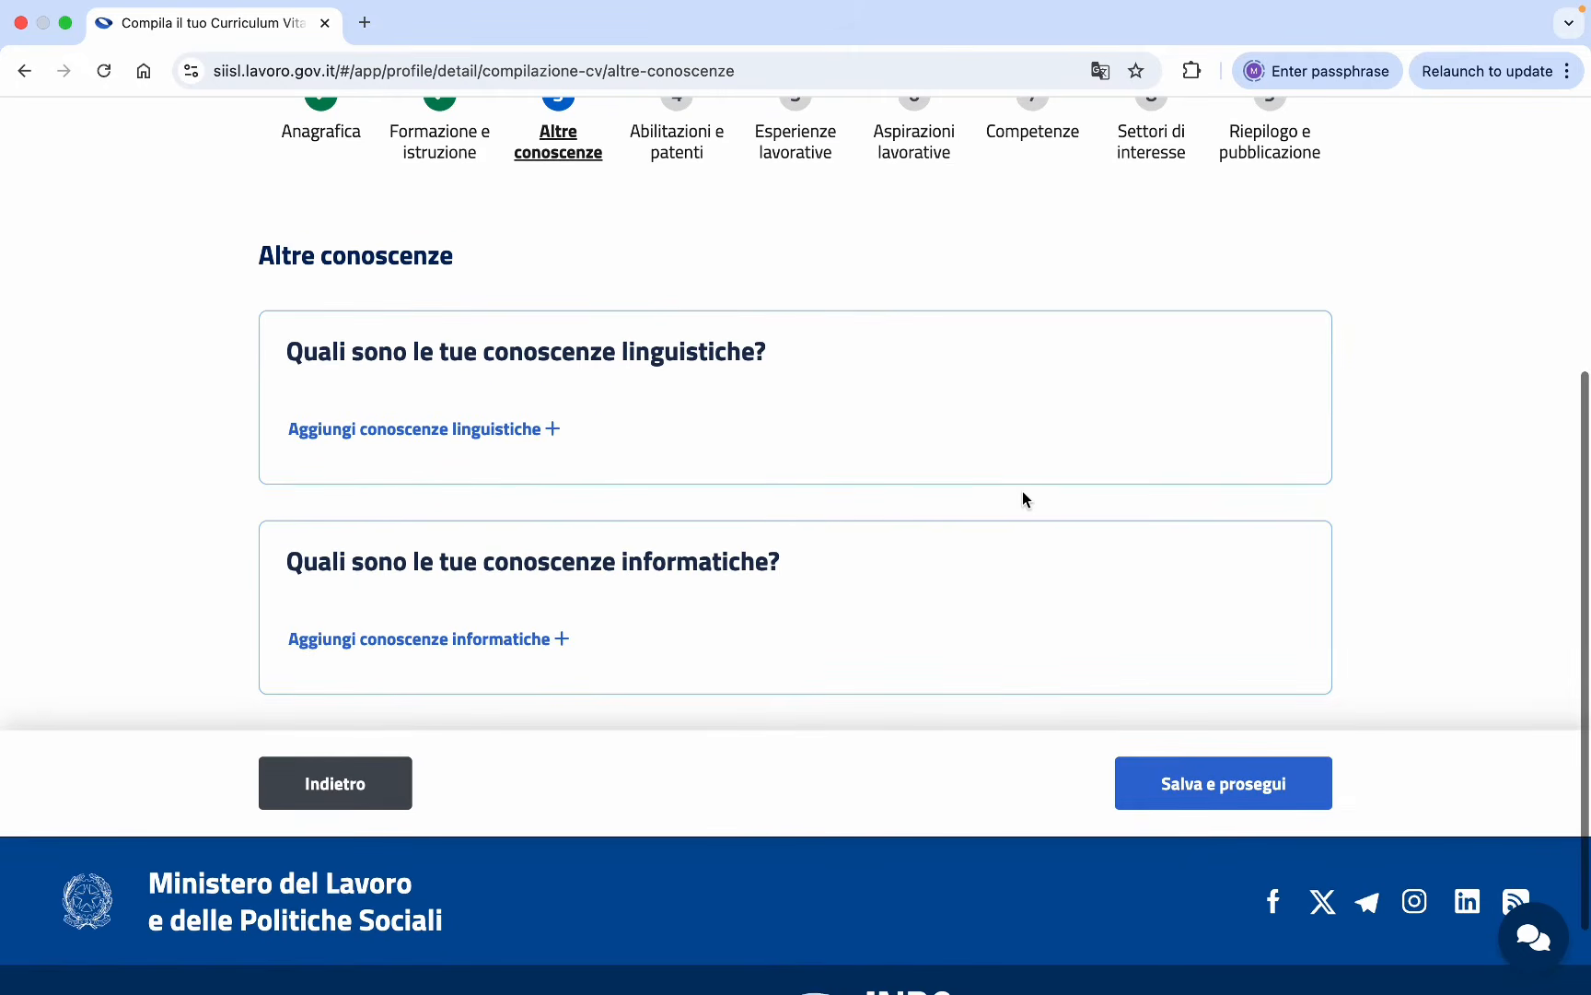
click(534, 433)
scroll(650, 511, down, 3)
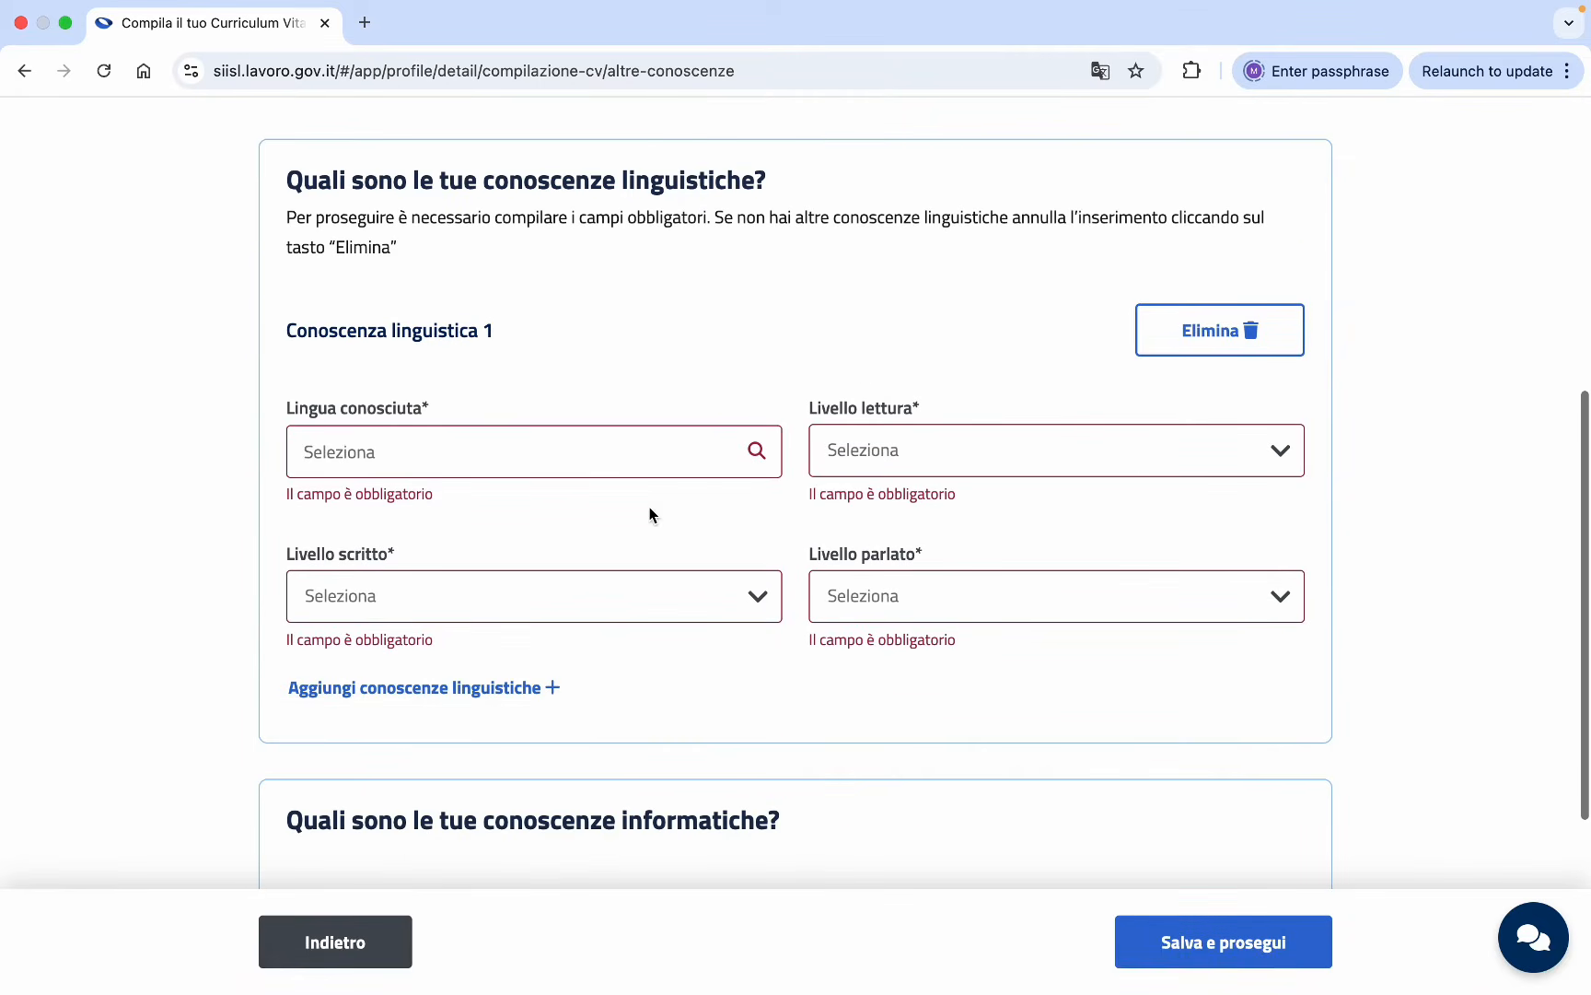
Look through the languages offered for Lingua conosciuta in Conoscenza linguistica 1.
click(708, 452)
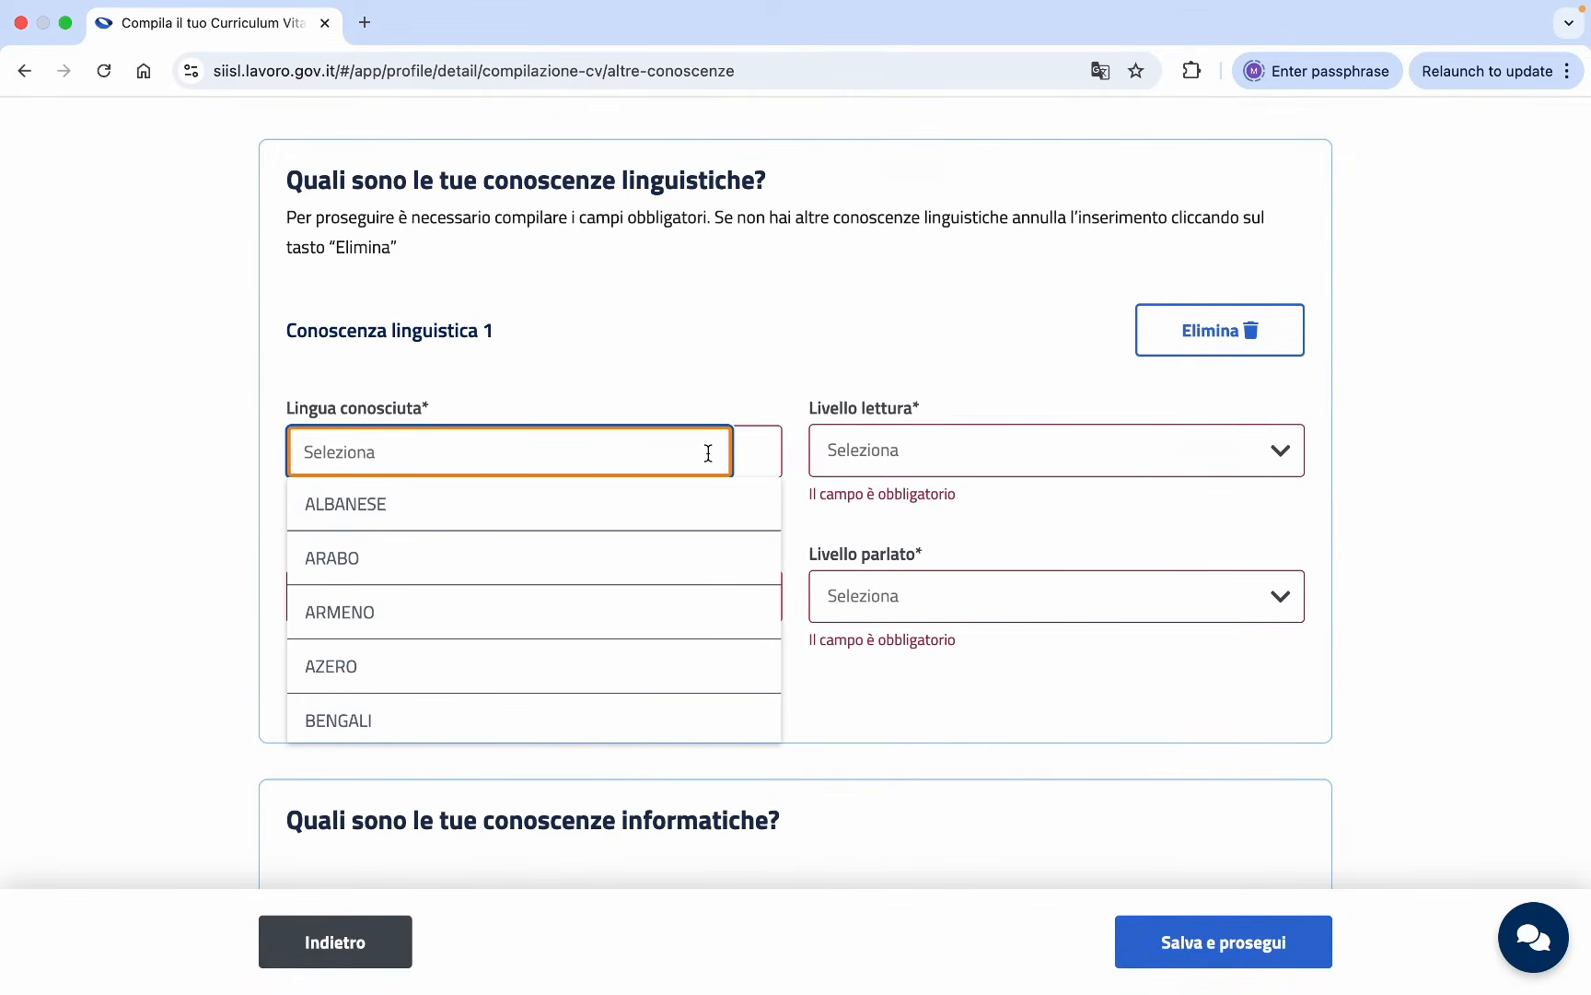
scroll(667, 555, down, 5)
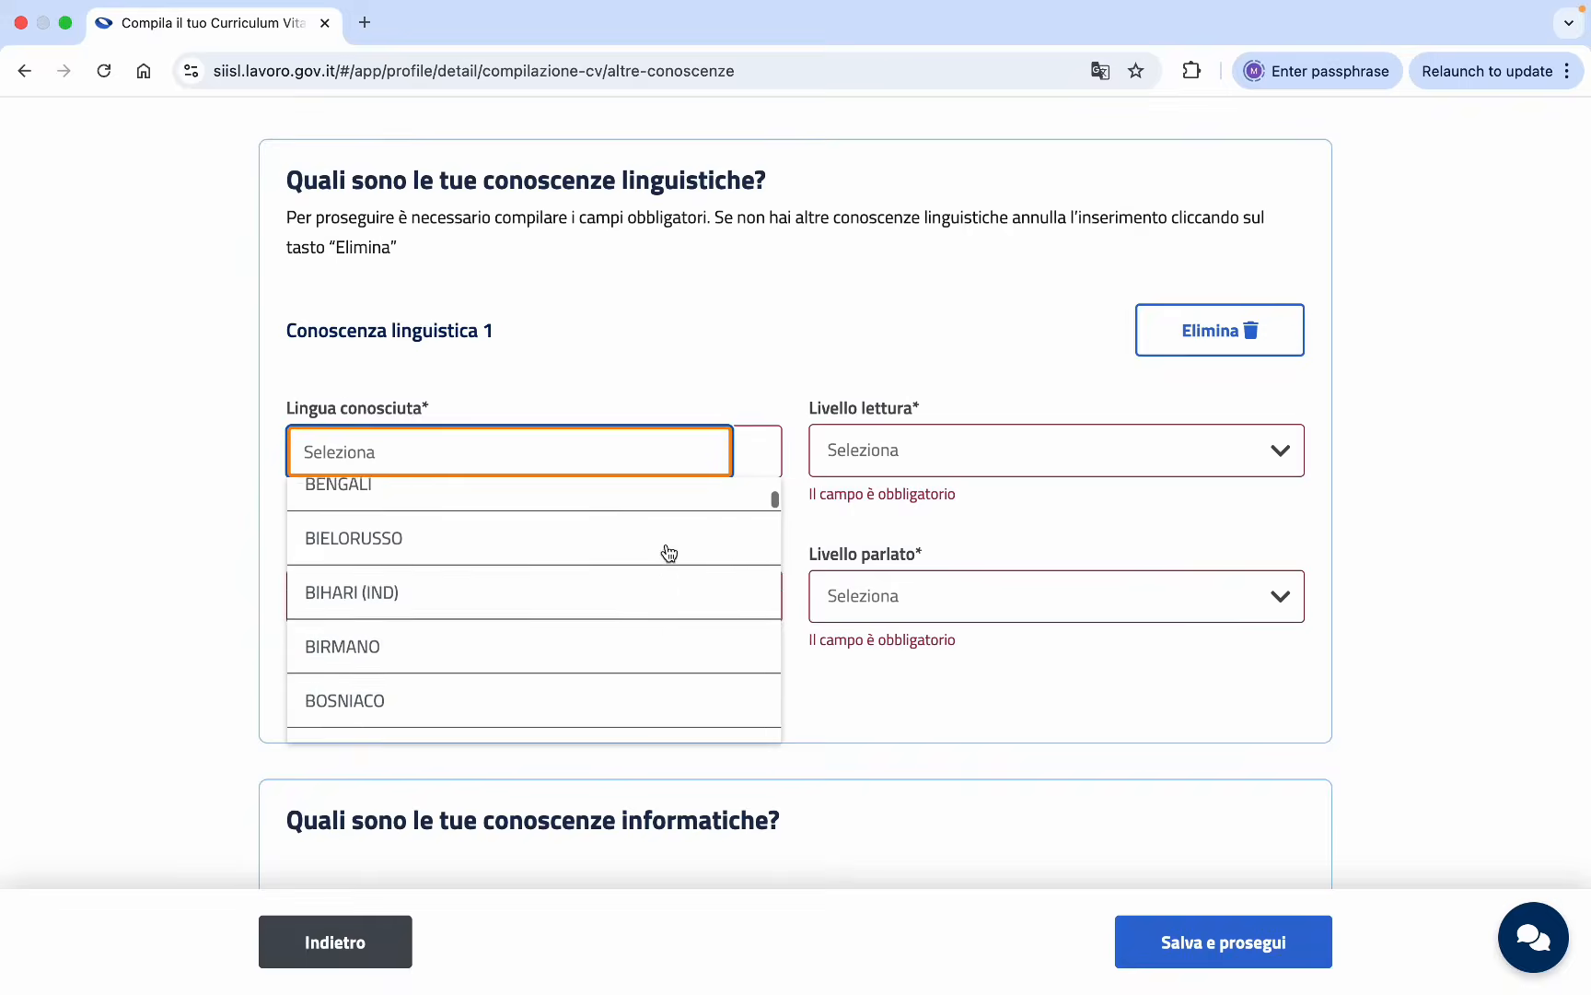
scroll(669, 552, down, 6)
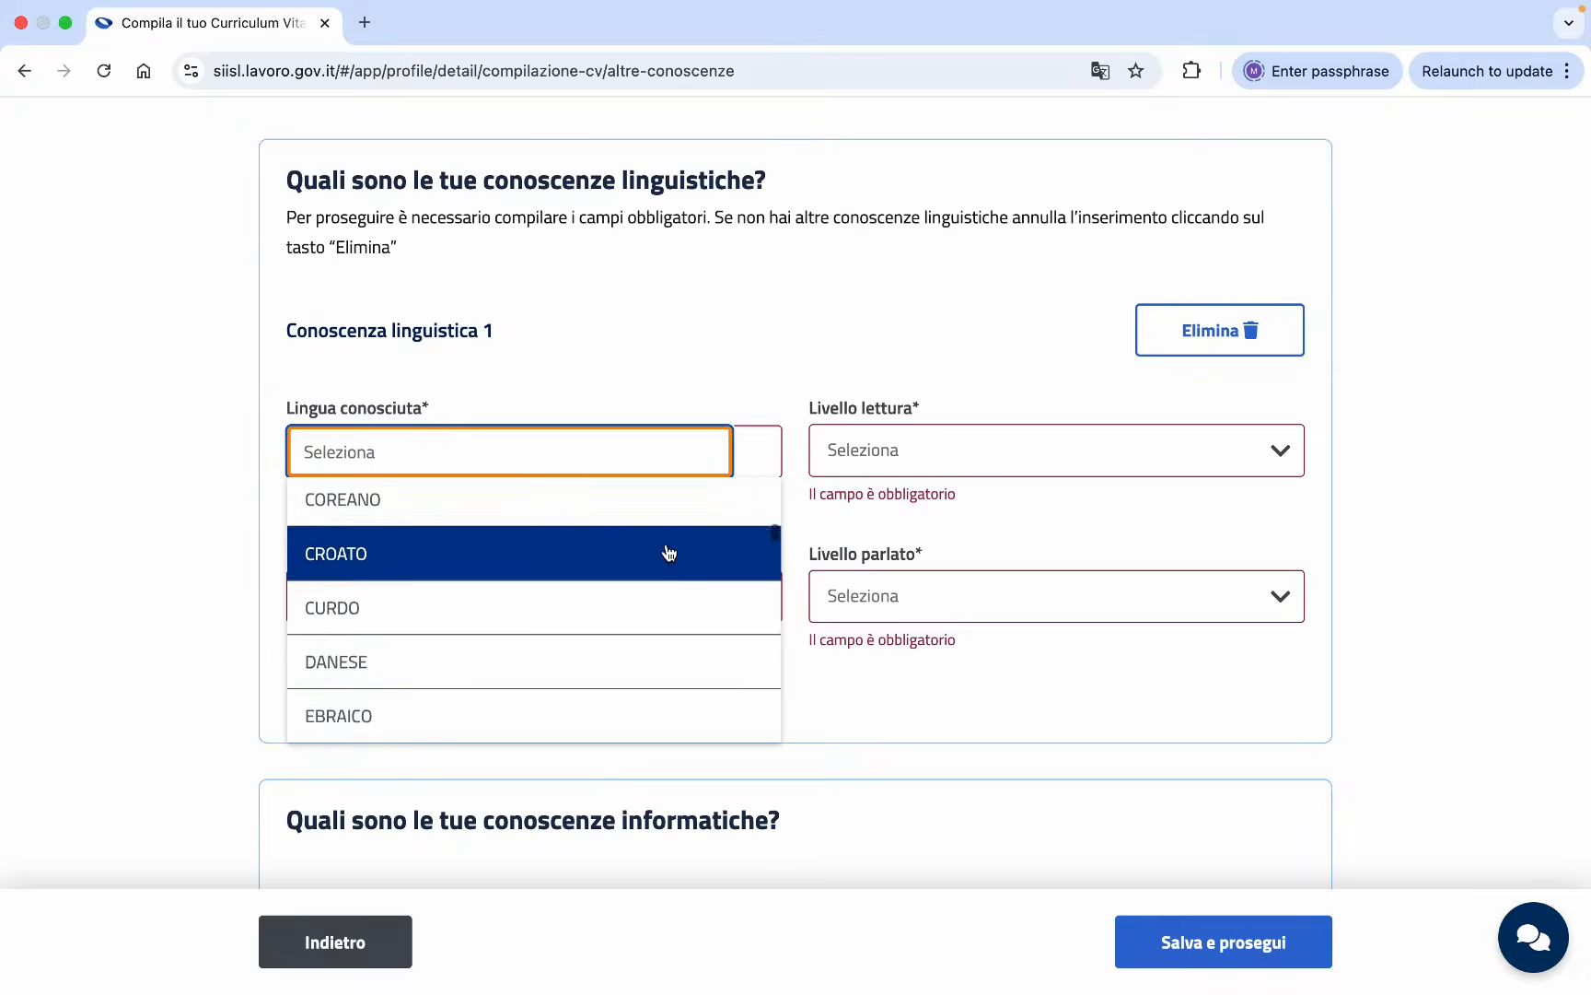
scroll(669, 553, down, 6)
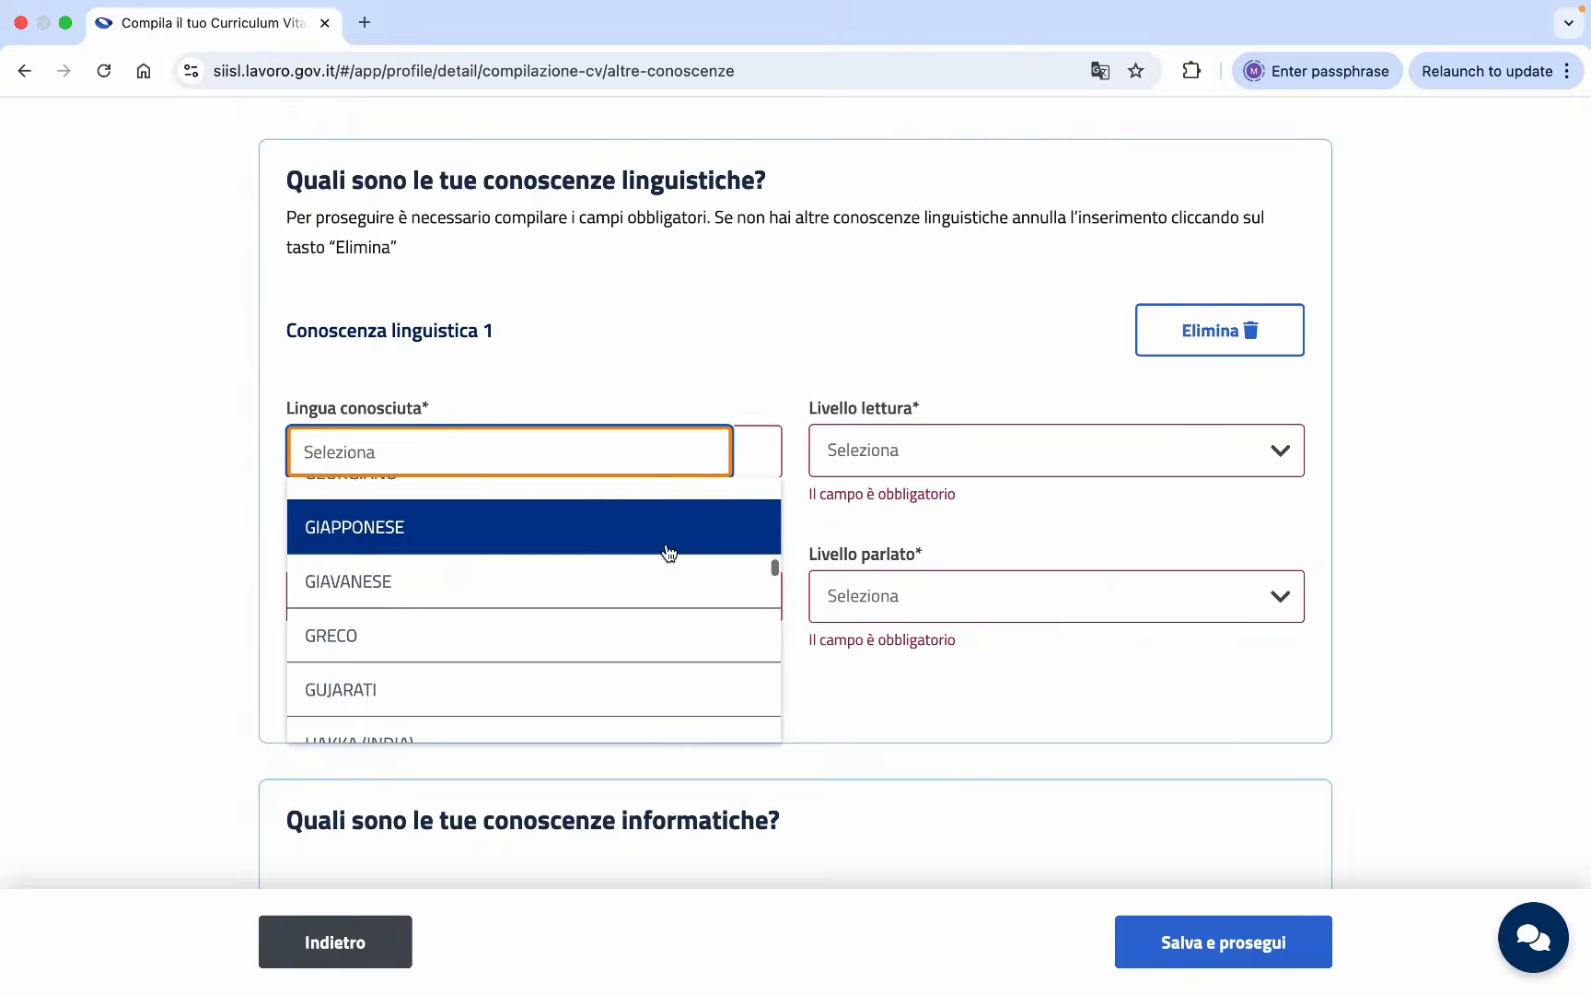
scroll(668, 553, down, 5)
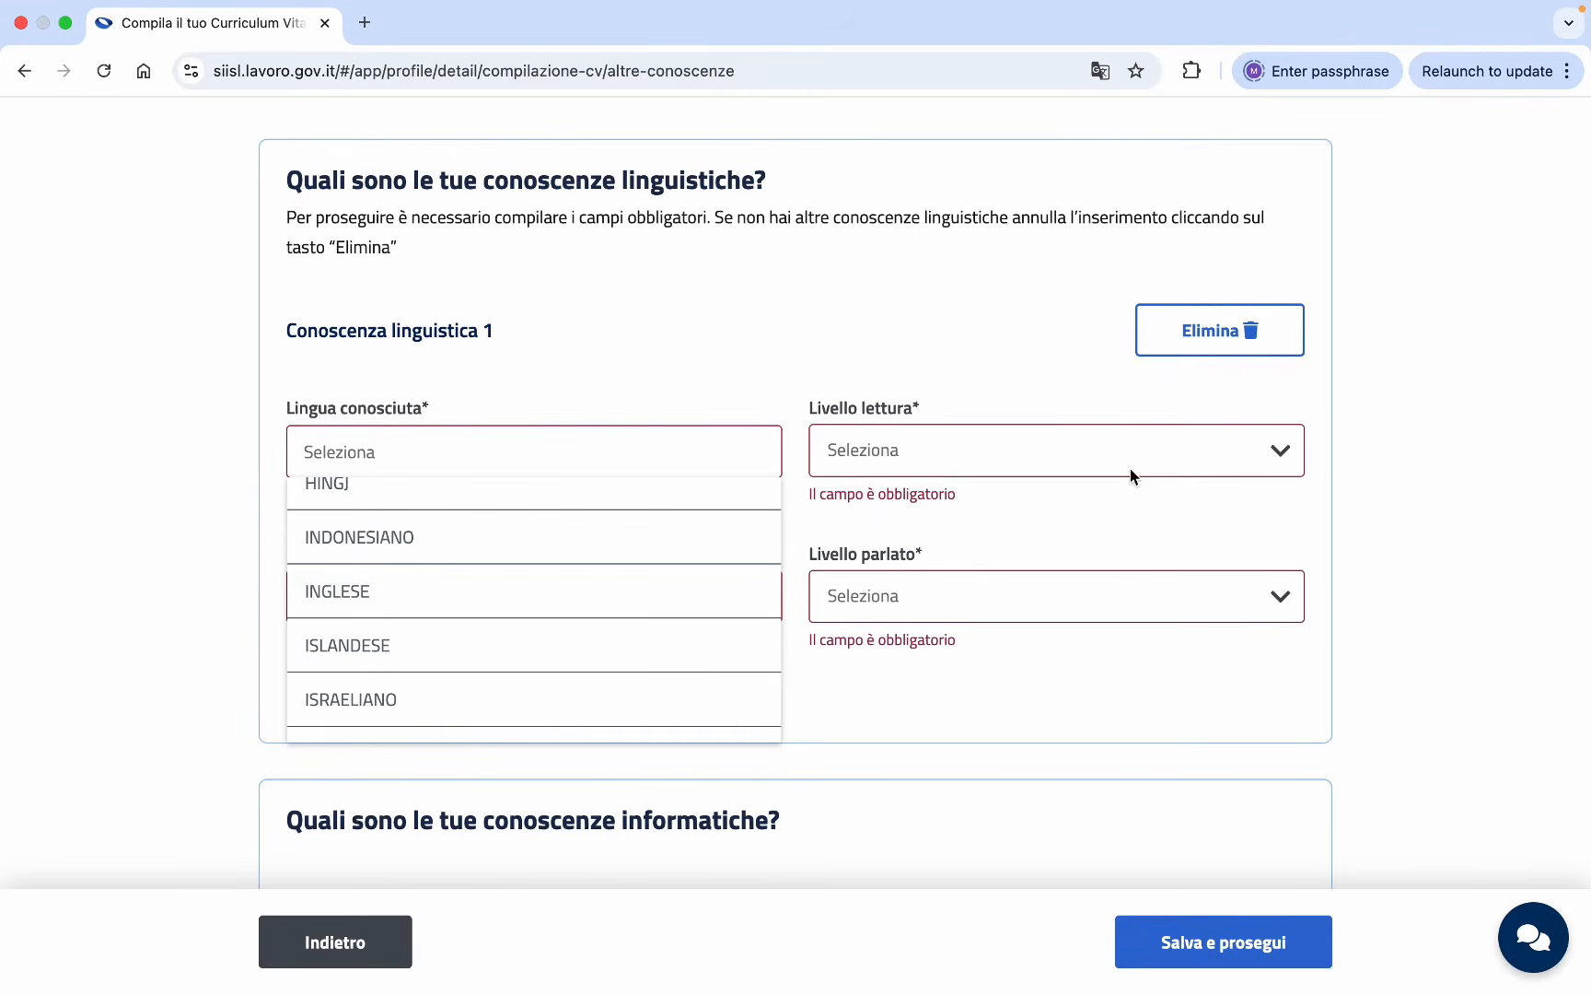
Set the Livello lettura of Conoscenza linguistica 1 to B2 - LIVELLO POST-INTERMEDIO.
click(1267, 440)
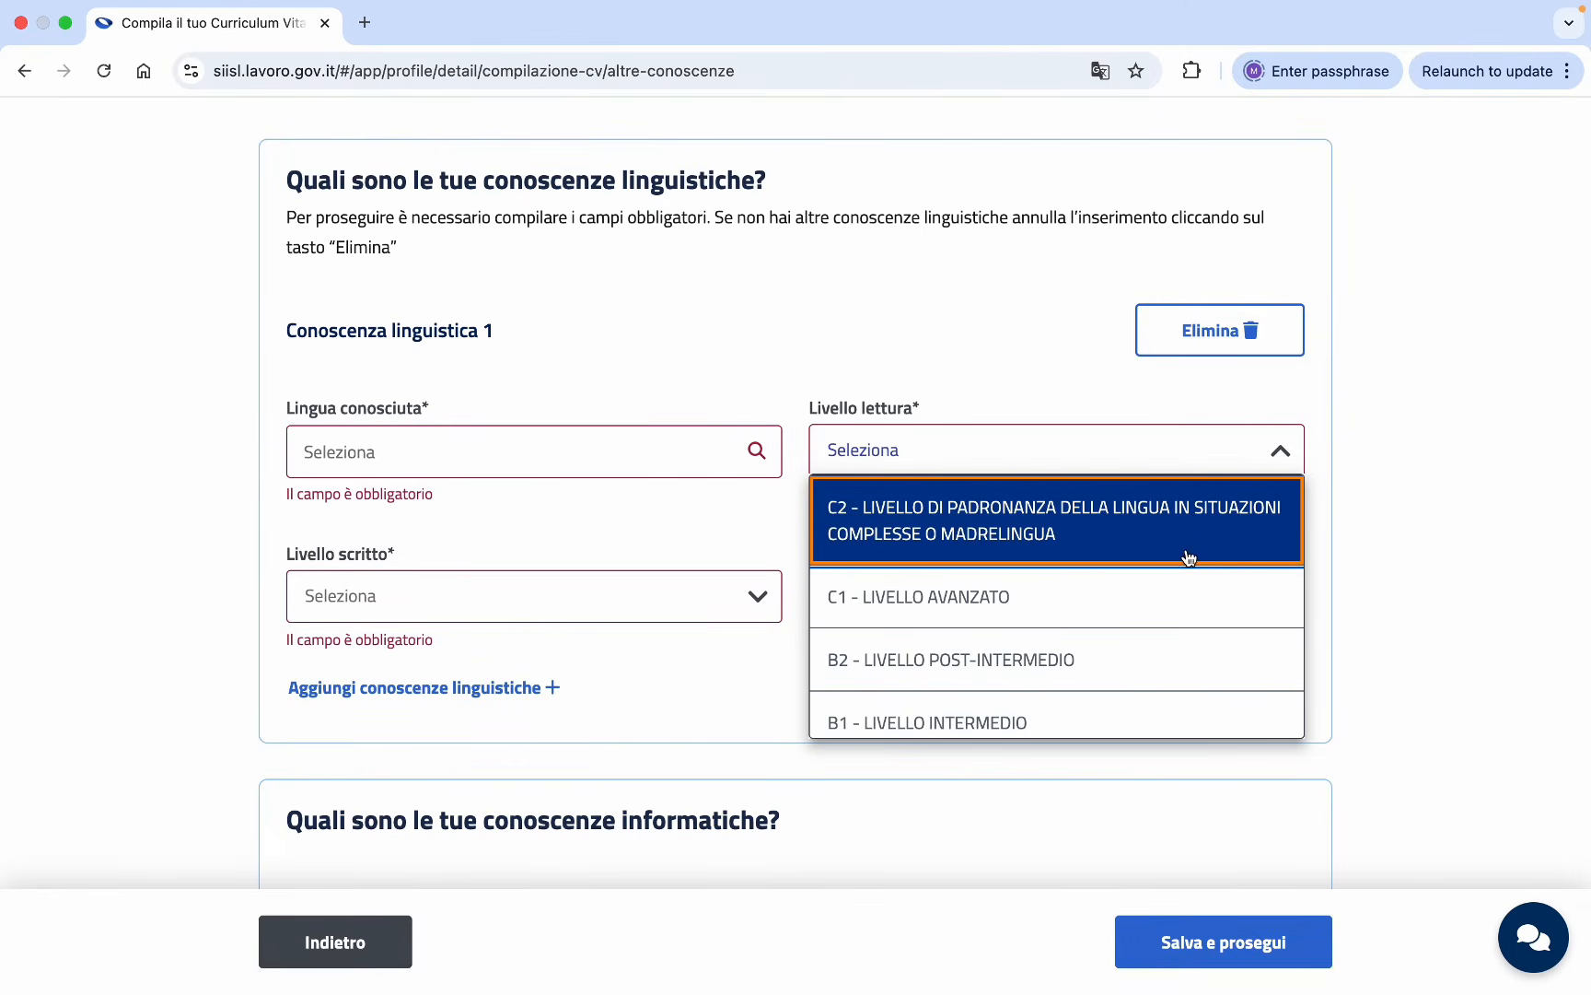
scroll(1193, 544, down, 2)
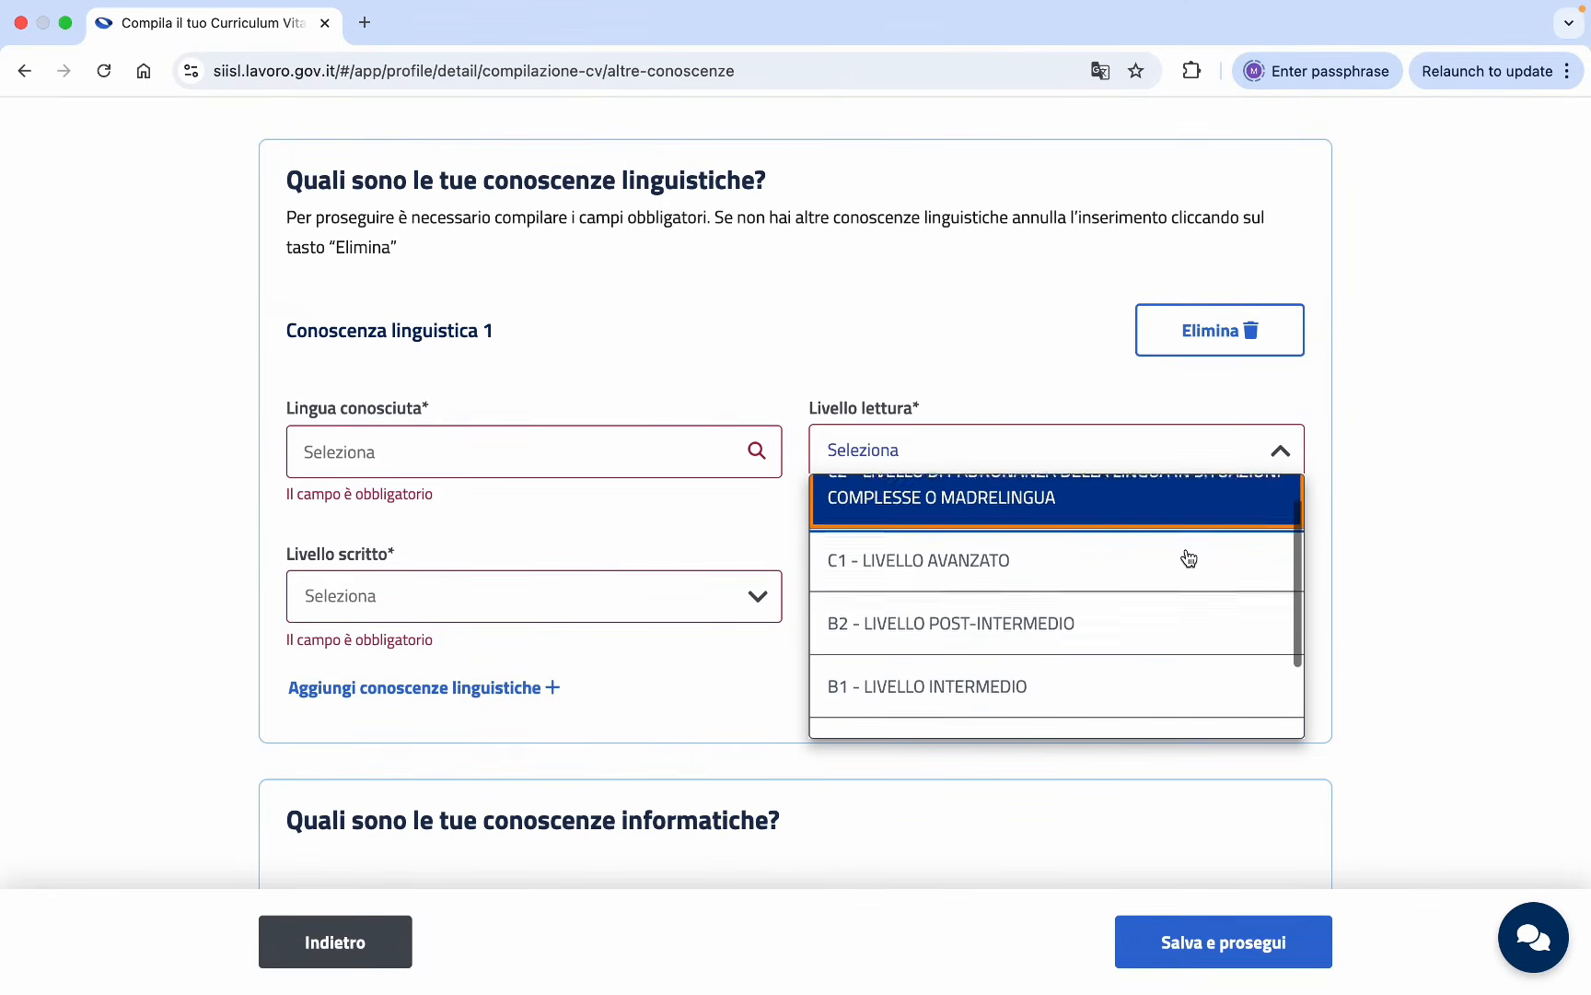
click(1122, 608)
scroll(812, 655, down, 1)
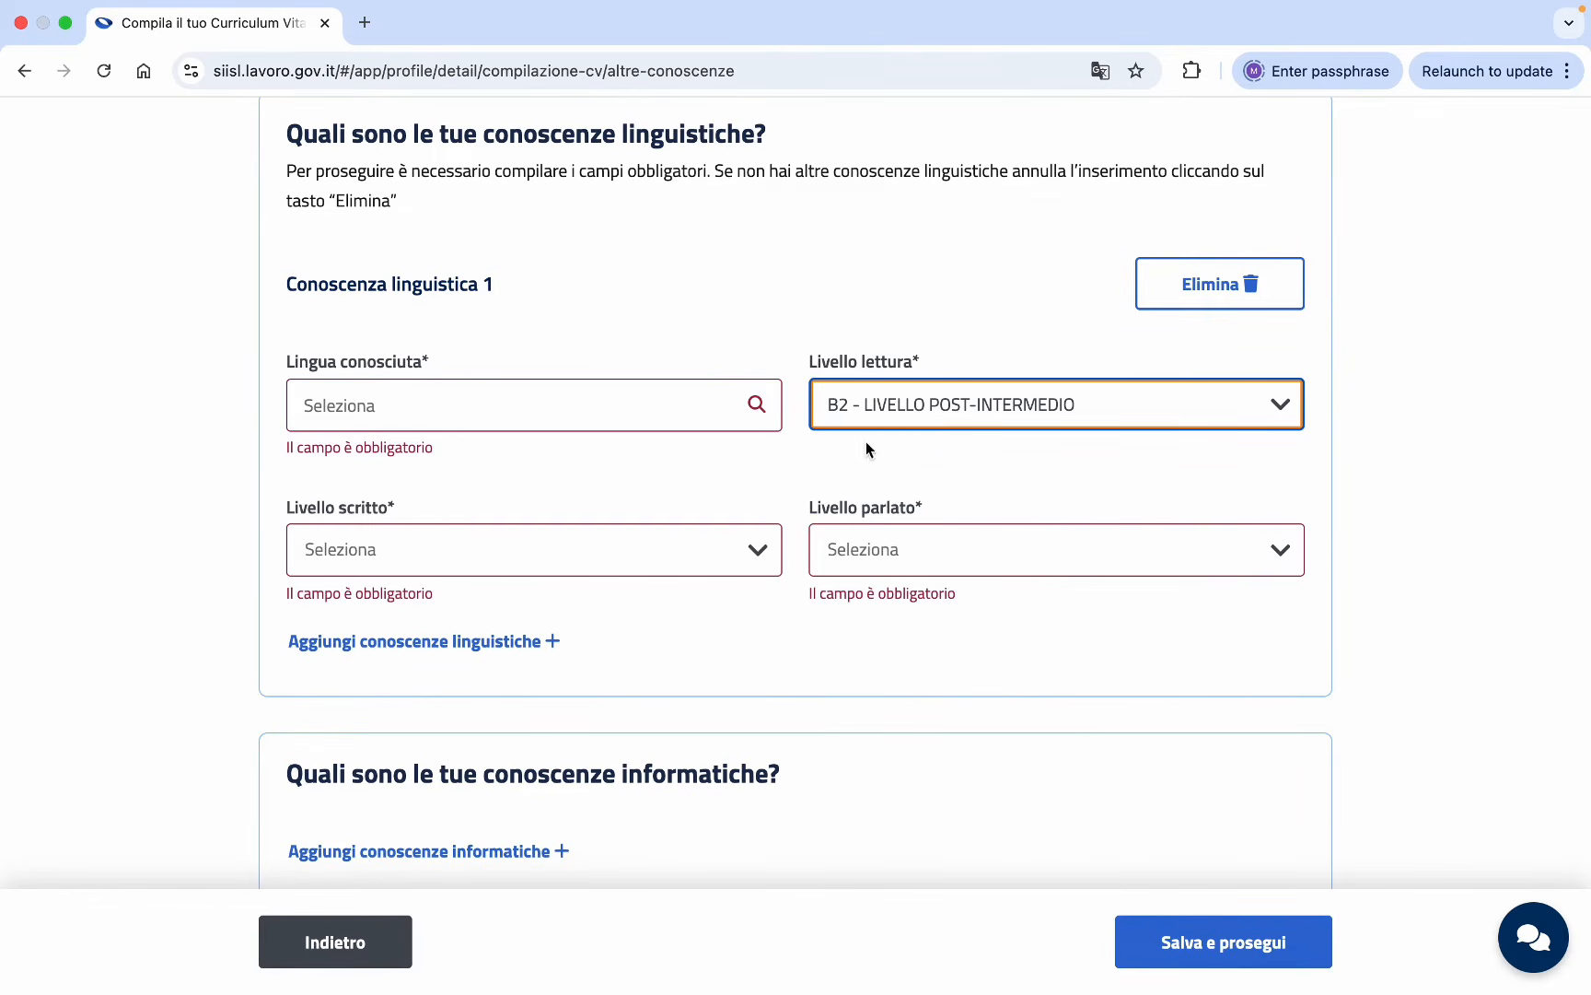
Set both Livello scritto and Livello parlato of Conoscenza linguistica 1 to B2 - LIVELLO POST-INTERMEDIO.
click(760, 555)
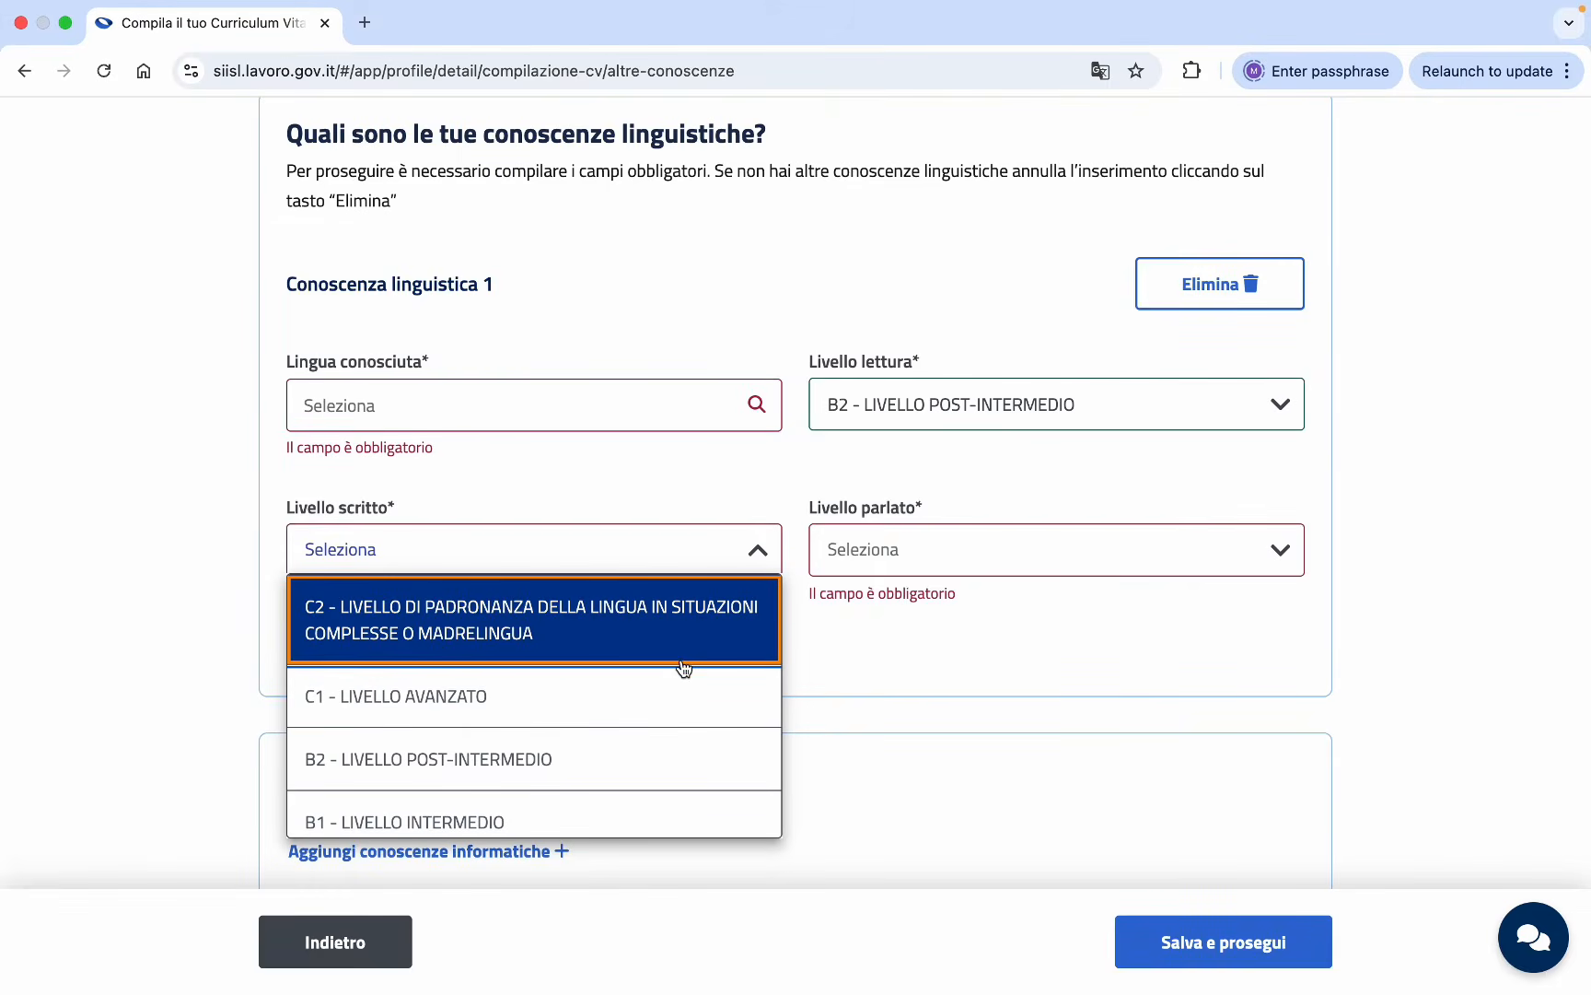
click(620, 755)
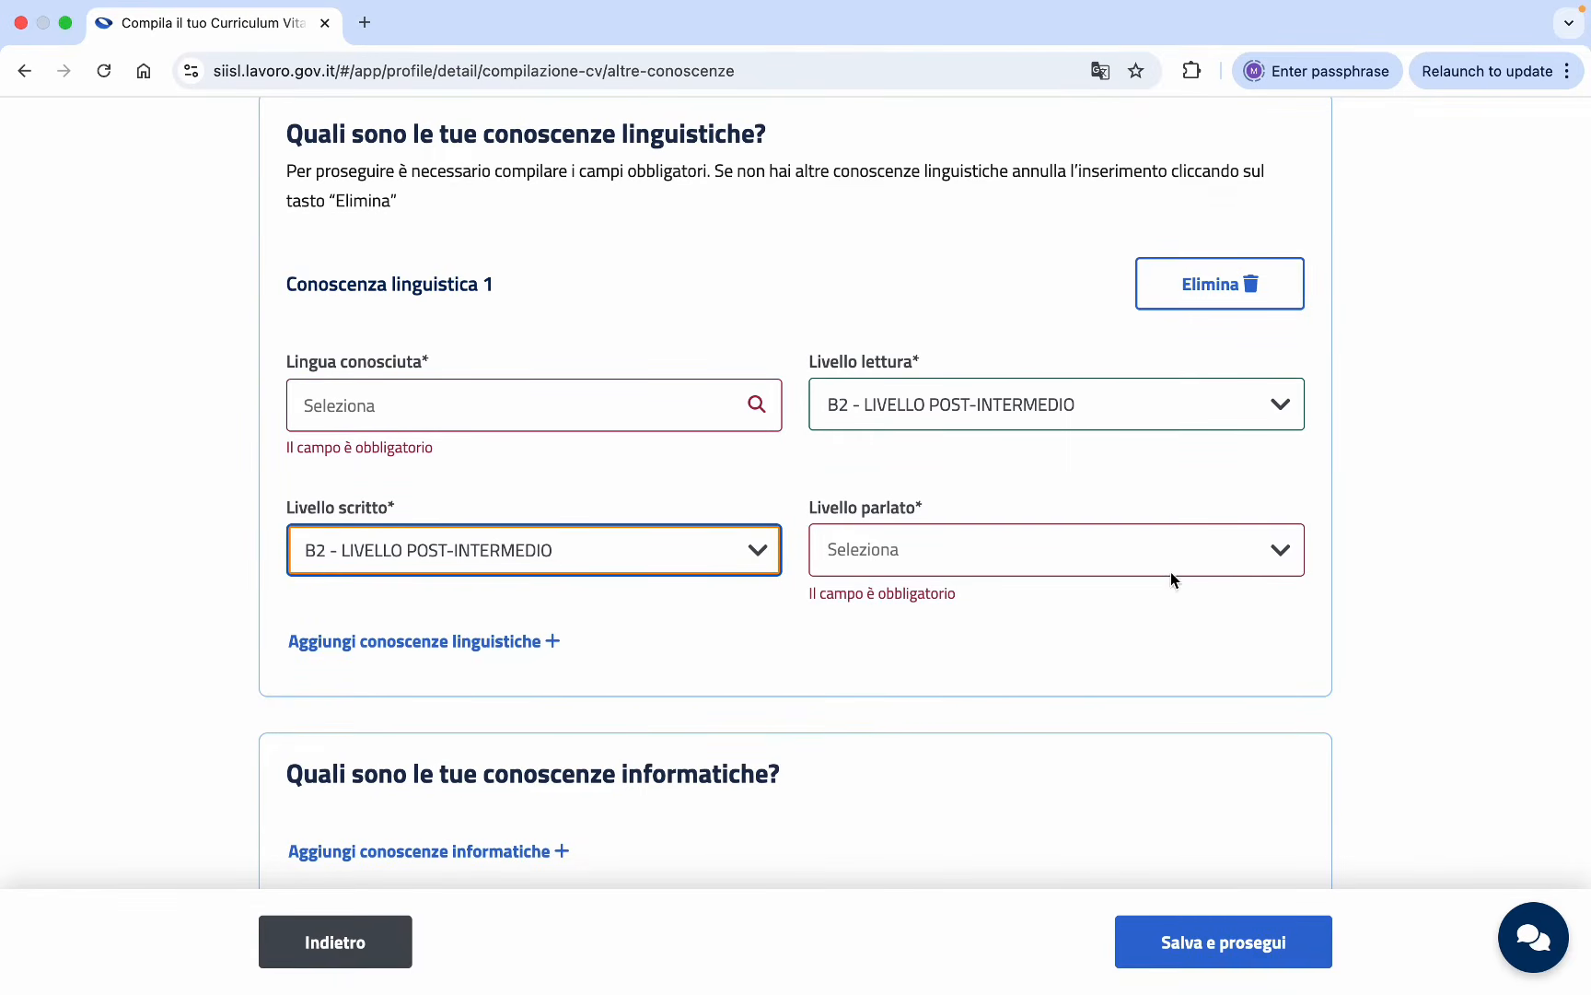
click(1264, 548)
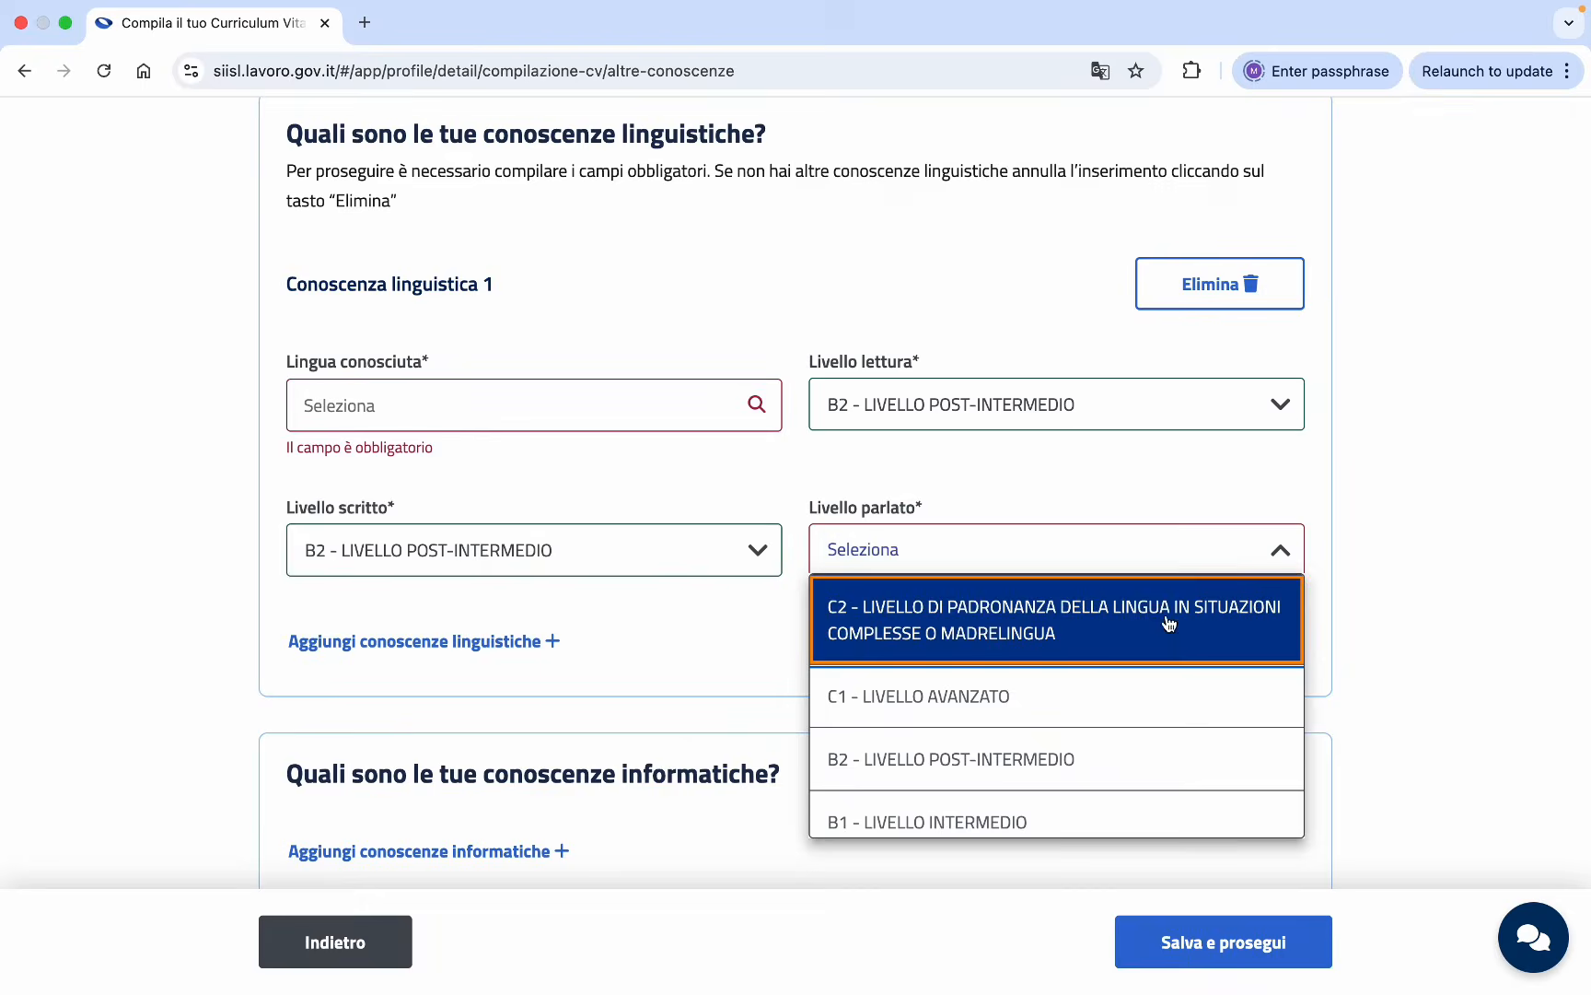
scroll(1155, 647, down, 2)
click(1116, 682)
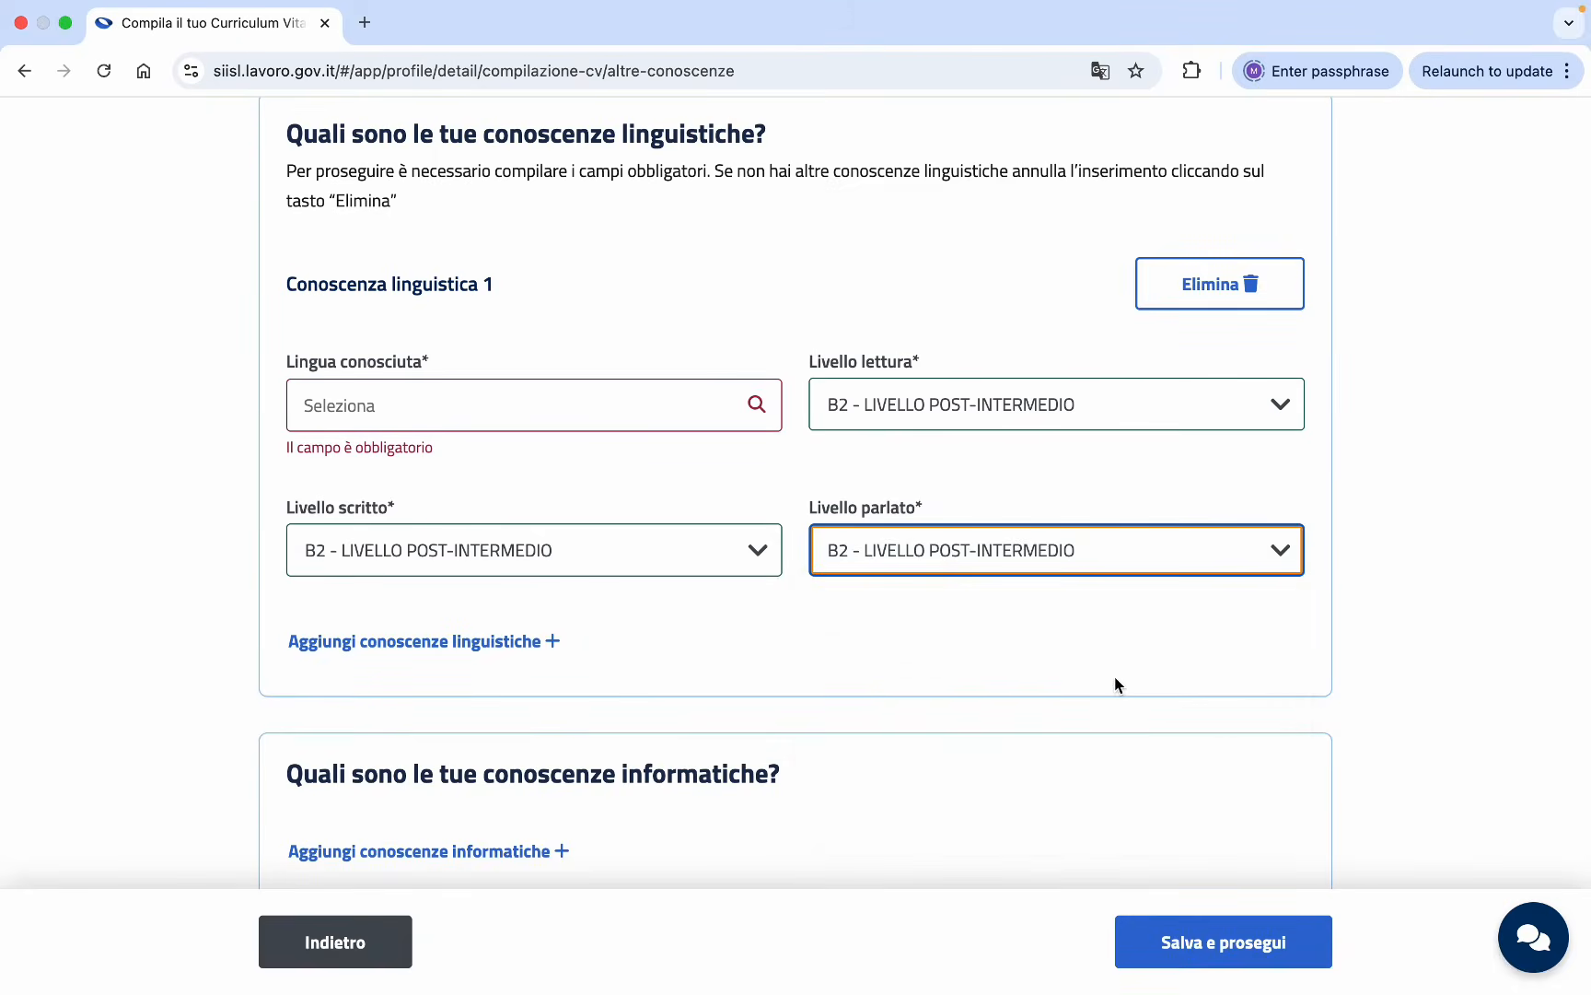
Choose INGLESE as the Lingua conosciuta of Conoscenza linguistica 1.
scroll(1081, 681, down, 2)
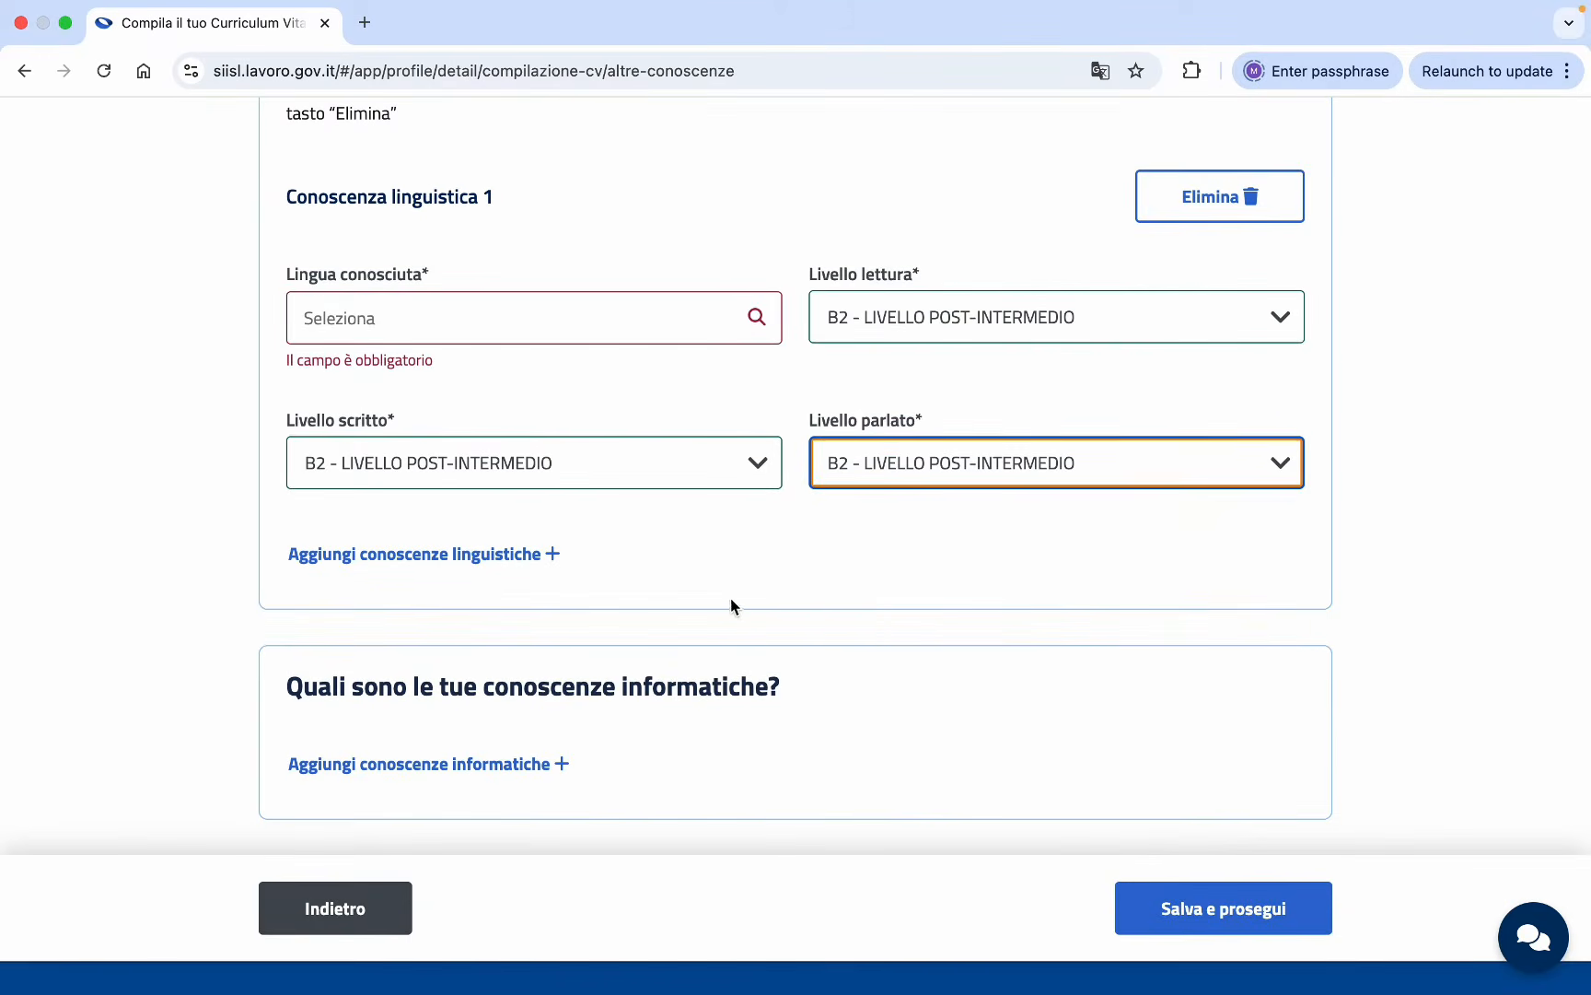
click(720, 325)
scroll(658, 451, down, 4)
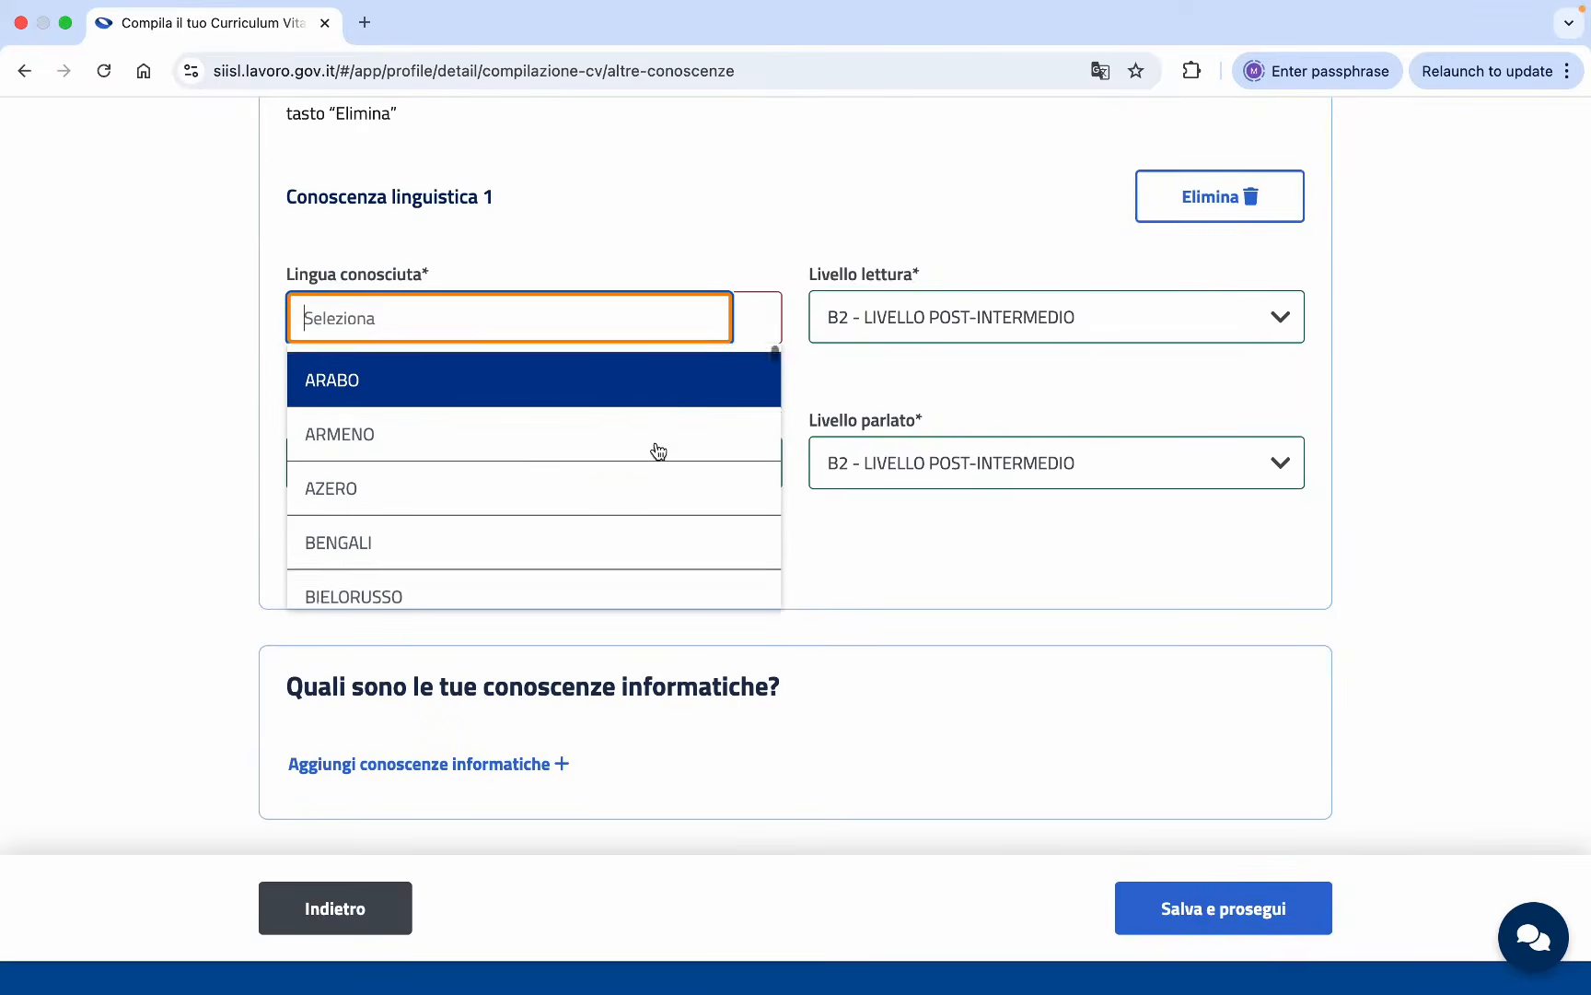
scroll(657, 451, down, 10)
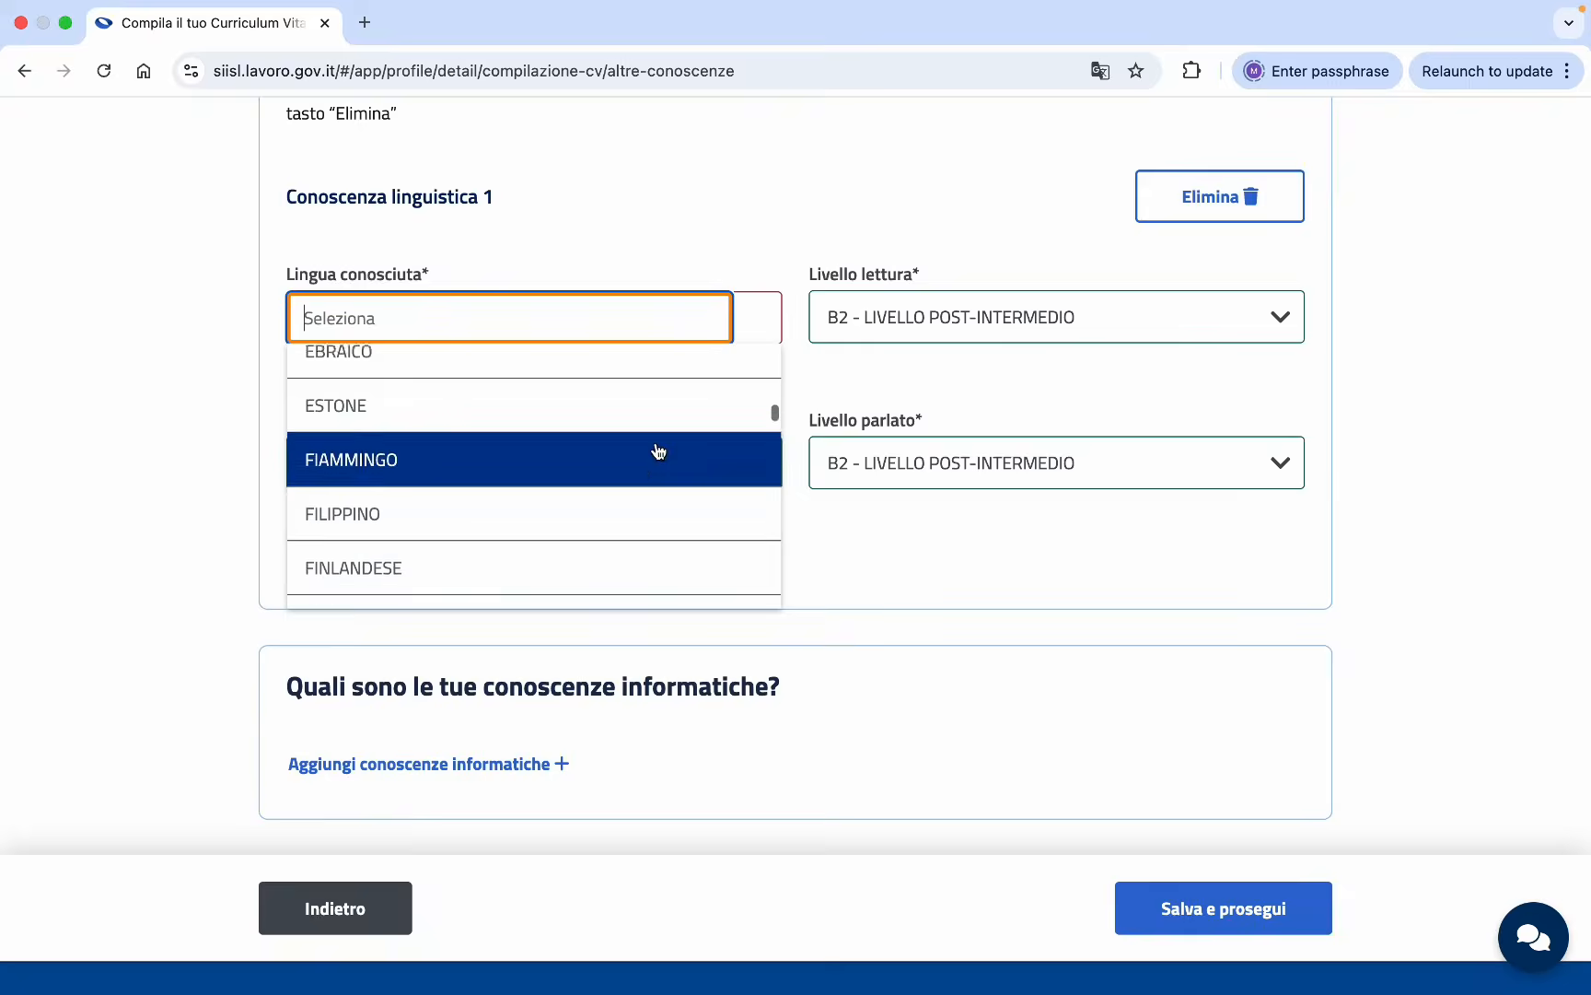
scroll(657, 451, down, 8)
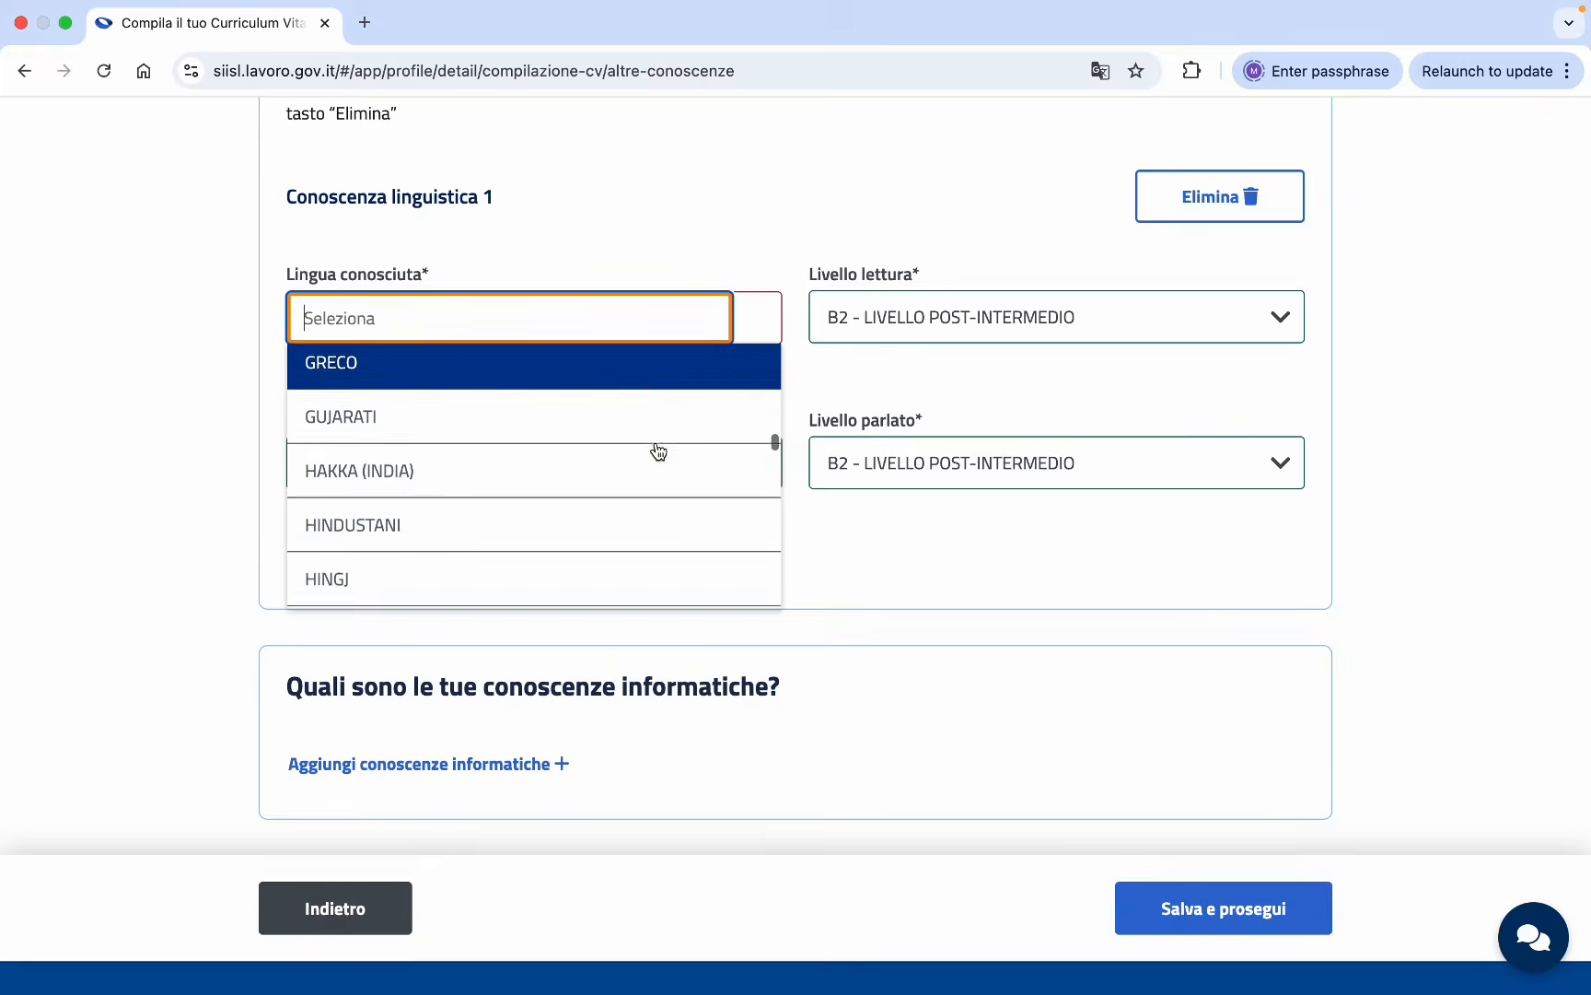
scroll(657, 452, down, 4)
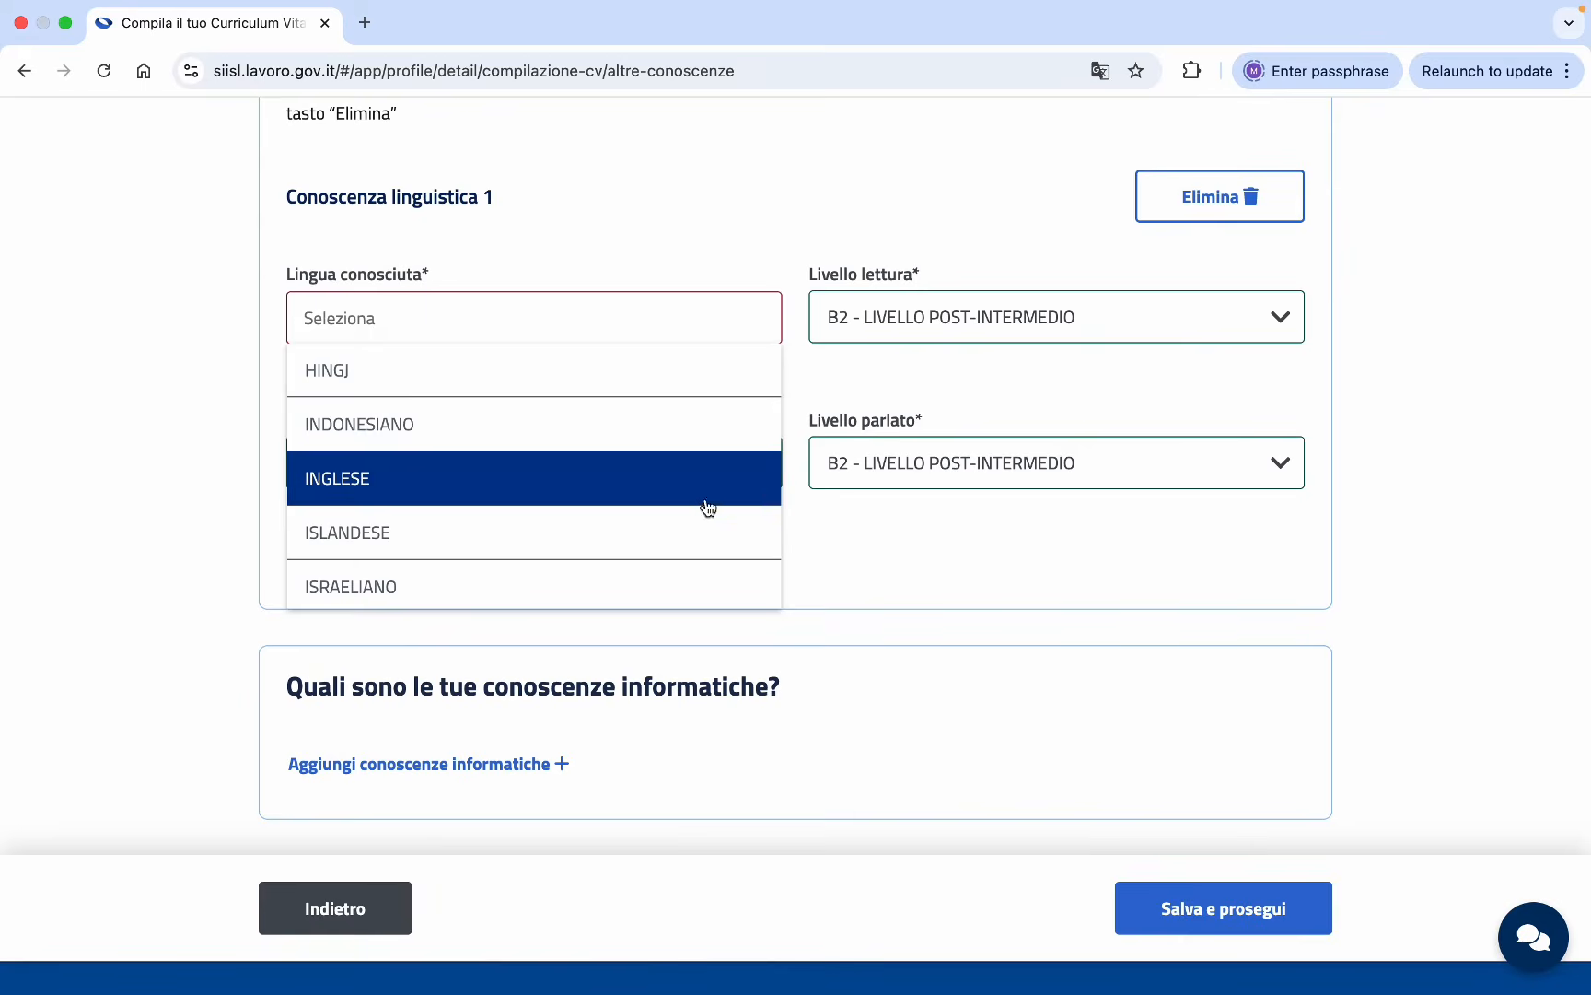
click(636, 480)
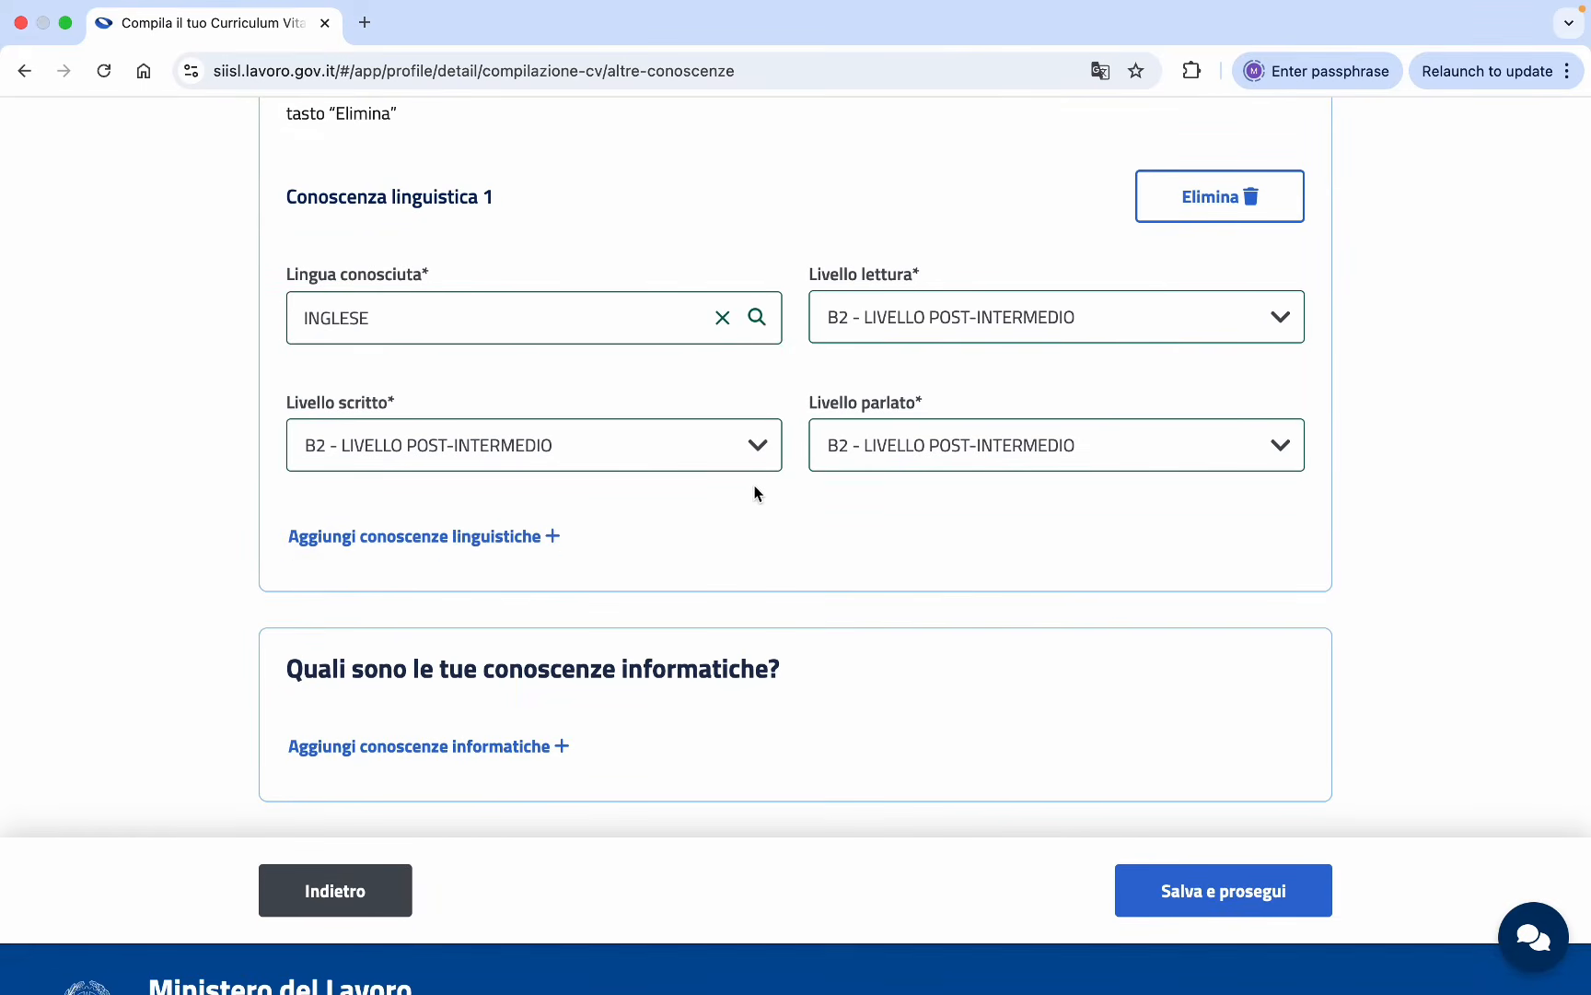
Add a computer knowledge entry in the Altre conoscenze section.
scroll(765, 498, down, 1)
scroll(775, 505, down, 1)
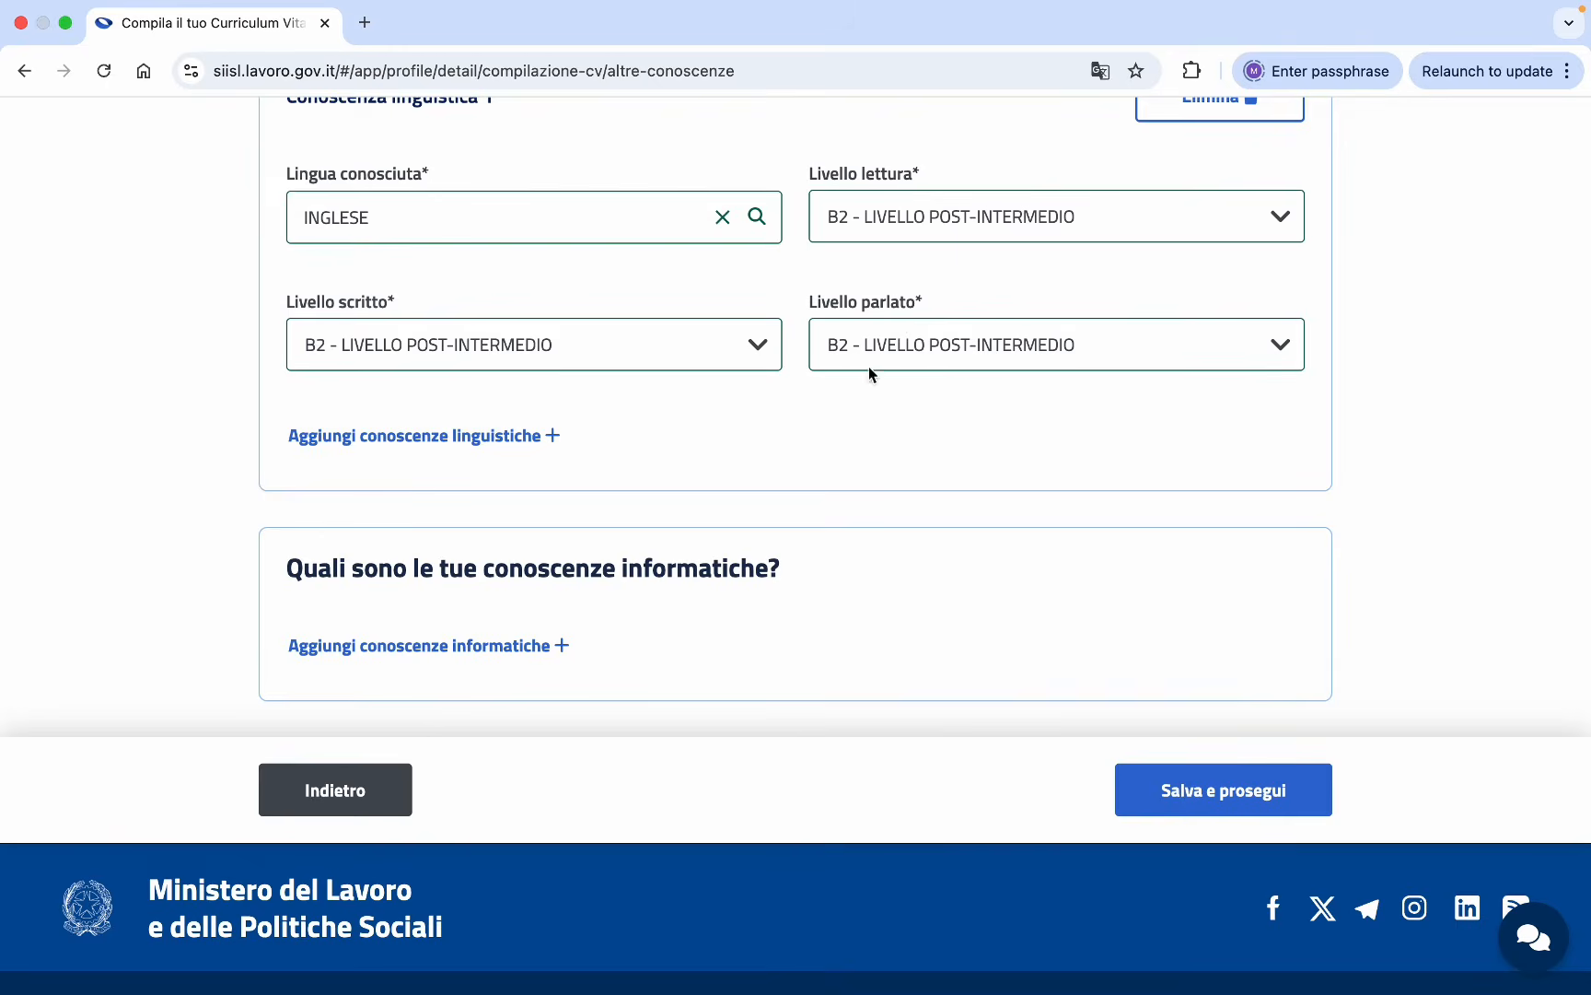
scroll(860, 396, down, 1)
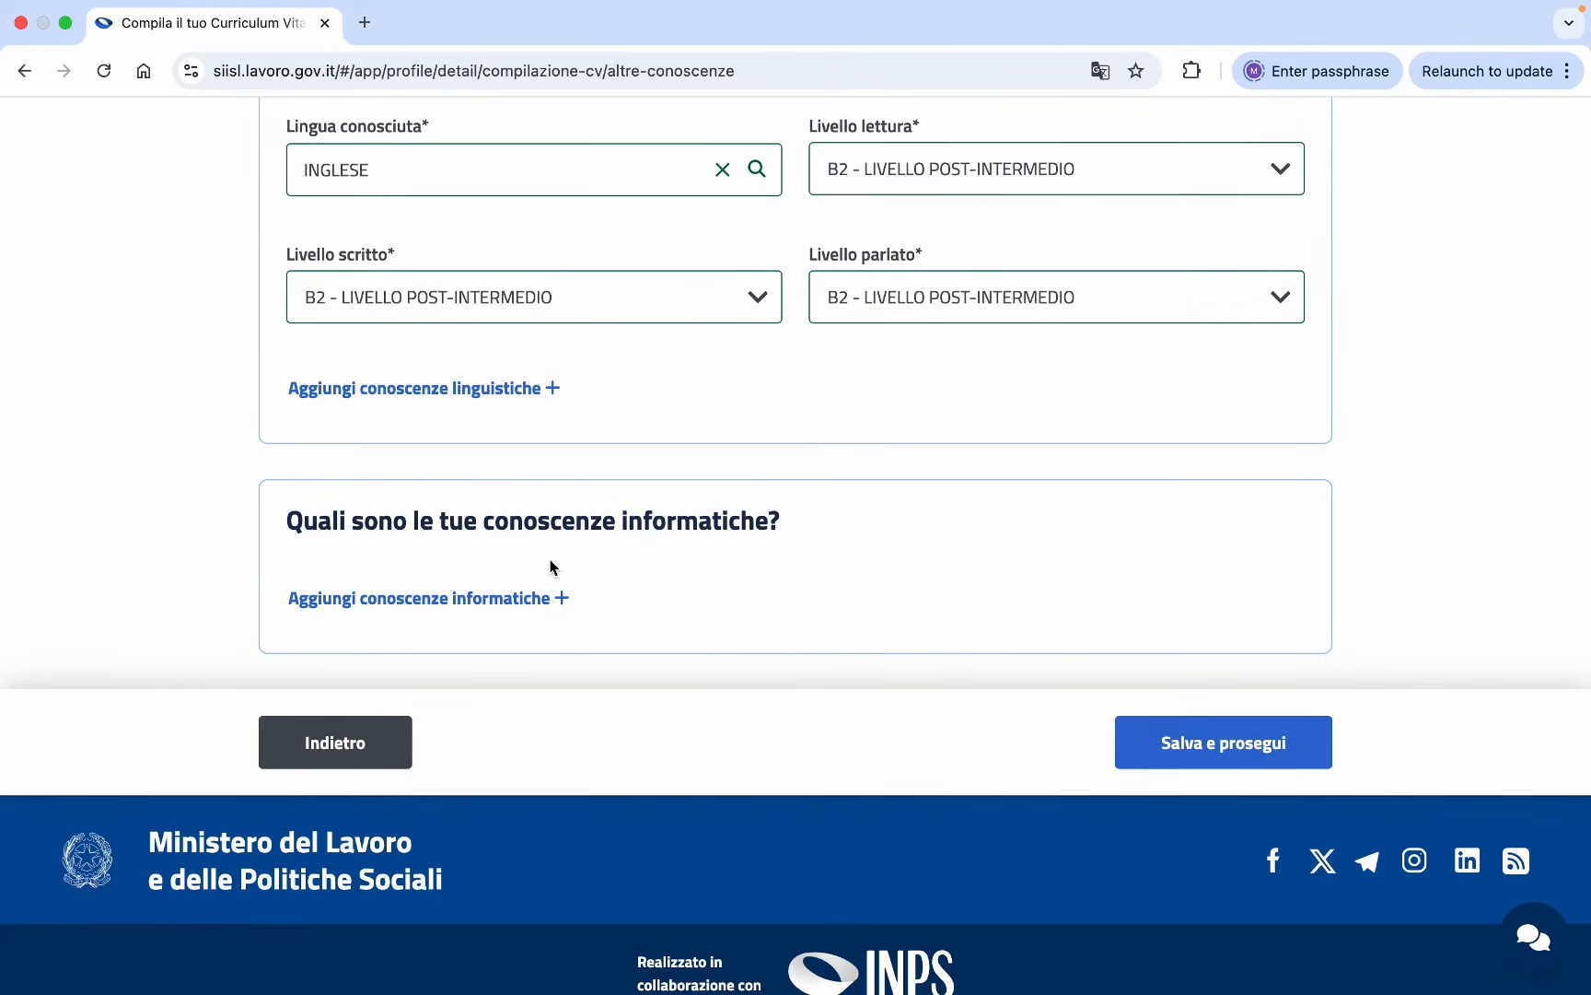
click(486, 599)
scroll(677, 615, down, 1)
scroll(675, 607, down, 3)
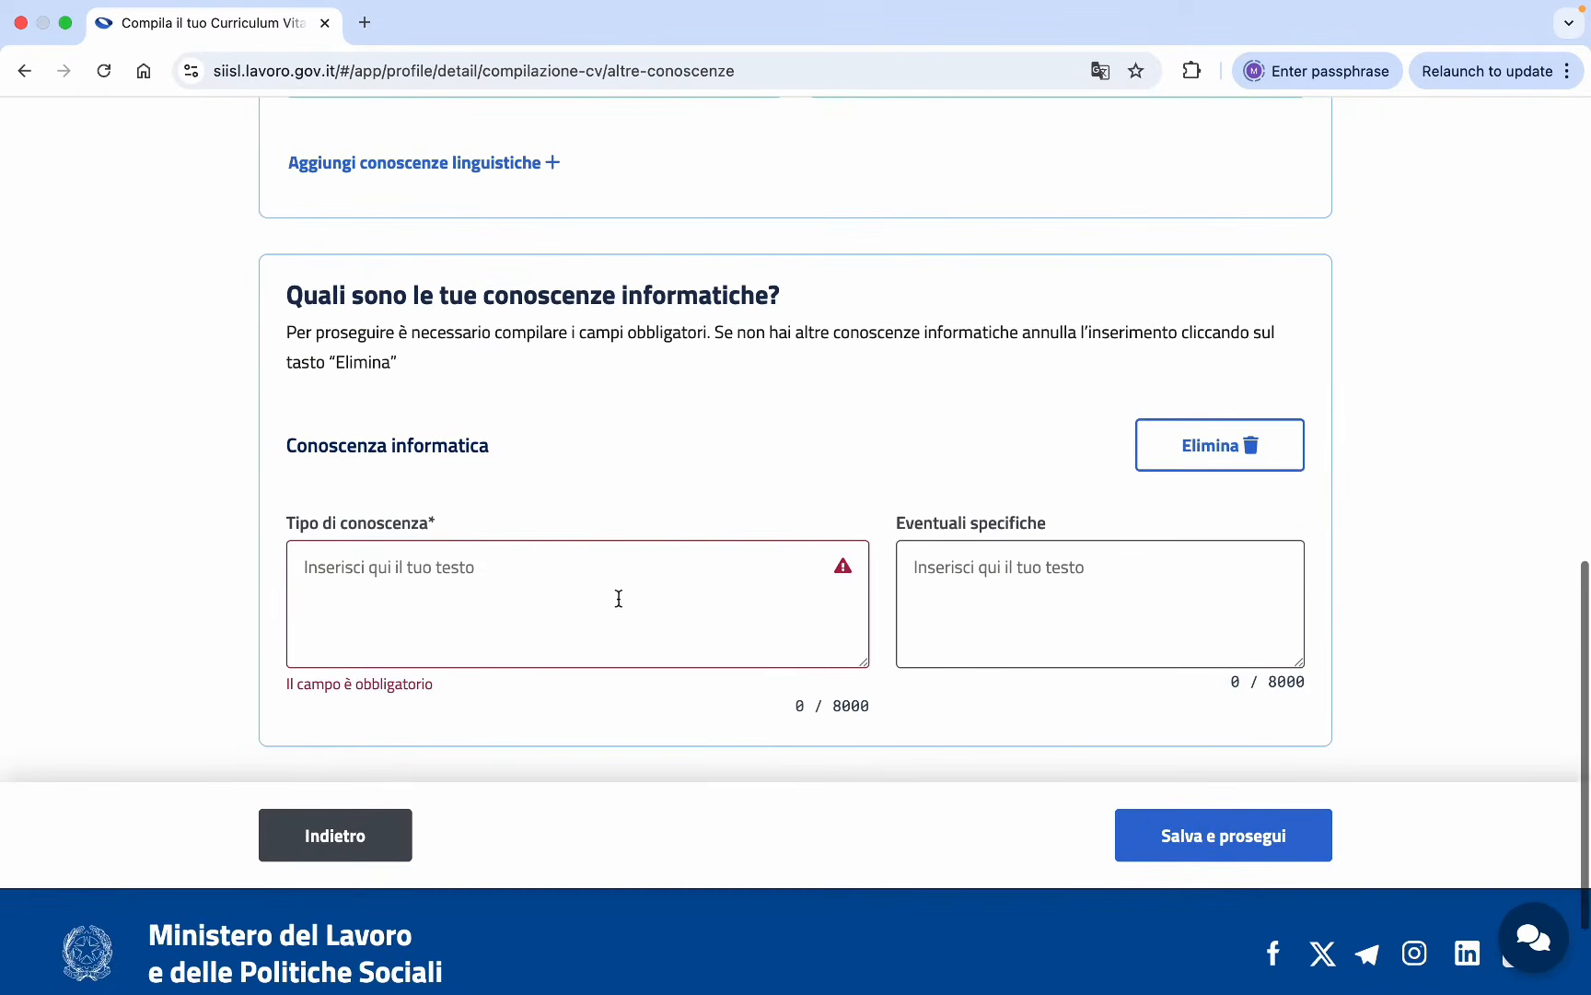
Enter "ms office" as the Tipo di conoscenza and save the Altre conoscenze section to continue.
click(606, 581)
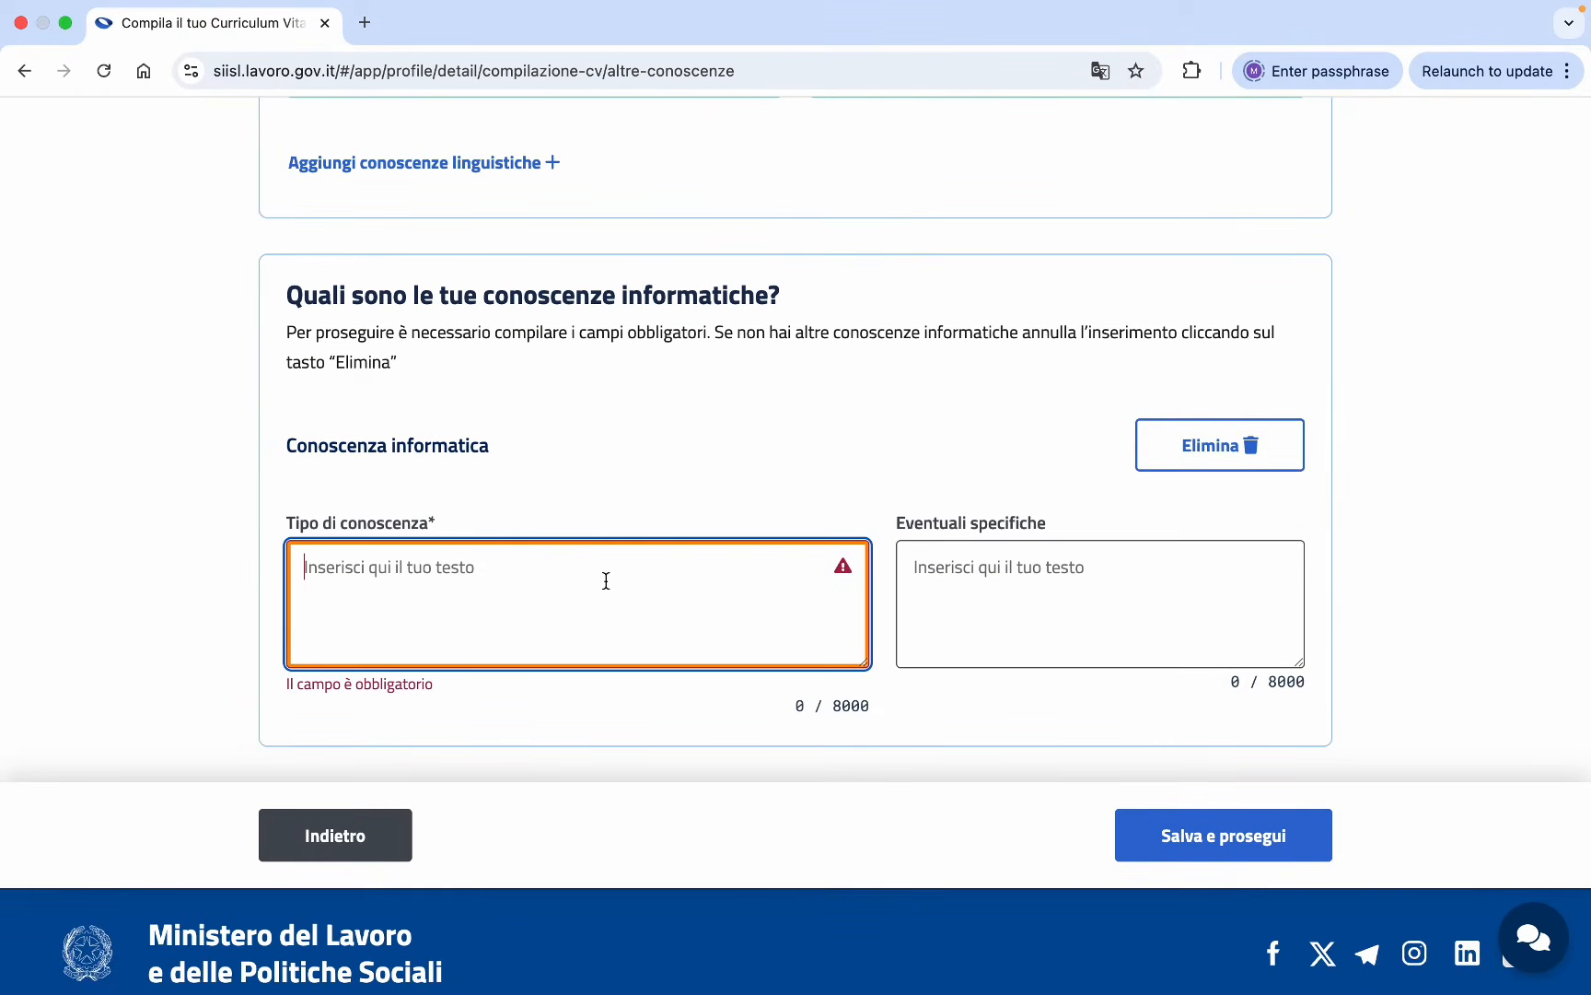
text(ms office)
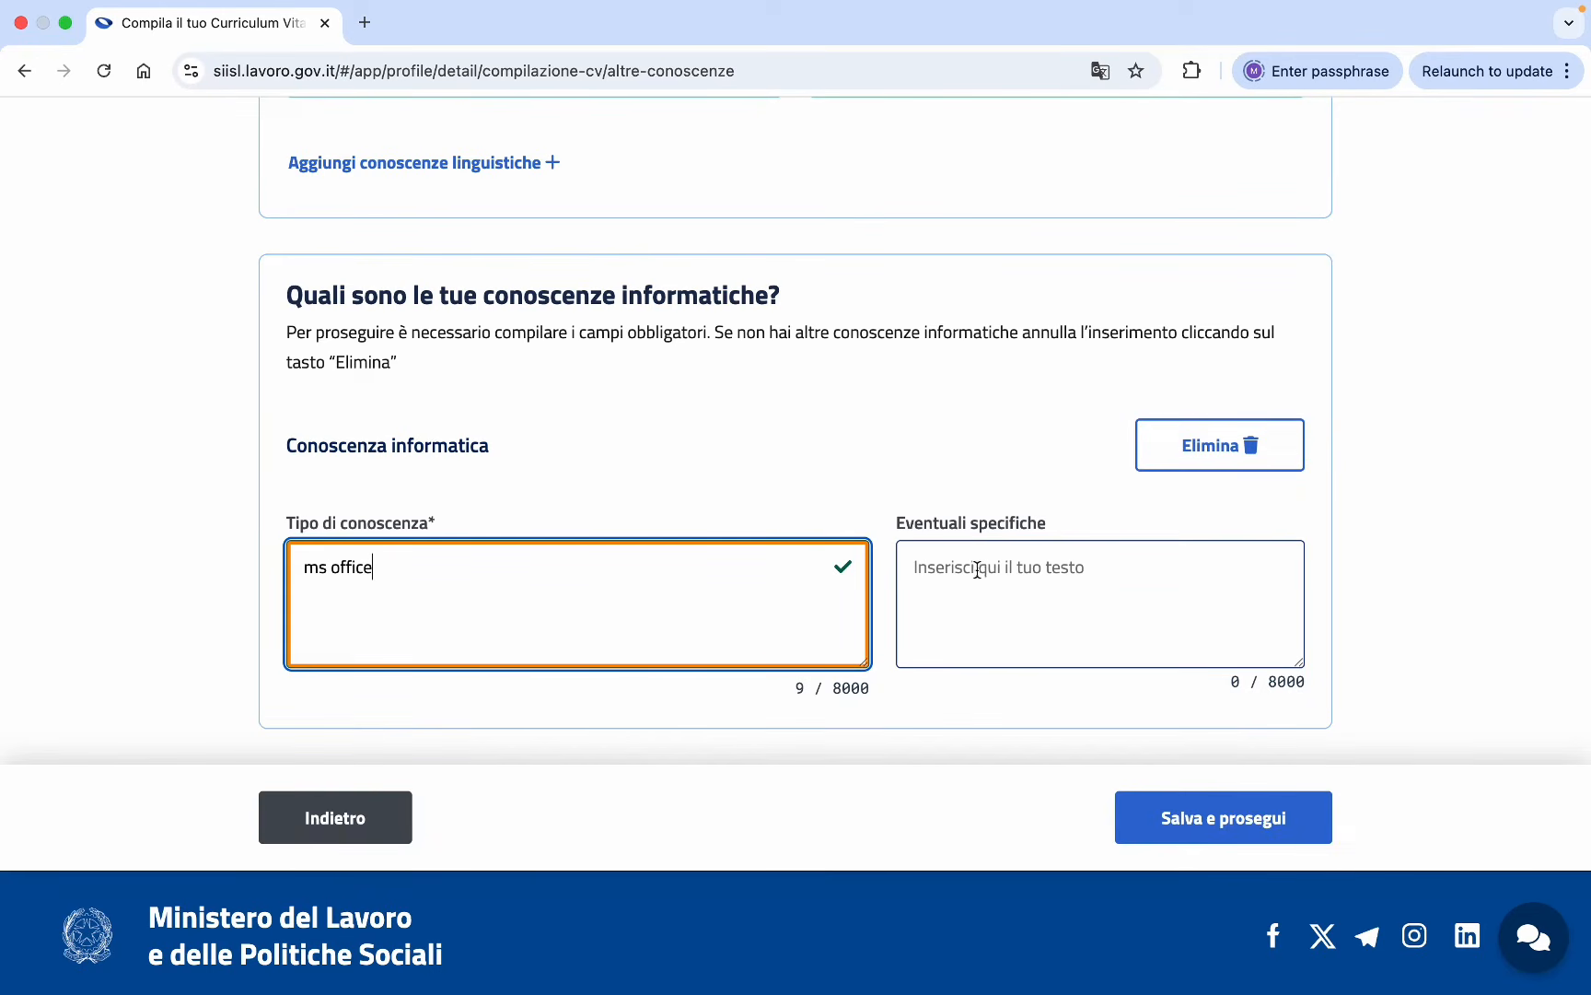
scroll(983, 575, down, 1)
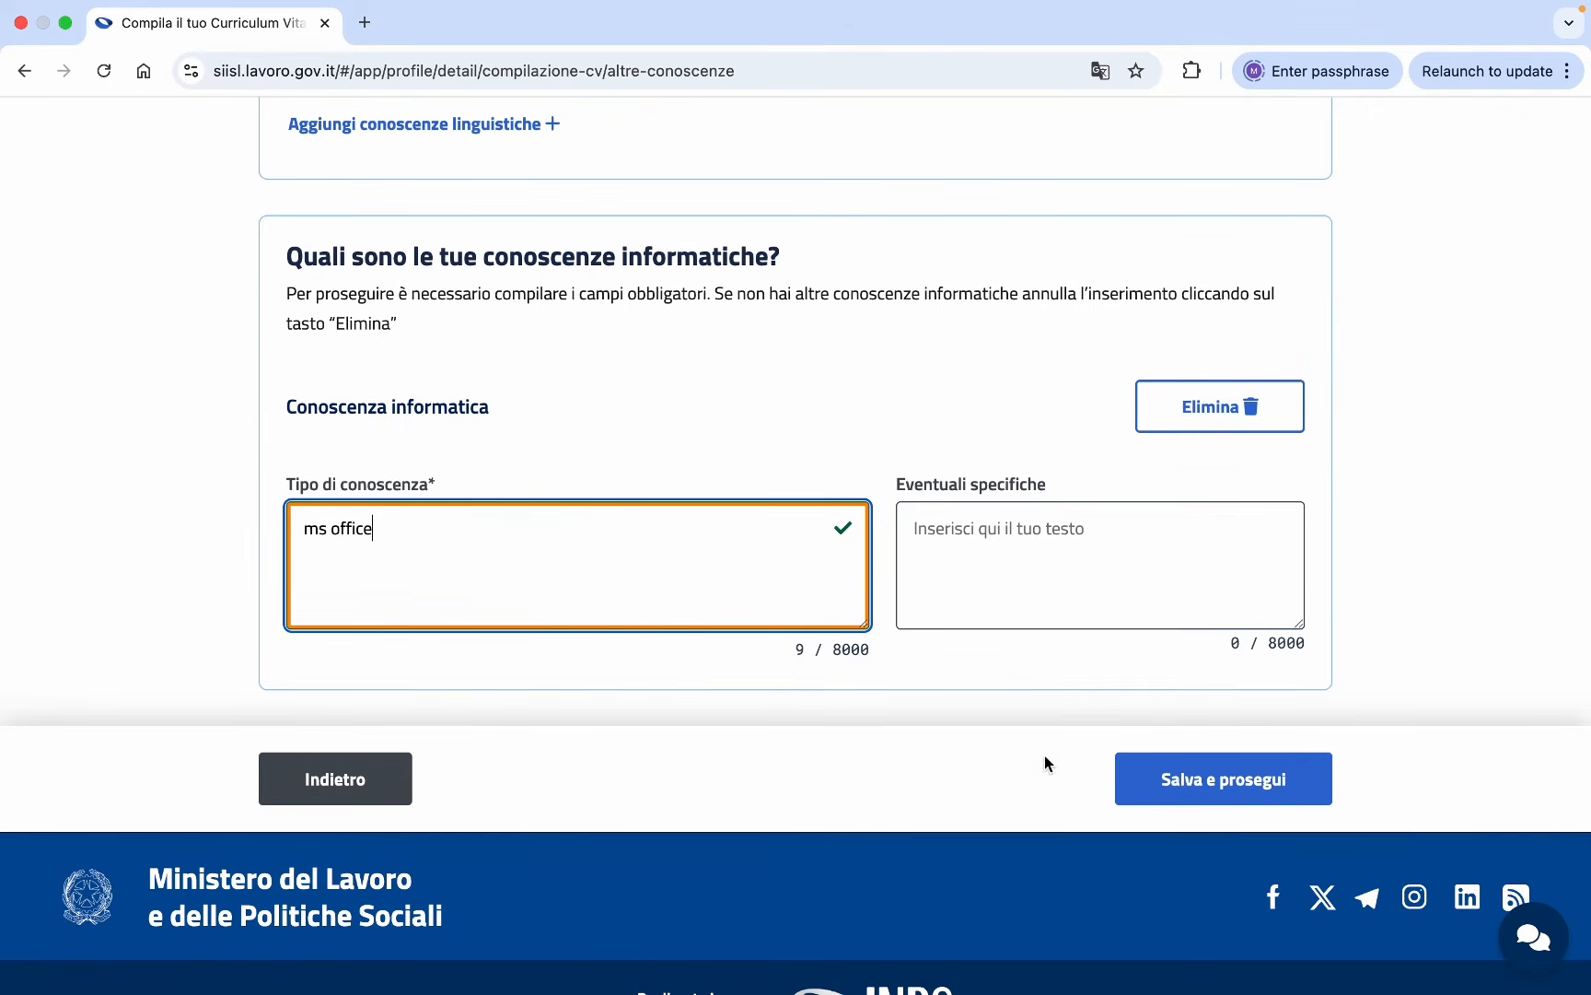
click(1127, 778)
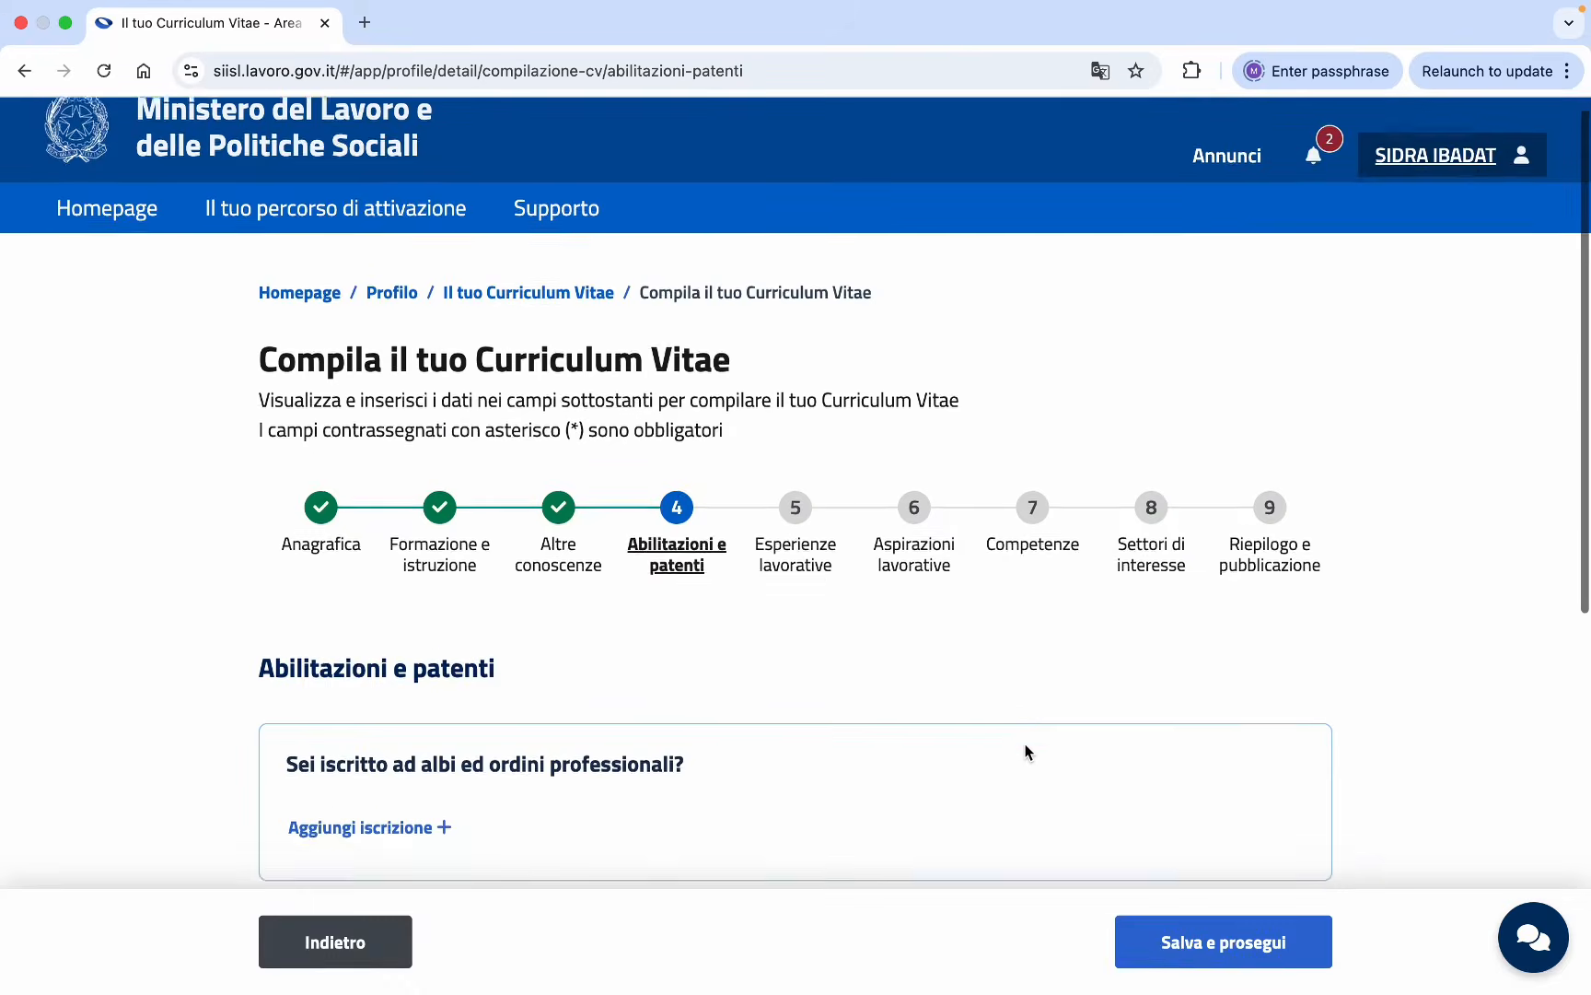
Review the Abilitazioni e patenti questions on professional registers, driving licences and other permits.
scroll(1013, 727, down, 5)
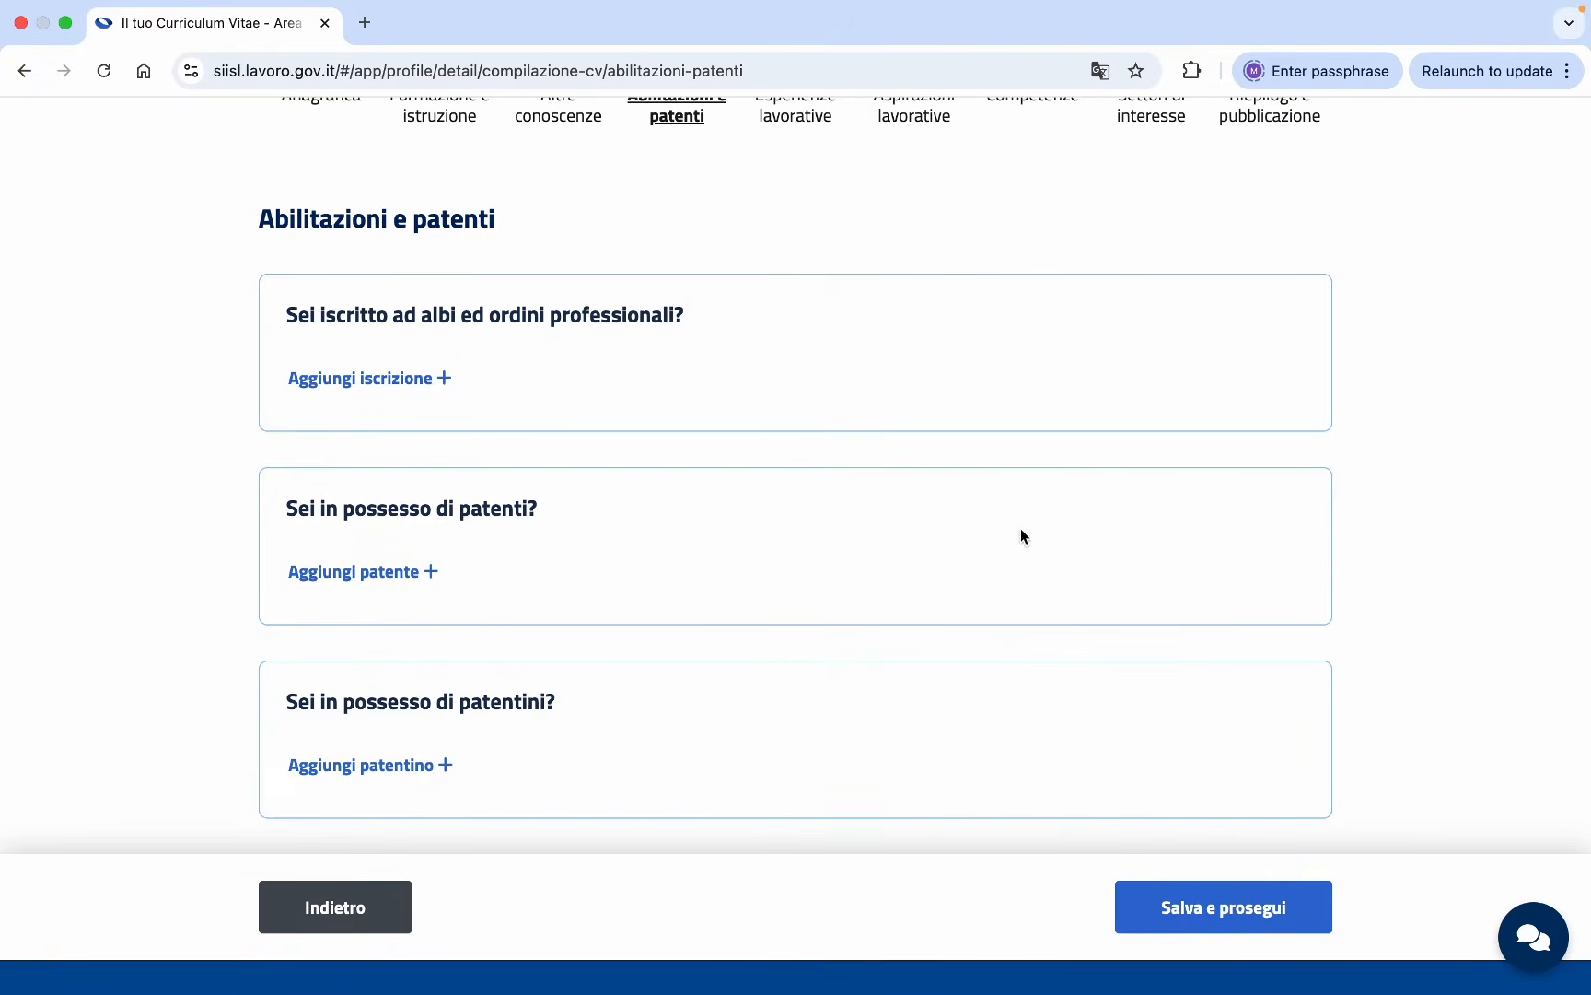
scroll(1040, 473, down, 2)
scroll(1040, 481, up, 1)
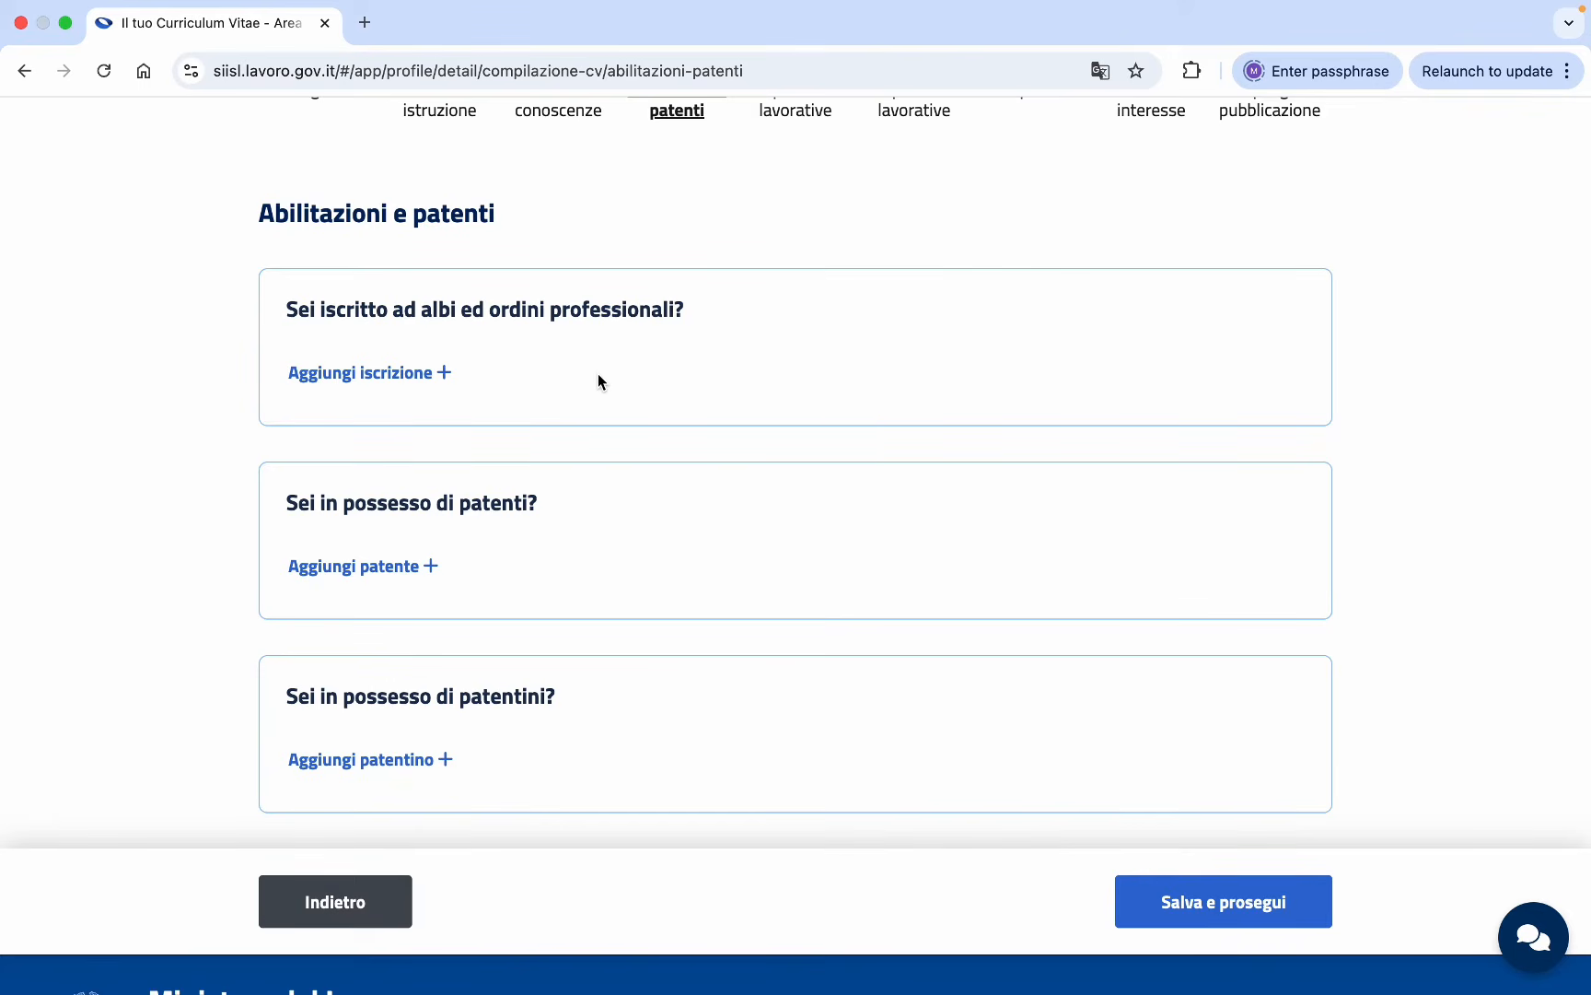
scroll(598, 381, down, 1)
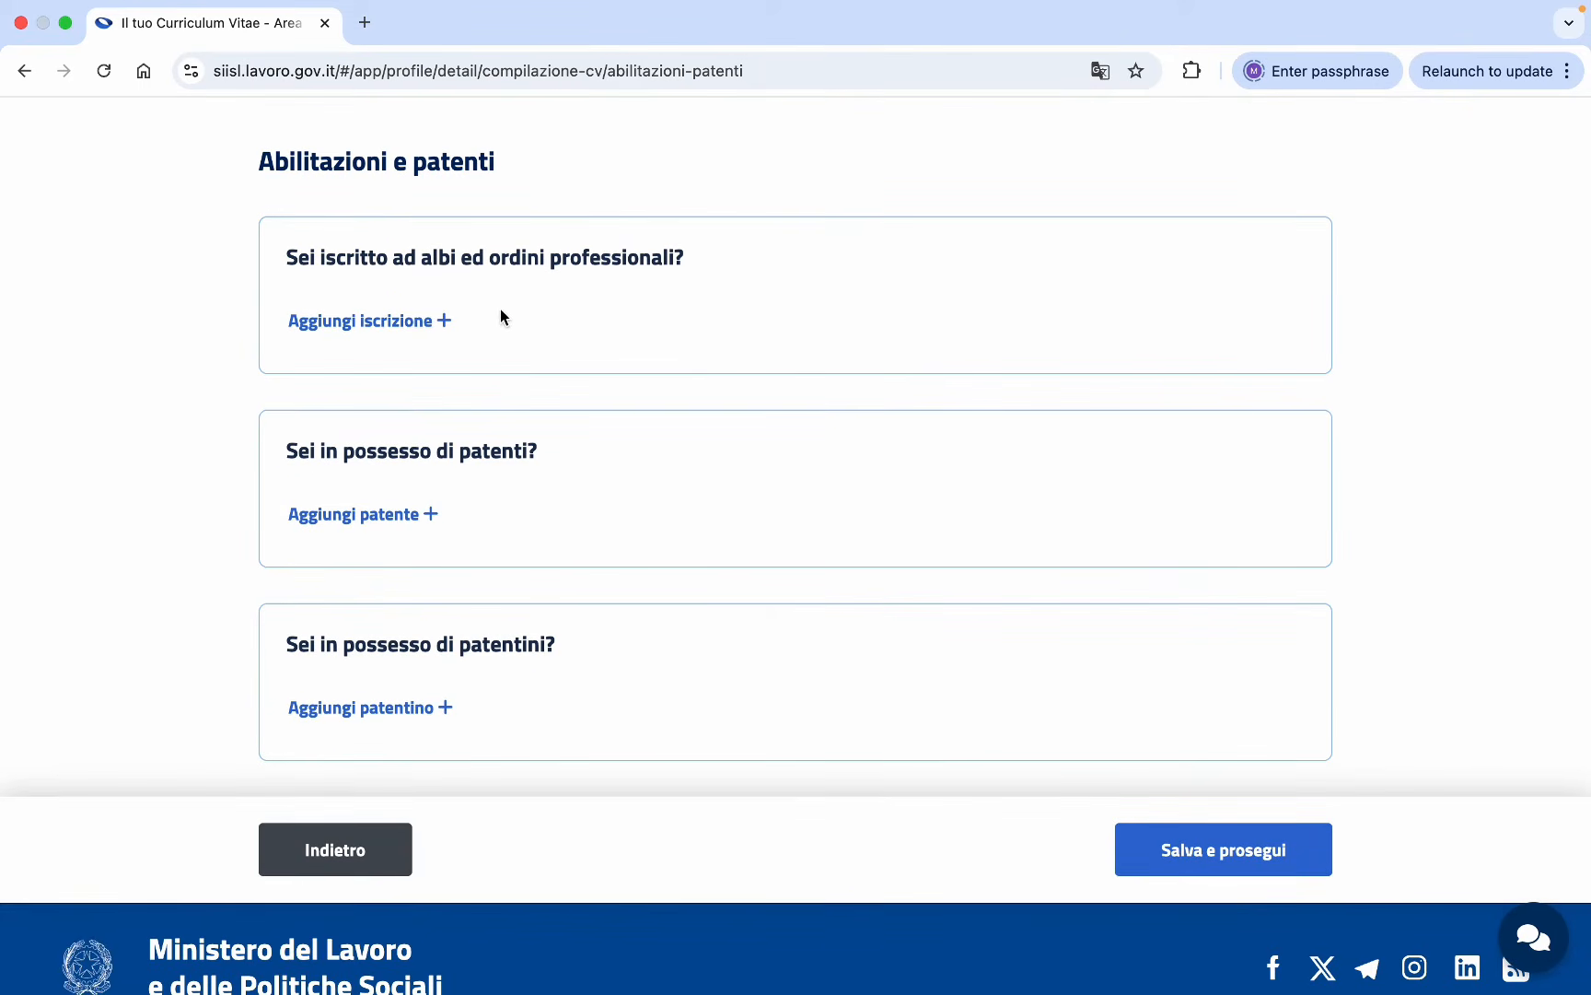
scroll(562, 356, down, 2)
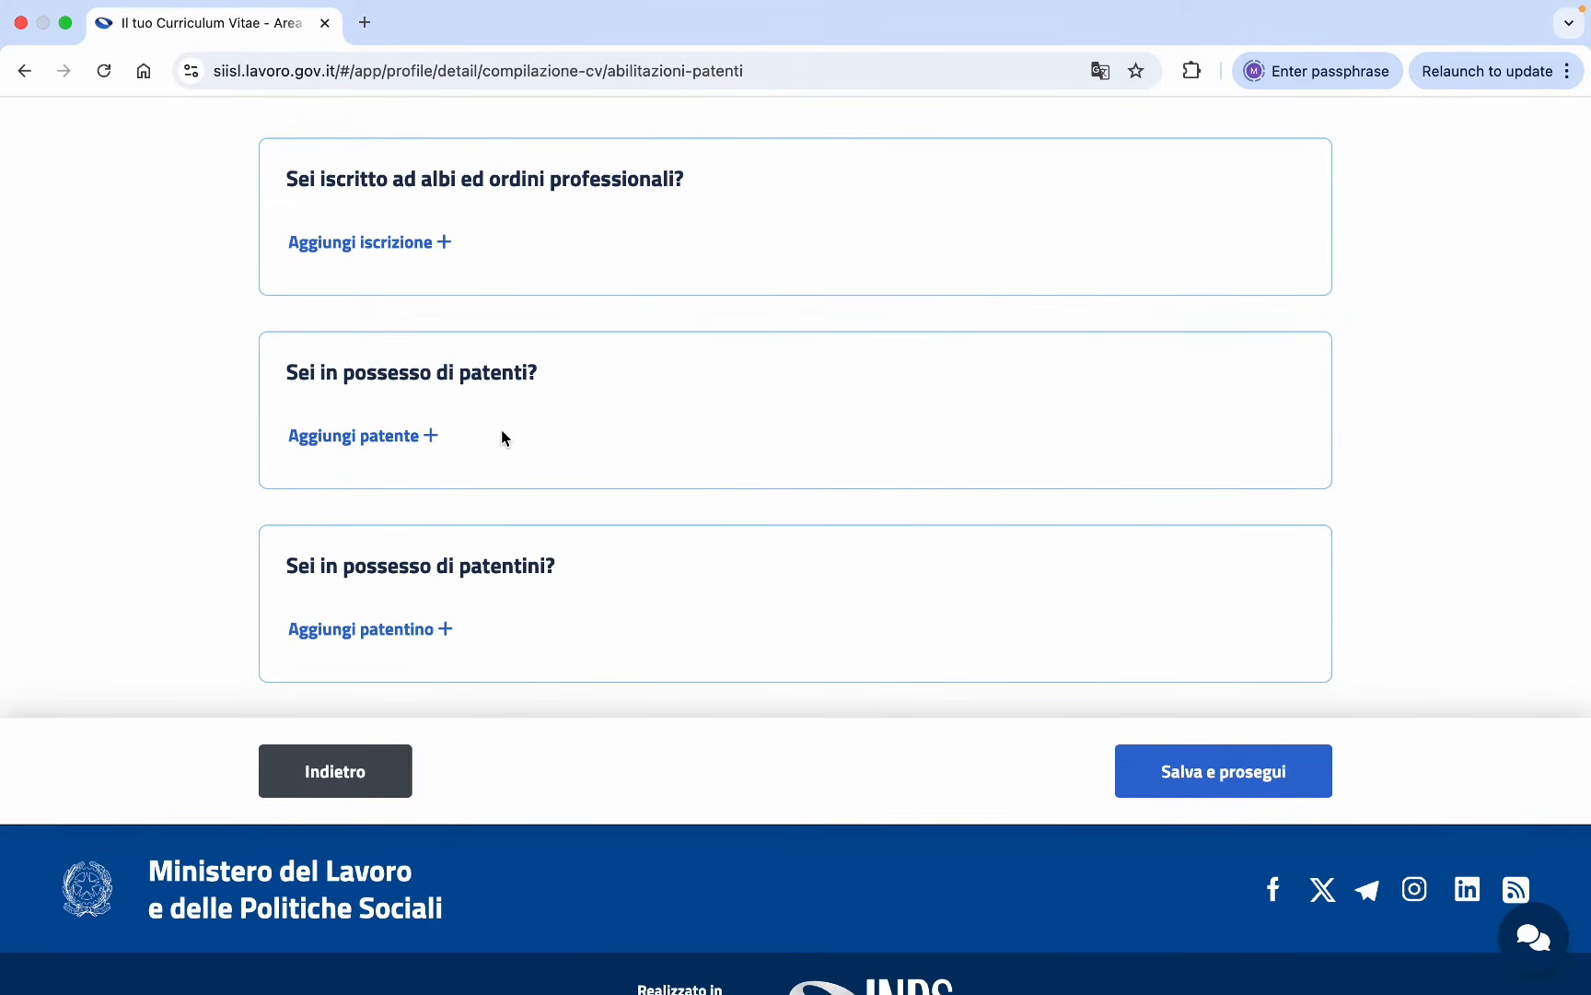
scroll(505, 438, down, 2)
scroll(625, 430, down, 1)
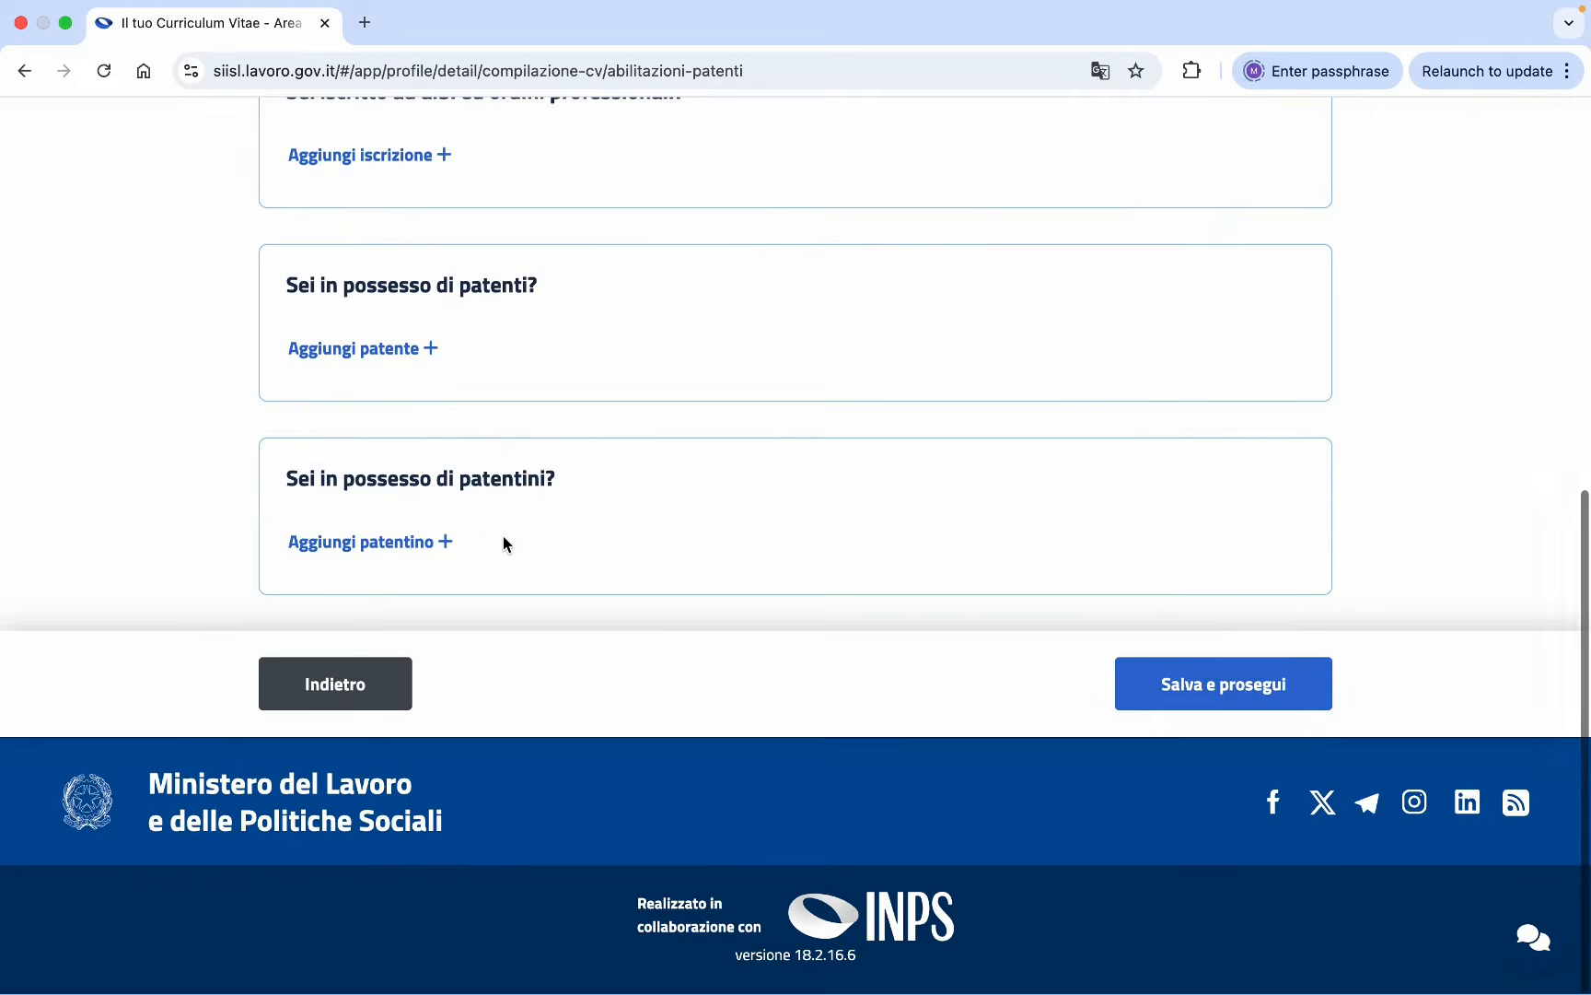
scroll(582, 502, up, 2)
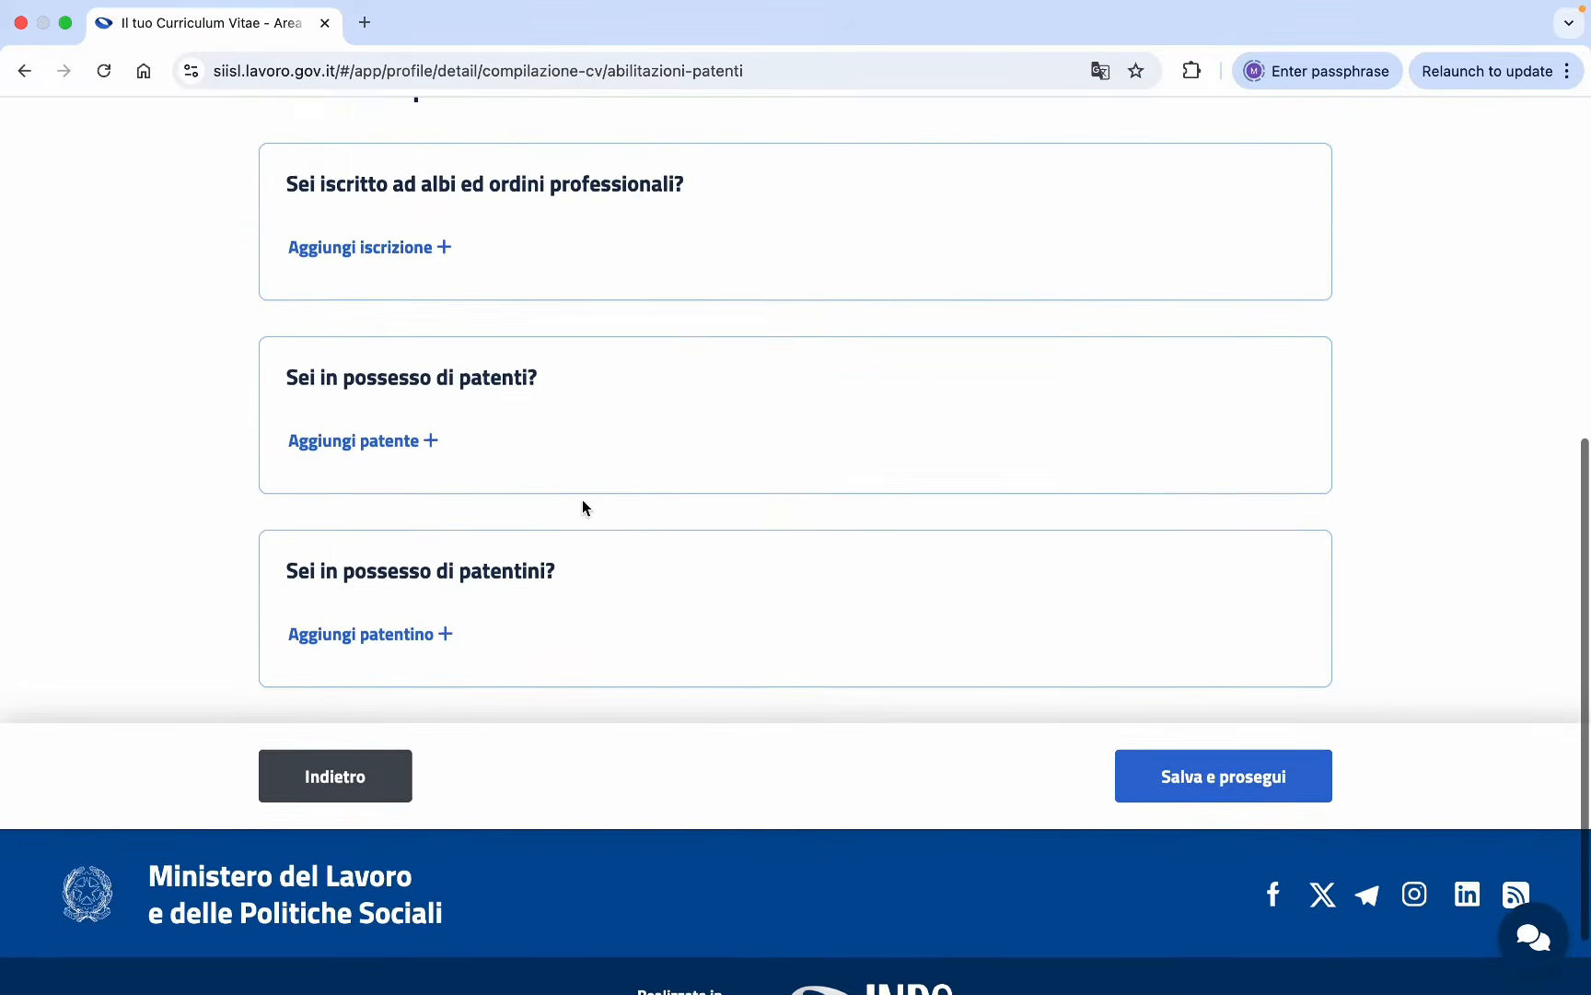
scroll(582, 498, up, 2)
scroll(611, 362, down, 1)
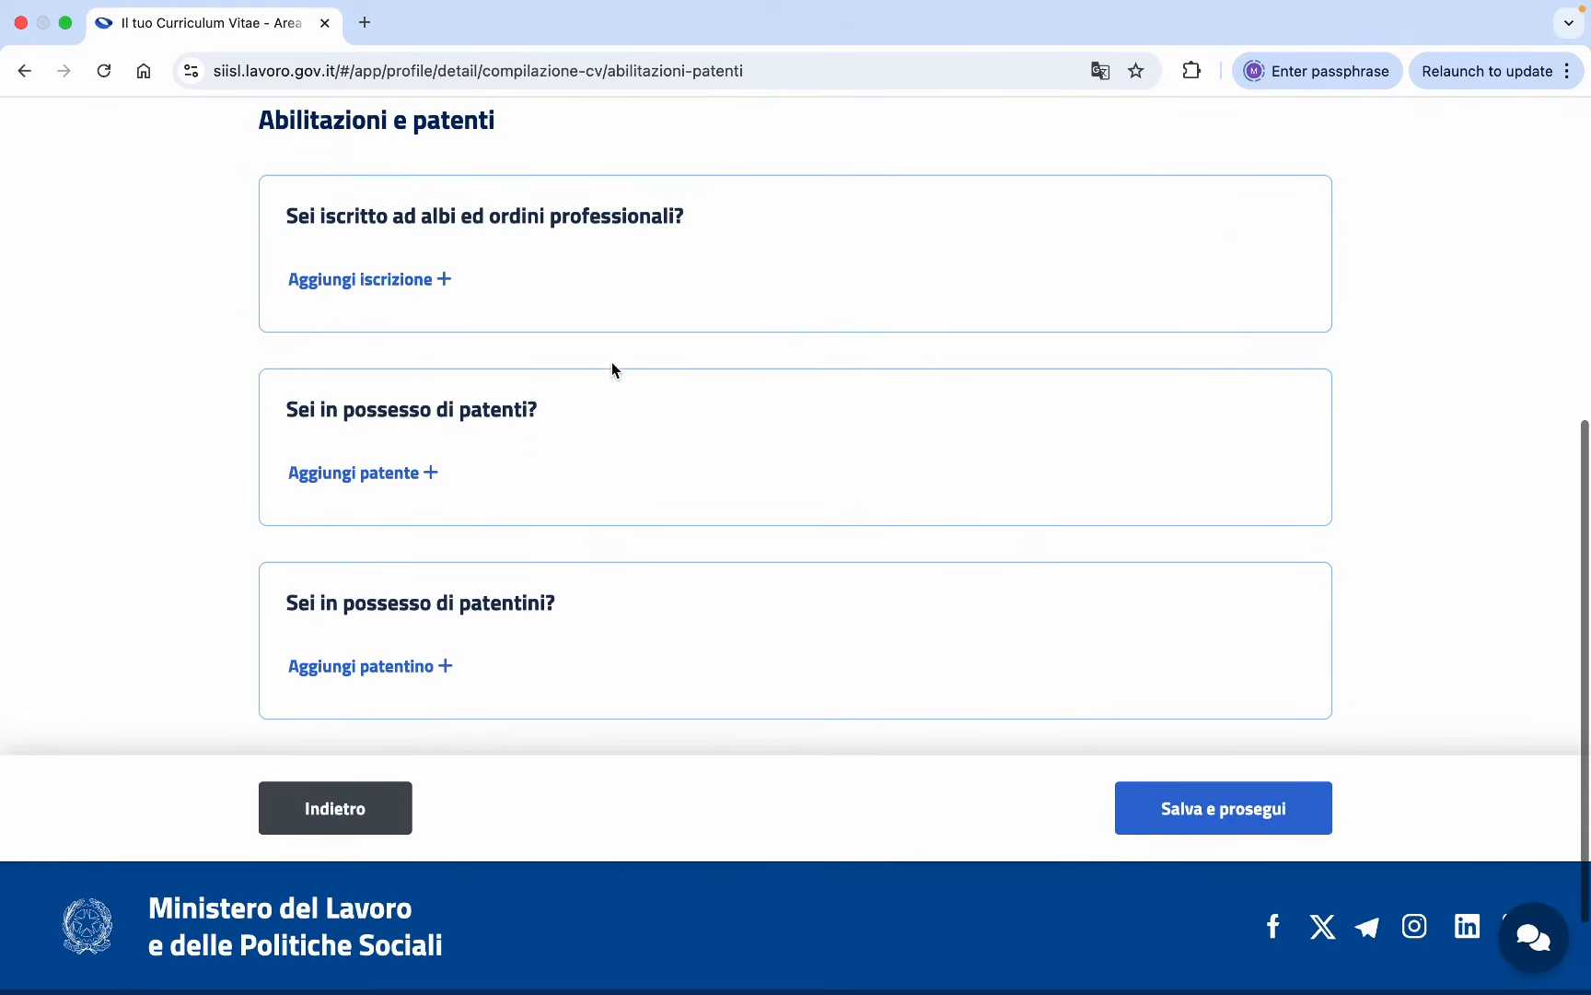
scroll(550, 467, down, 3)
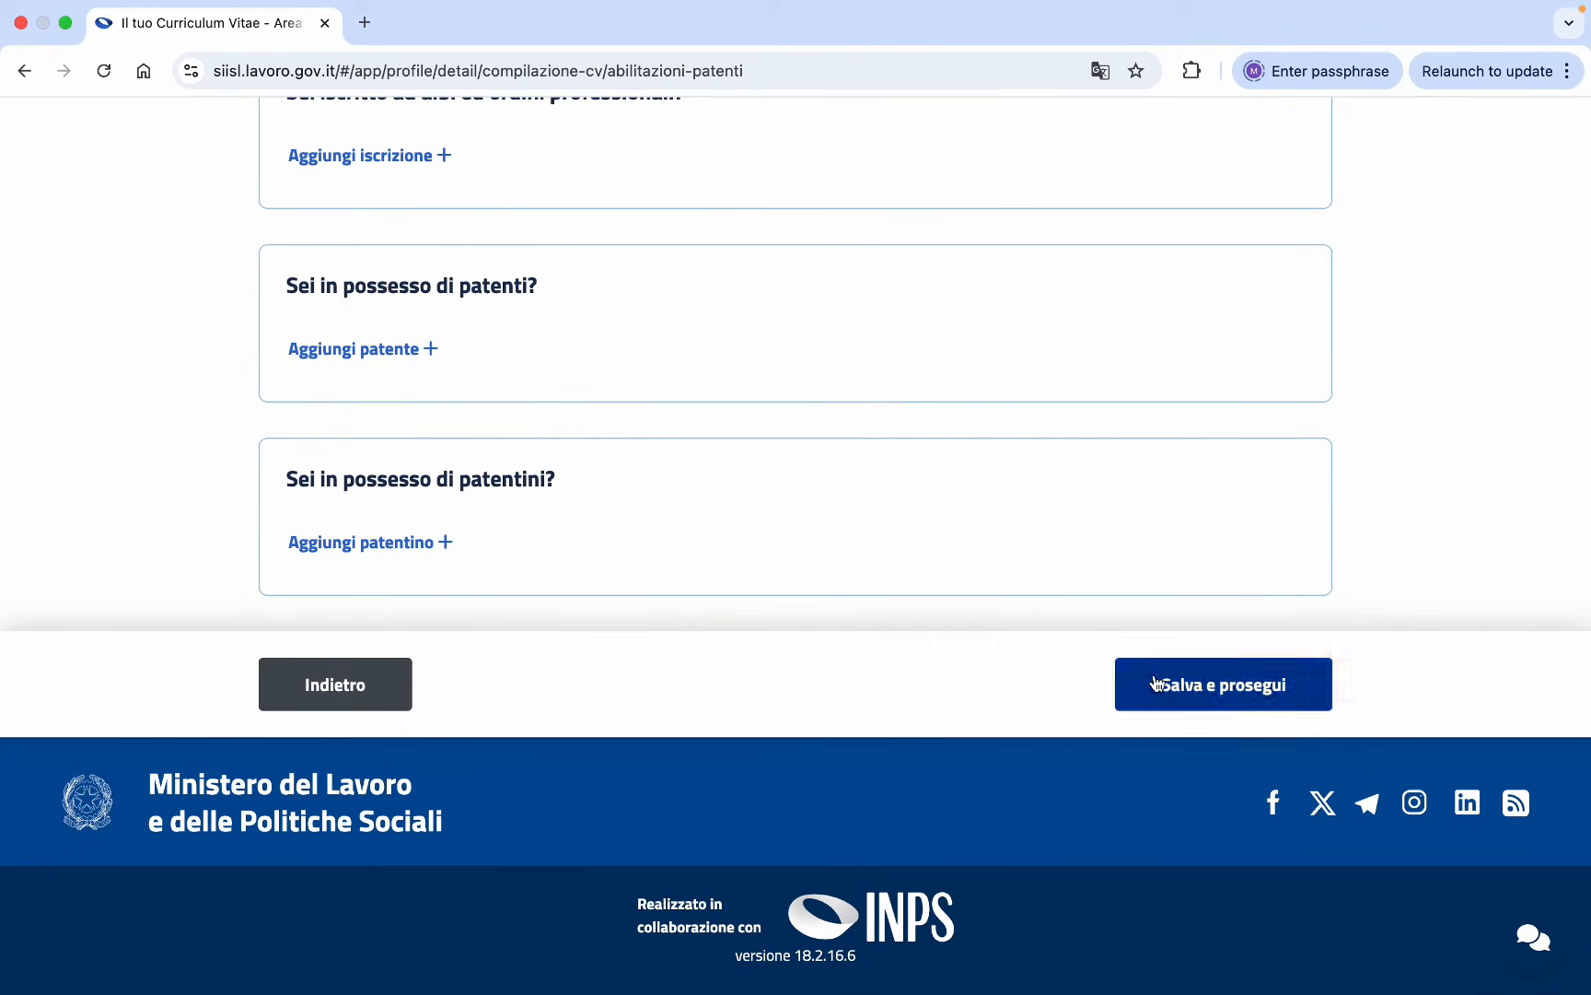
Save the Abilitazioni e patenti and Esperienze lavorative sections without adding entries to reach Aspirazioni lavorative.
click(1156, 685)
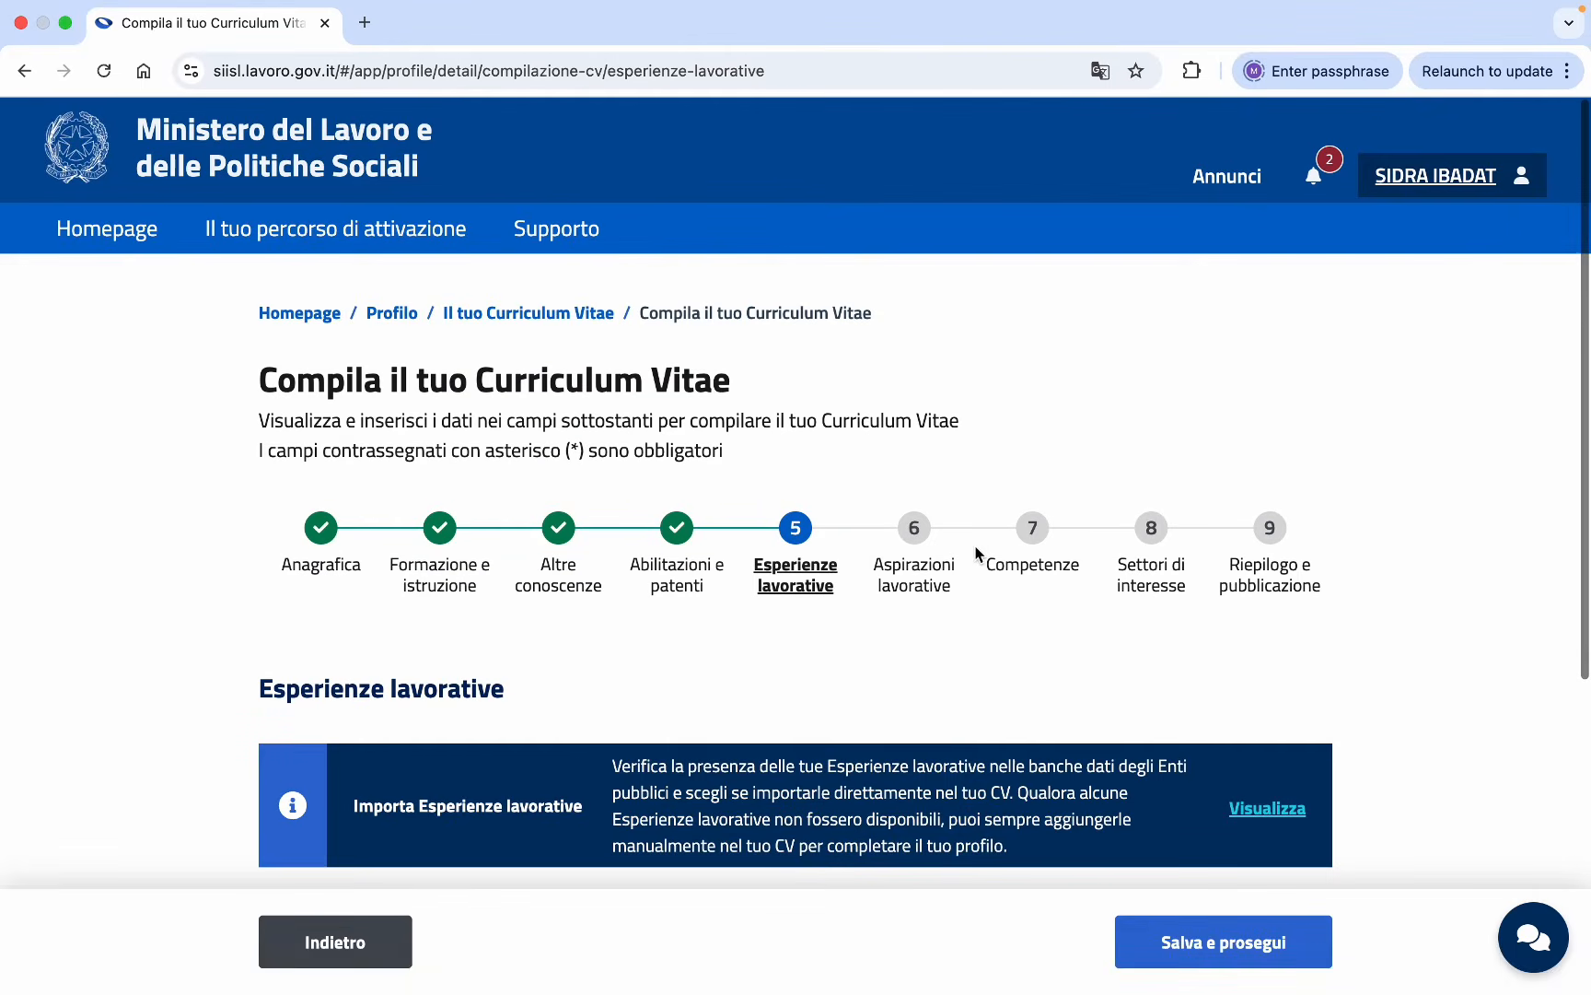
scroll(971, 549, down, 5)
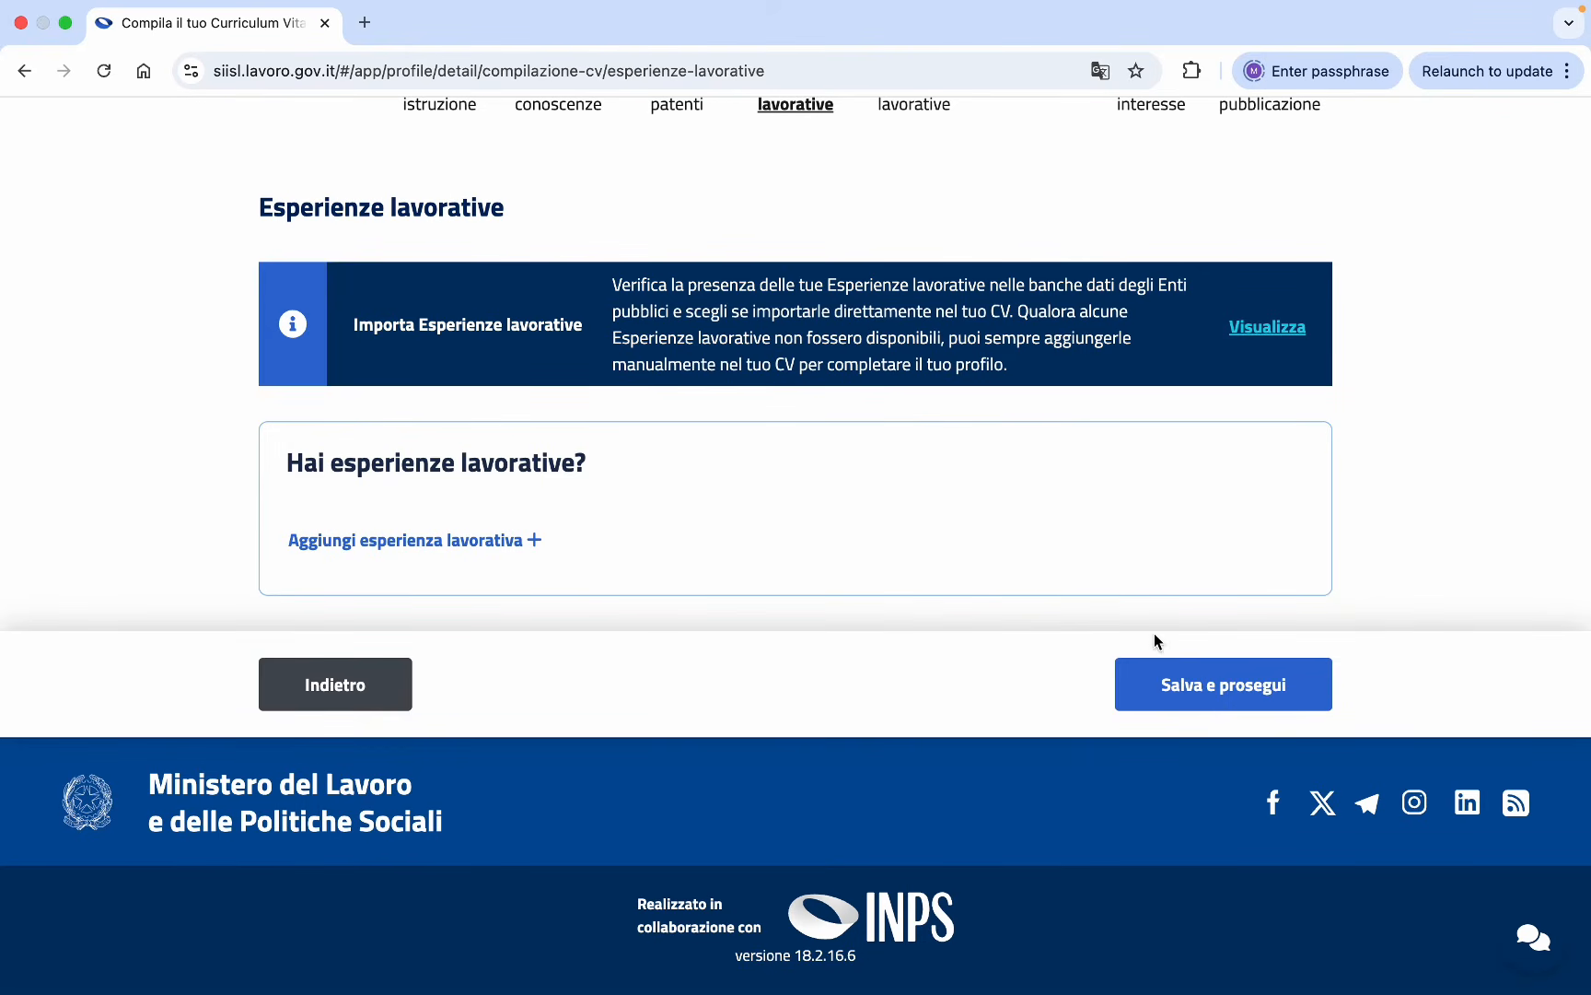
click(1177, 684)
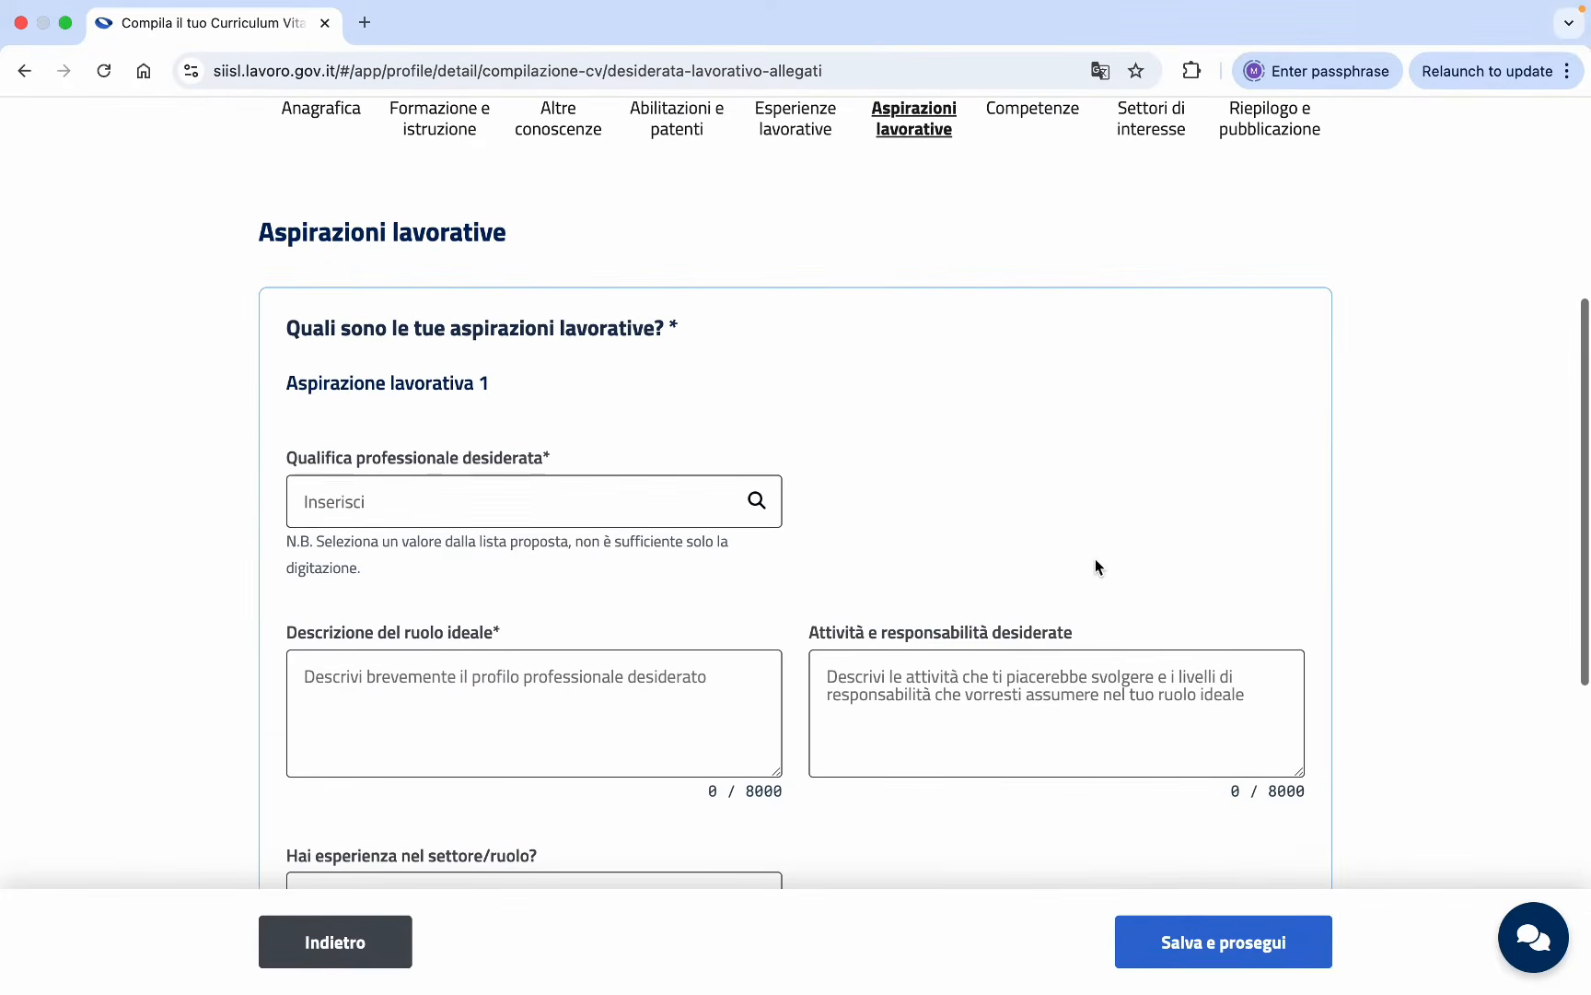
Choose Fisici as the Qualifica professionale desiderata of Aspirazione lavorativa 1.
click(484, 503)
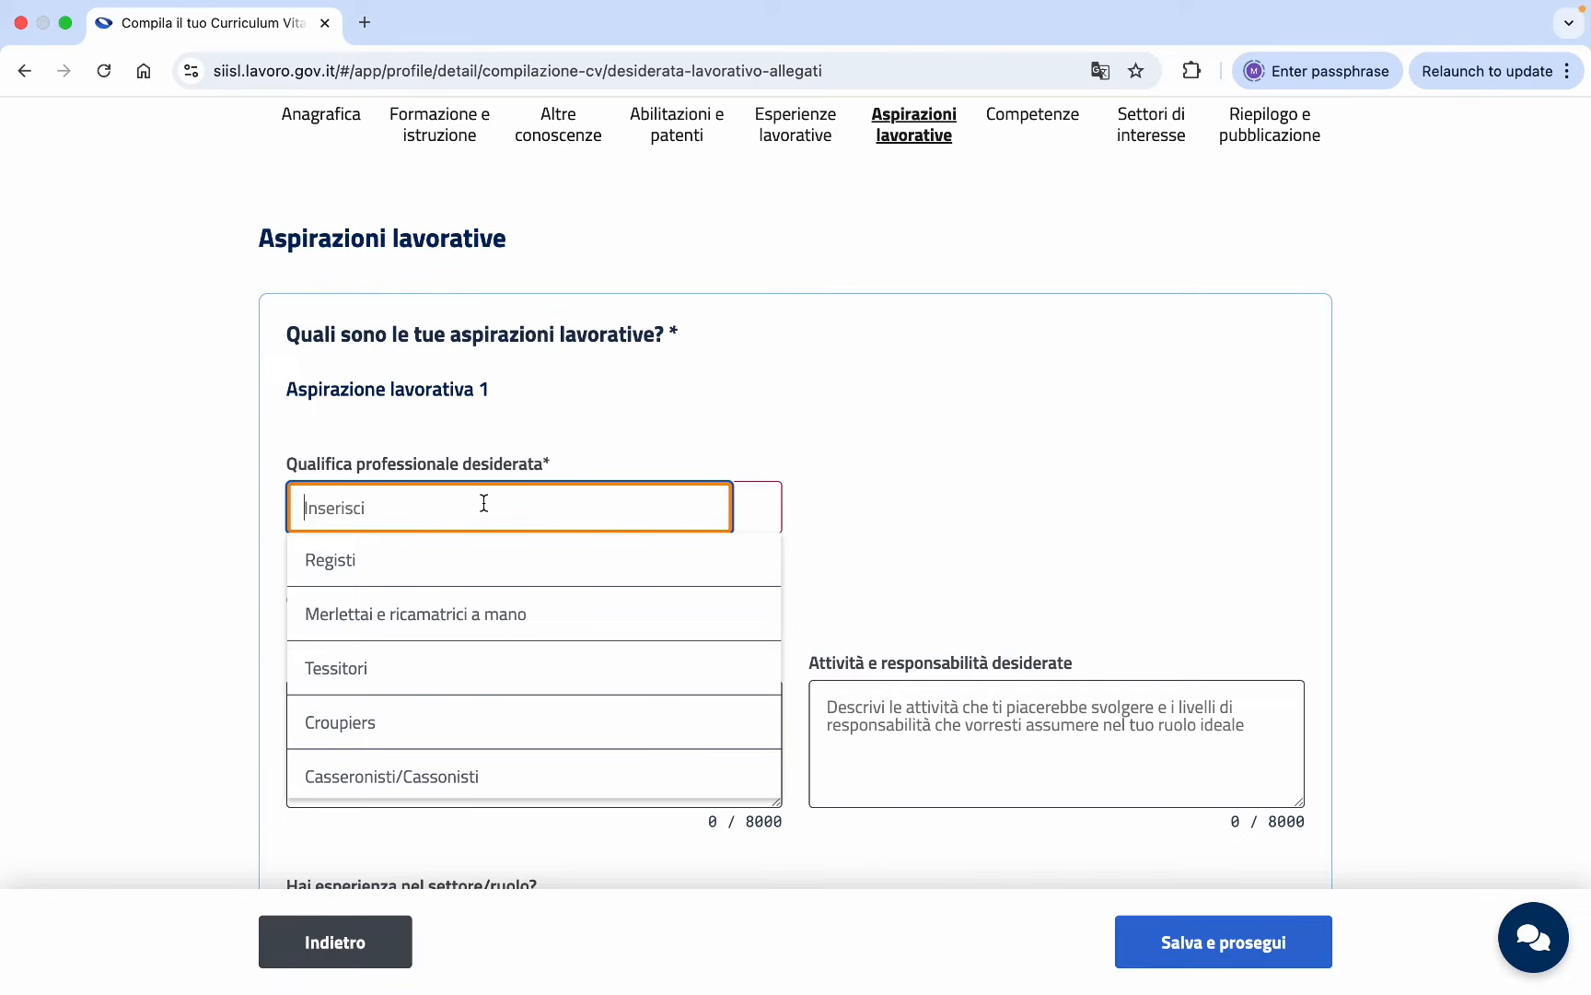
text(p)
scroll(480, 597, down, 1)
scroll(480, 596, down, 5)
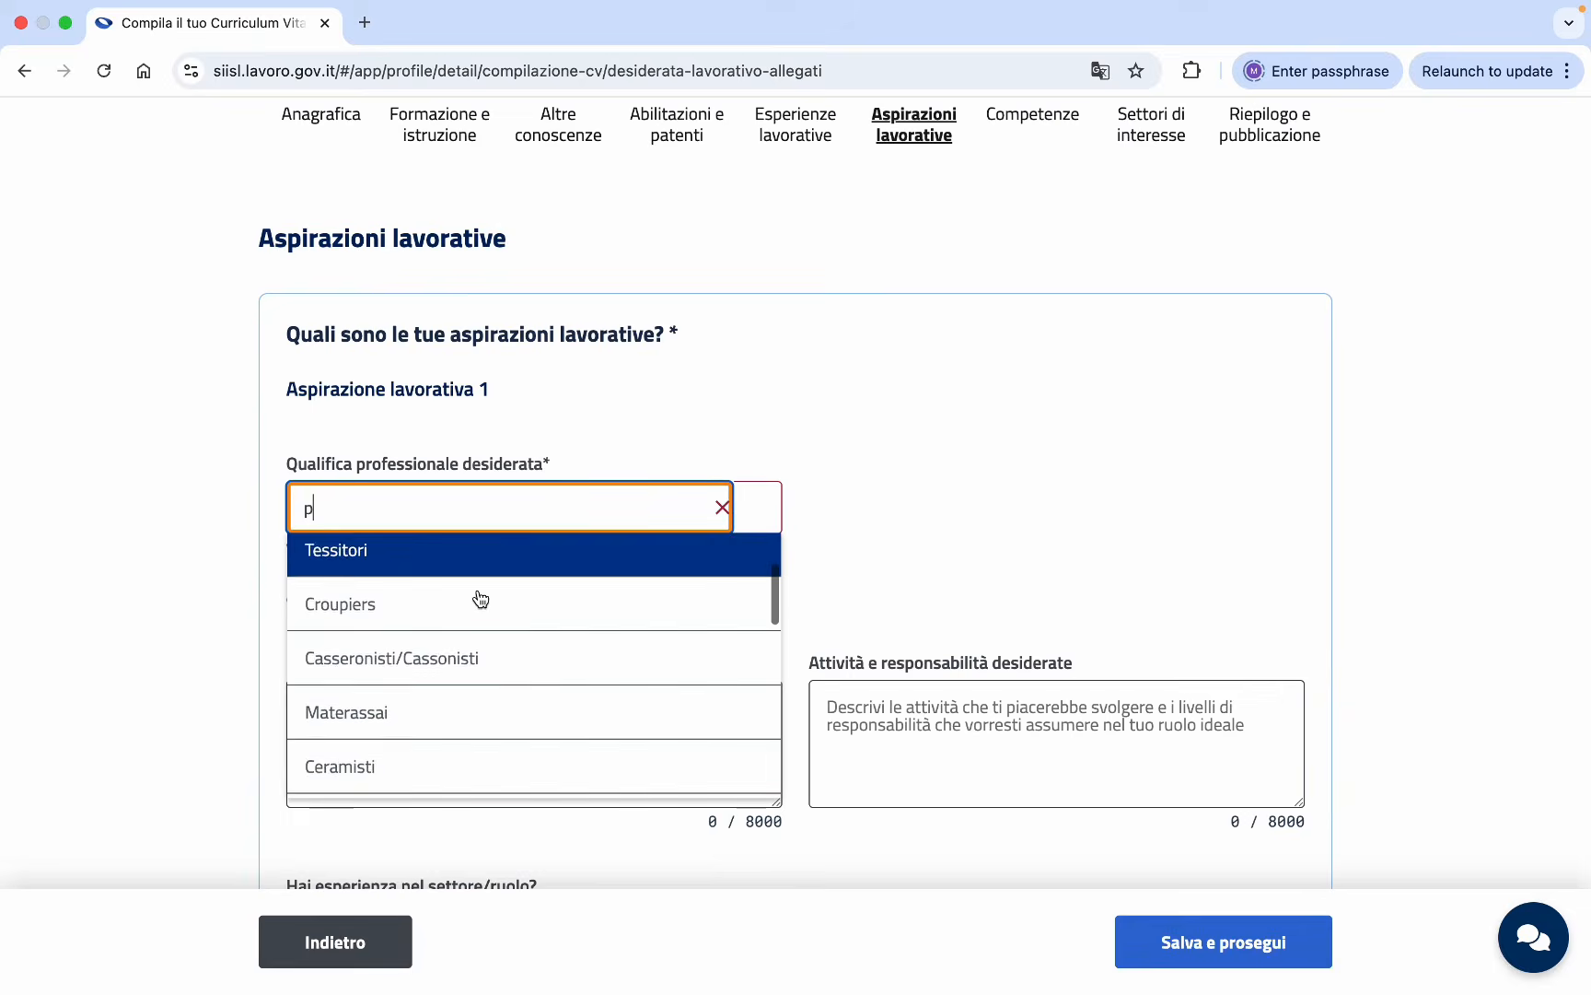
scroll(480, 597, down, 8)
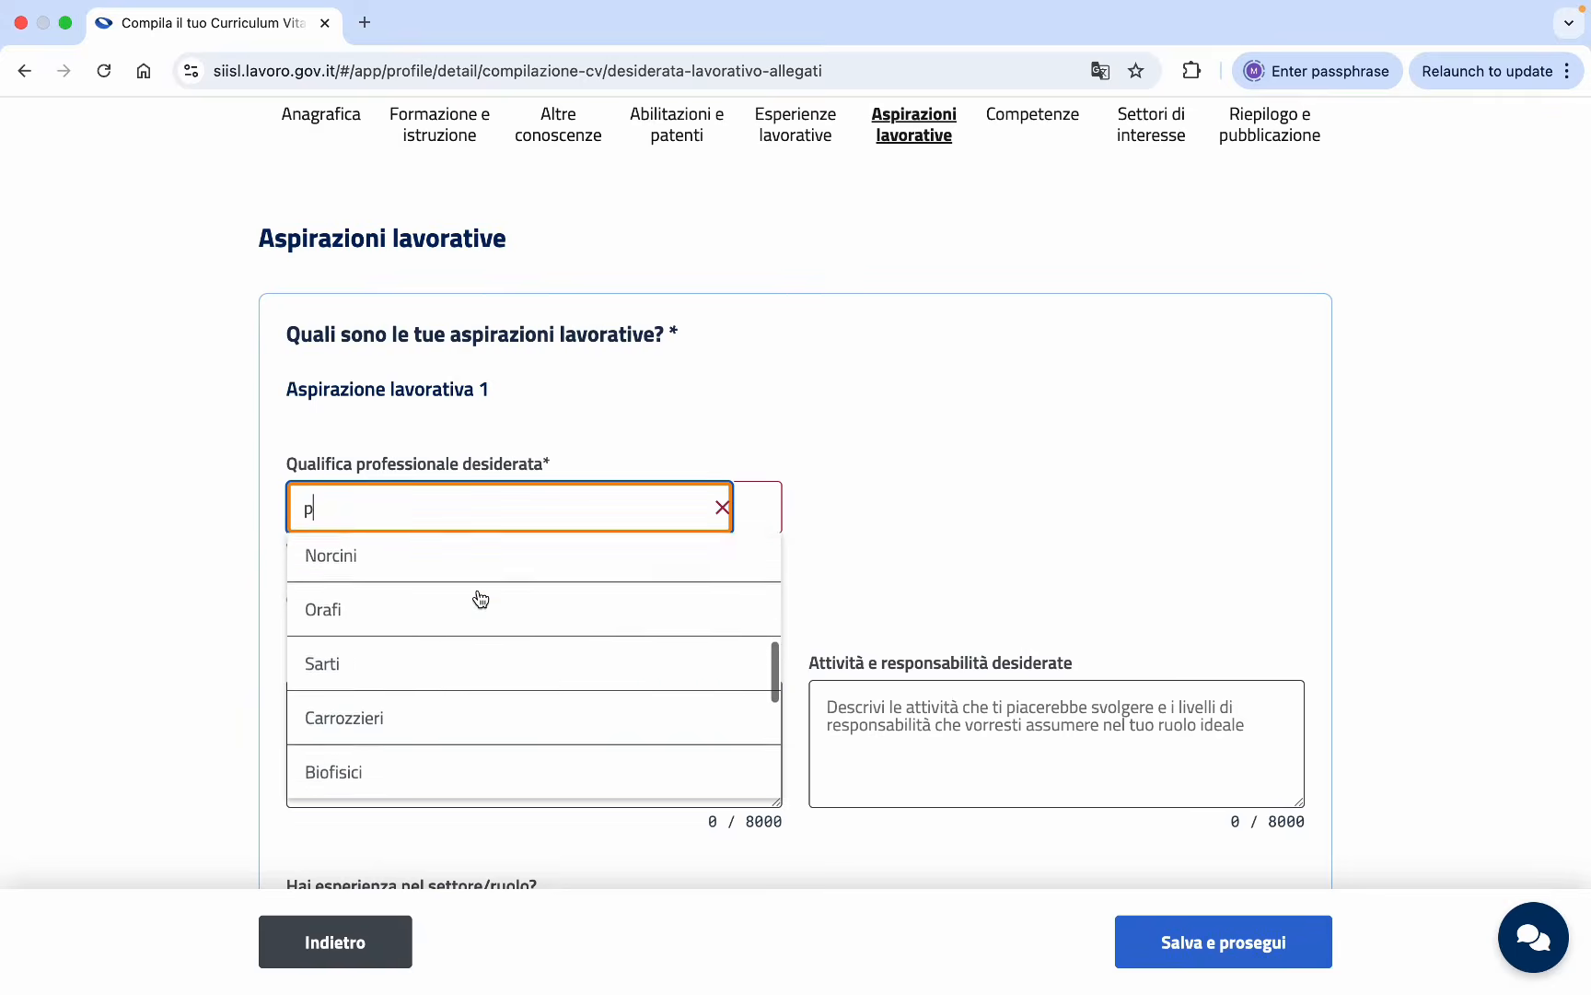
scroll(480, 599, down, 3)
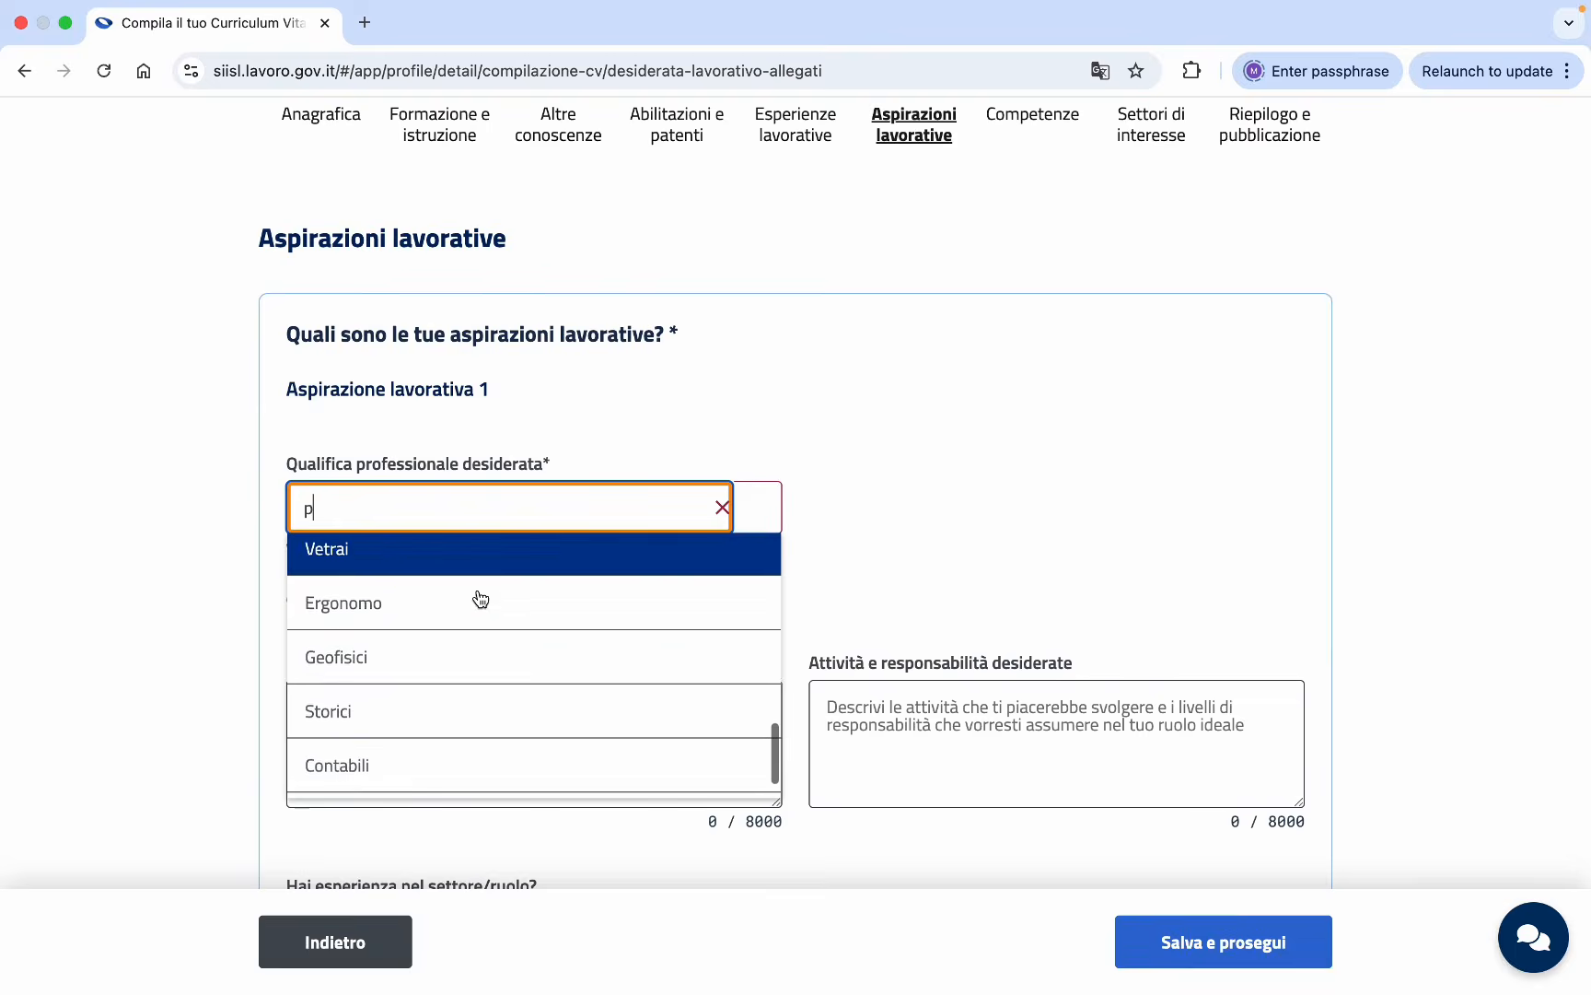
scroll(480, 599, up, 1)
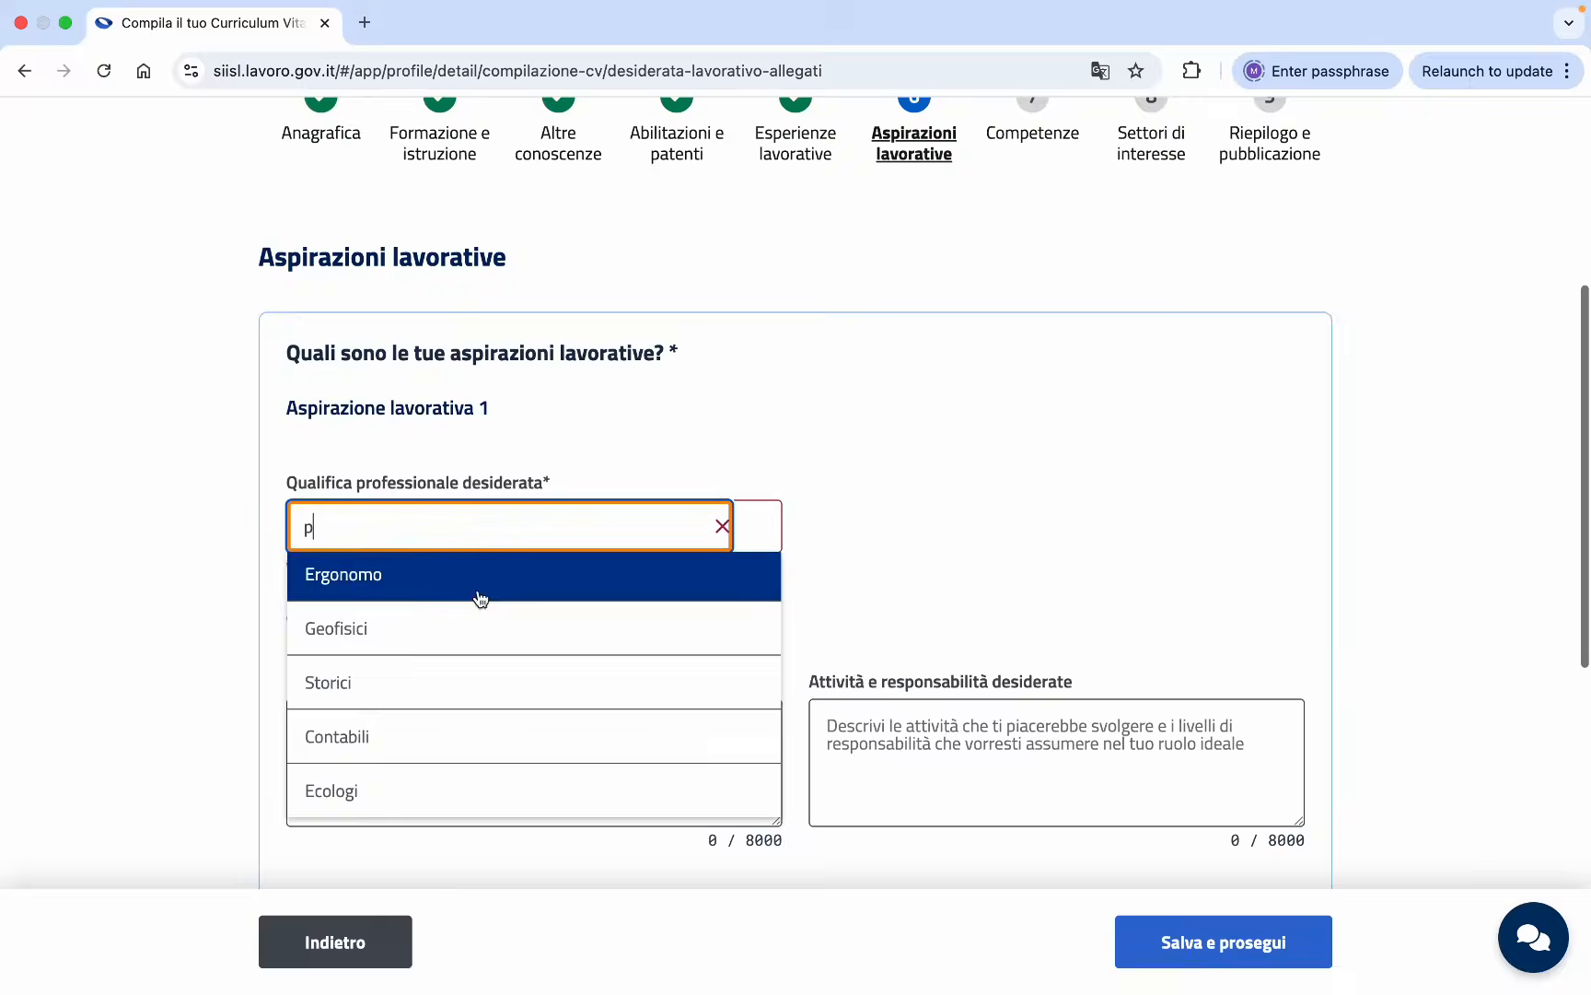
scroll(440, 700, down, 2)
scroll(447, 640, up, 3)
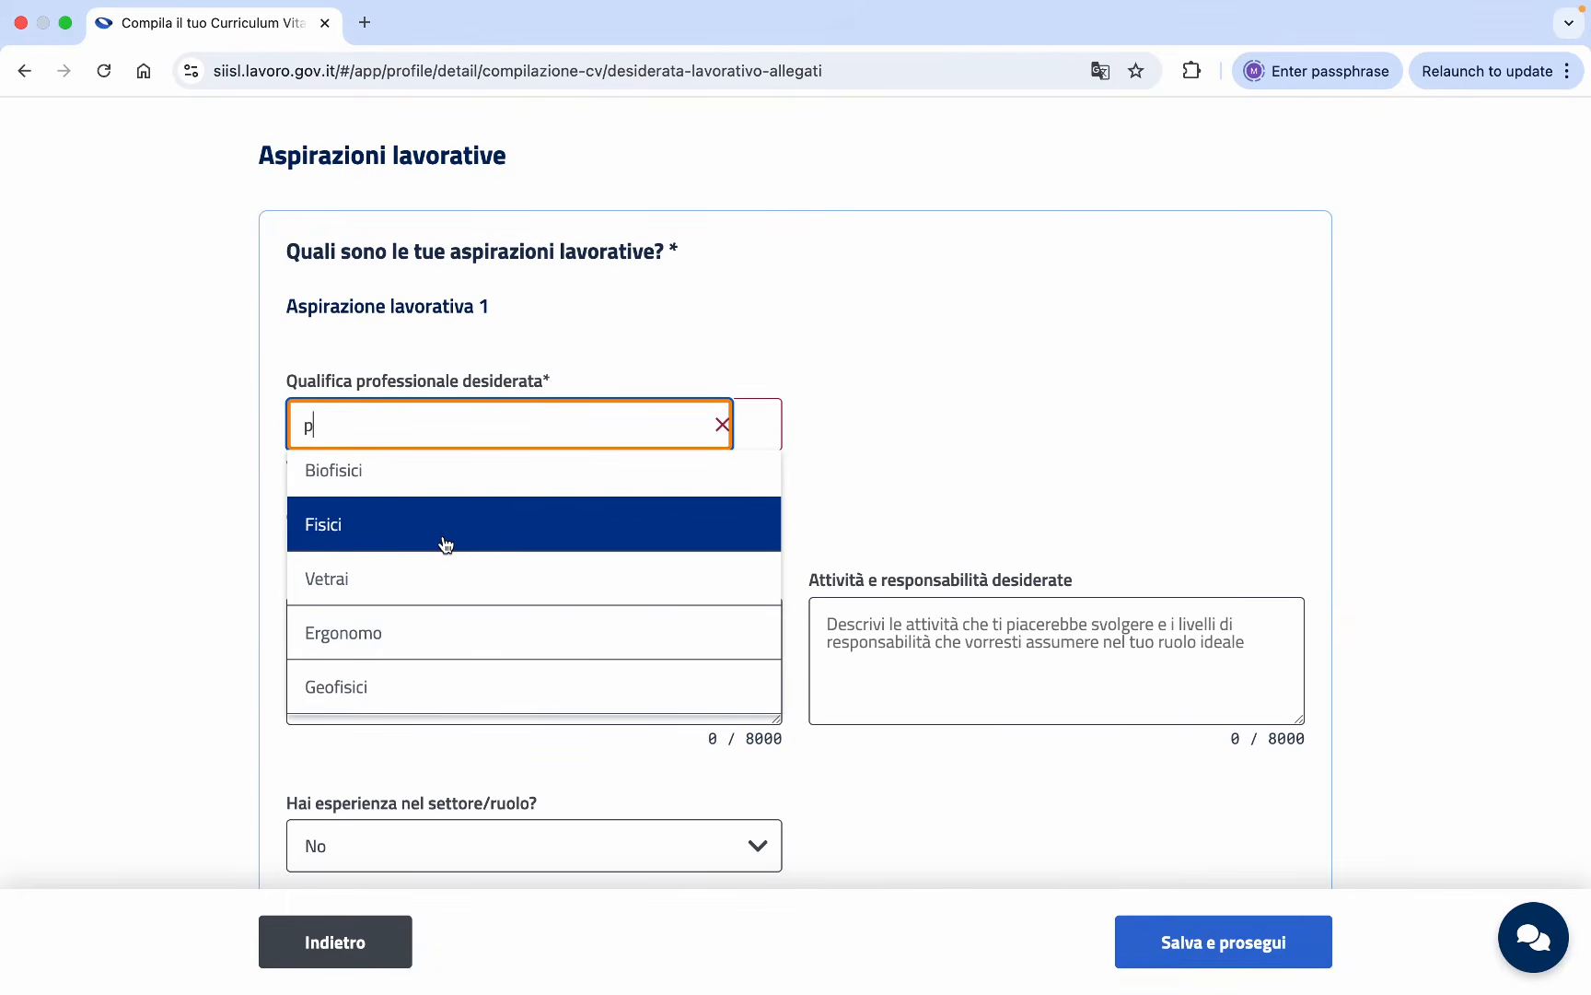
click(445, 542)
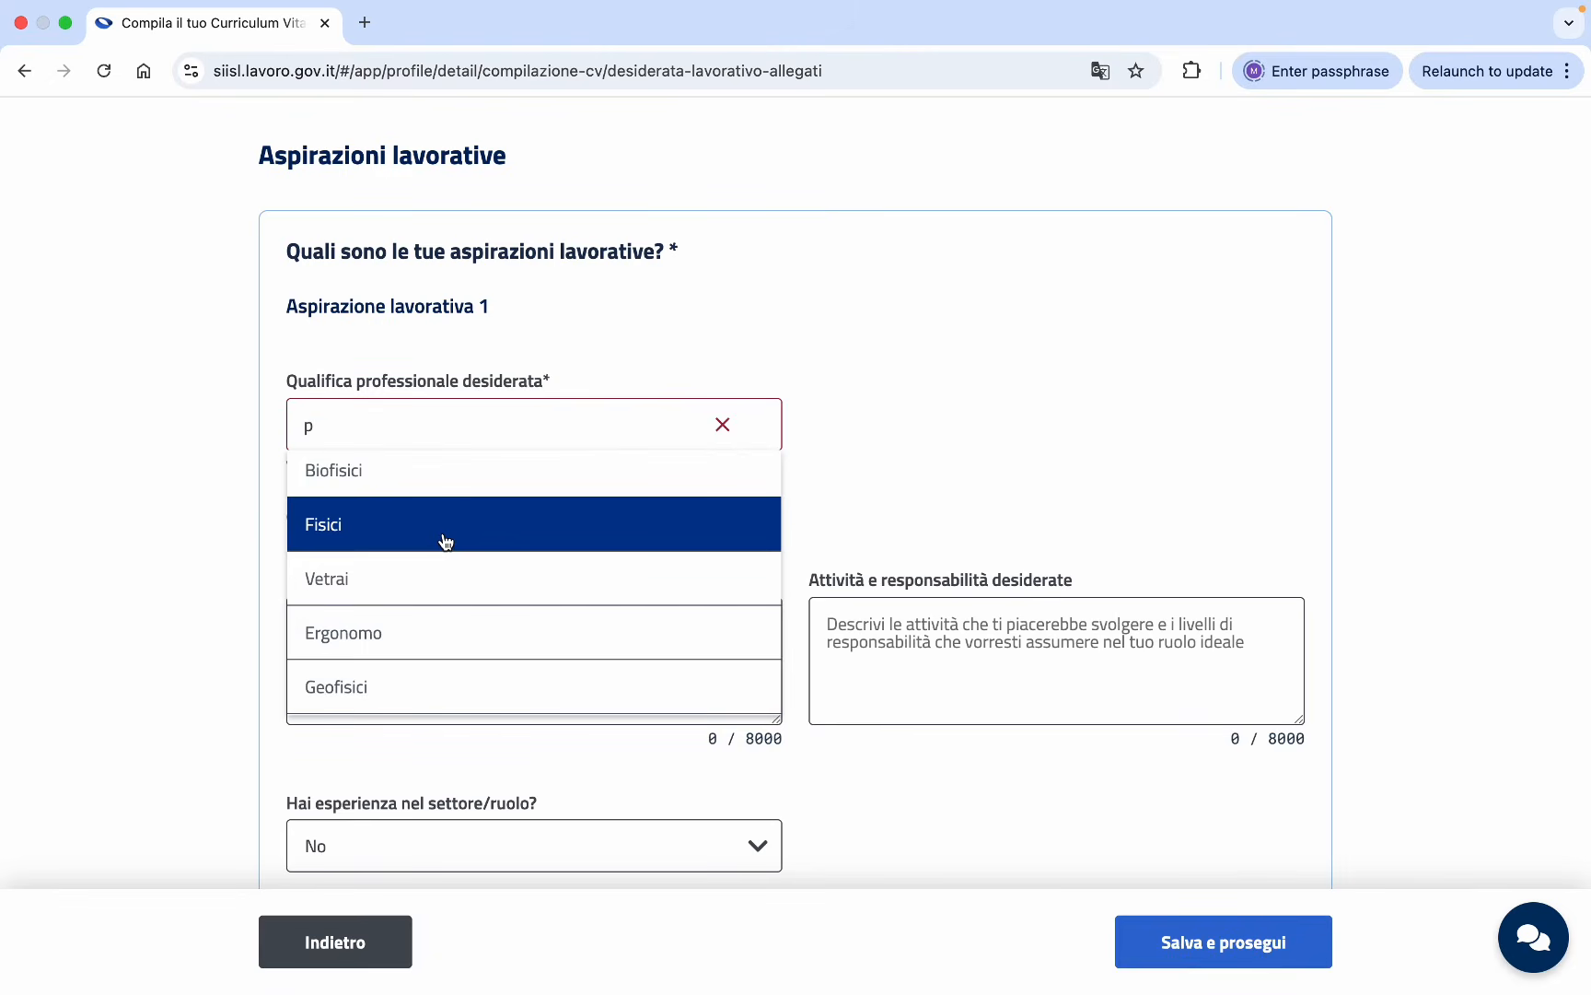
Select Fisici as the Qualifica professionale desiderata and enter "postdoc o riceratore" as the Descrizione del ruolo ideale.
click(520, 527)
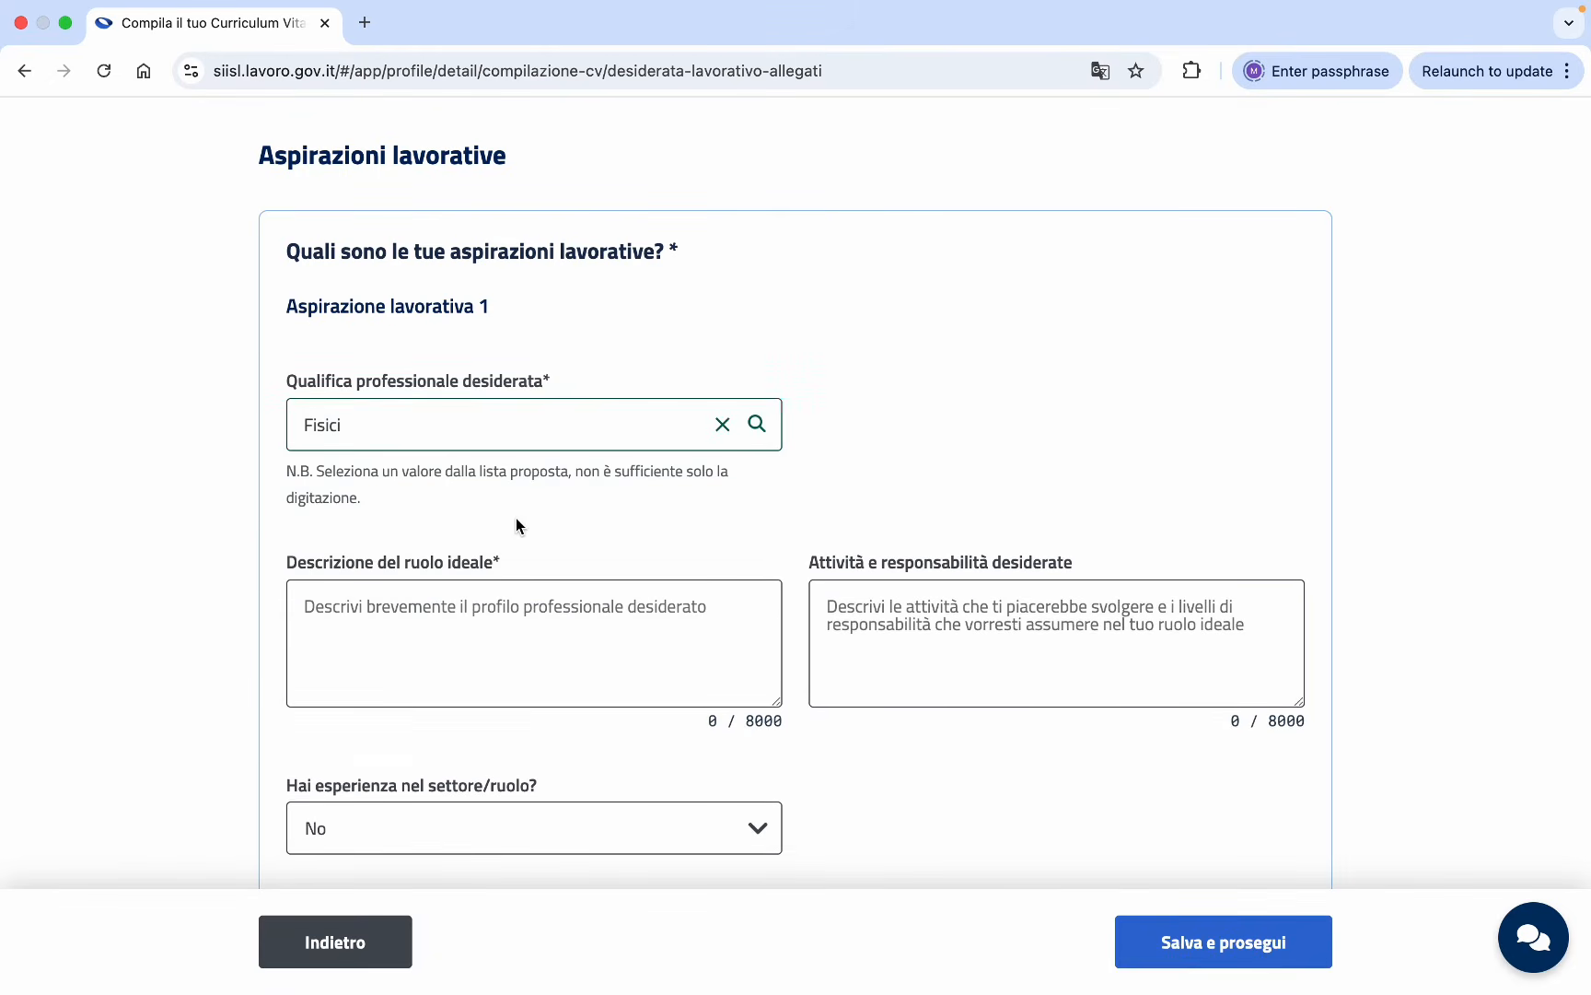
scroll(817, 451, down, 2)
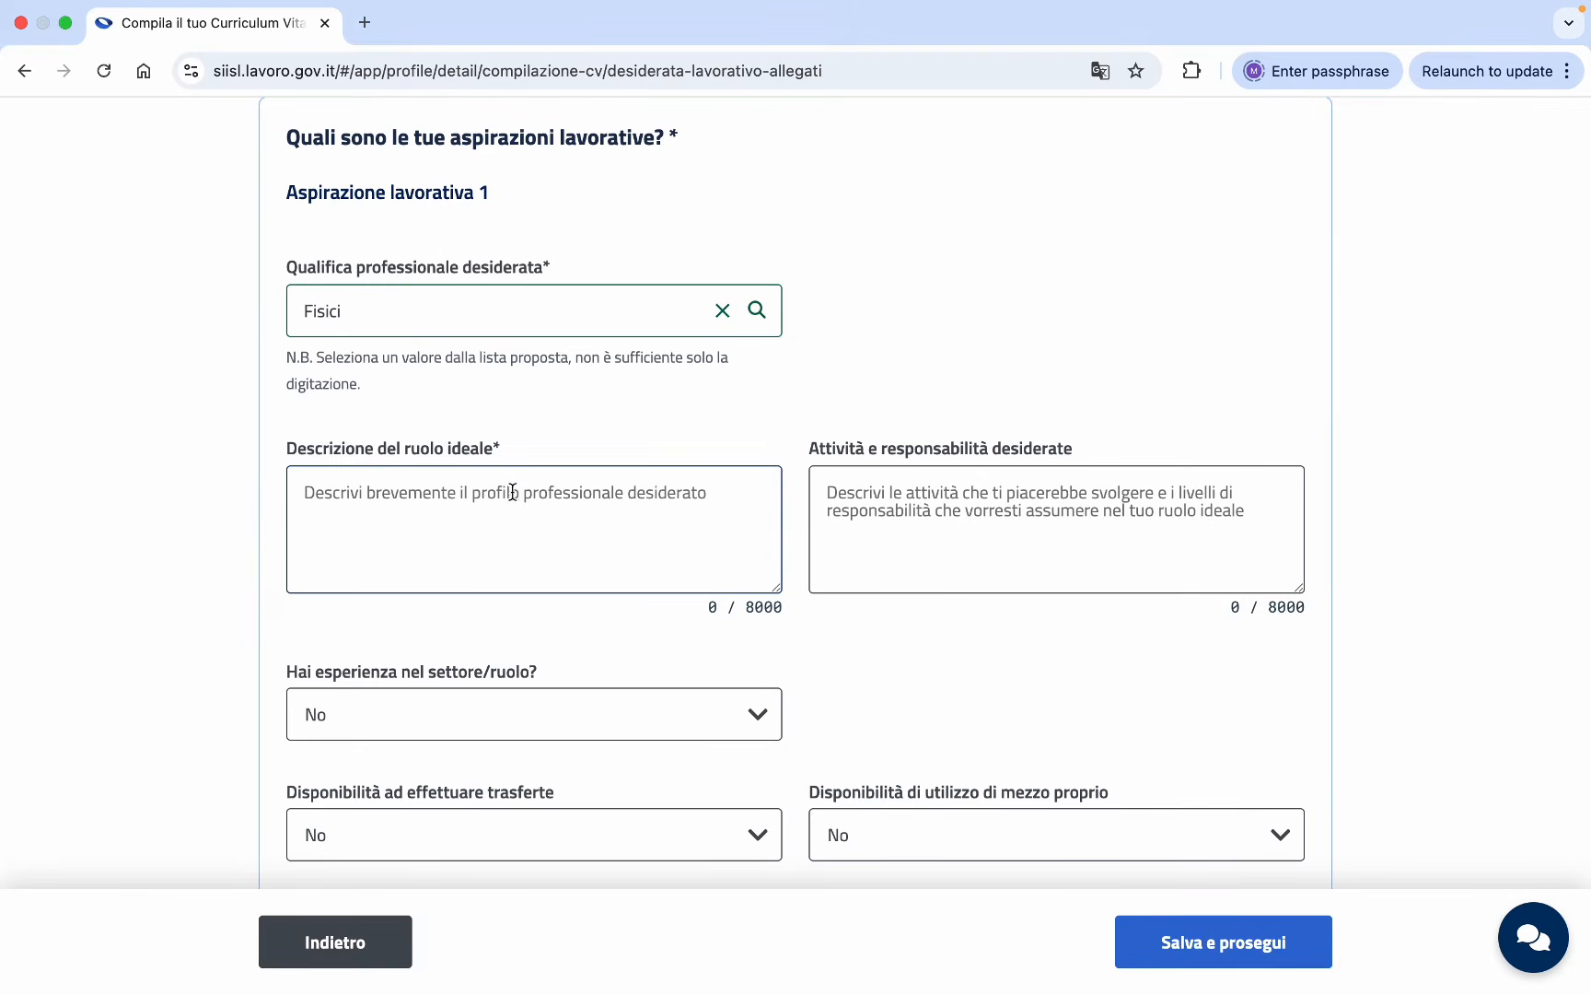
click(467, 488)
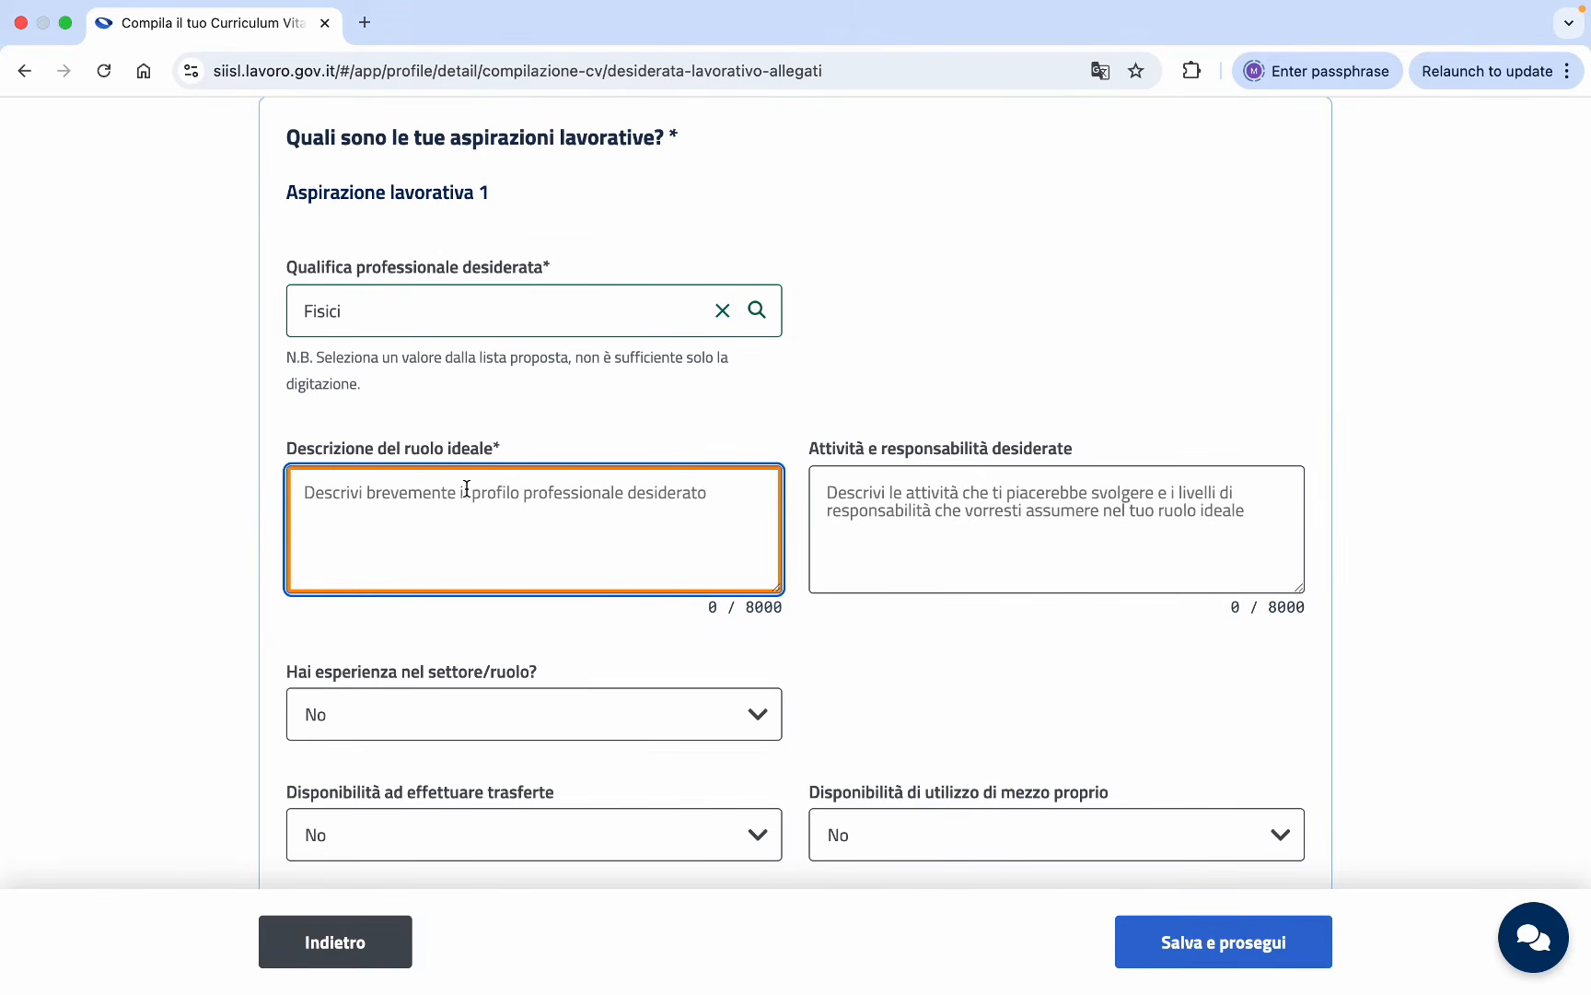
text(postdoc)
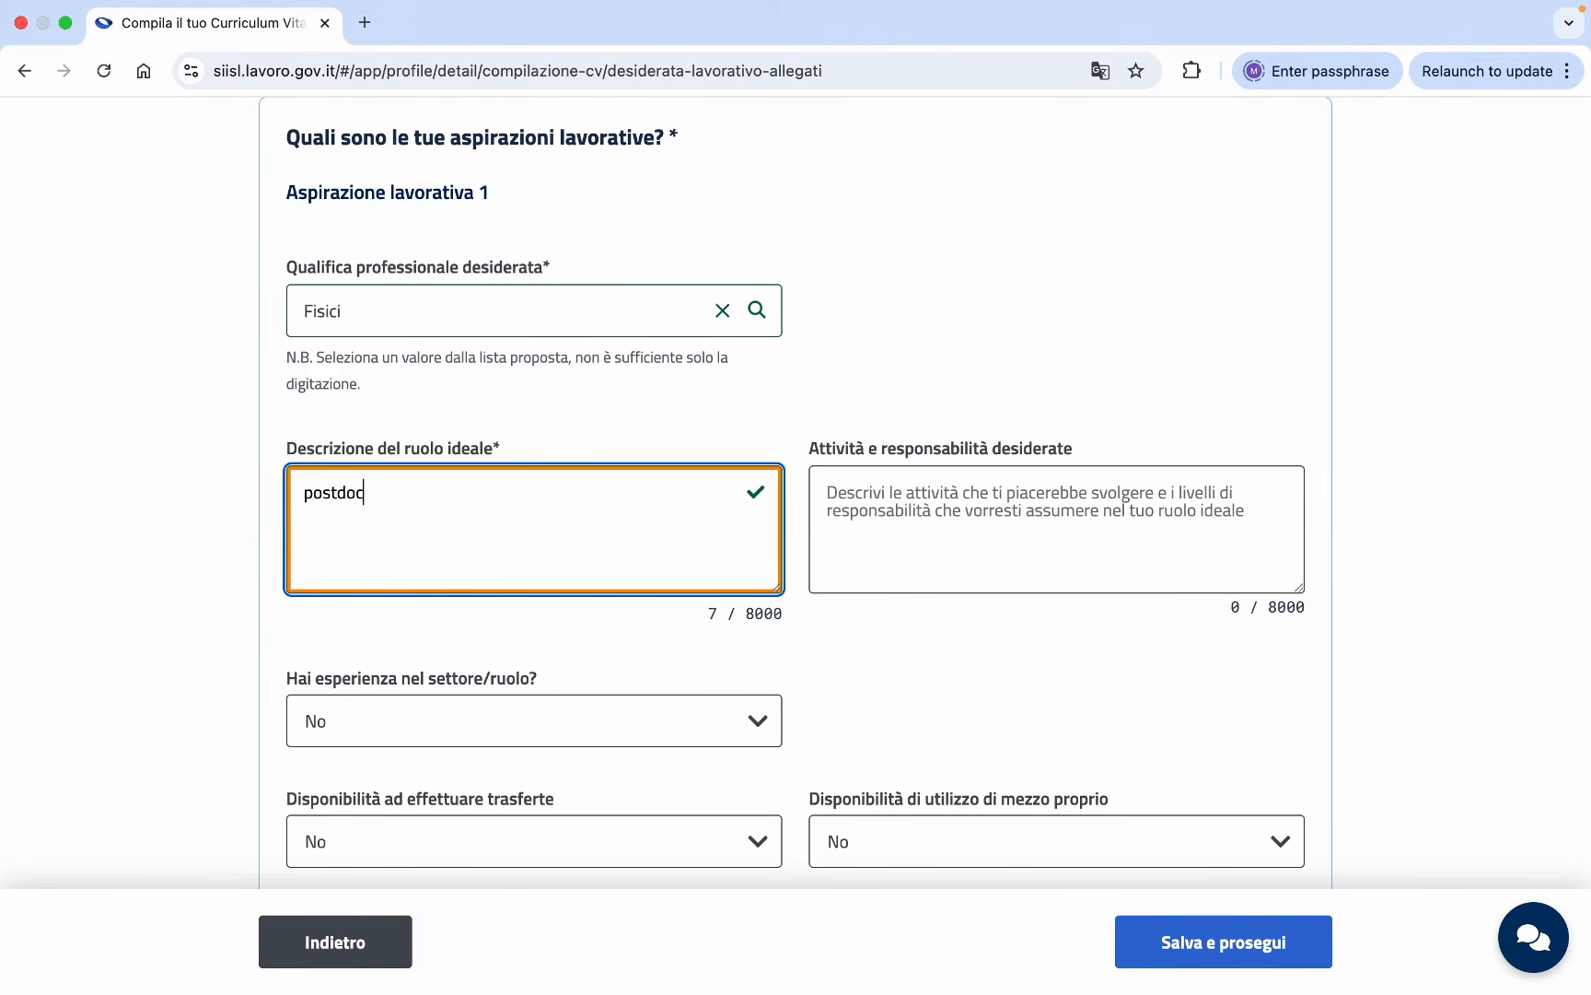
text( o riceratore)
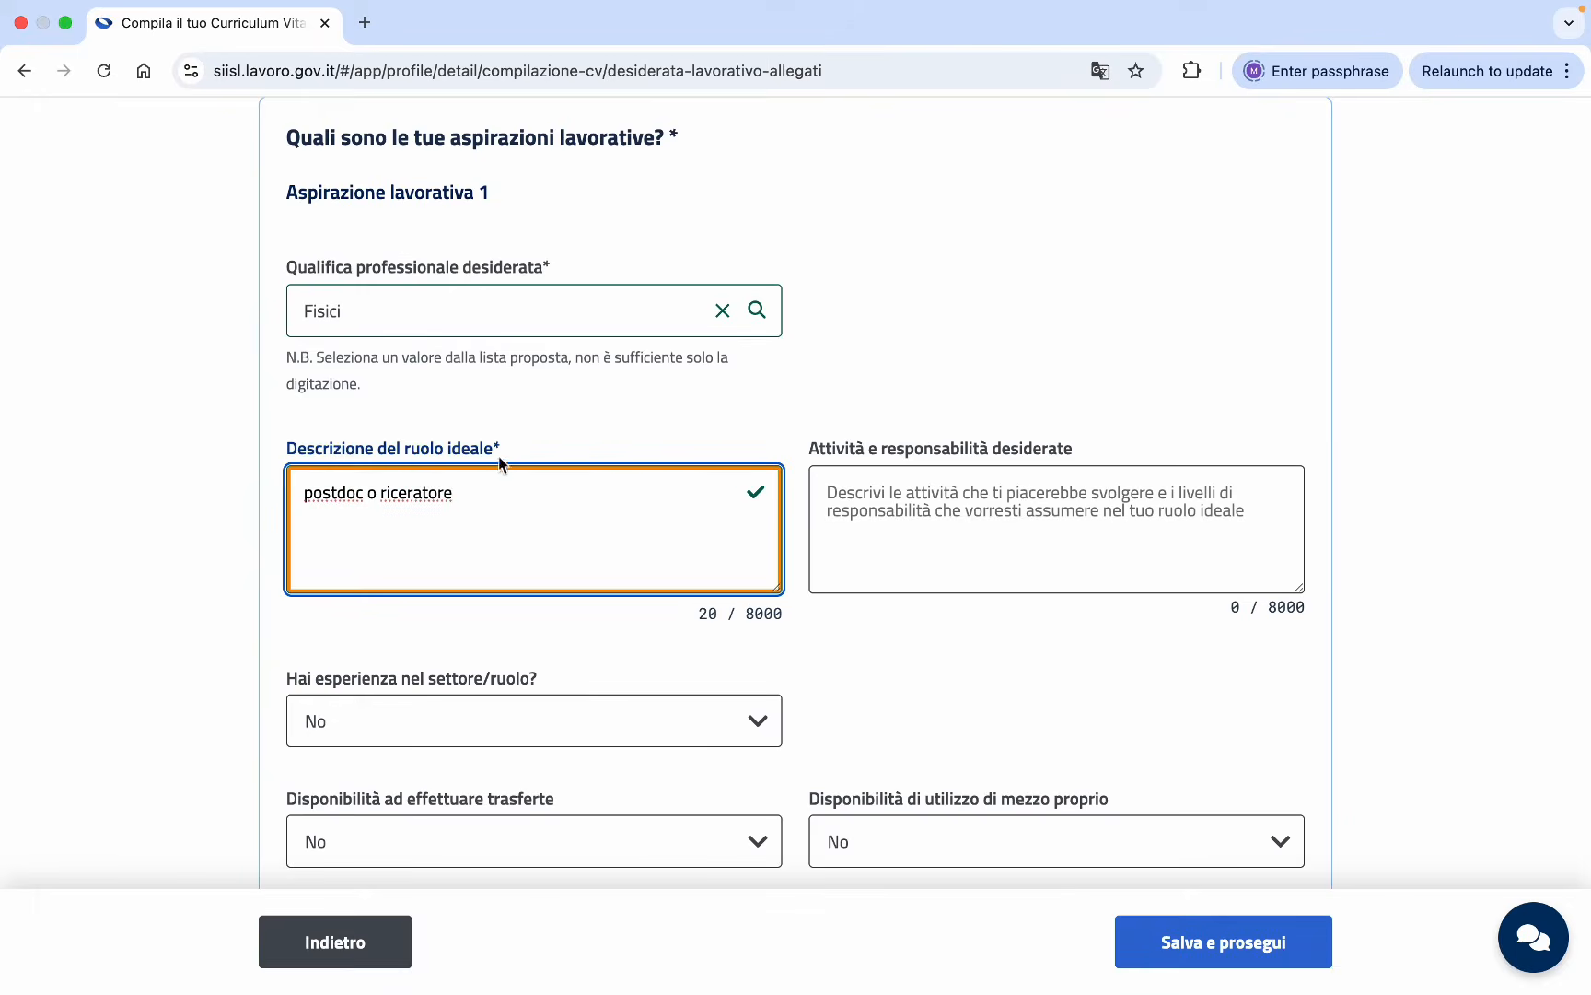
Answer No to "Hai esperienza nel settore/ruolo?" for Aspirazione lavorativa 1.
scroll(573, 416, down, 1)
scroll(573, 416, down, 5)
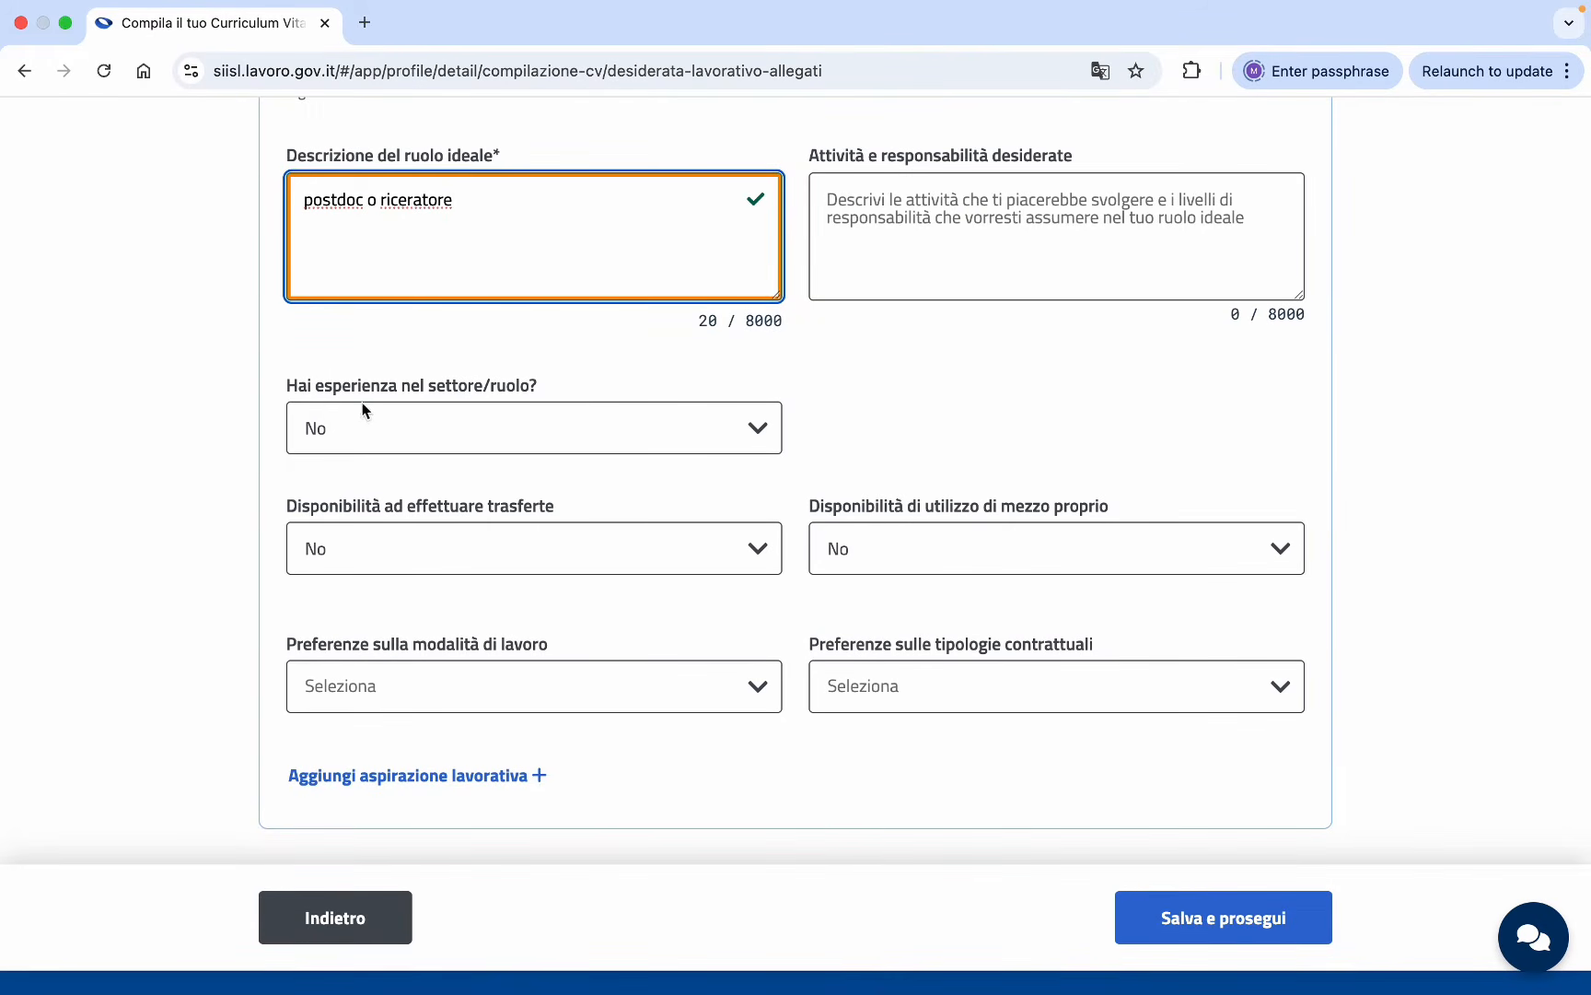
click(756, 422)
click(595, 541)
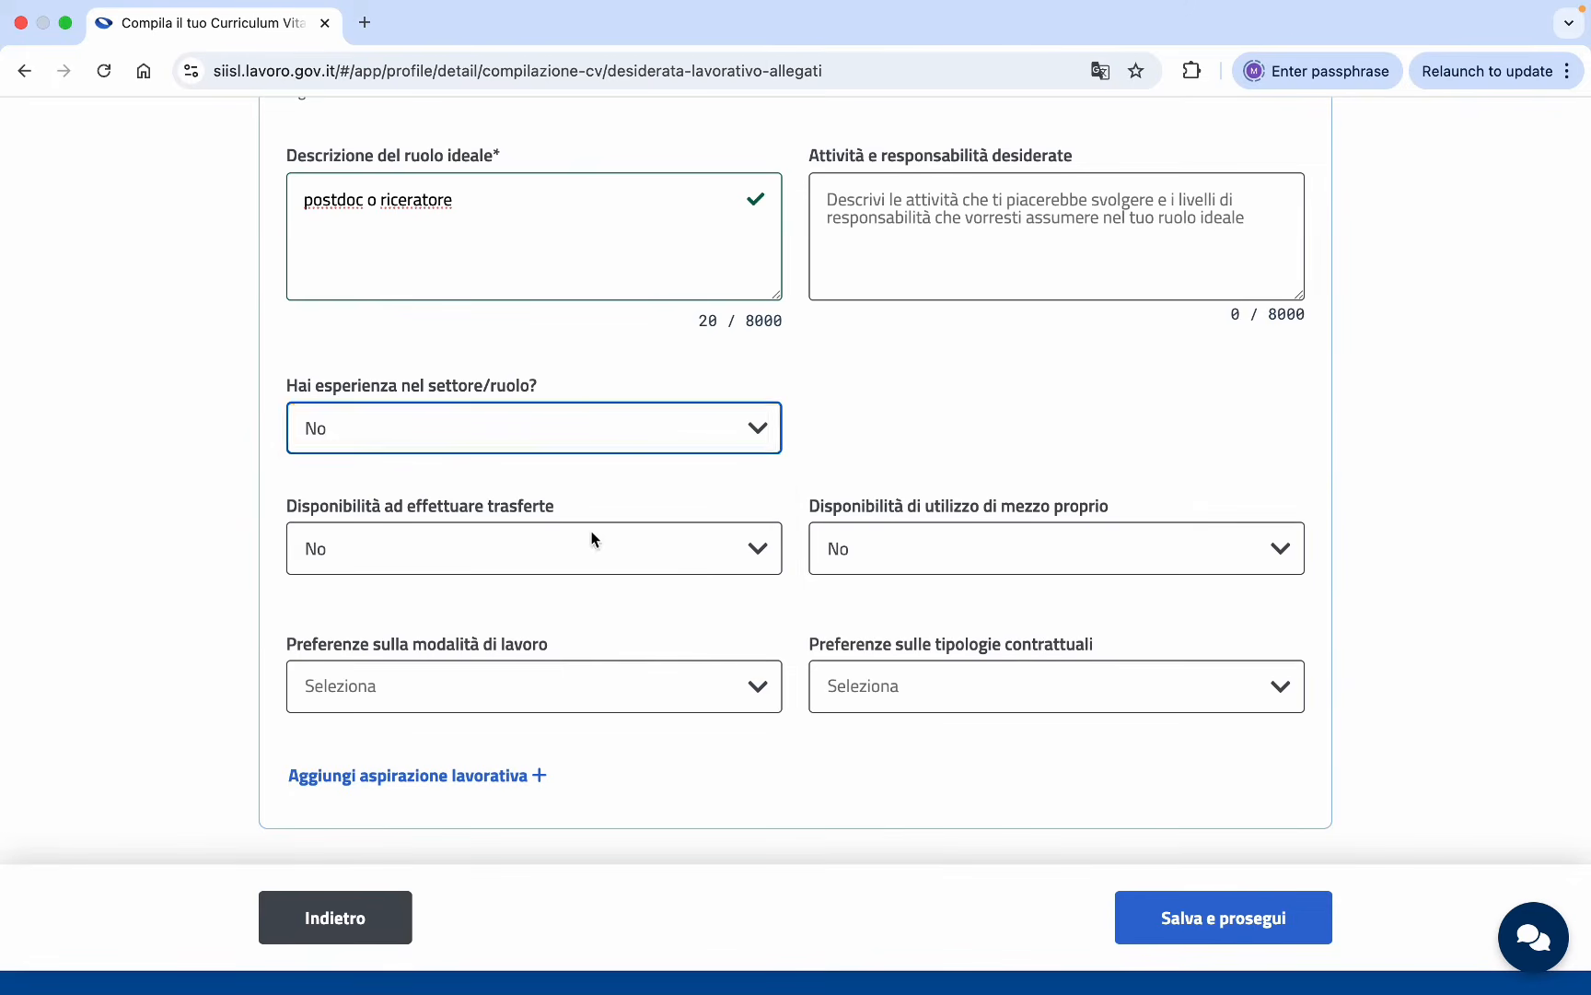
Keep No for both Disponibilità ad effettuare trasferte and Disponibilità di utilizzo di mezzo proprio.
scroll(970, 387, down, 2)
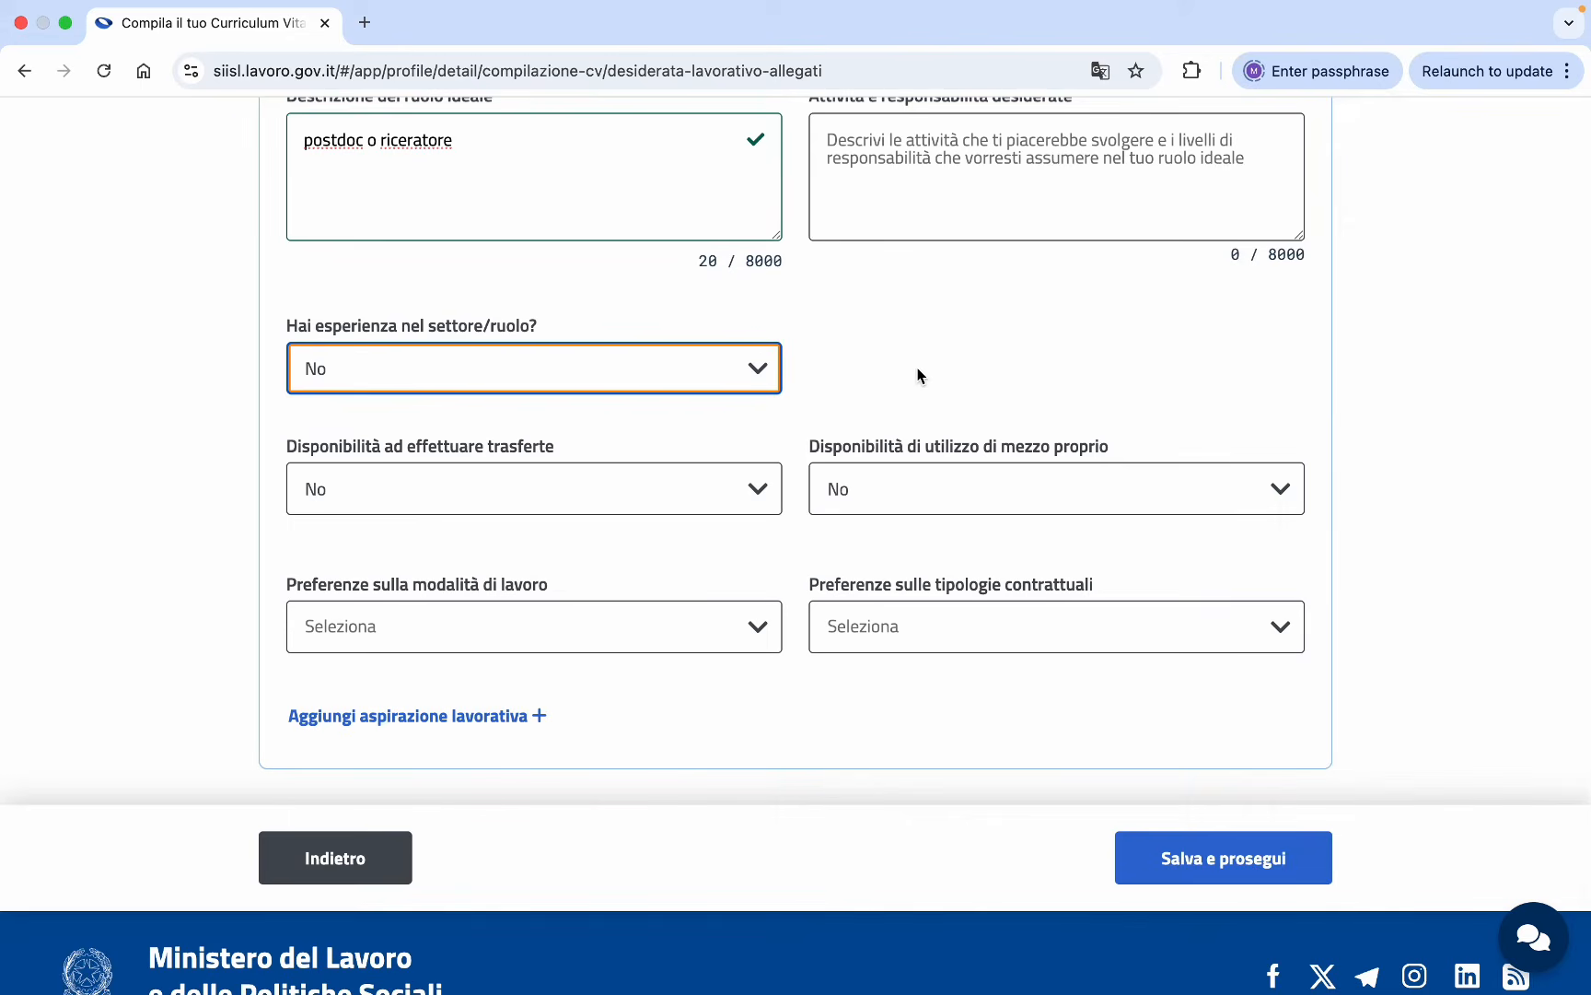
scroll(921, 377, down, 2)
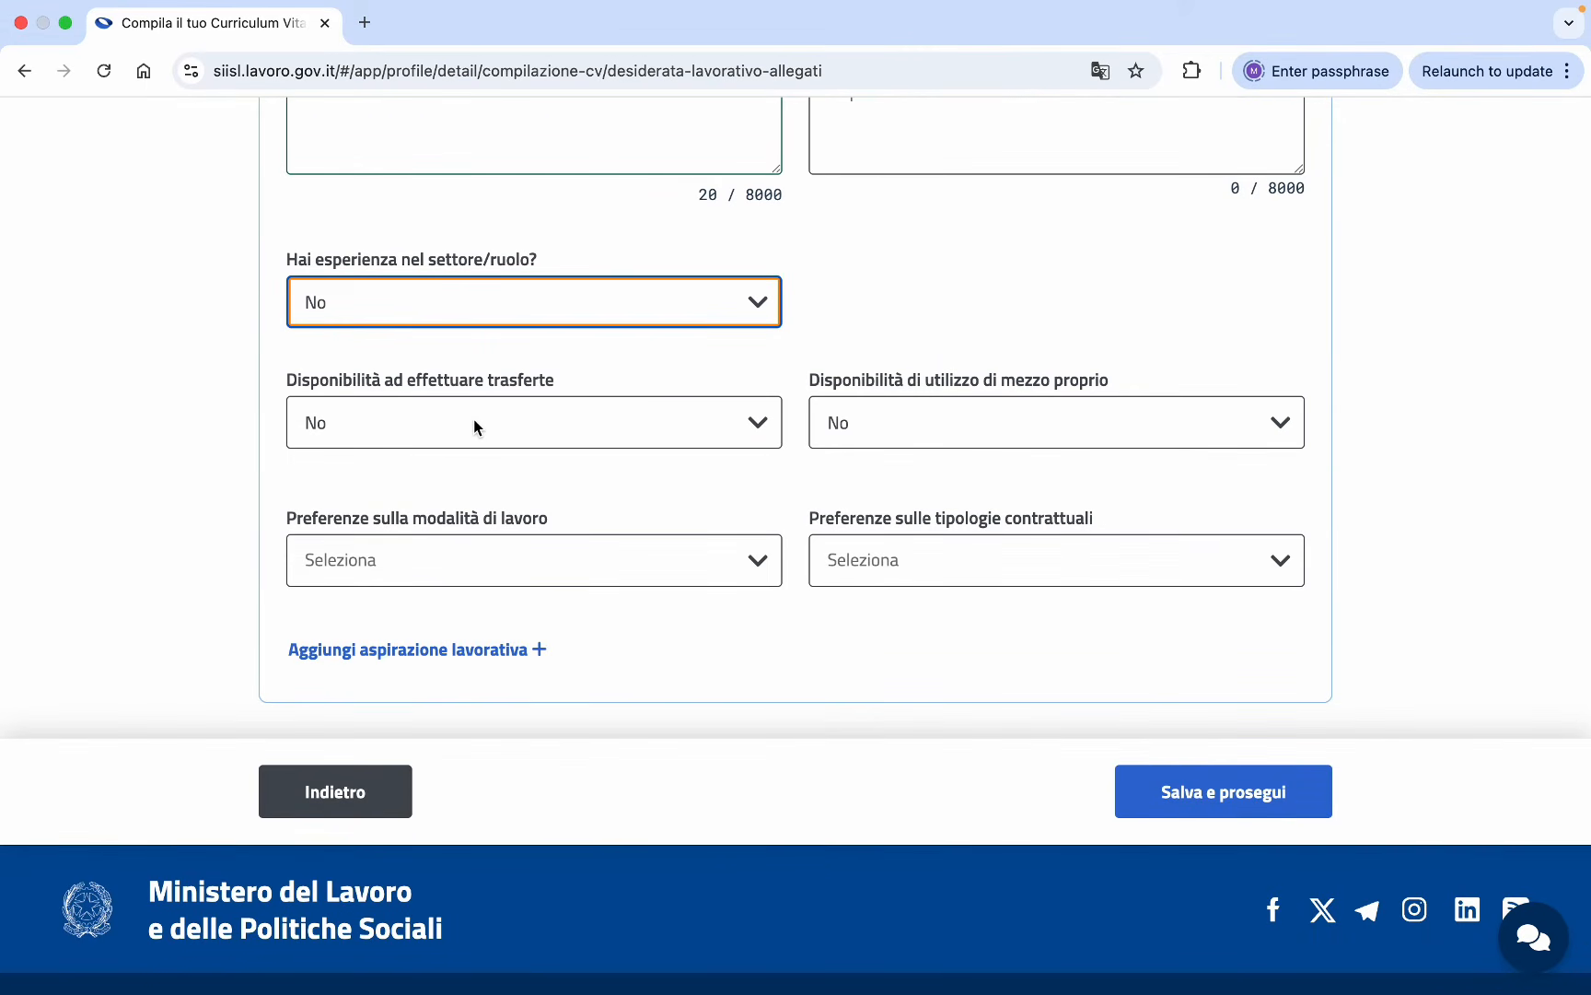
click(754, 423)
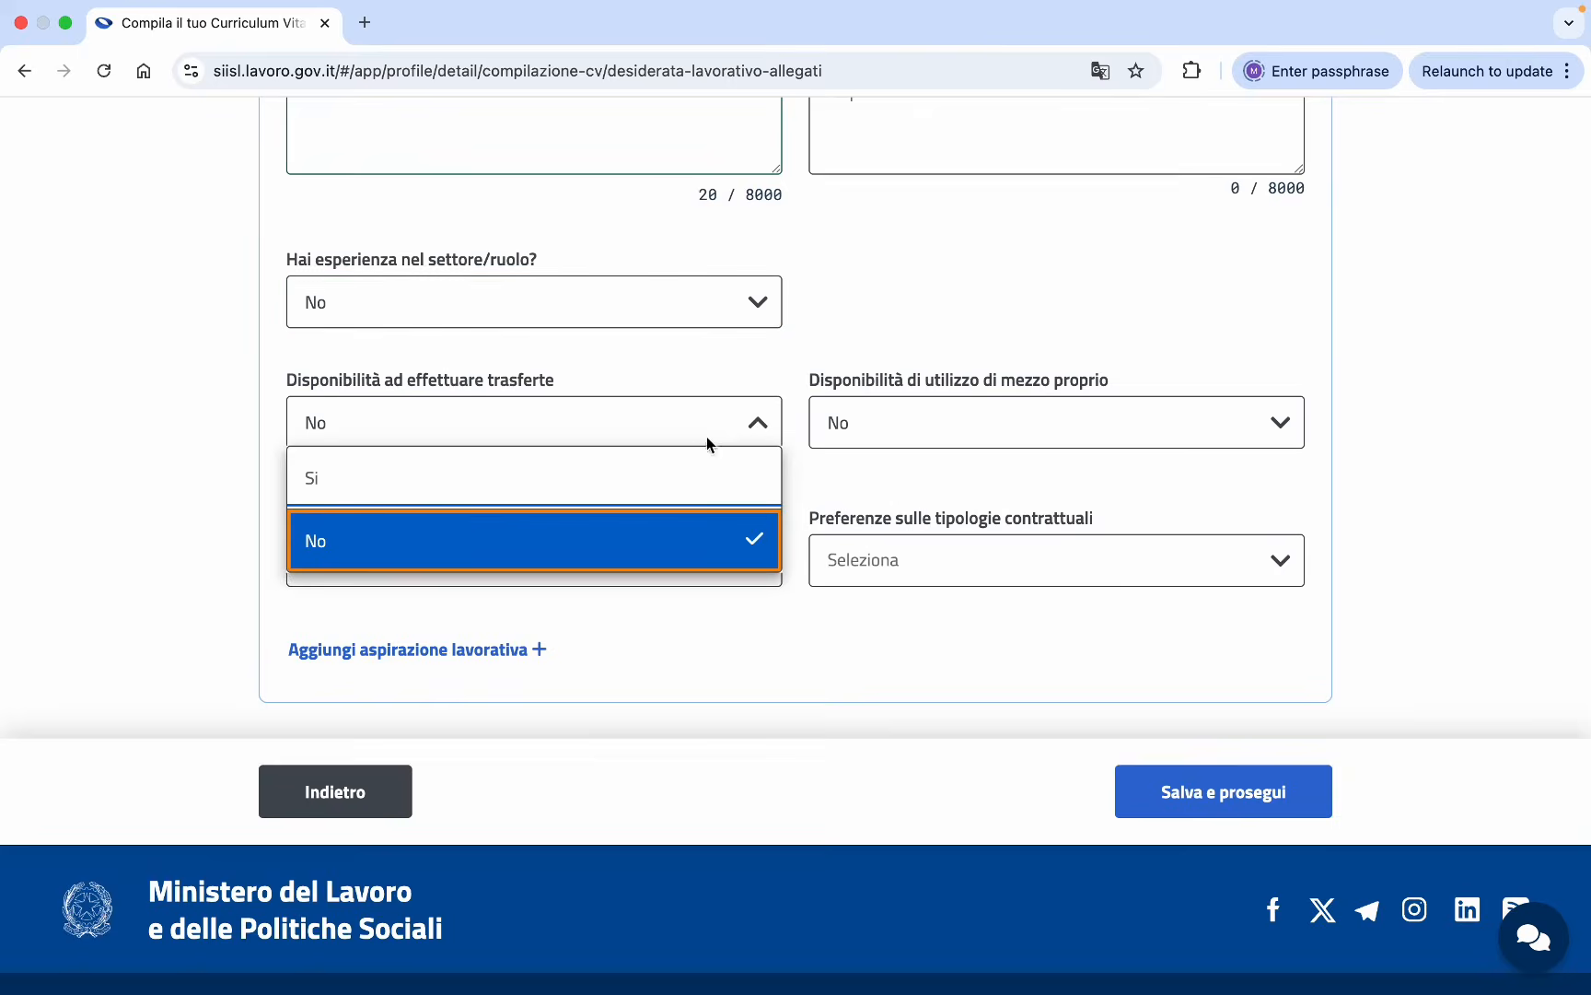
click(200, 527)
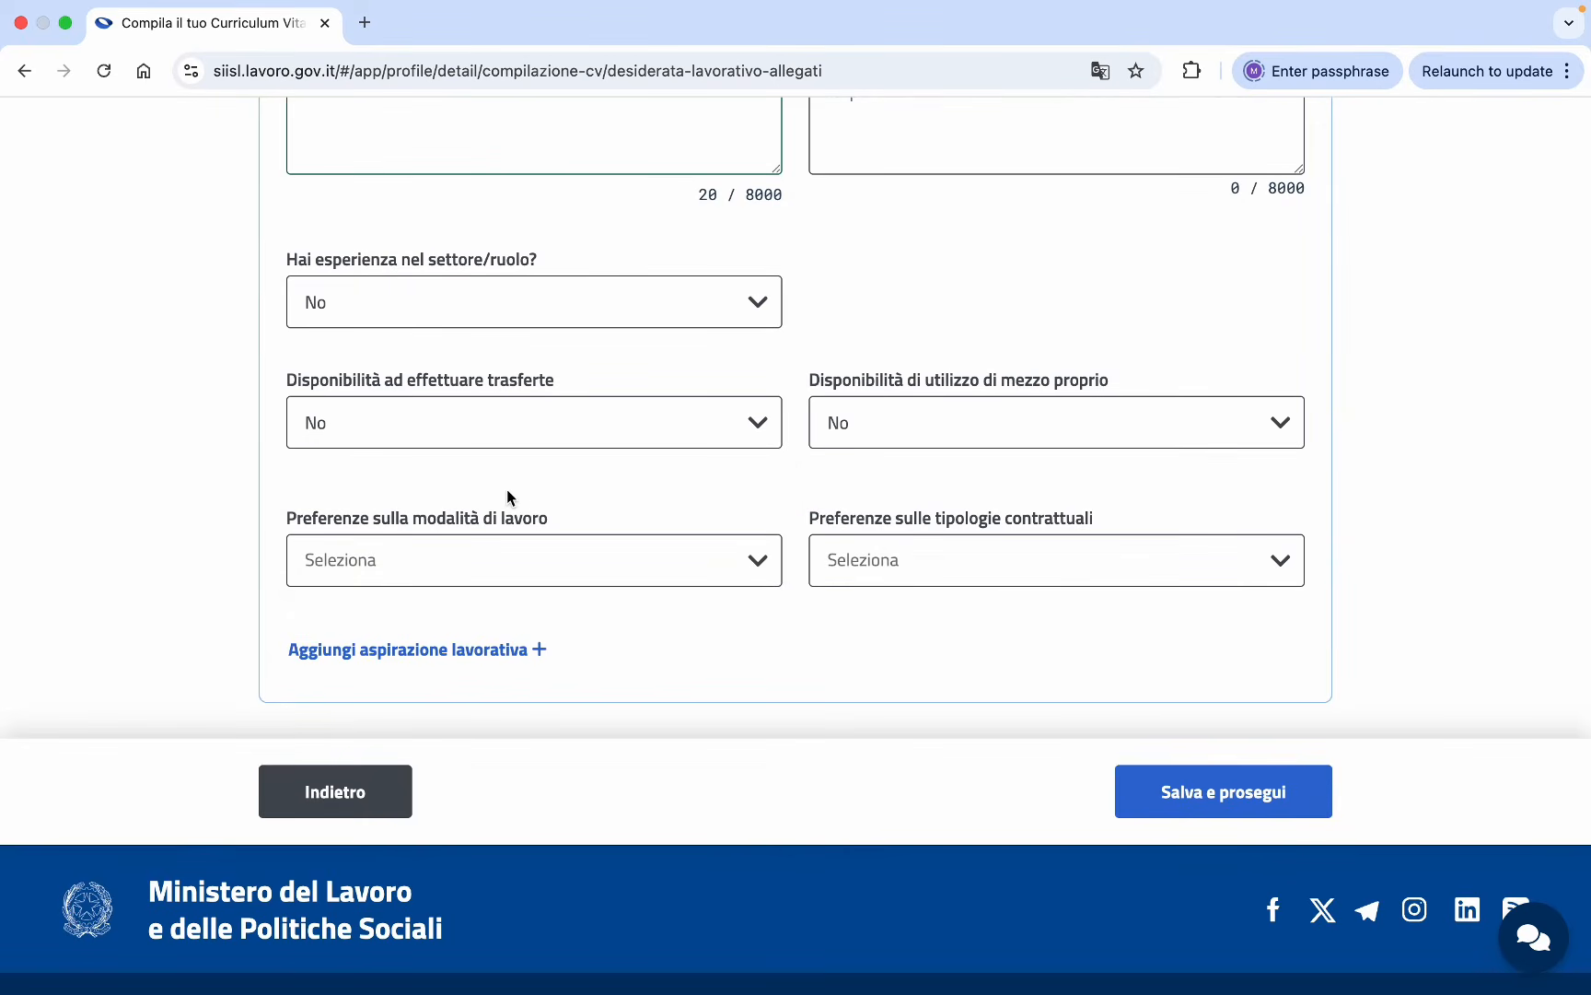
click(924, 433)
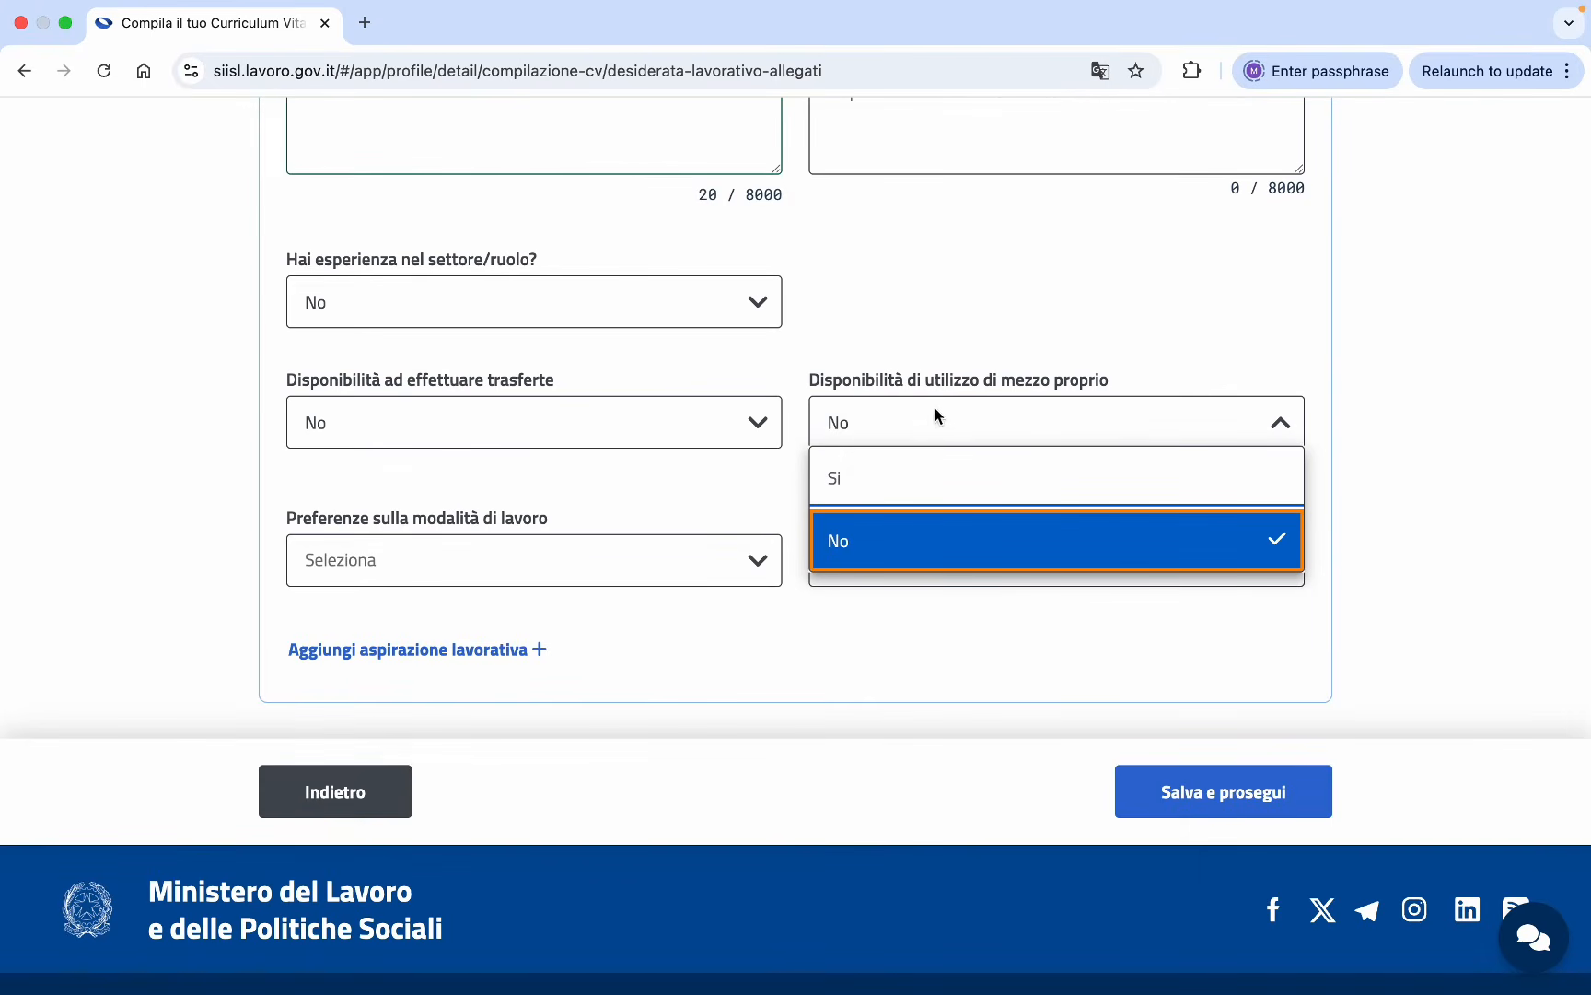
click(869, 539)
Set the Preferenze sulla modalità di lavoro to Qualsiasi modalità.
scroll(738, 497, down, 1)
scroll(738, 481, down, 2)
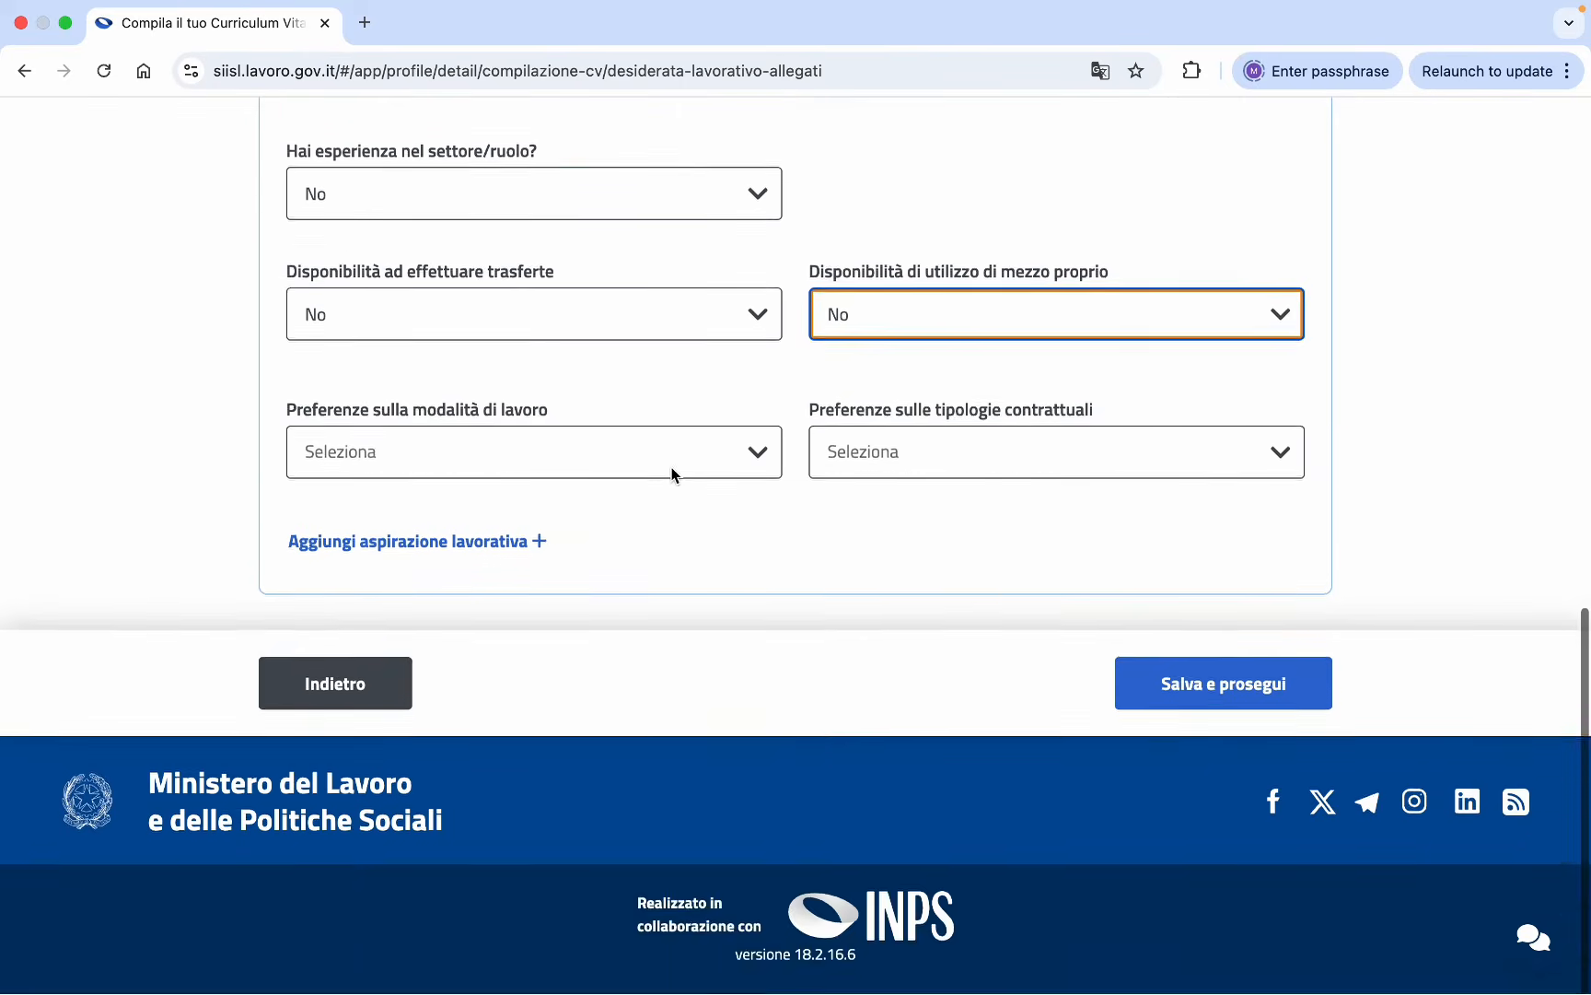
click(747, 460)
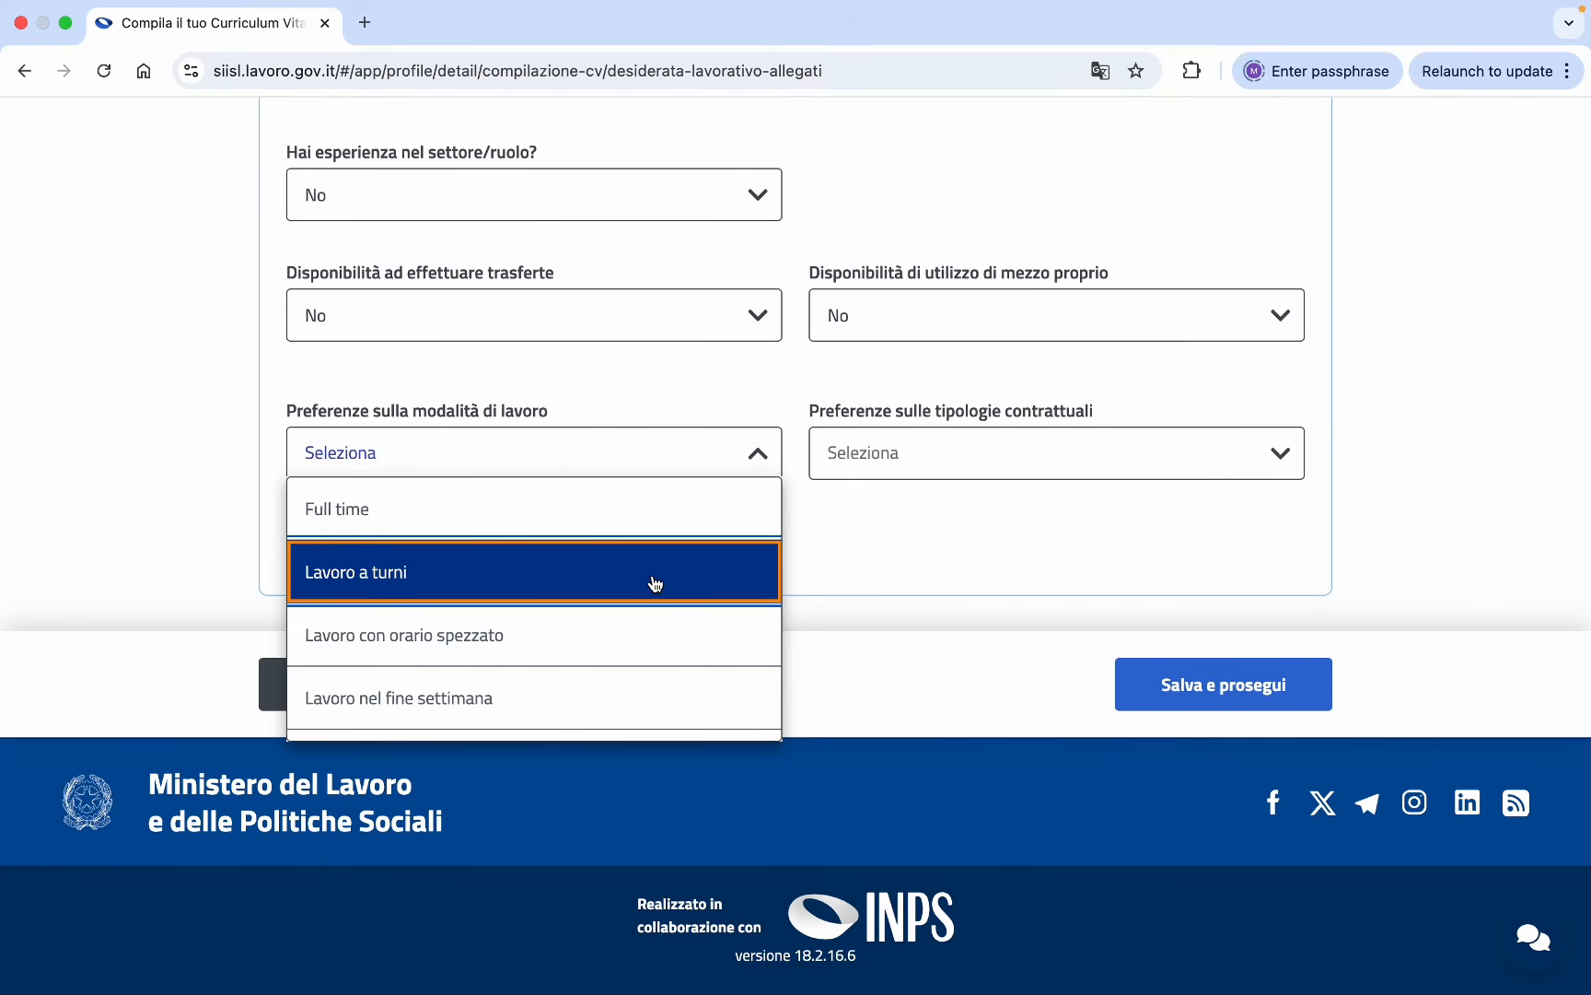
scroll(655, 583, down, 3)
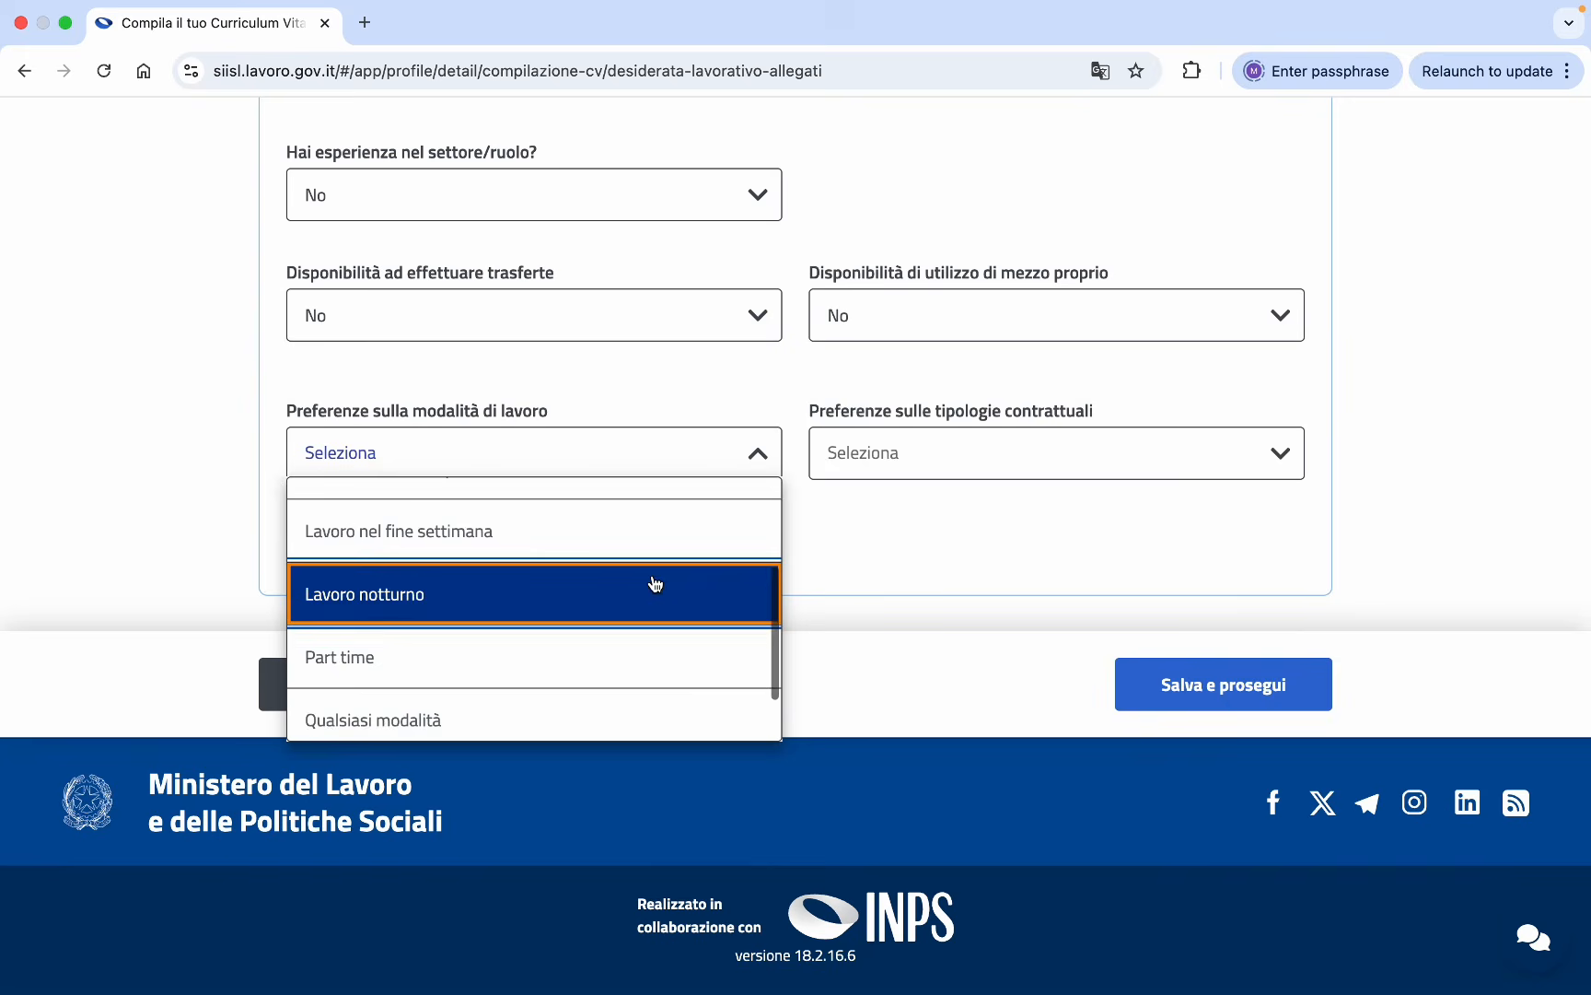
scroll(655, 583, down, 2)
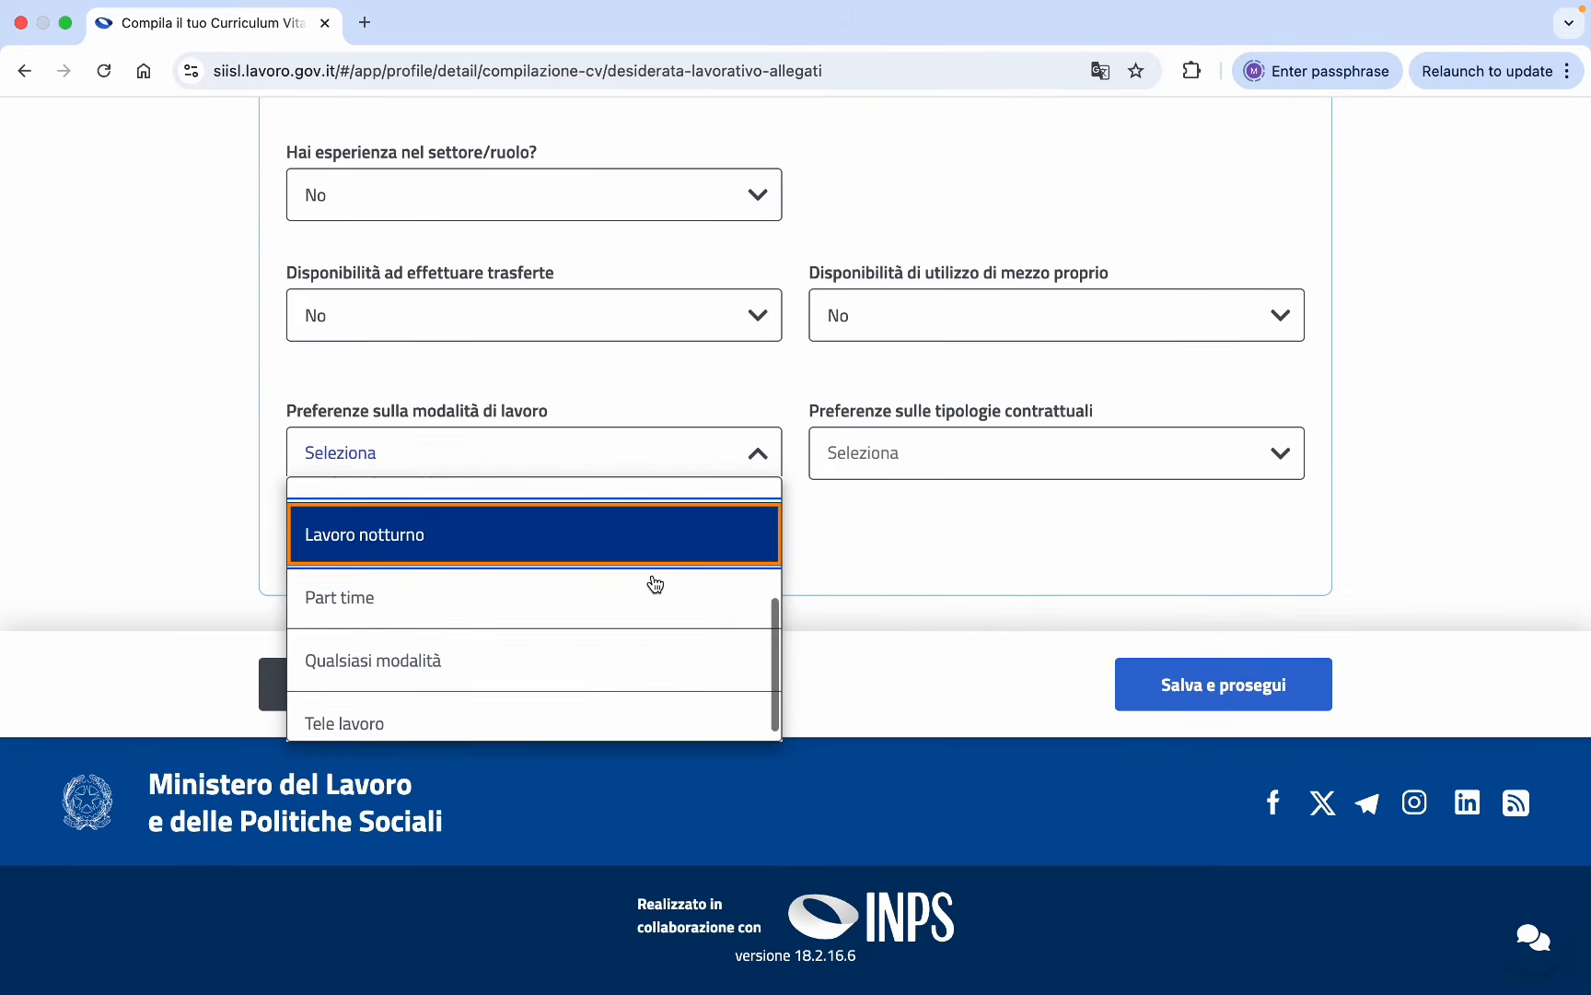
scroll(654, 583, up, 5)
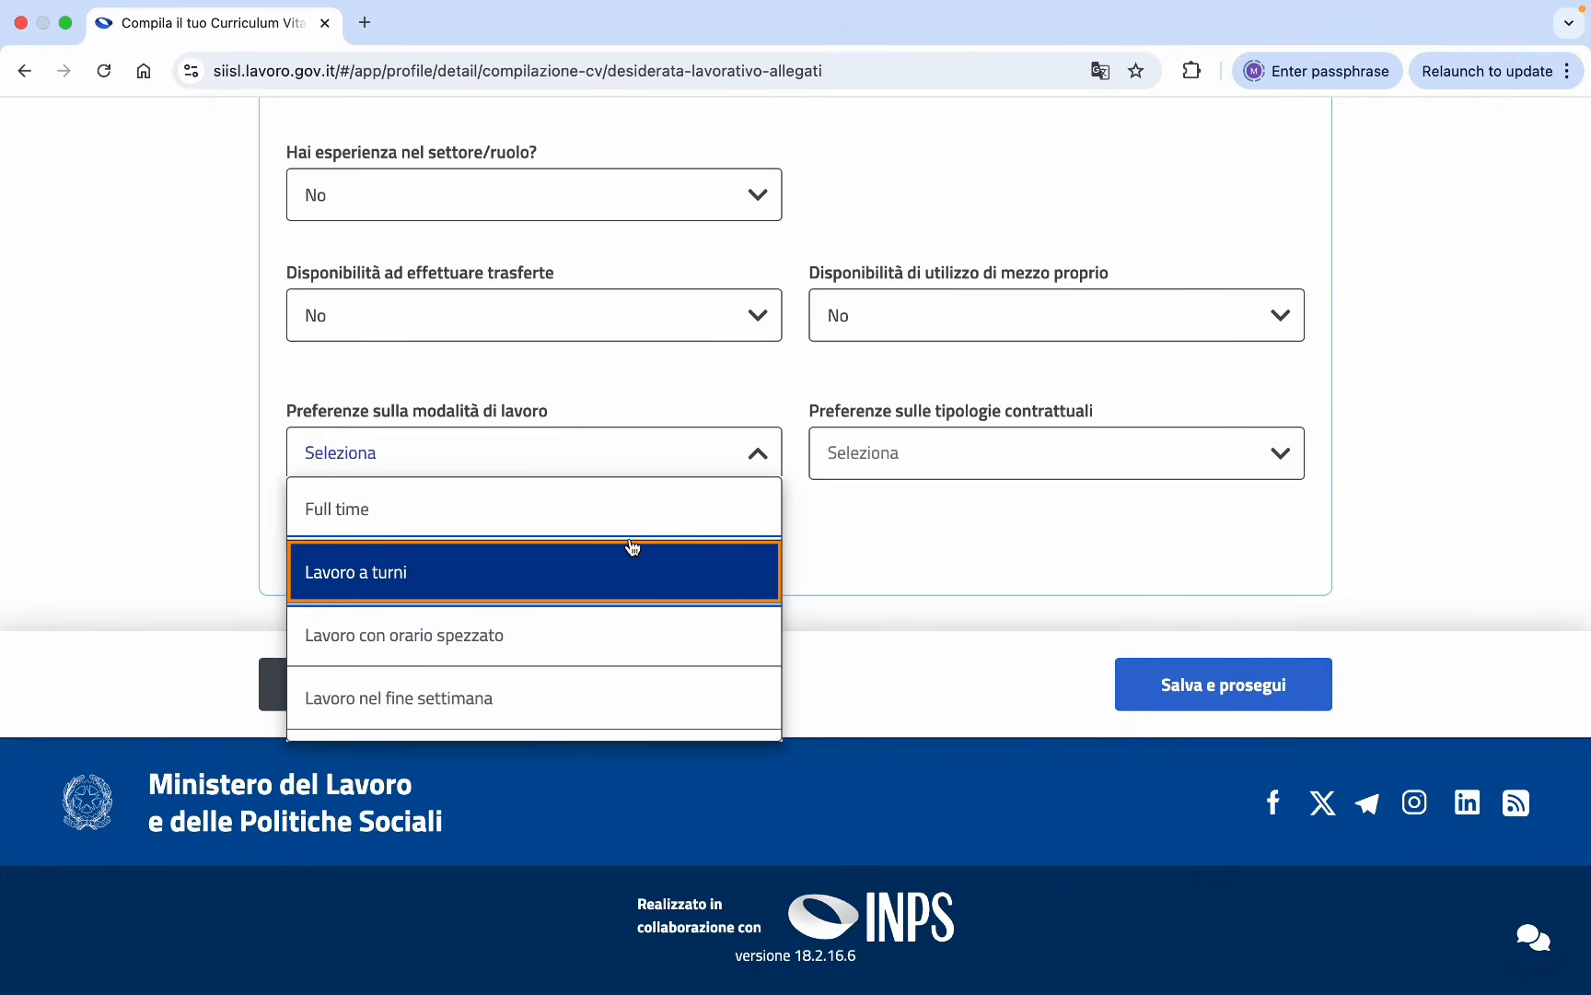
scroll(623, 565, down, 1)
scroll(623, 566, down, 2)
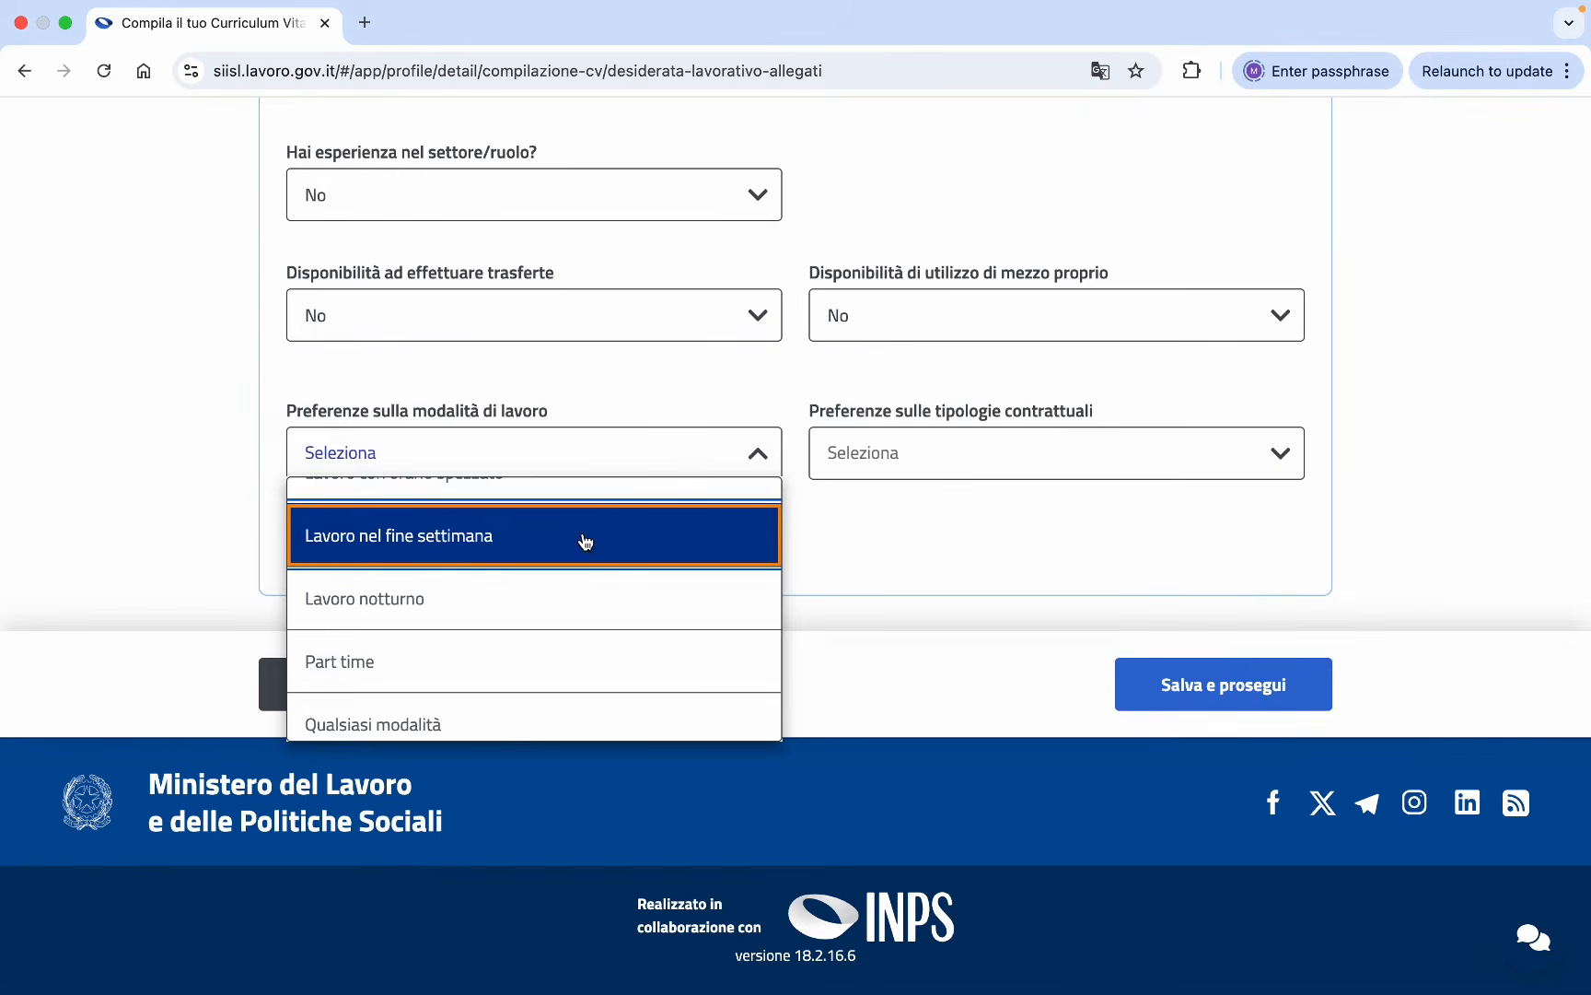
scroll(589, 562, down, 1)
scroll(565, 551, down, 1)
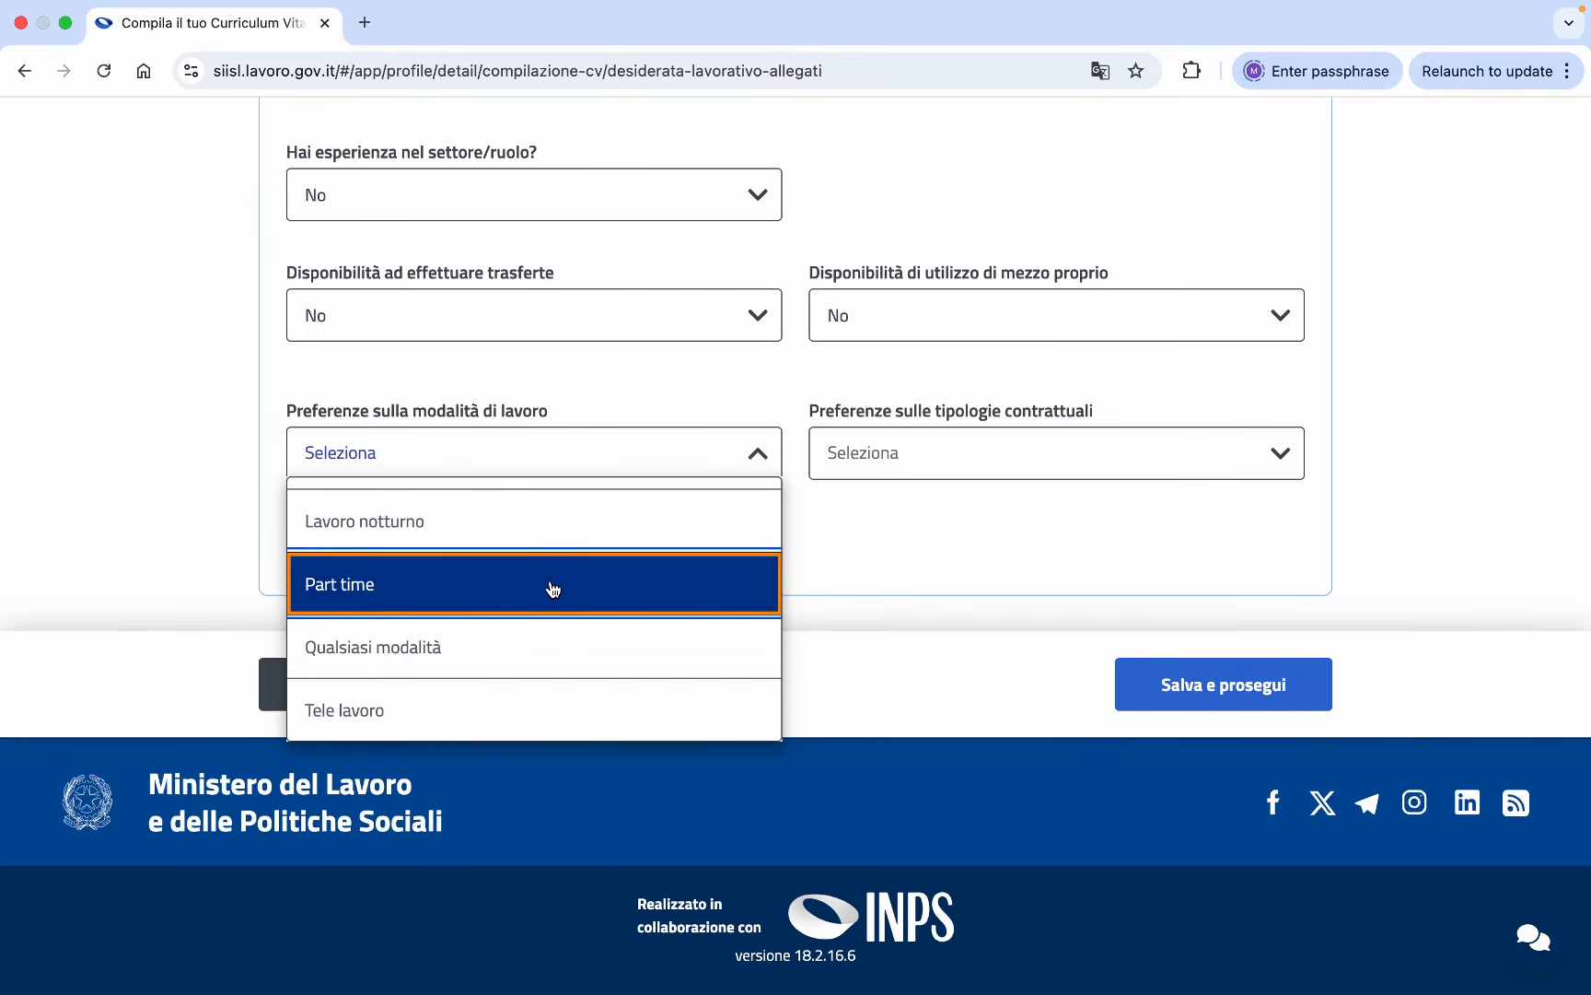
click(525, 644)
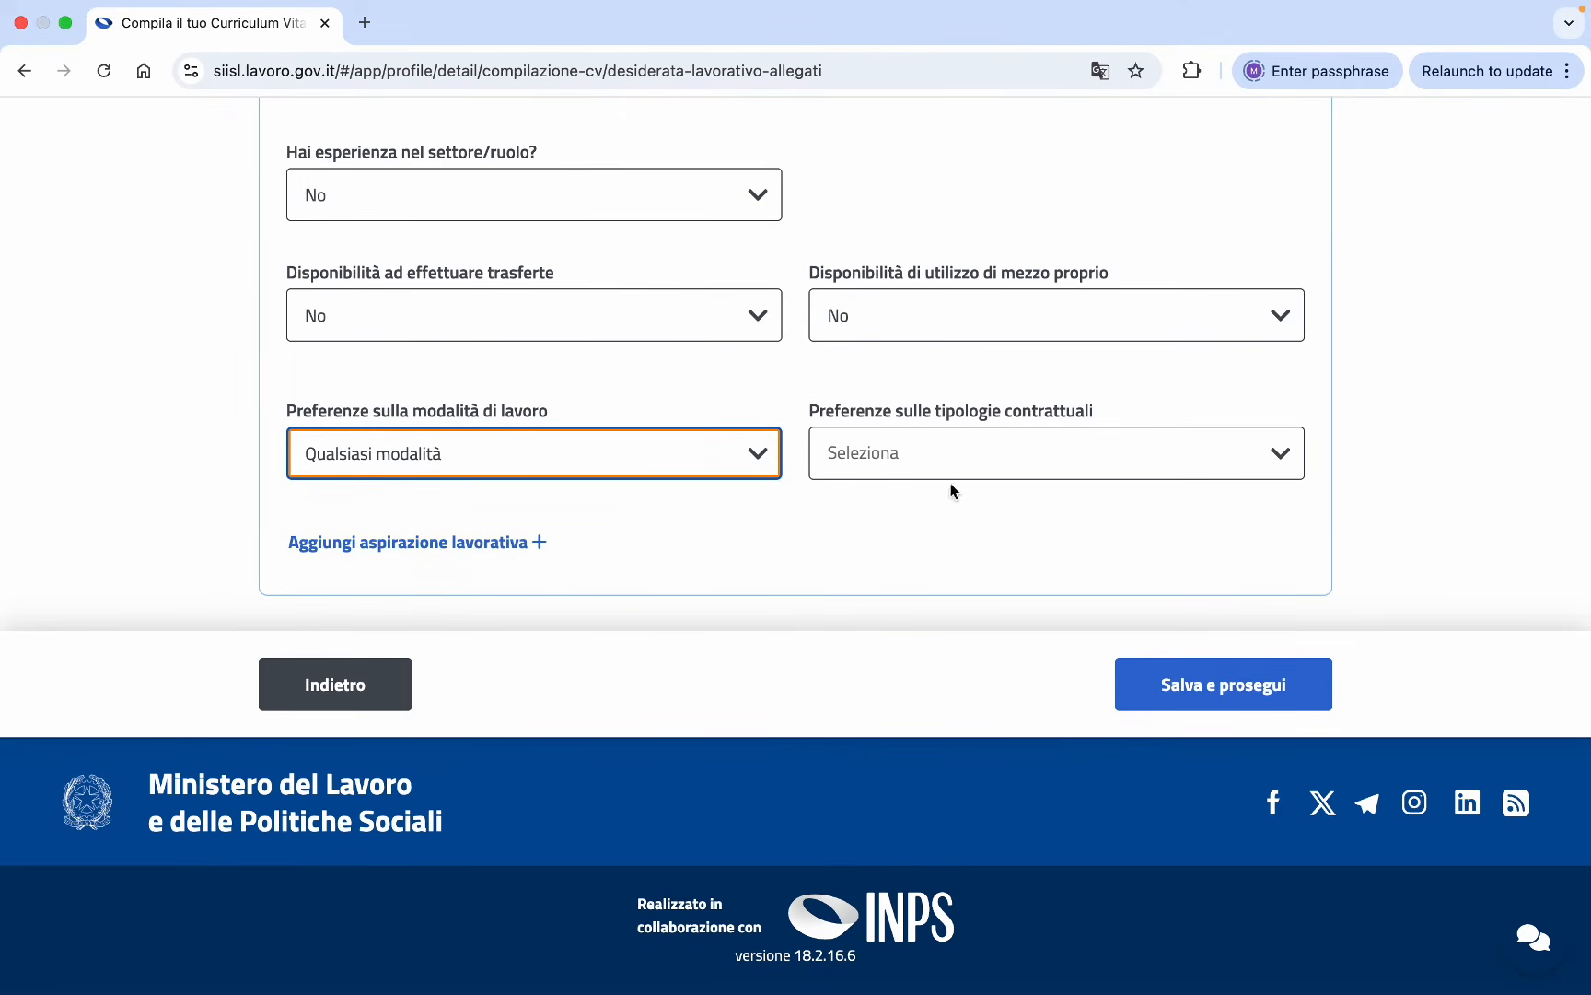
Set Preferenze sulle tipologie contrattuali to Collaborazione coordinata e continuativa and save the Aspirazioni lavorative section to continue.
click(1059, 462)
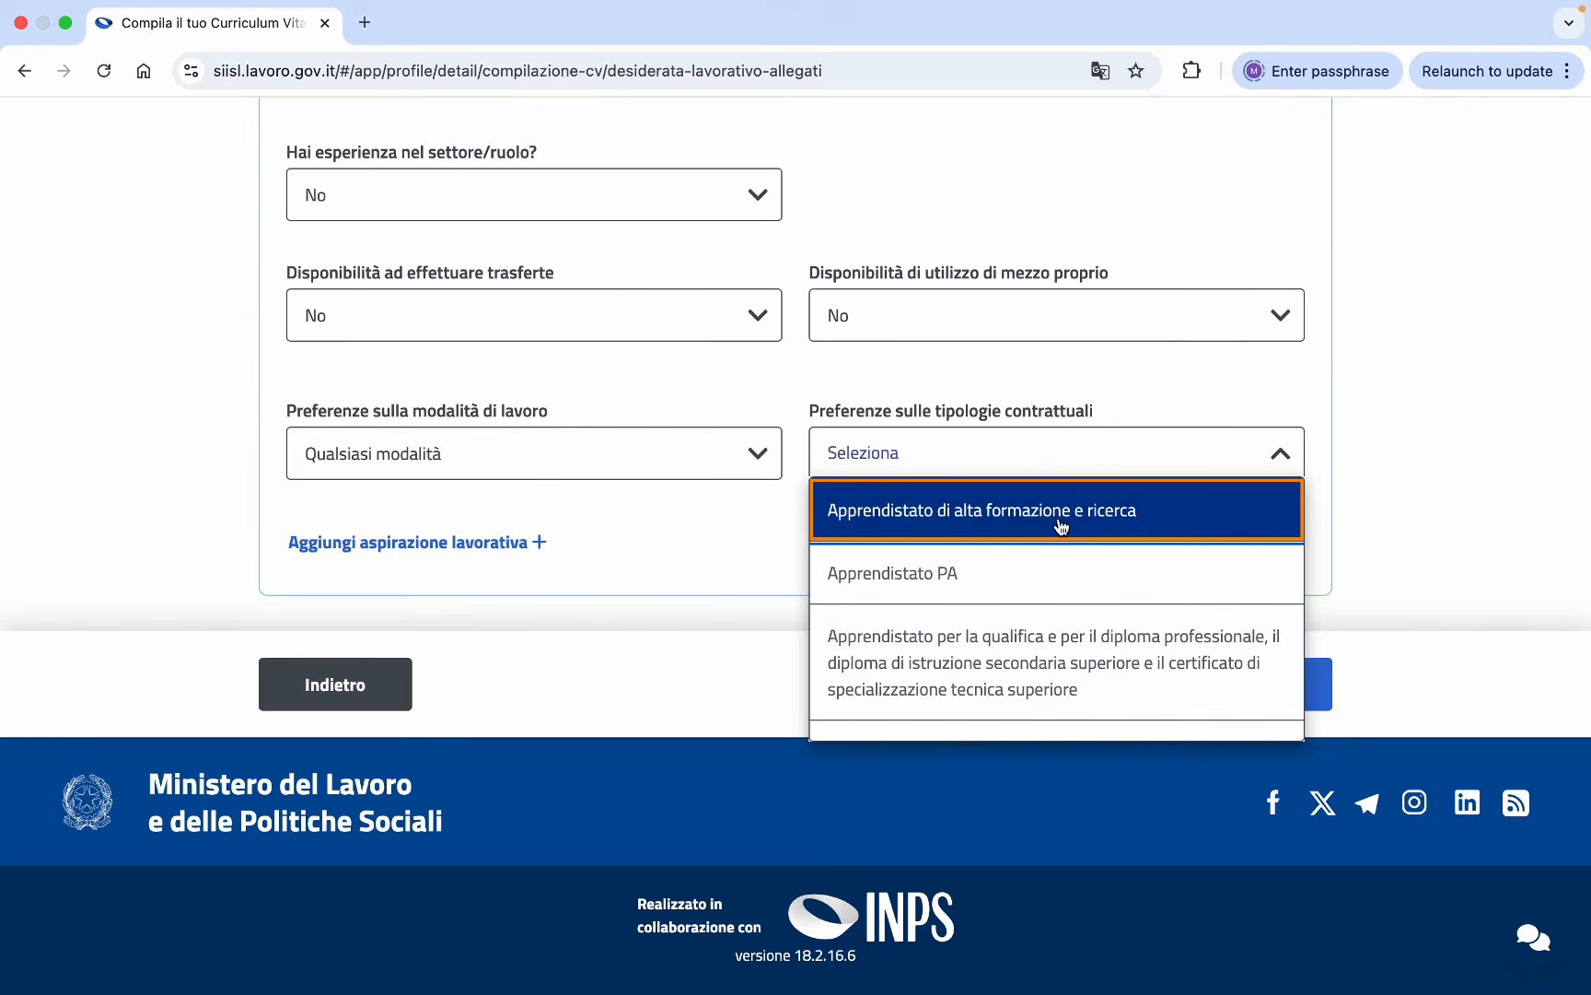
scroll(1067, 582, down, 6)
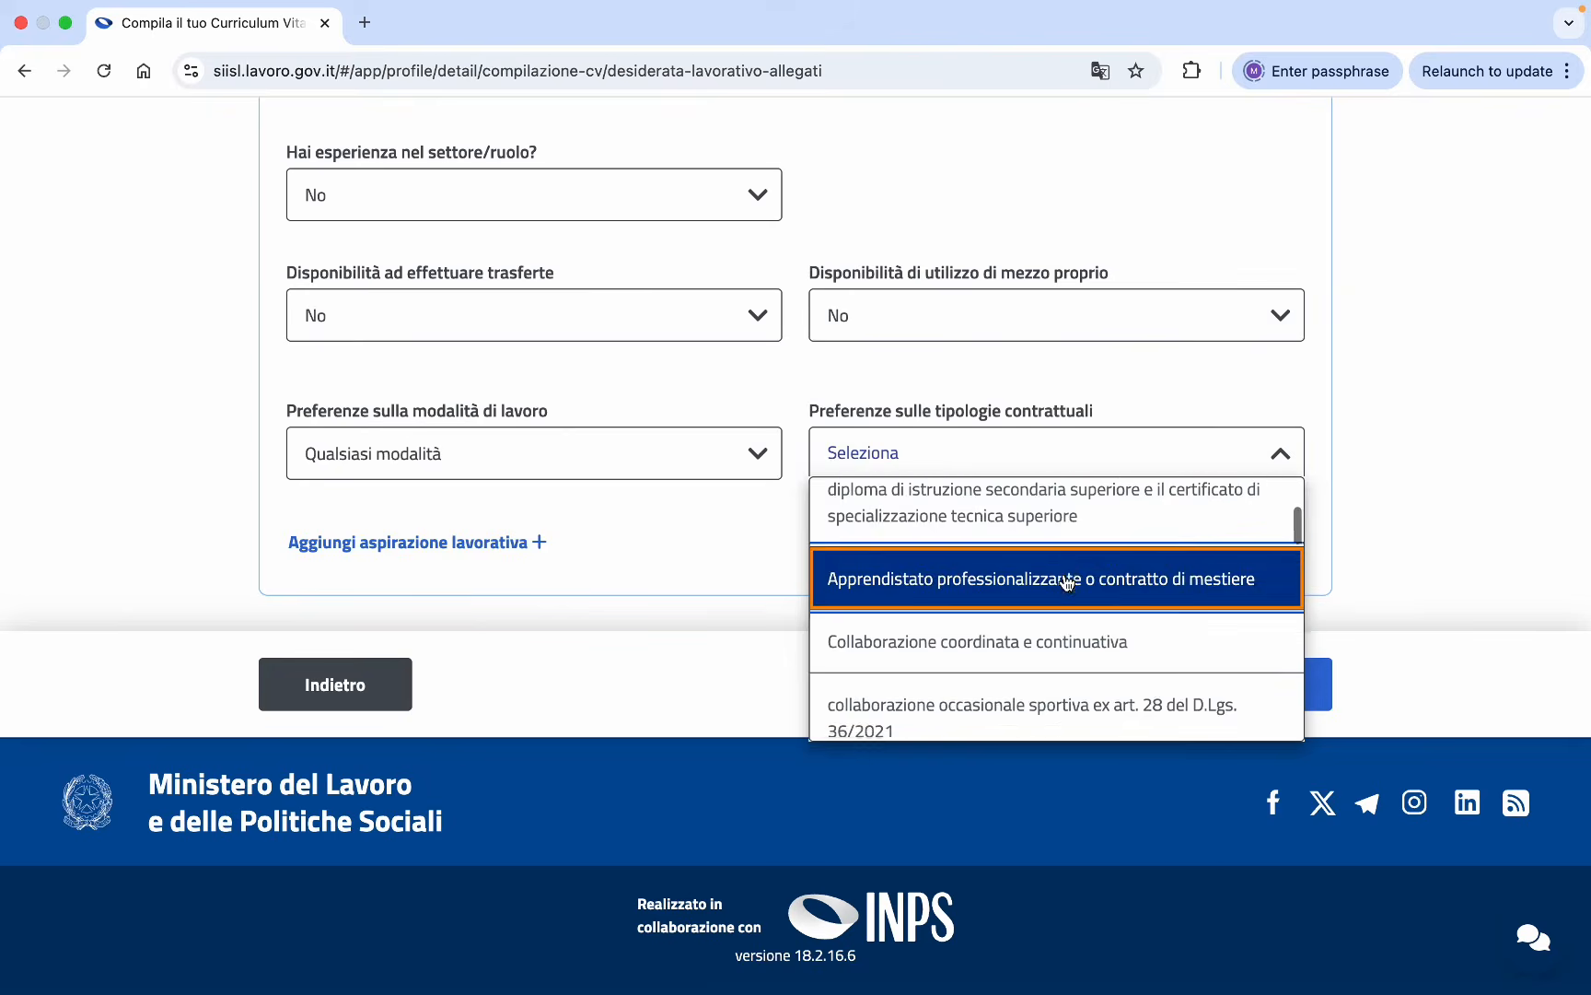
scroll(1067, 582, up, 1)
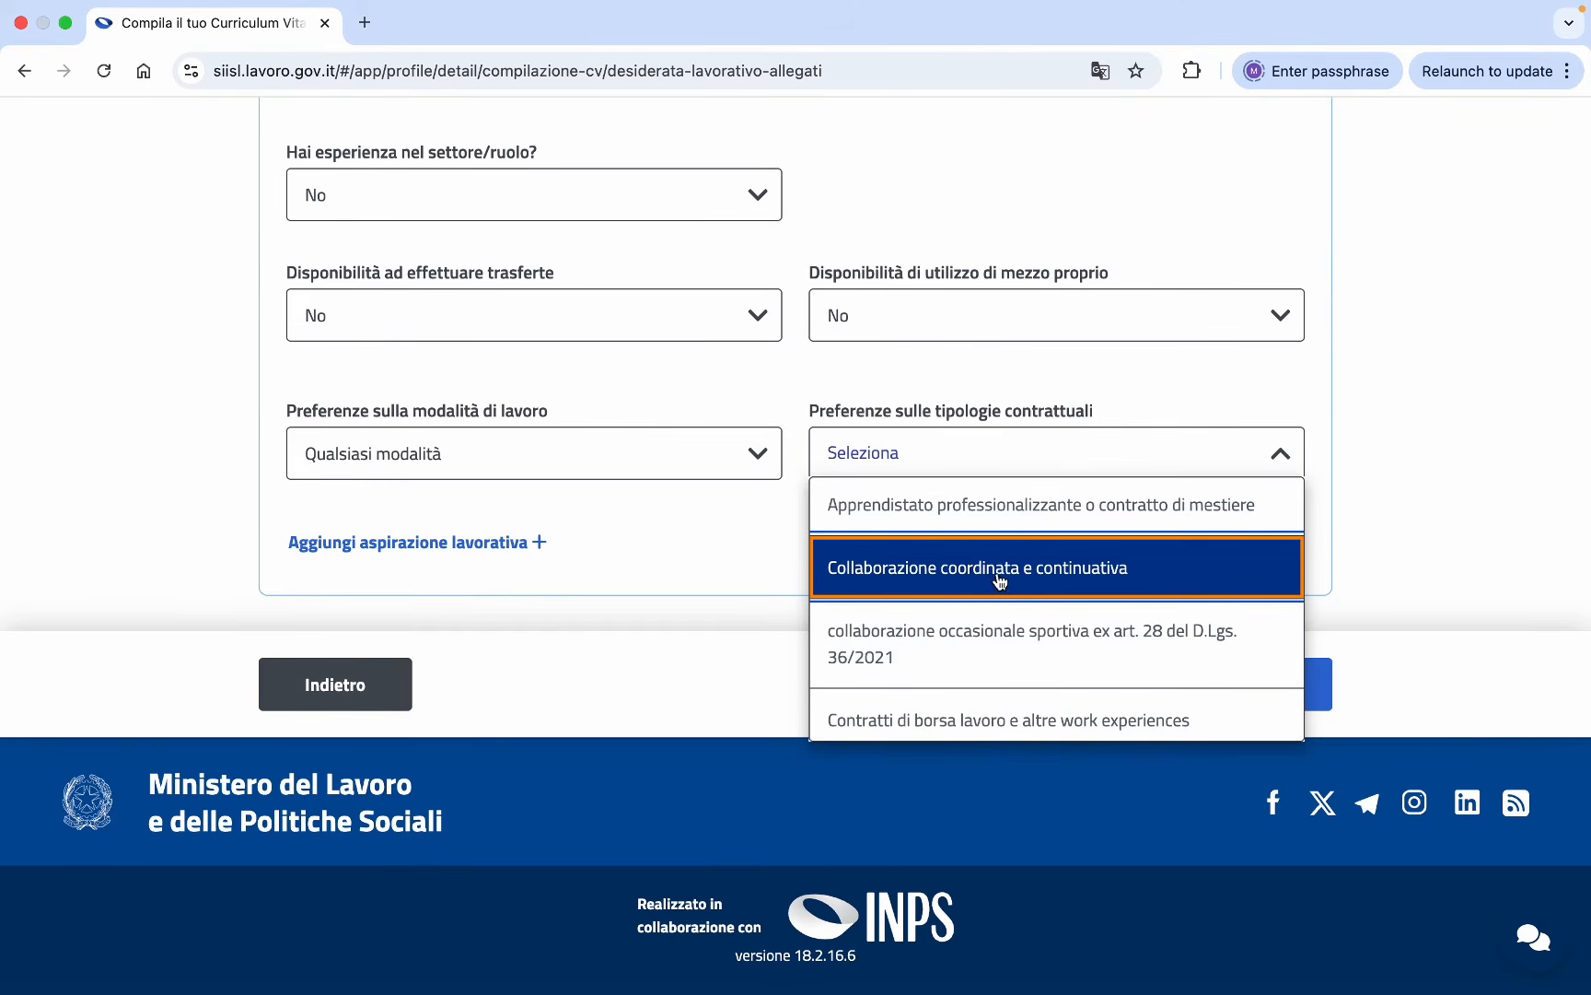
click(950, 578)
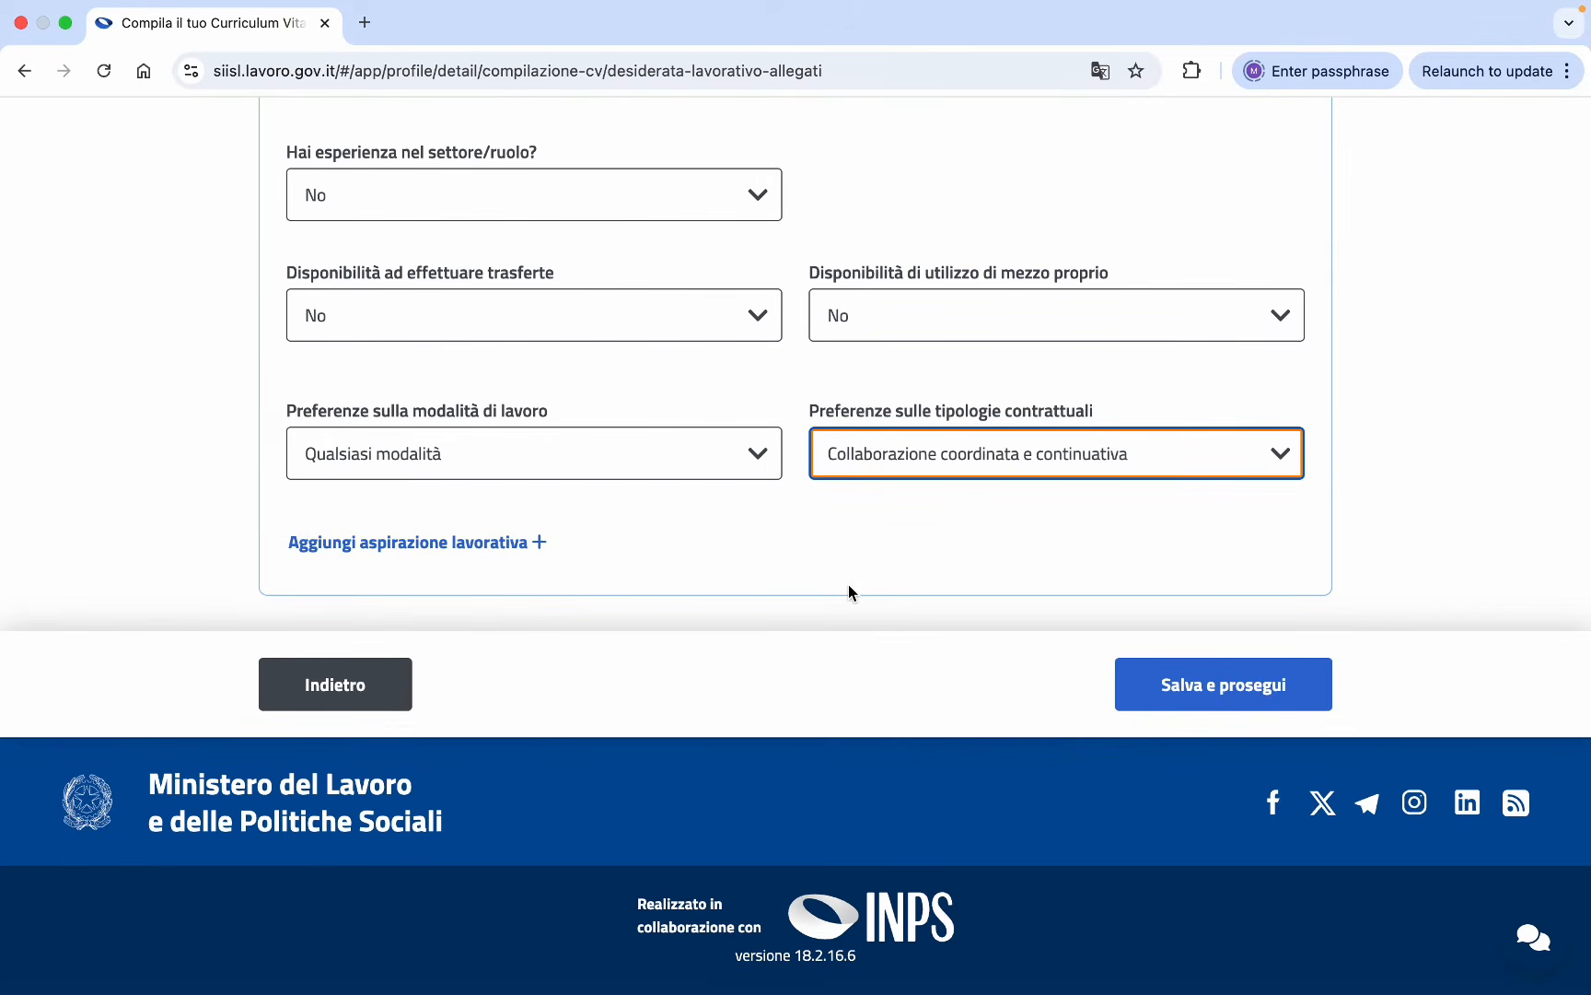
click(1163, 686)
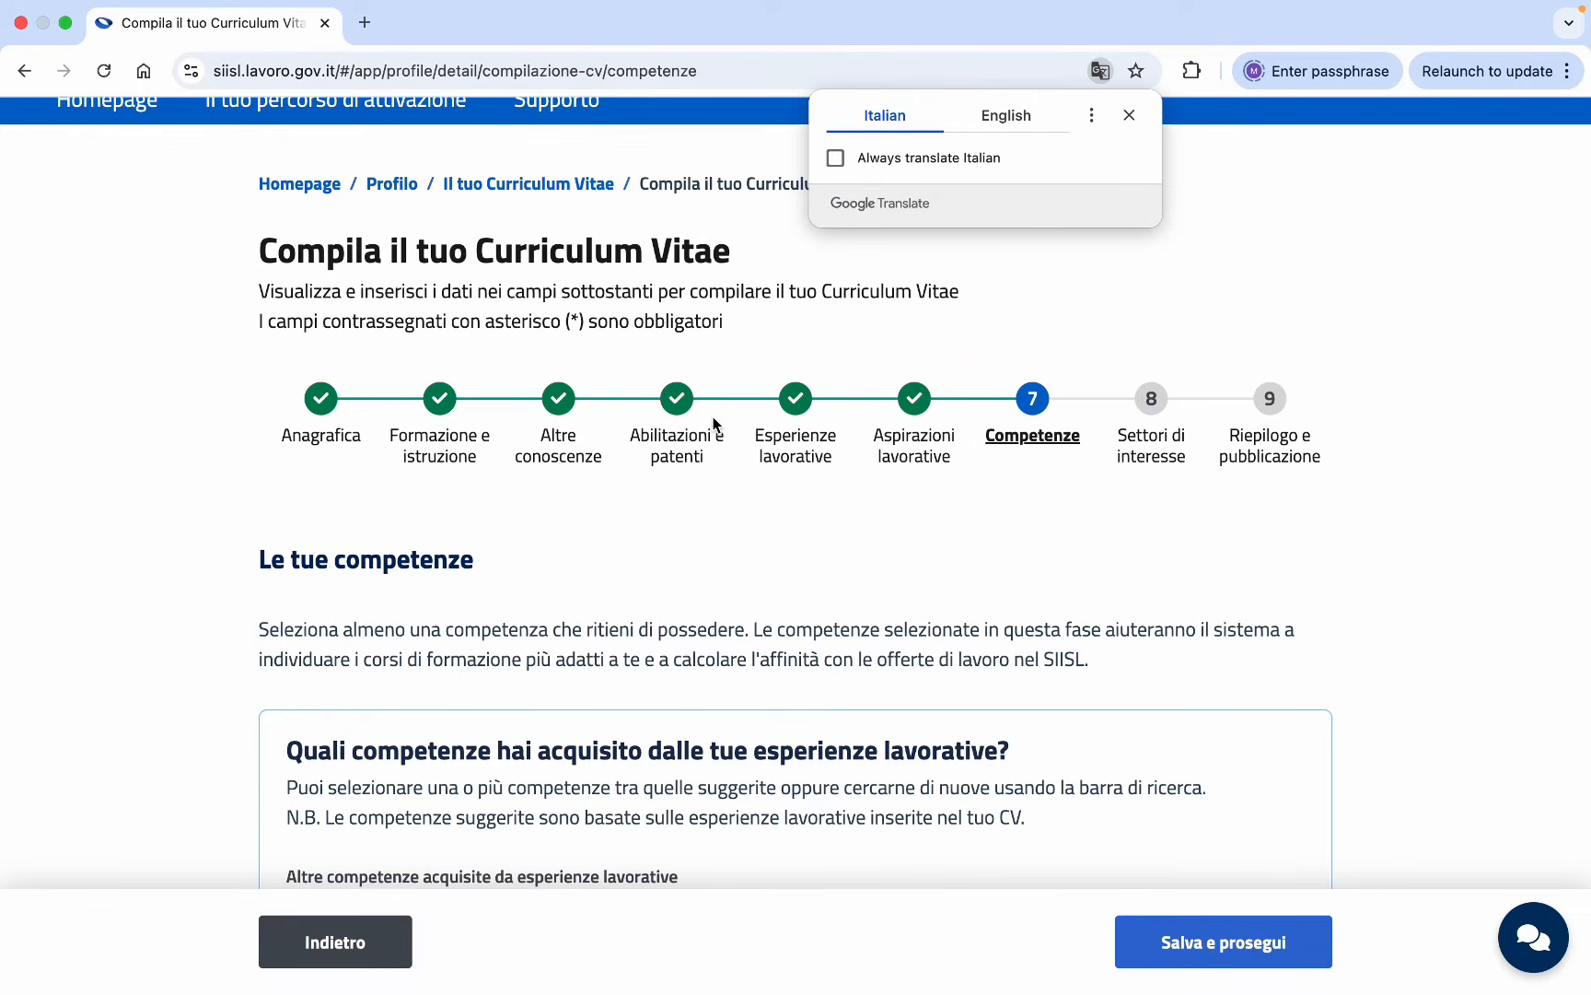
Translate the Competenze page of the CV from Italian into English.
scroll(716, 518, down, 1)
scroll(716, 517, down, 1)
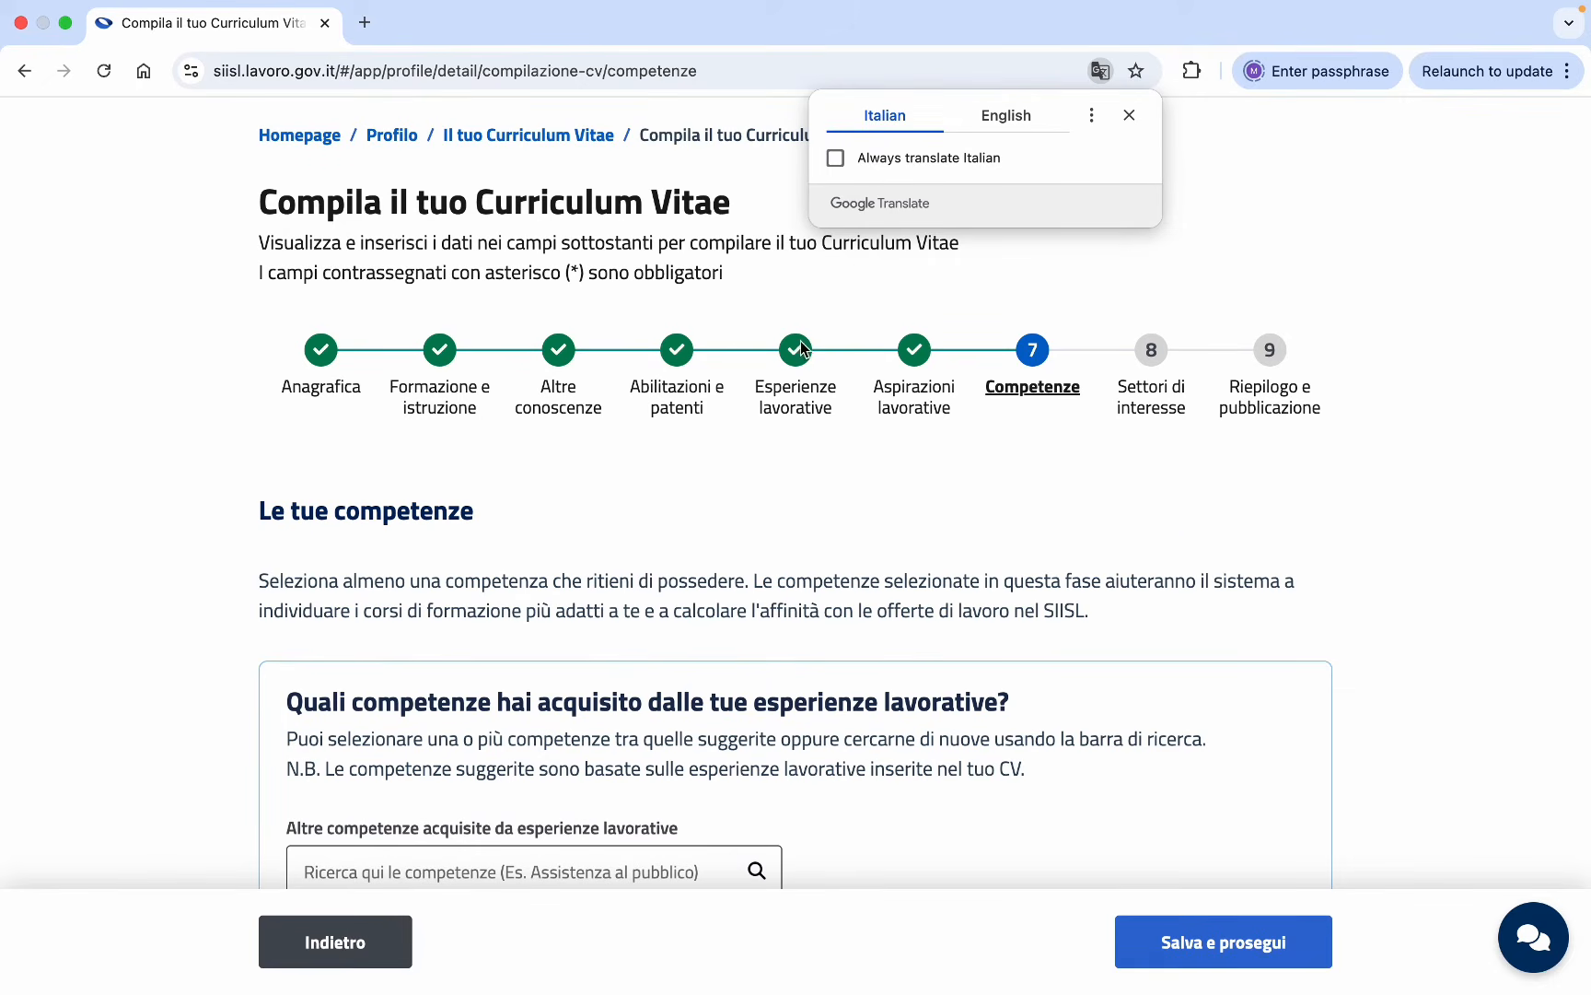
click(978, 129)
Open the options for Other skills acquired from work experience and look through the listed skills.
scroll(906, 284, down, 5)
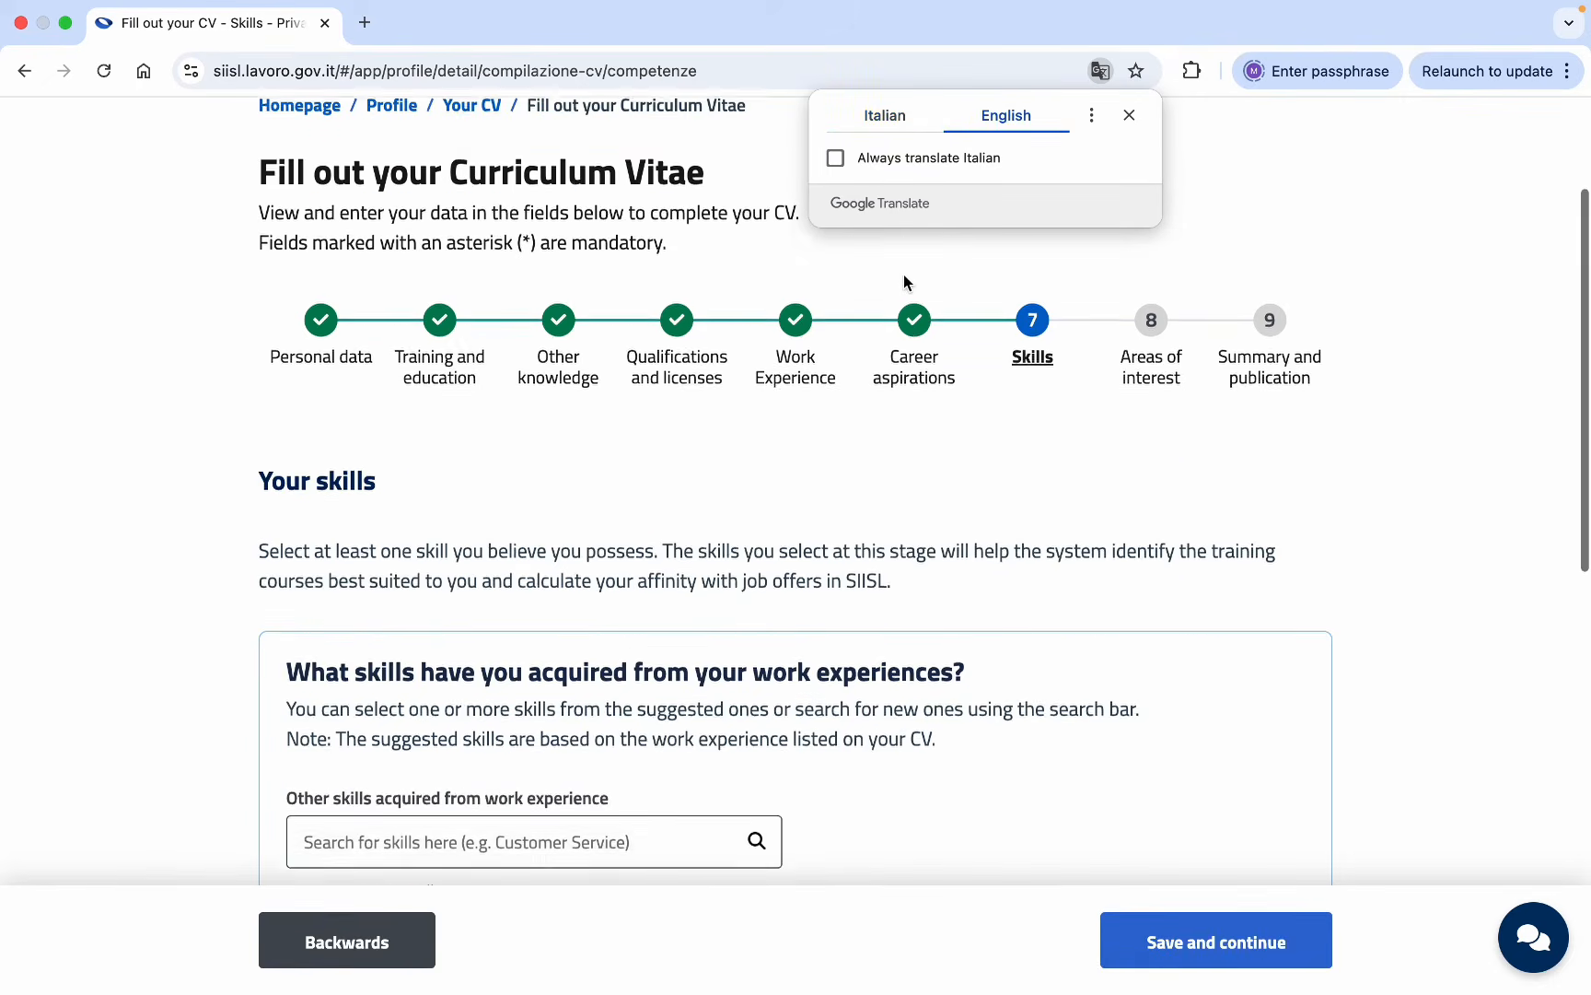
click(641, 627)
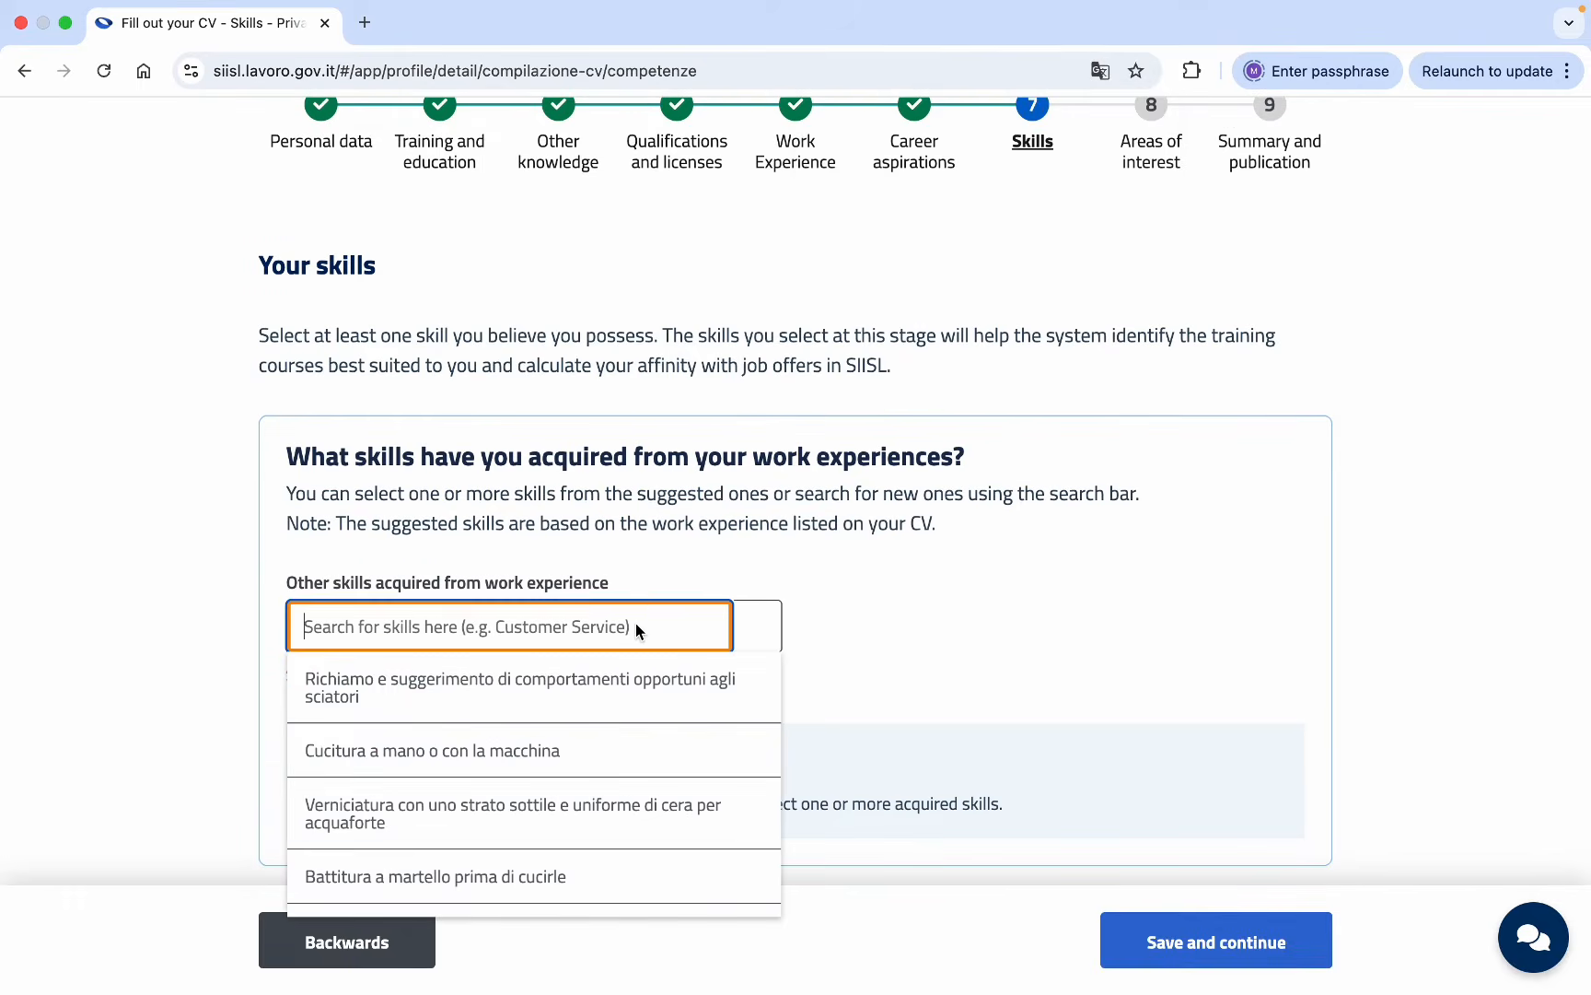
scroll(599, 686, down, 2)
scroll(589, 750, down, 2)
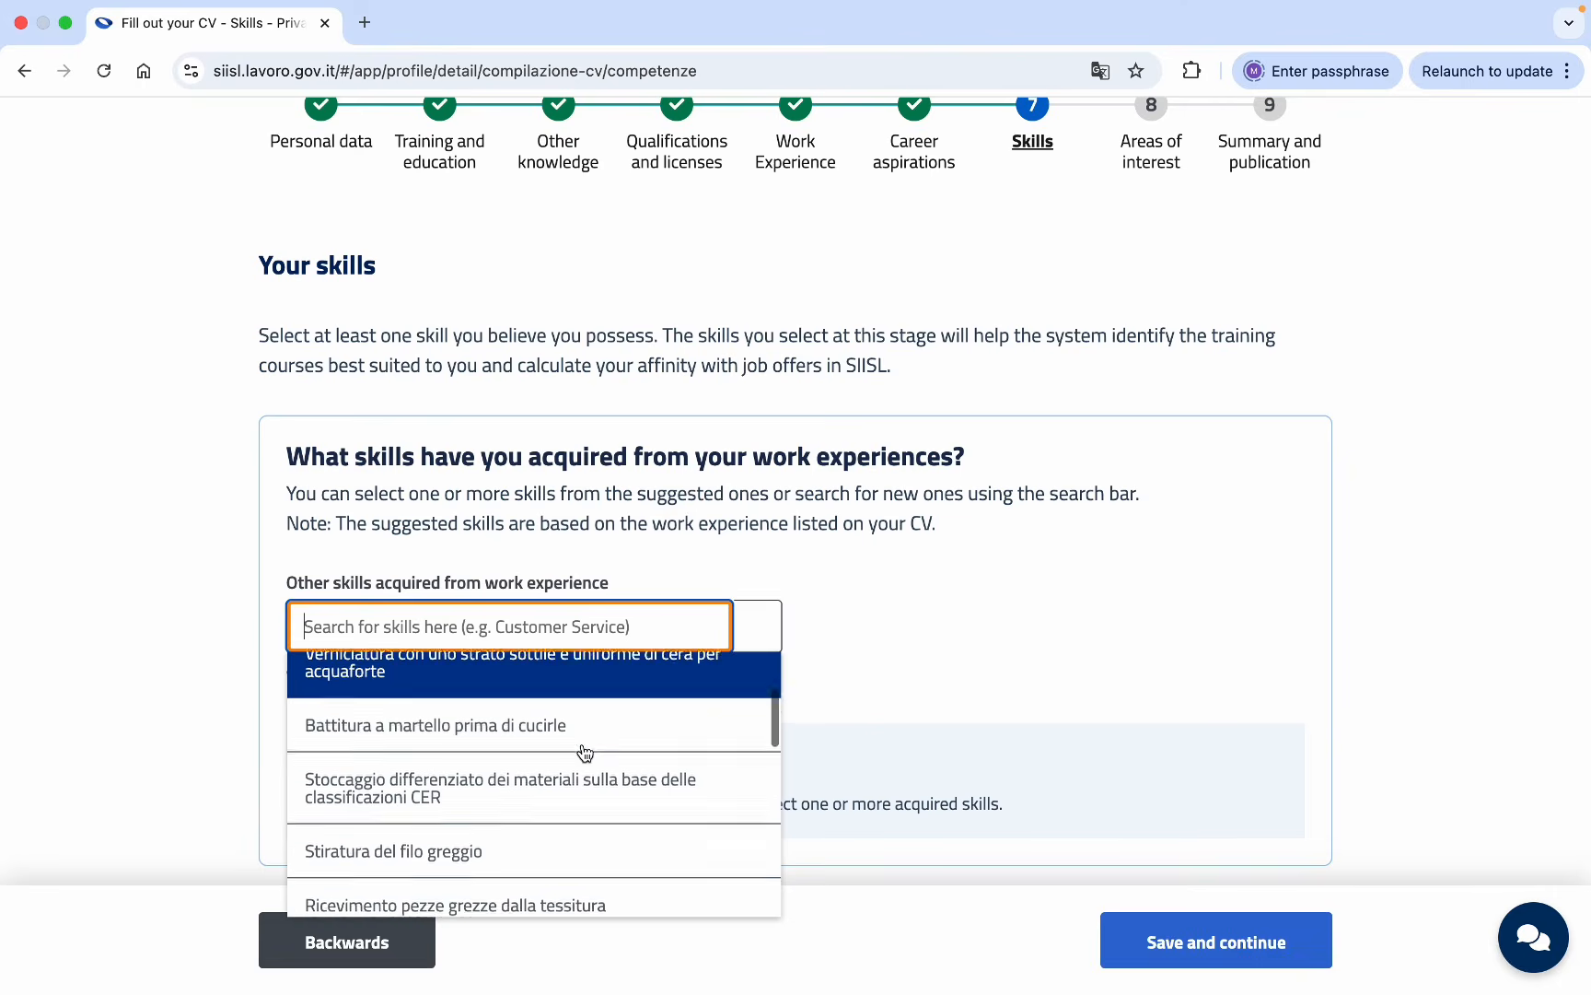
scroll(1031, 510, down, 4)
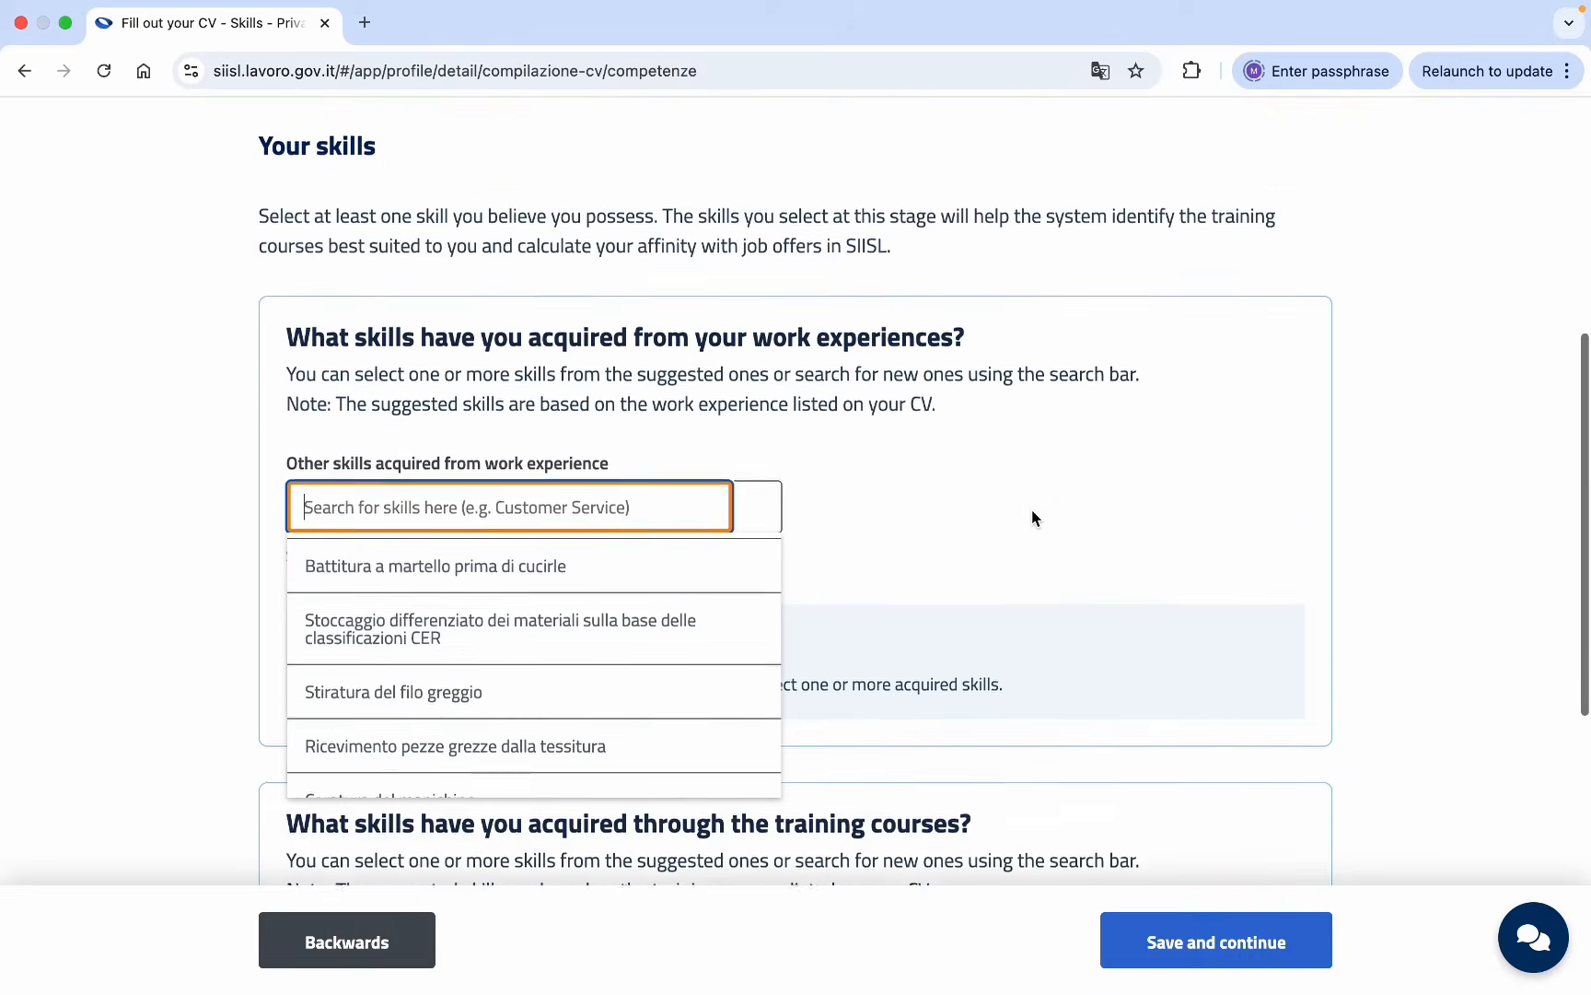
scroll(626, 611, down, 3)
scroll(627, 613, down, 2)
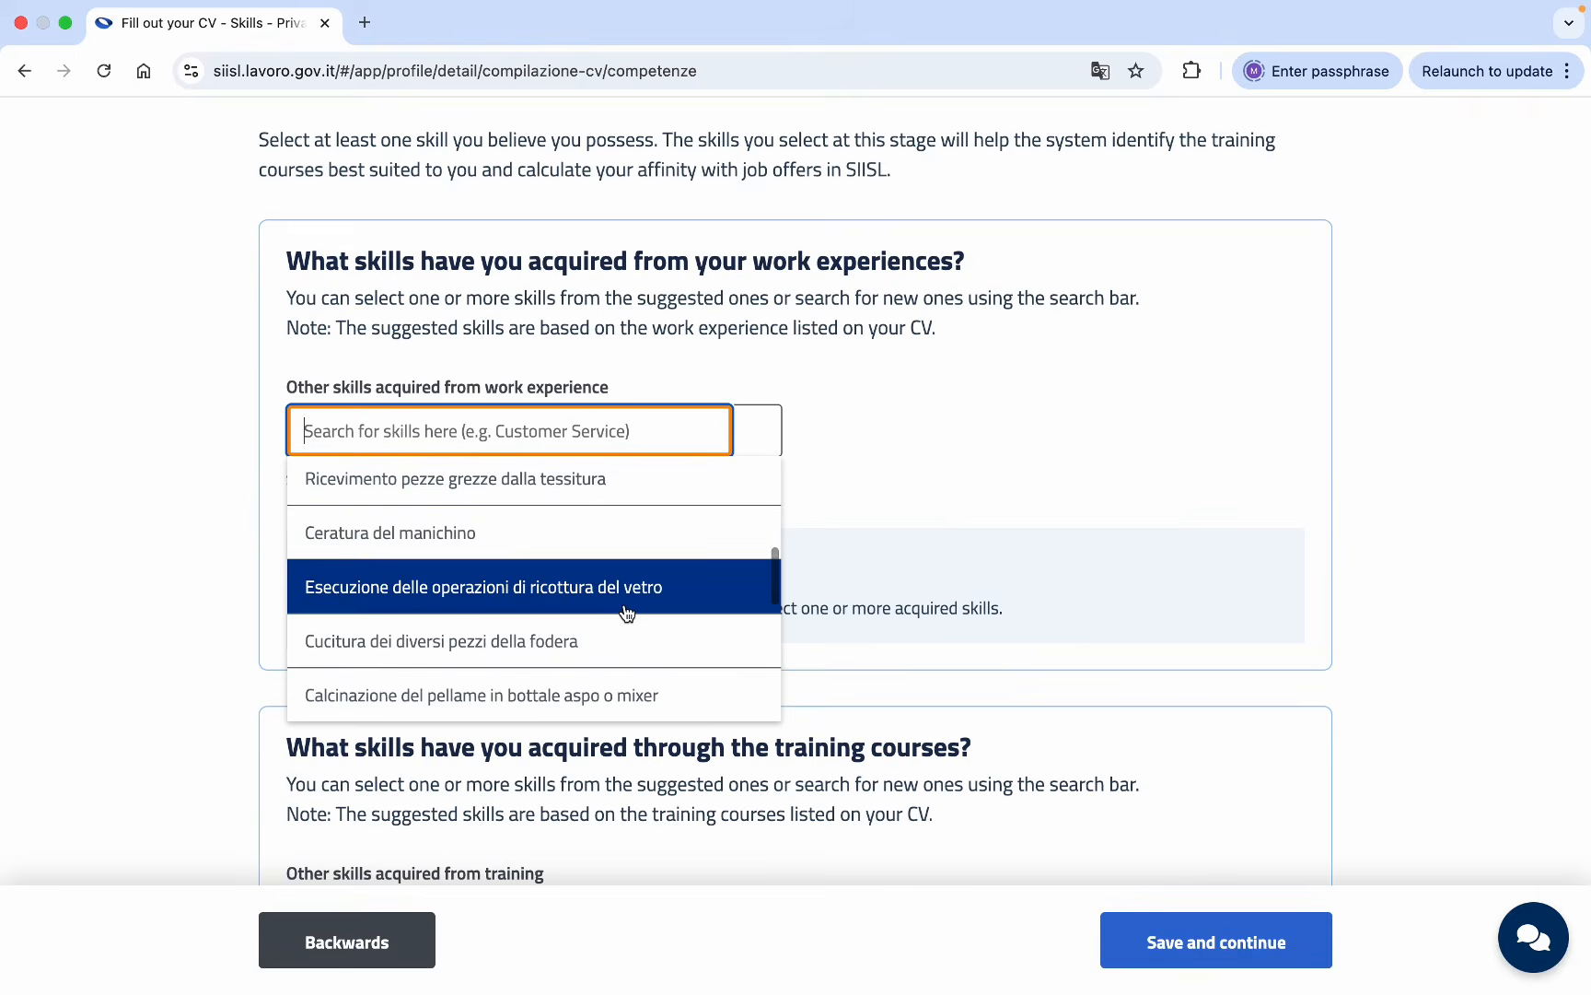
Translate the open list of work experience skills from Italian into English again.
click(1101, 70)
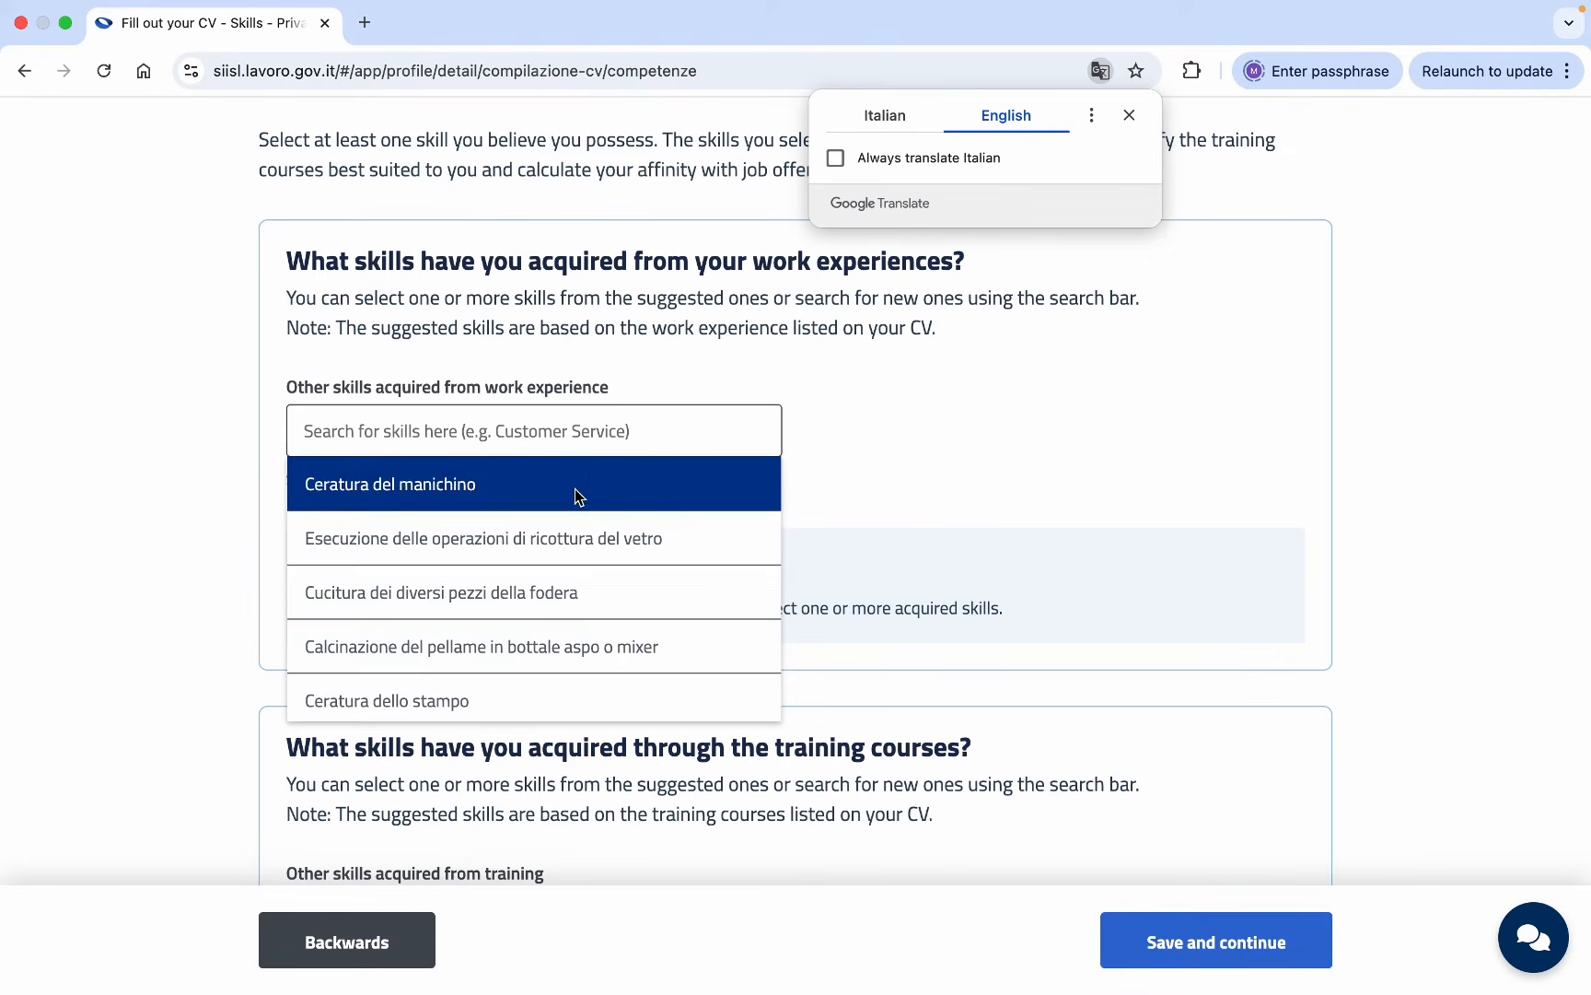
scroll(575, 490, down, 2)
scroll(576, 493, down, 6)
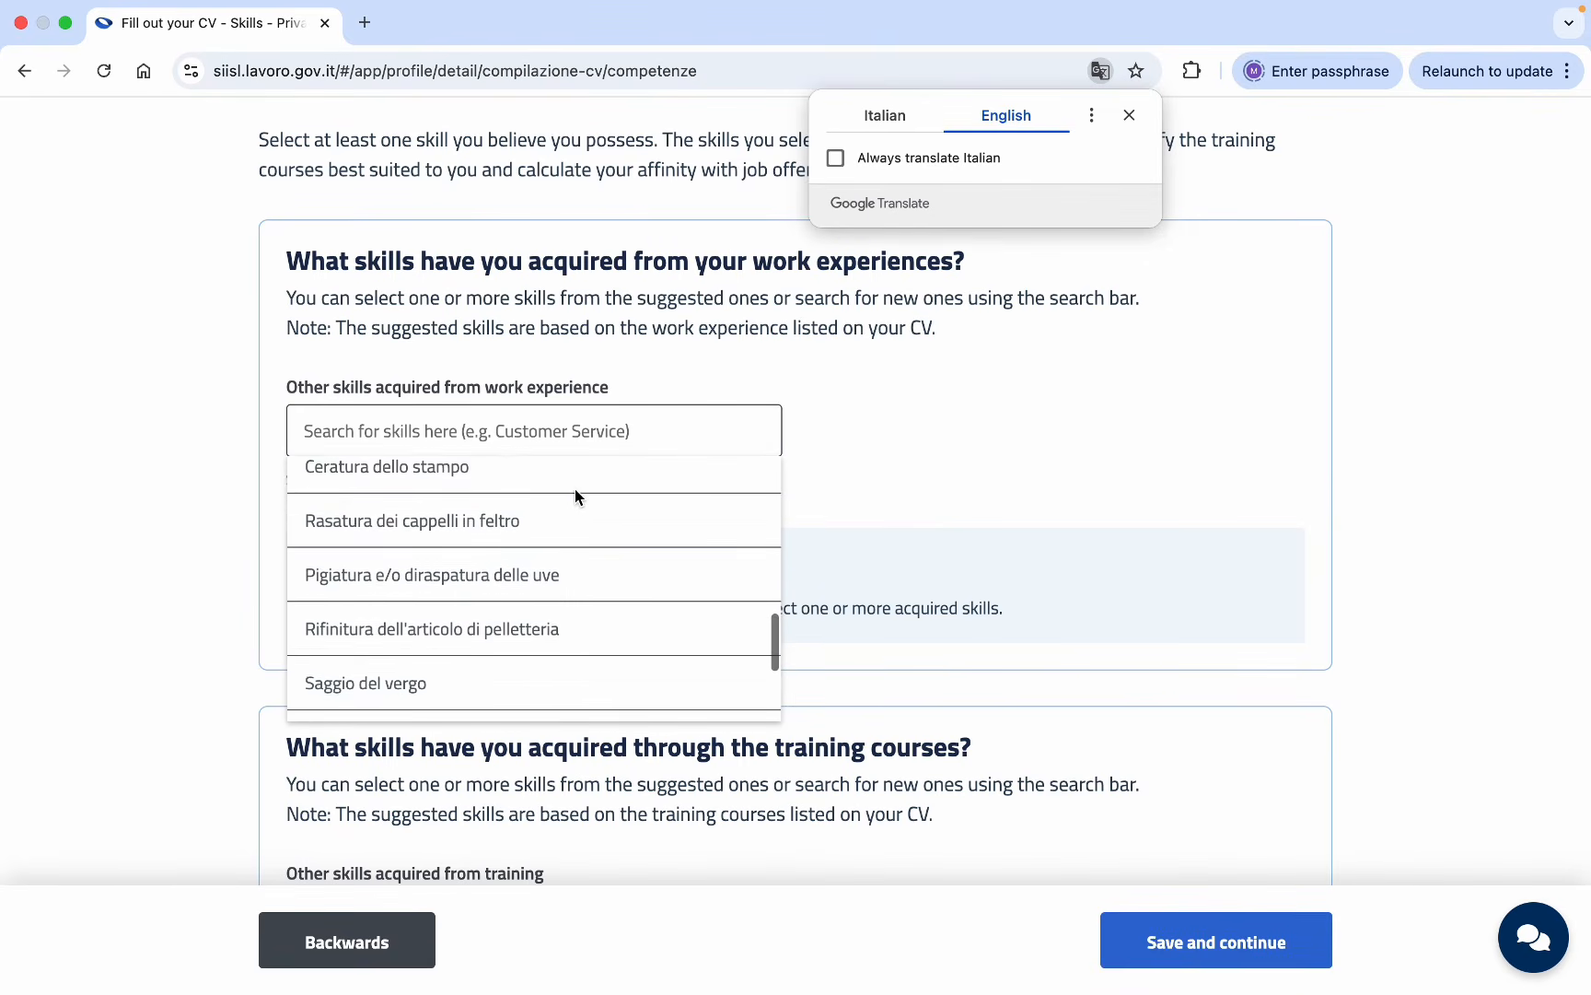
scroll(574, 489, down, 2)
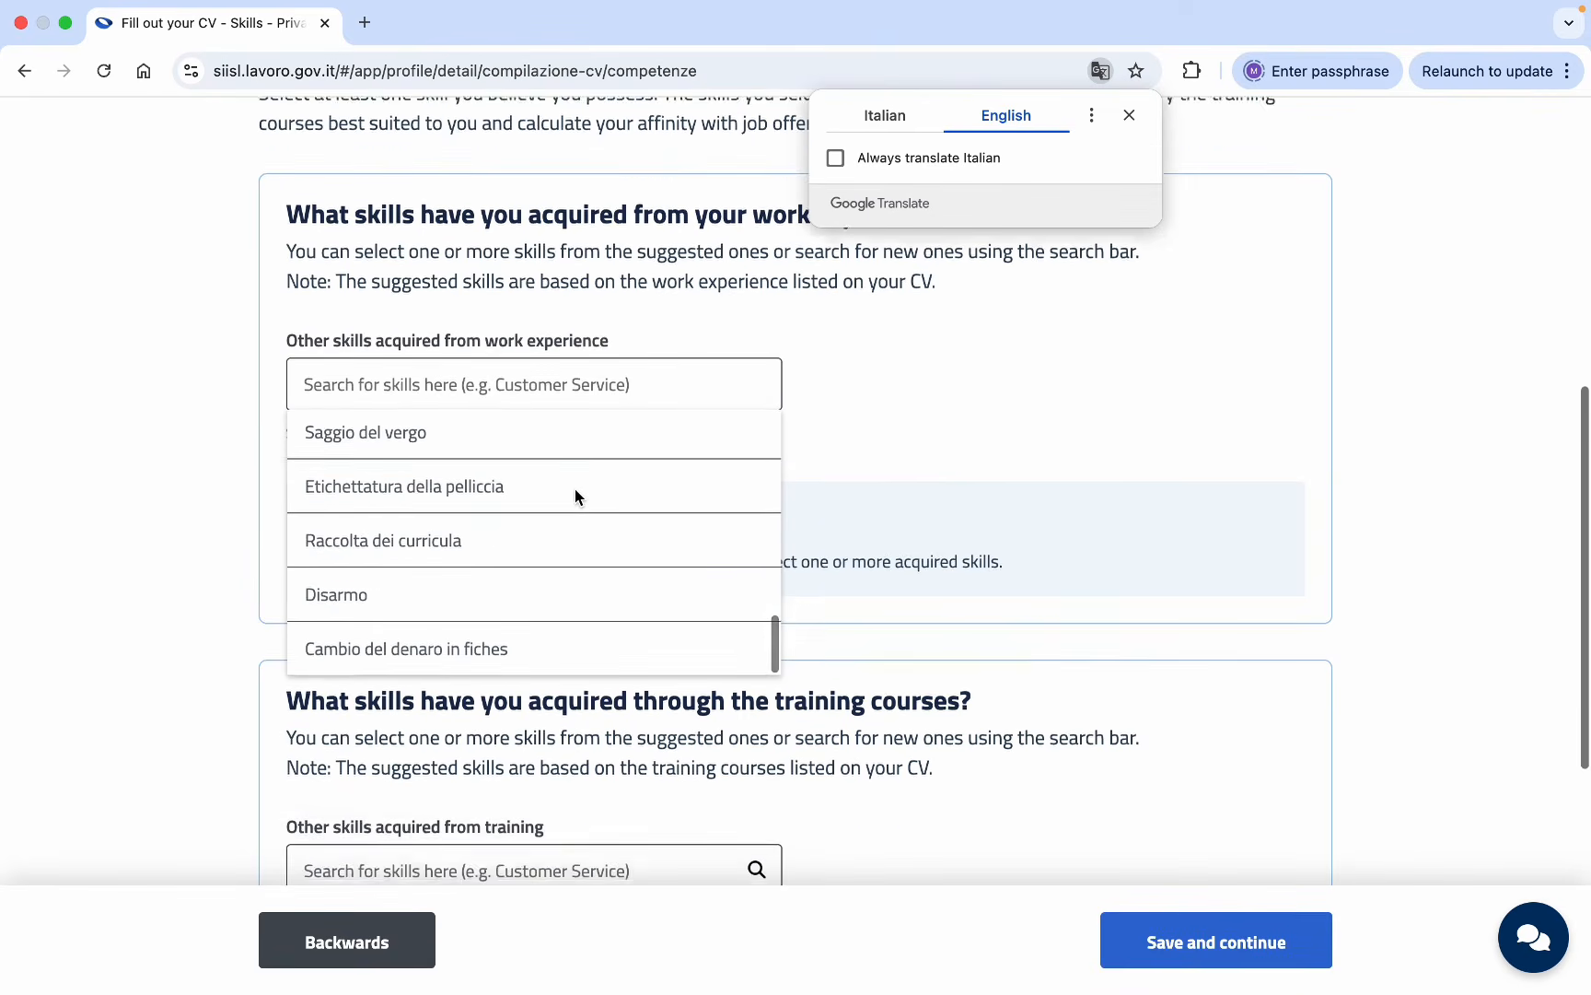
scroll(575, 490, up, 5)
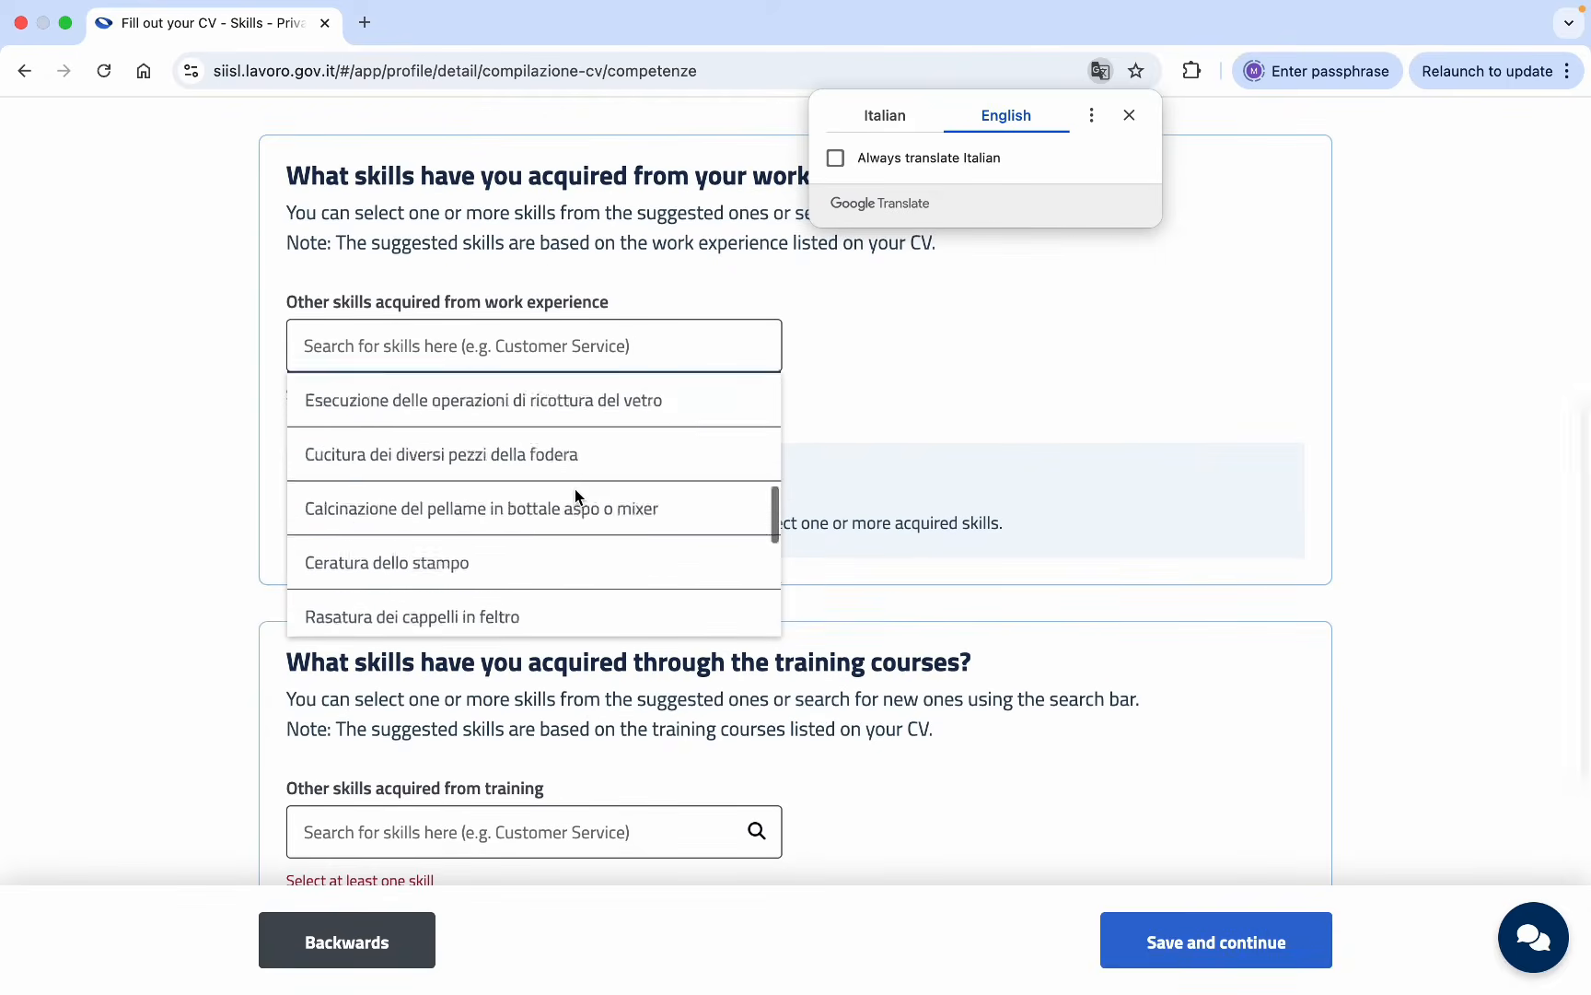
click(879, 116)
click(1001, 116)
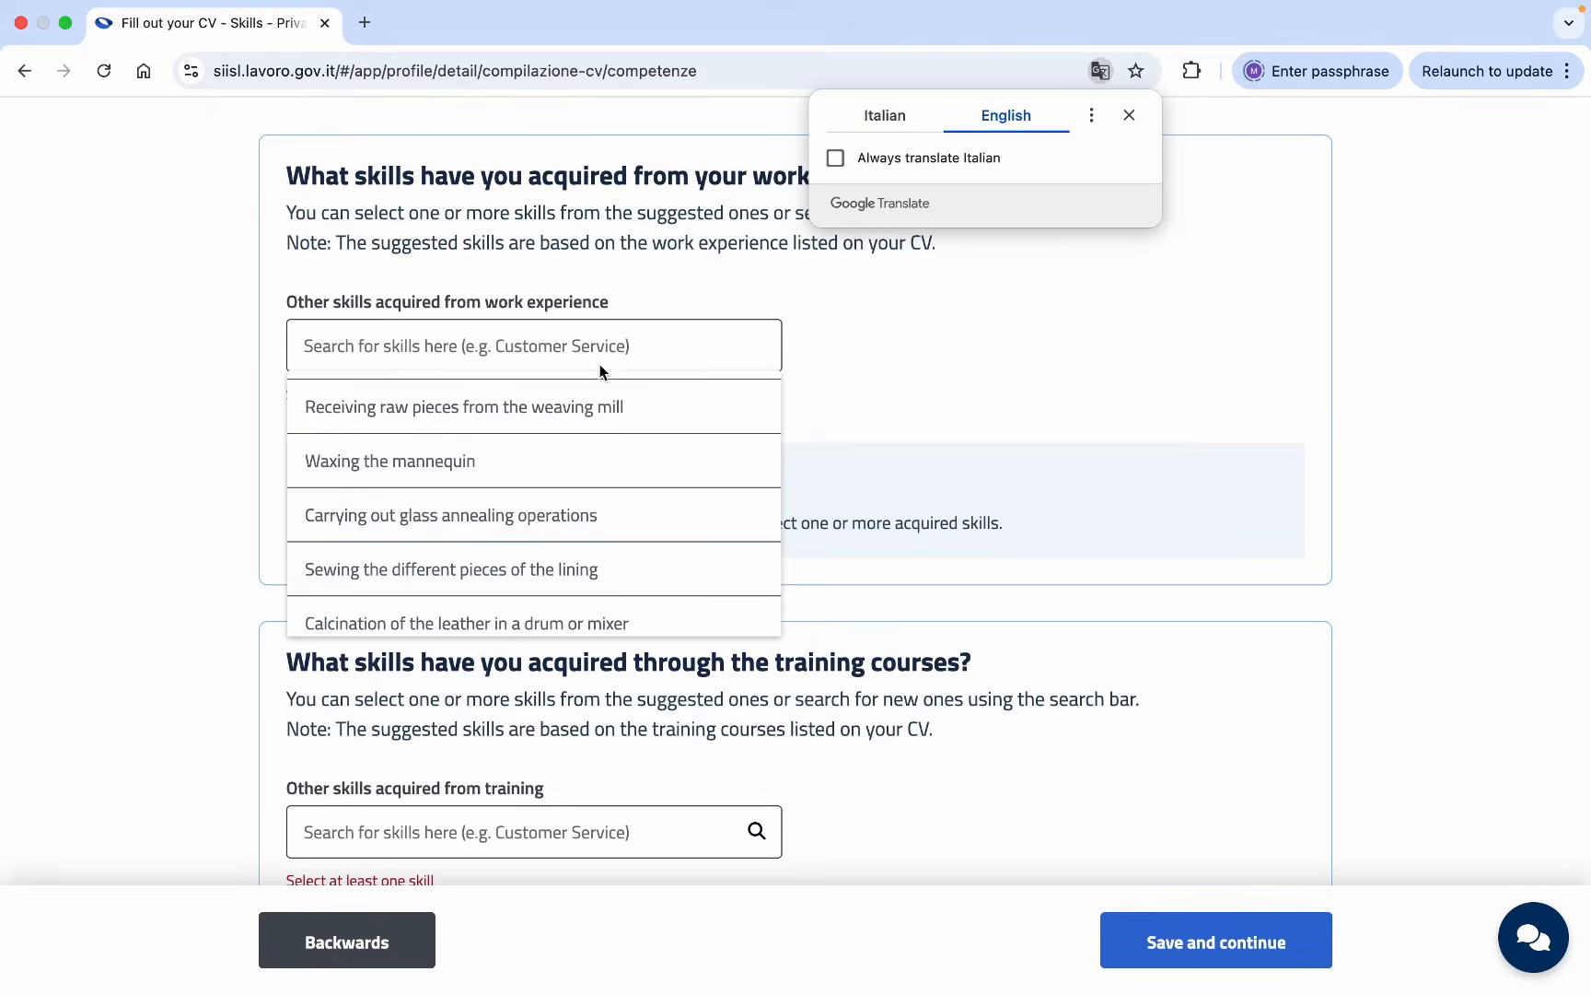
Add Collection of CVs as a skill acquired from work experience.
scroll(550, 428, down, 1)
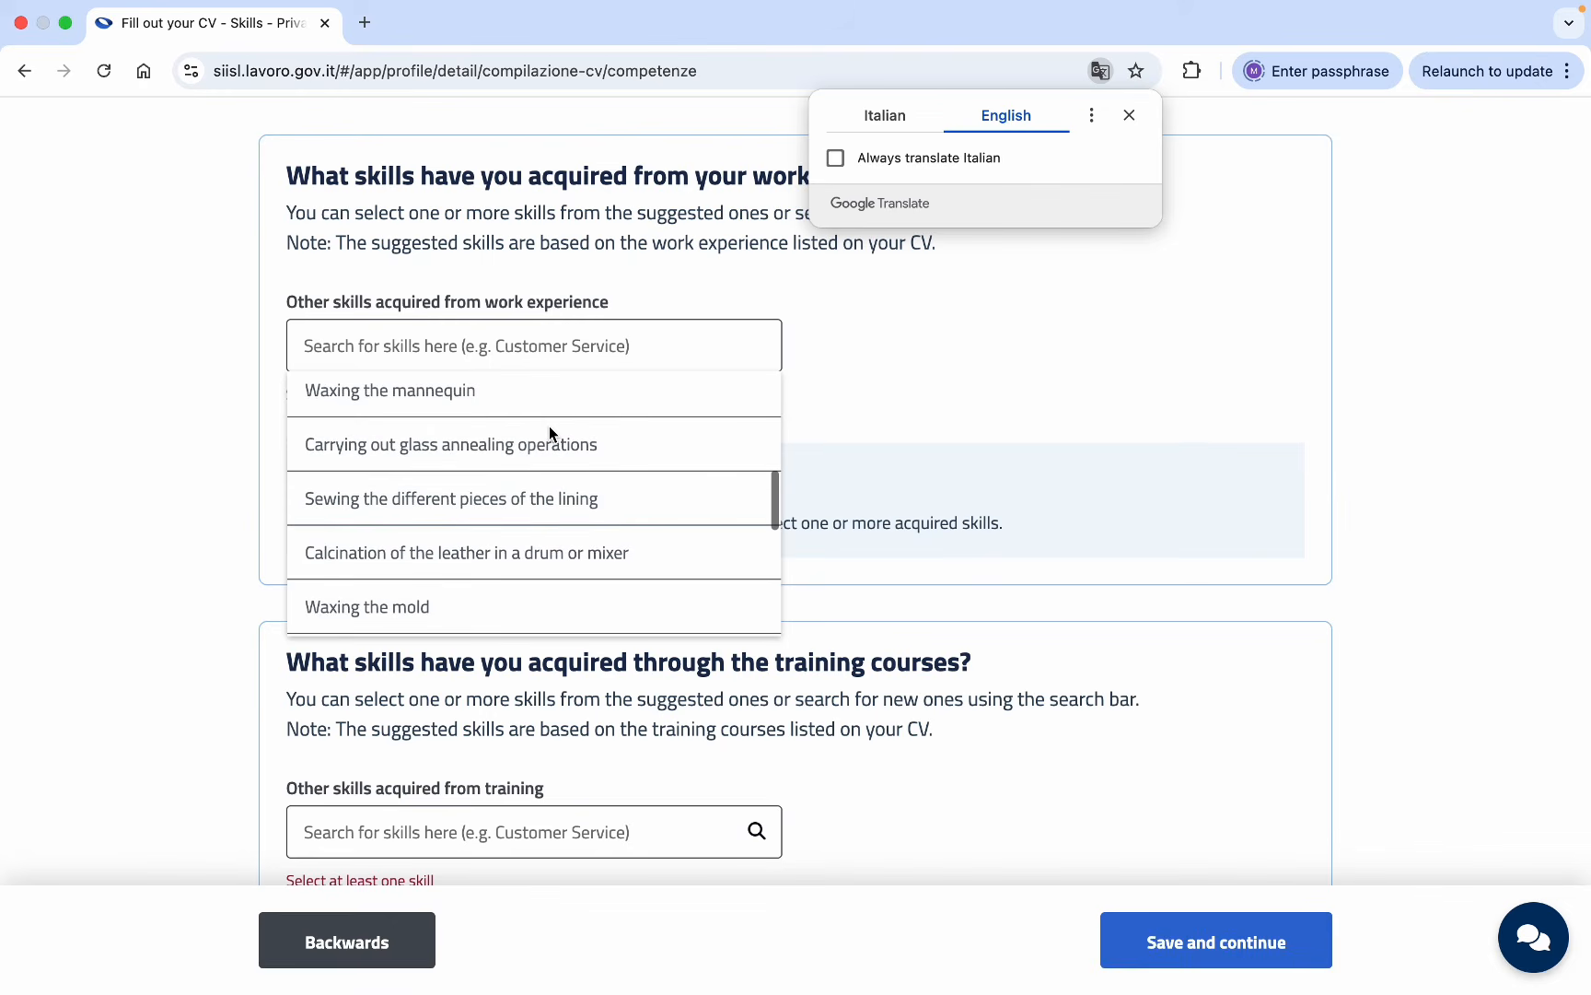
scroll(550, 430, down, 3)
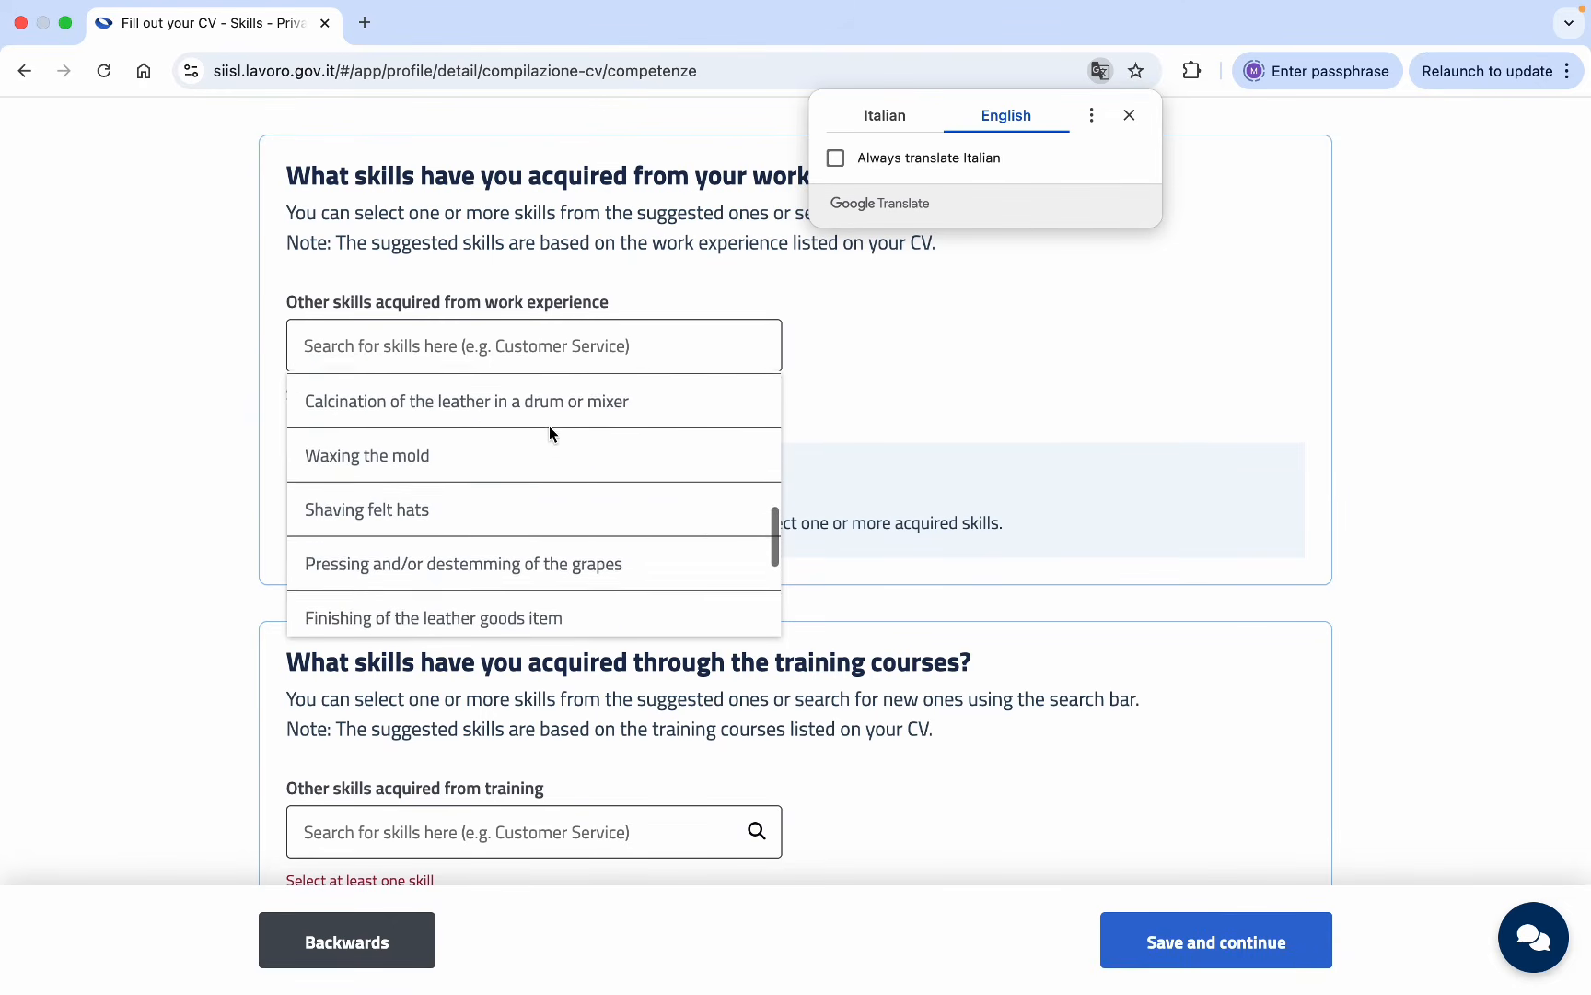
scroll(550, 431, down, 3)
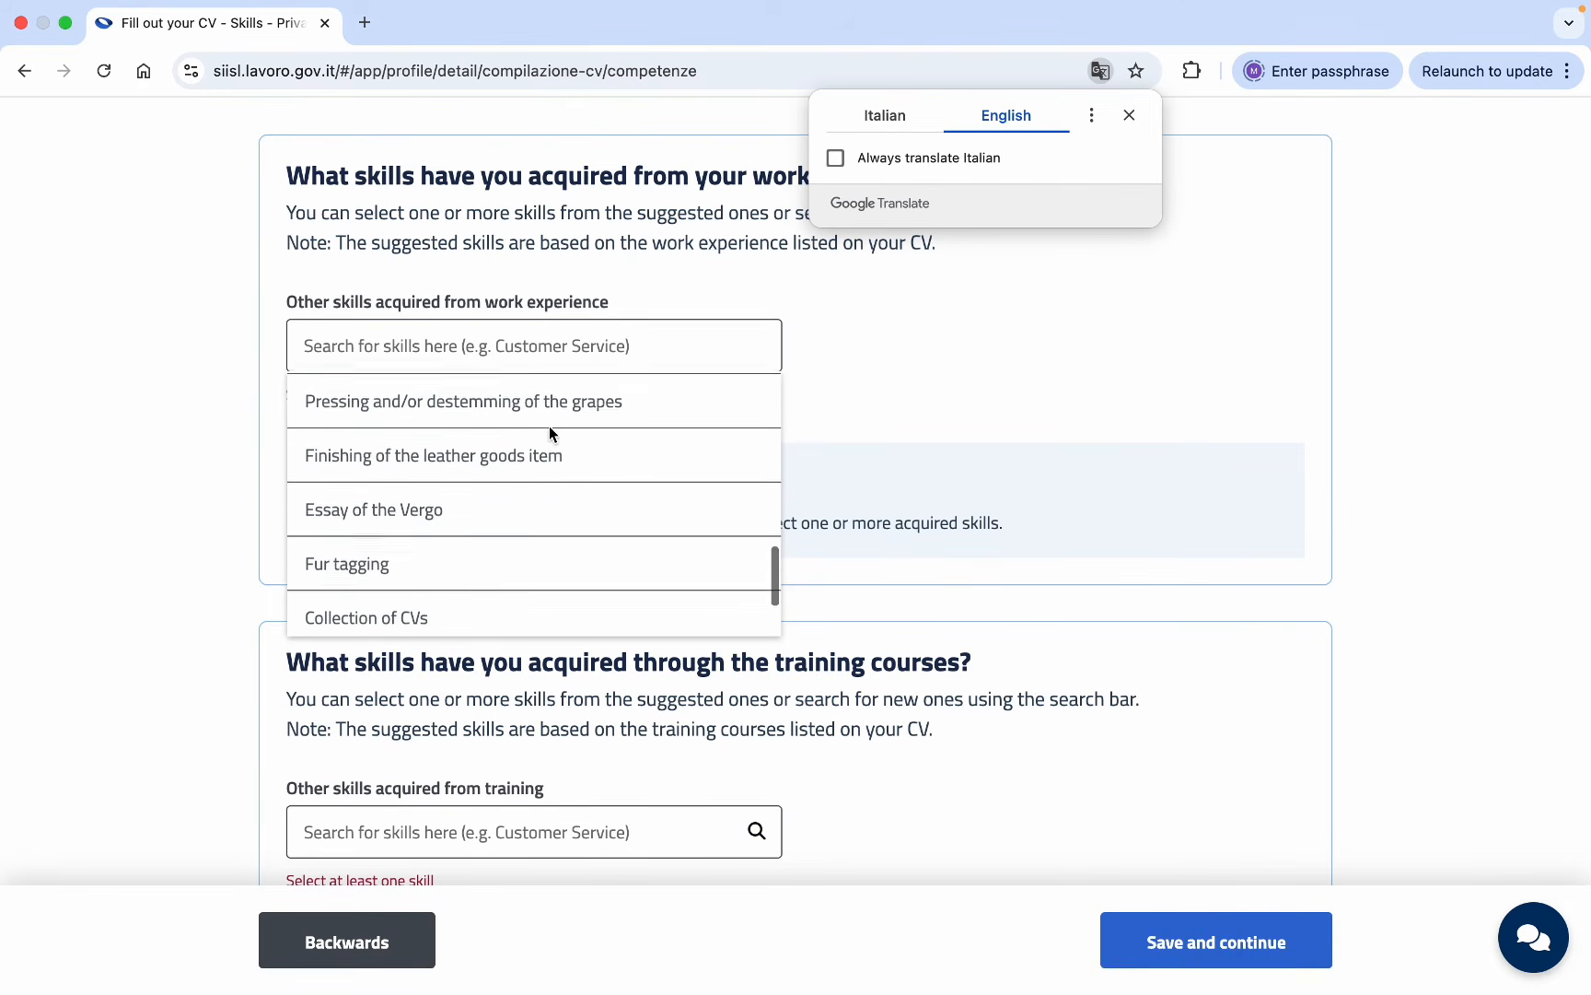
scroll(550, 431, down, 2)
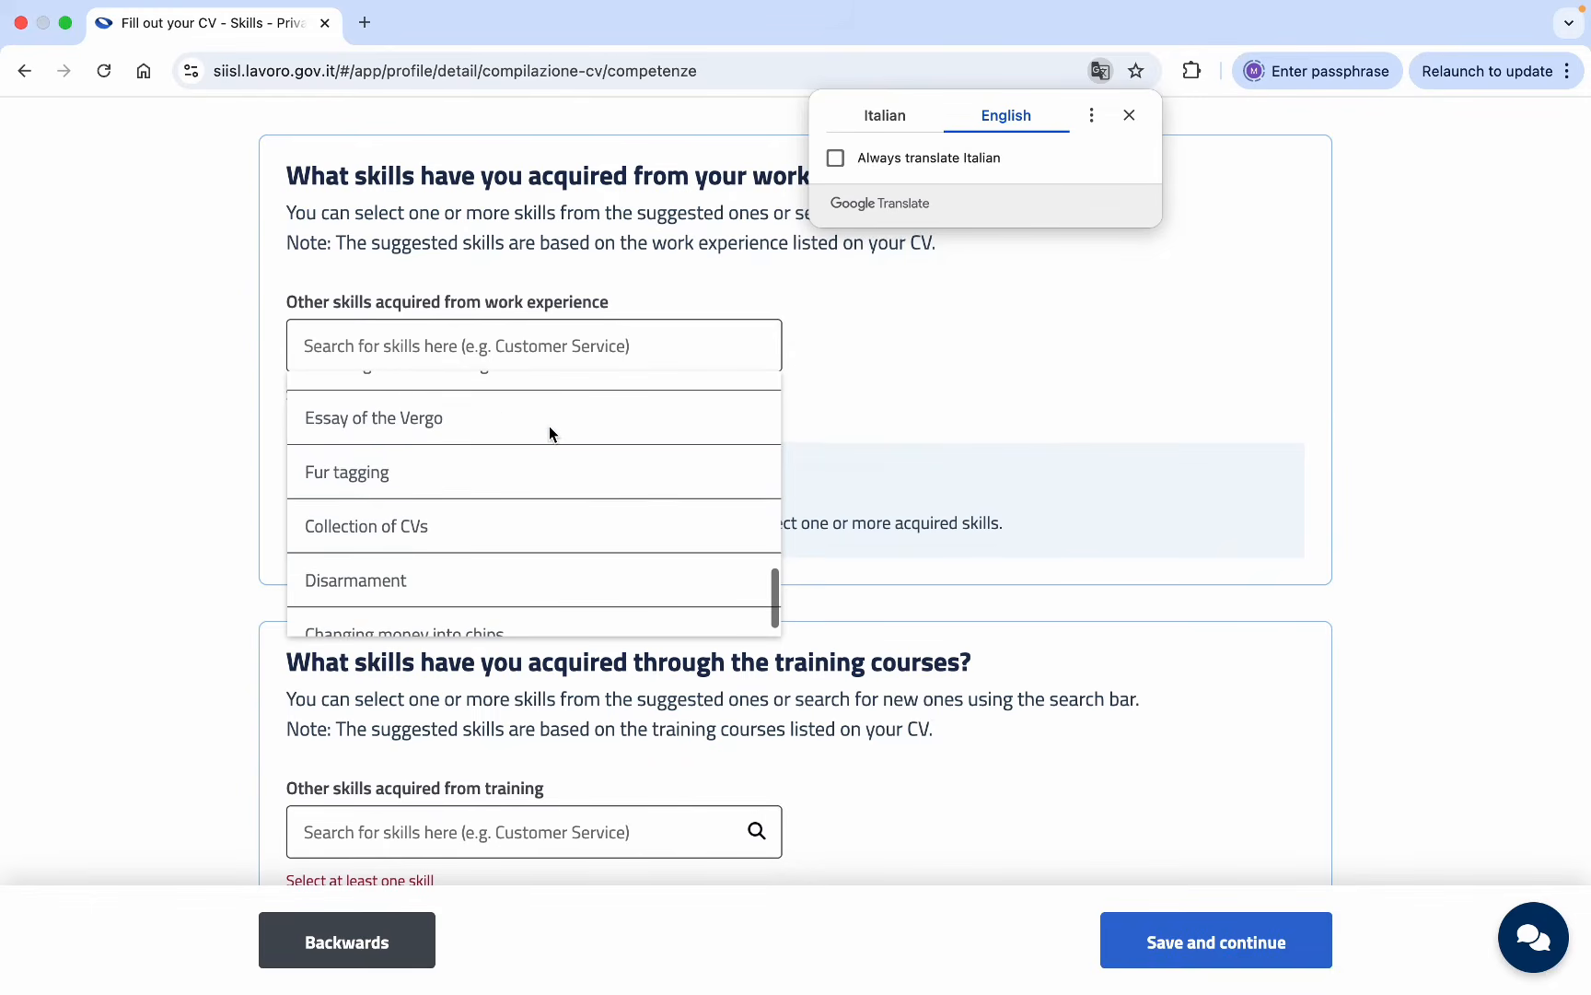
scroll(548, 425, down, 1)
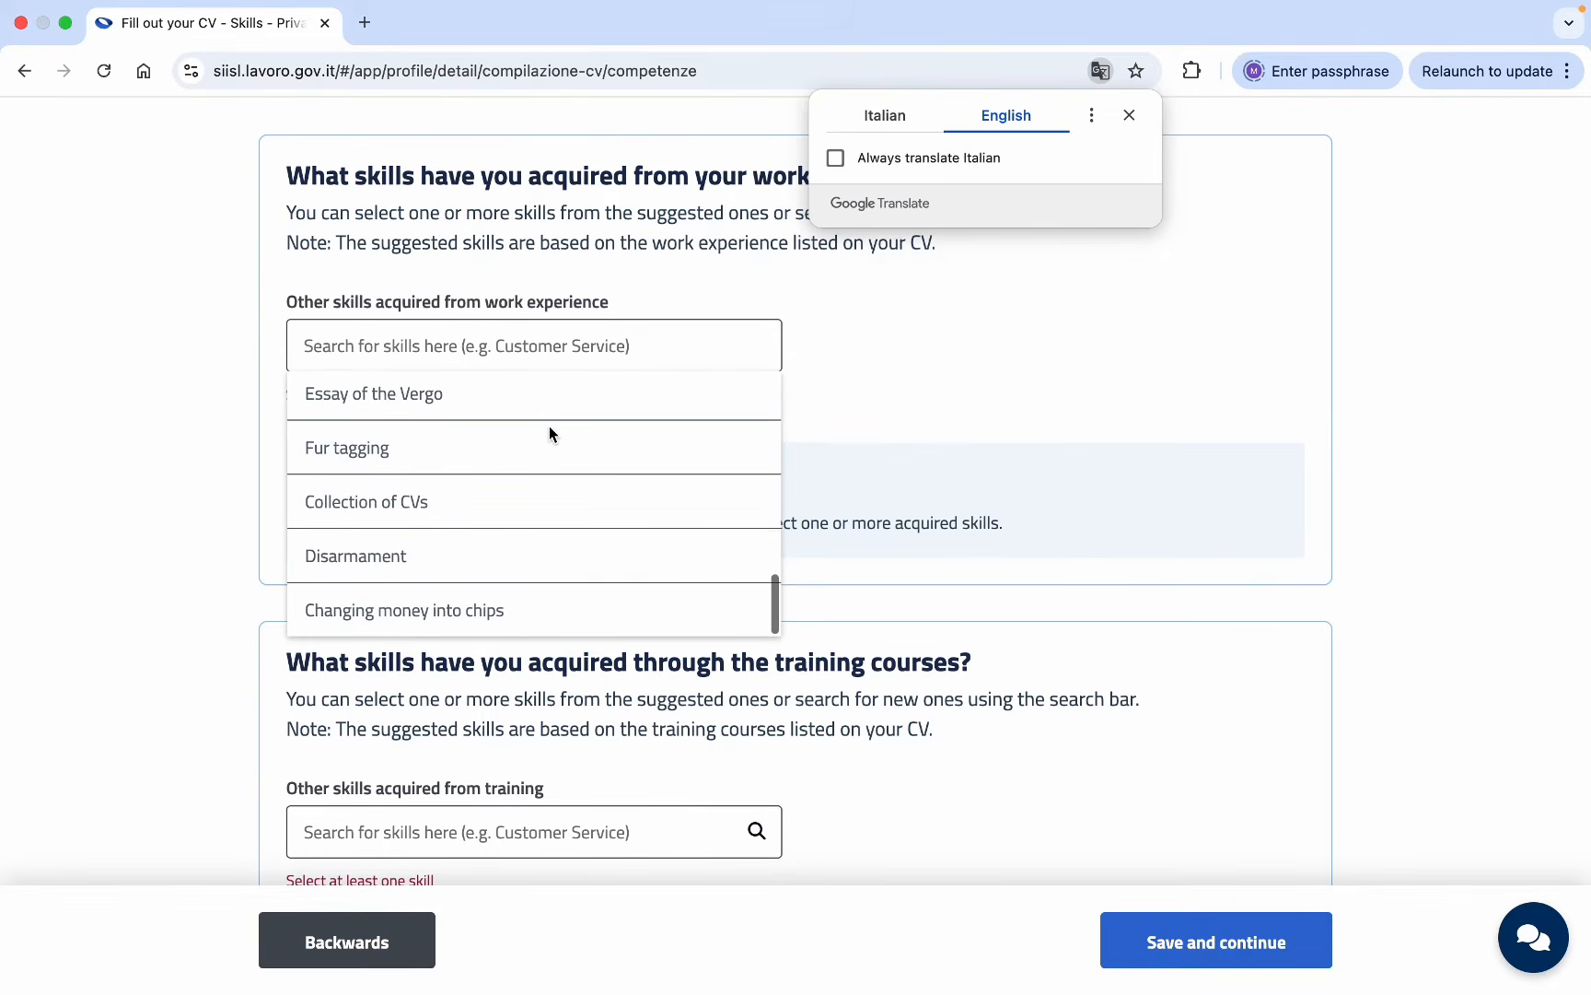
click(491, 500)
Add System testing as a skill acquired through training courses.
scroll(636, 449, down, 4)
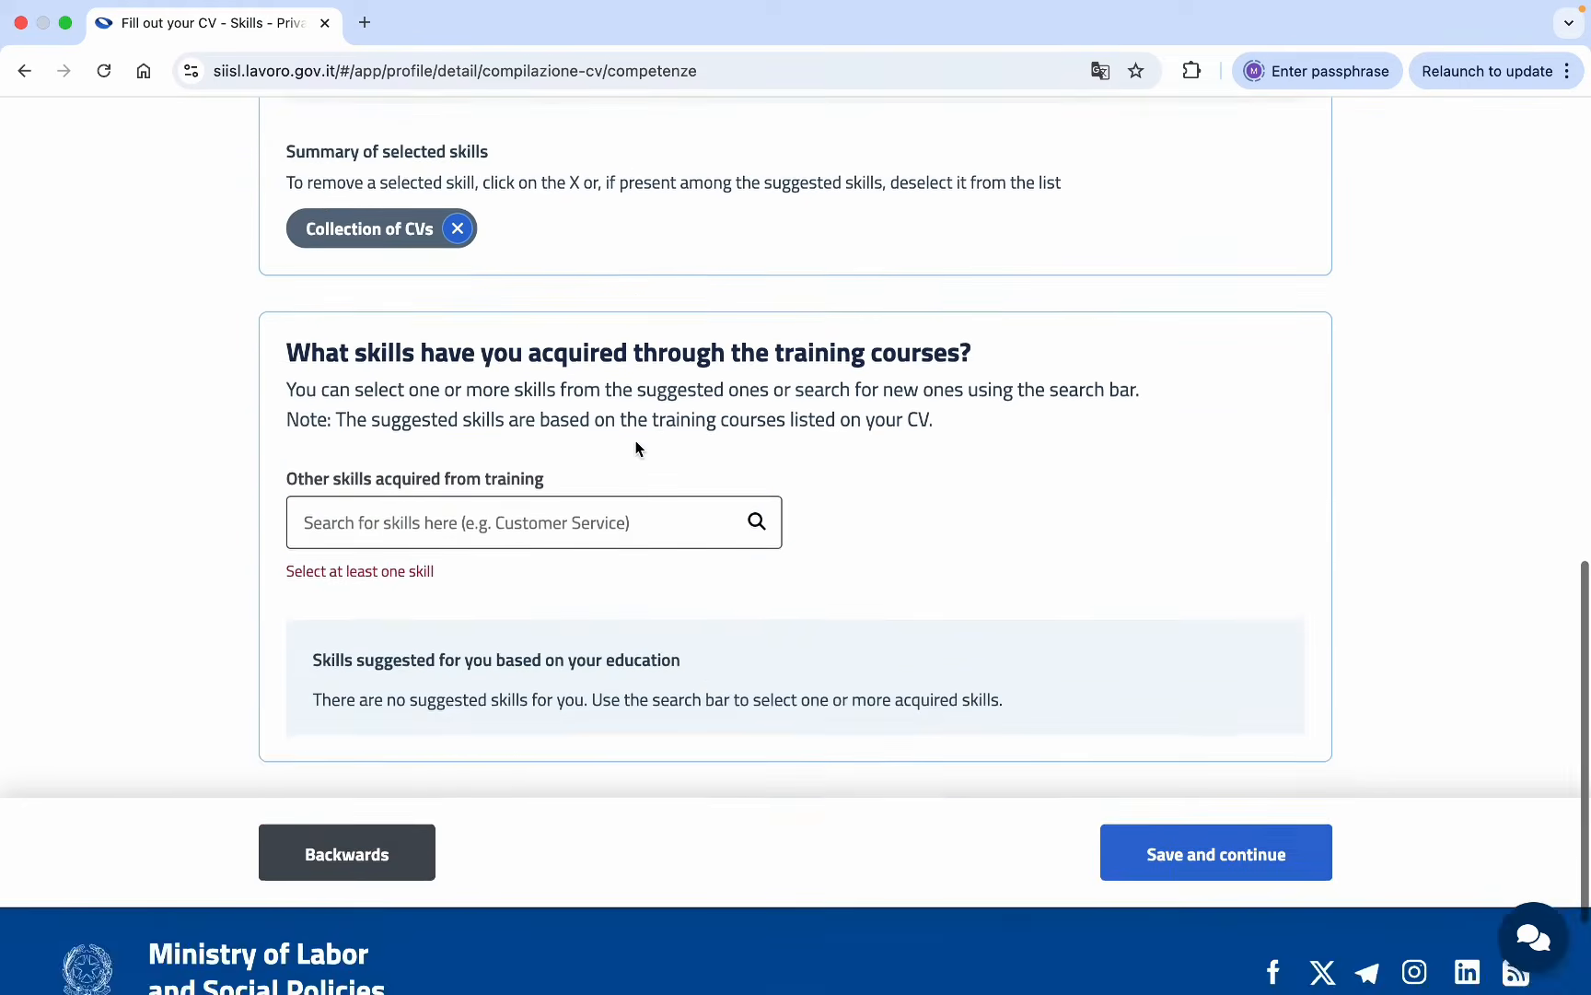
click(635, 447)
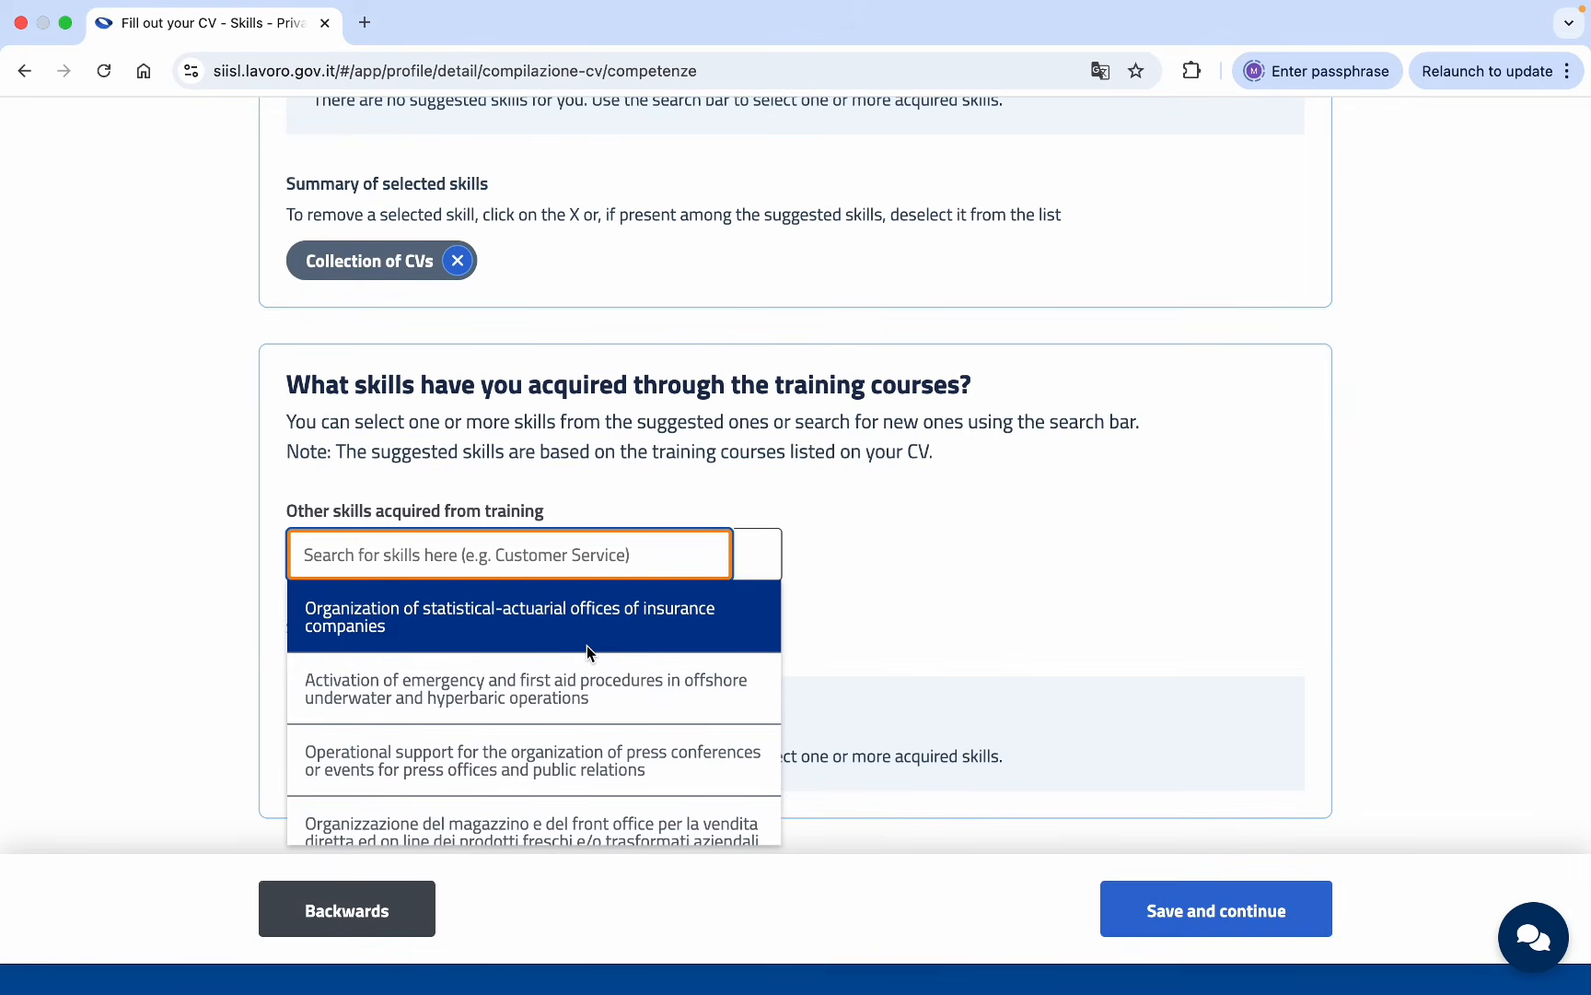
scroll(586, 646, down, 1)
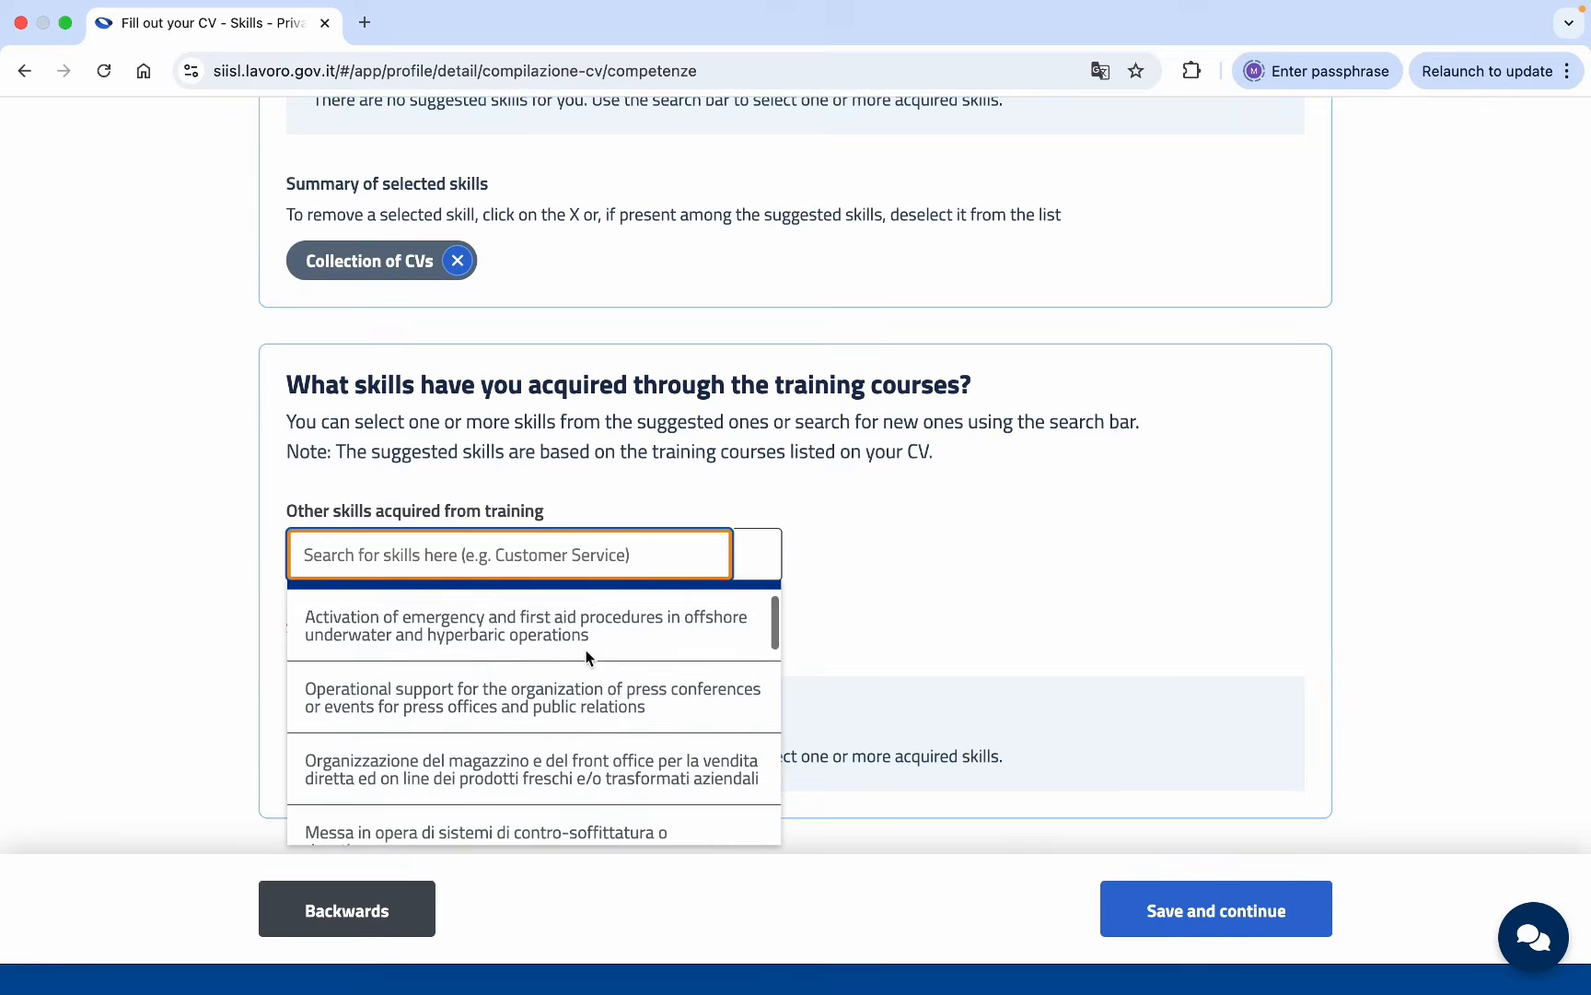
scroll(586, 652, down, 4)
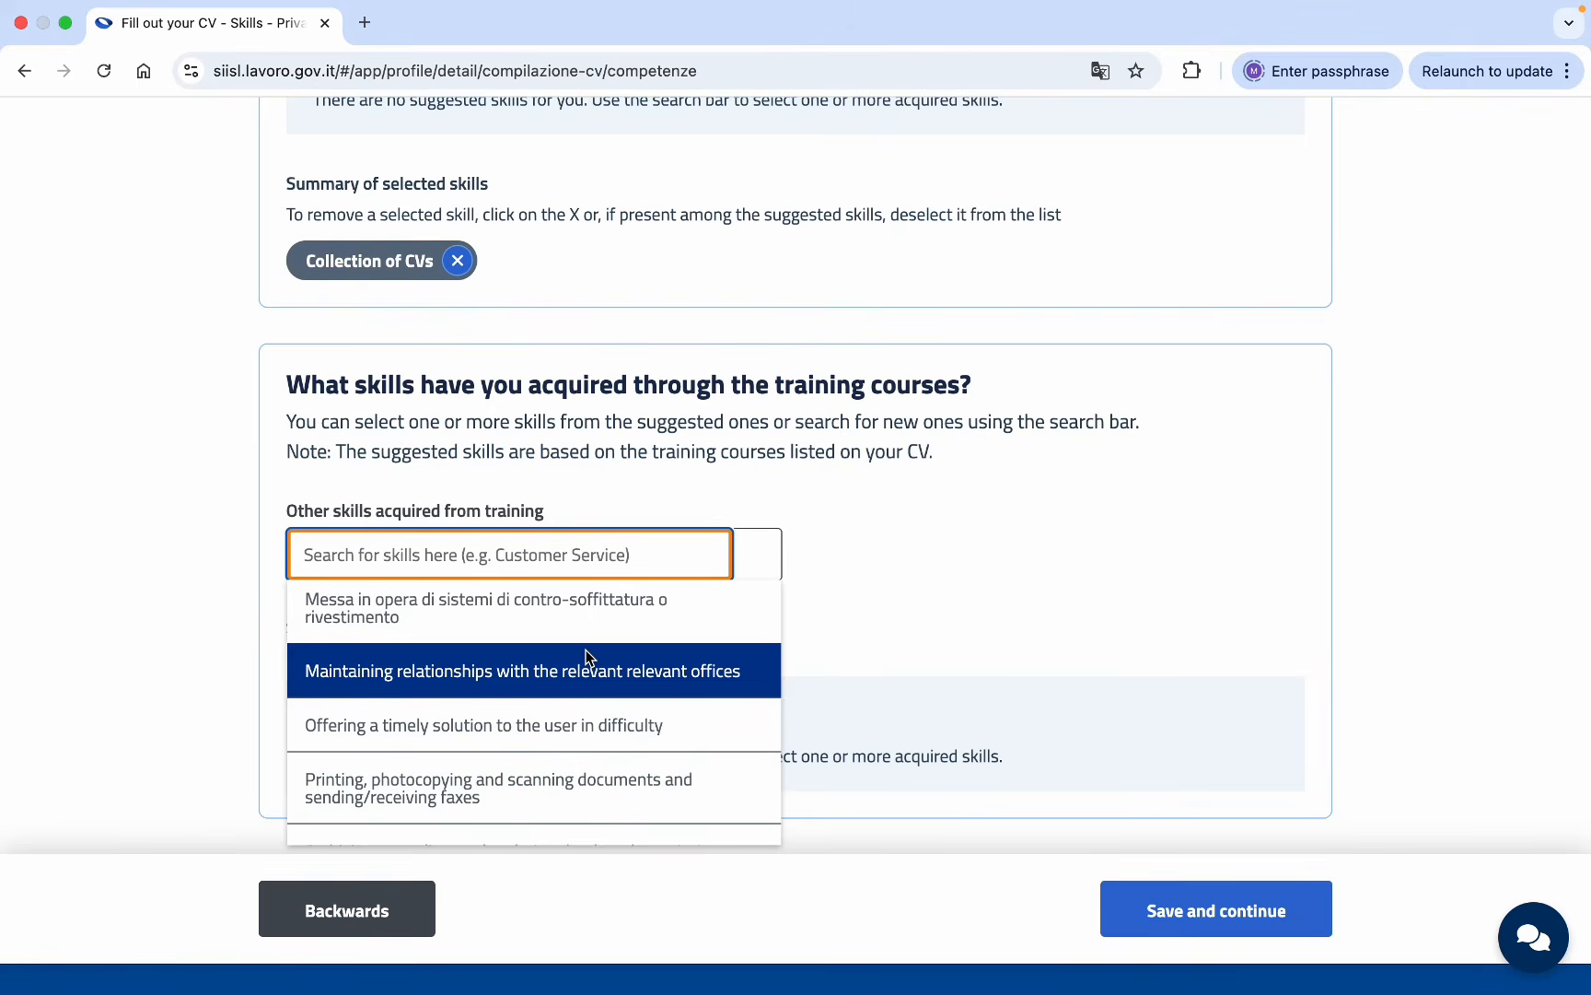
scroll(586, 657, down, 1)
scroll(586, 655, down, 2)
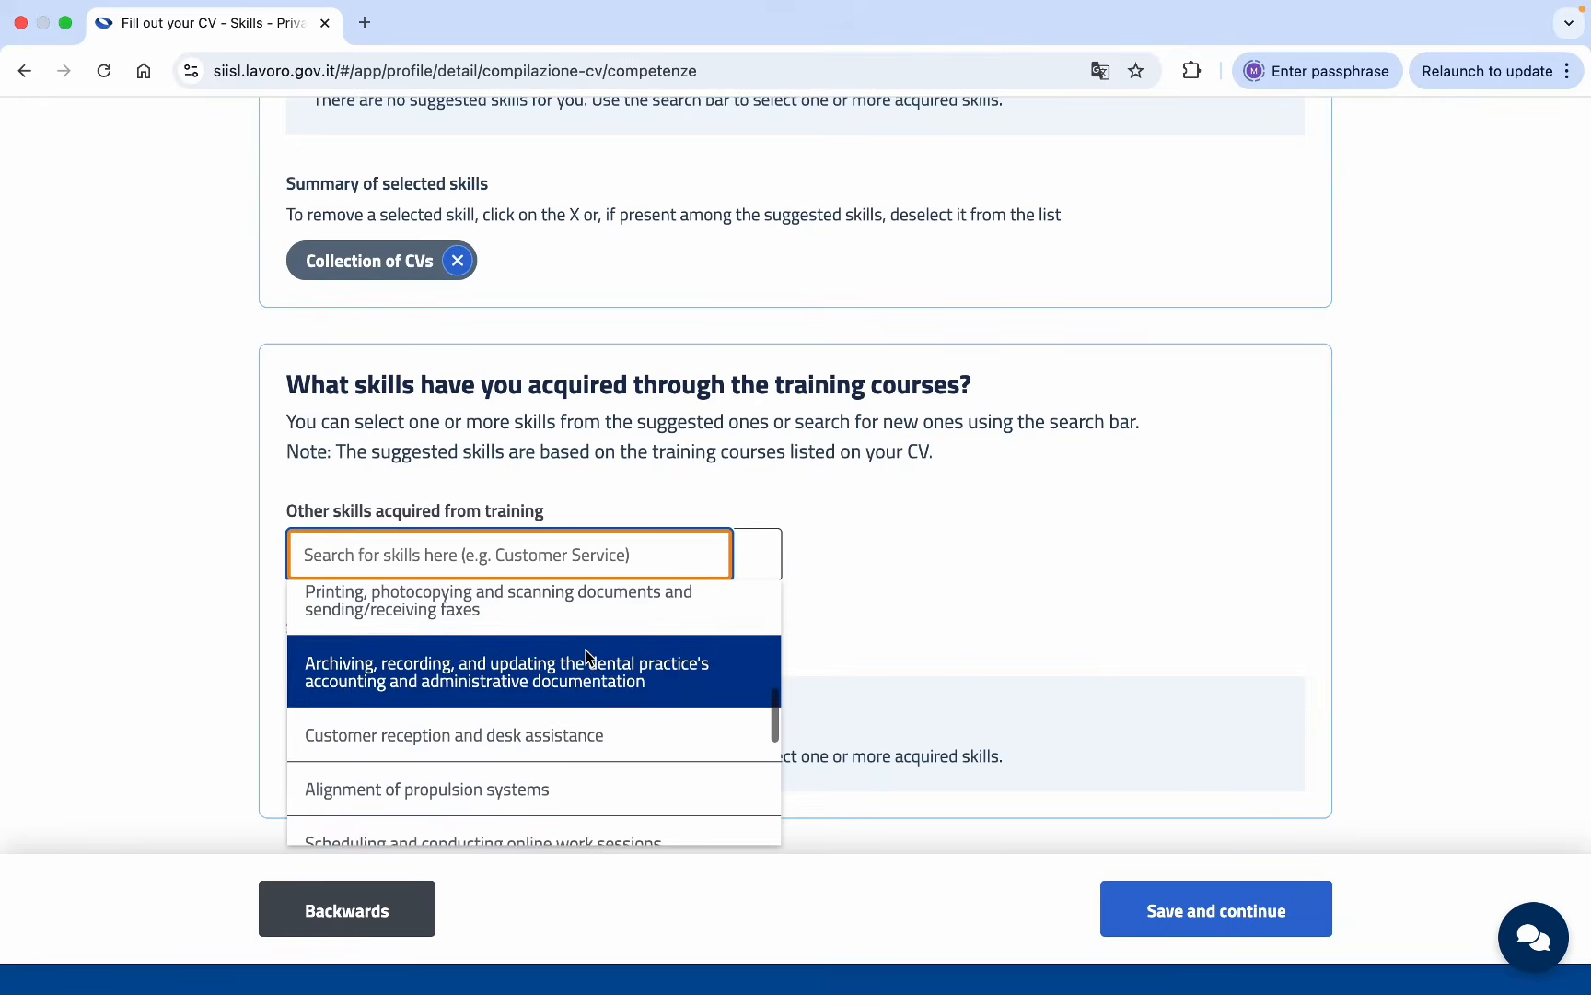
scroll(619, 650, down, 1)
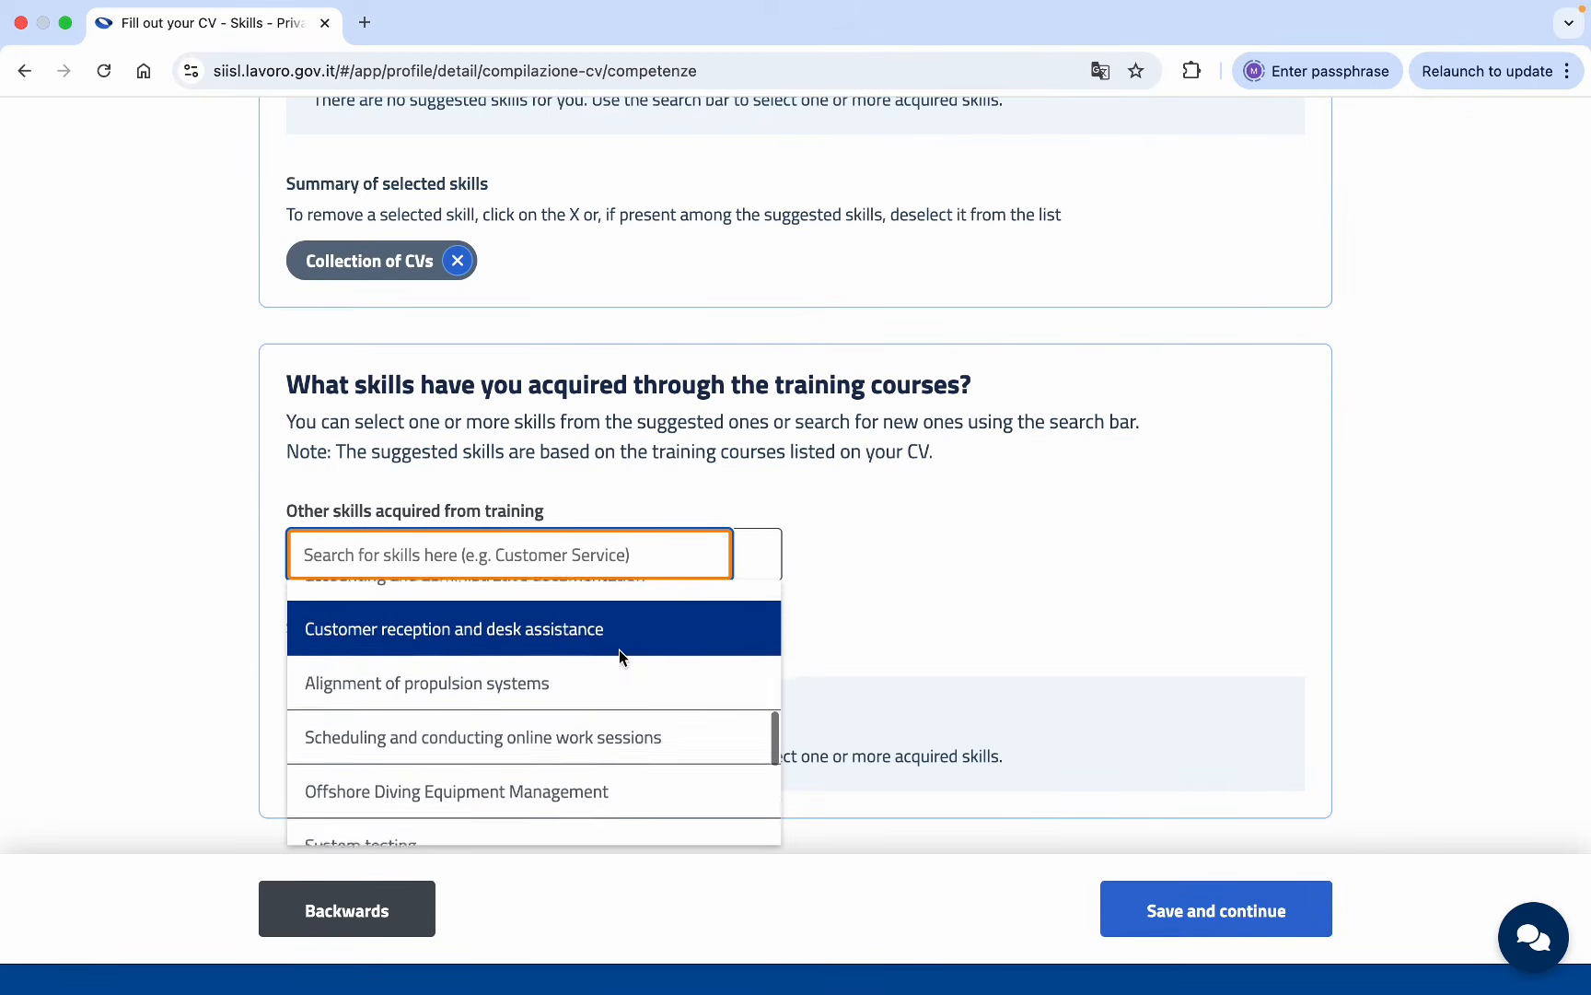
scroll(595, 663, down, 1)
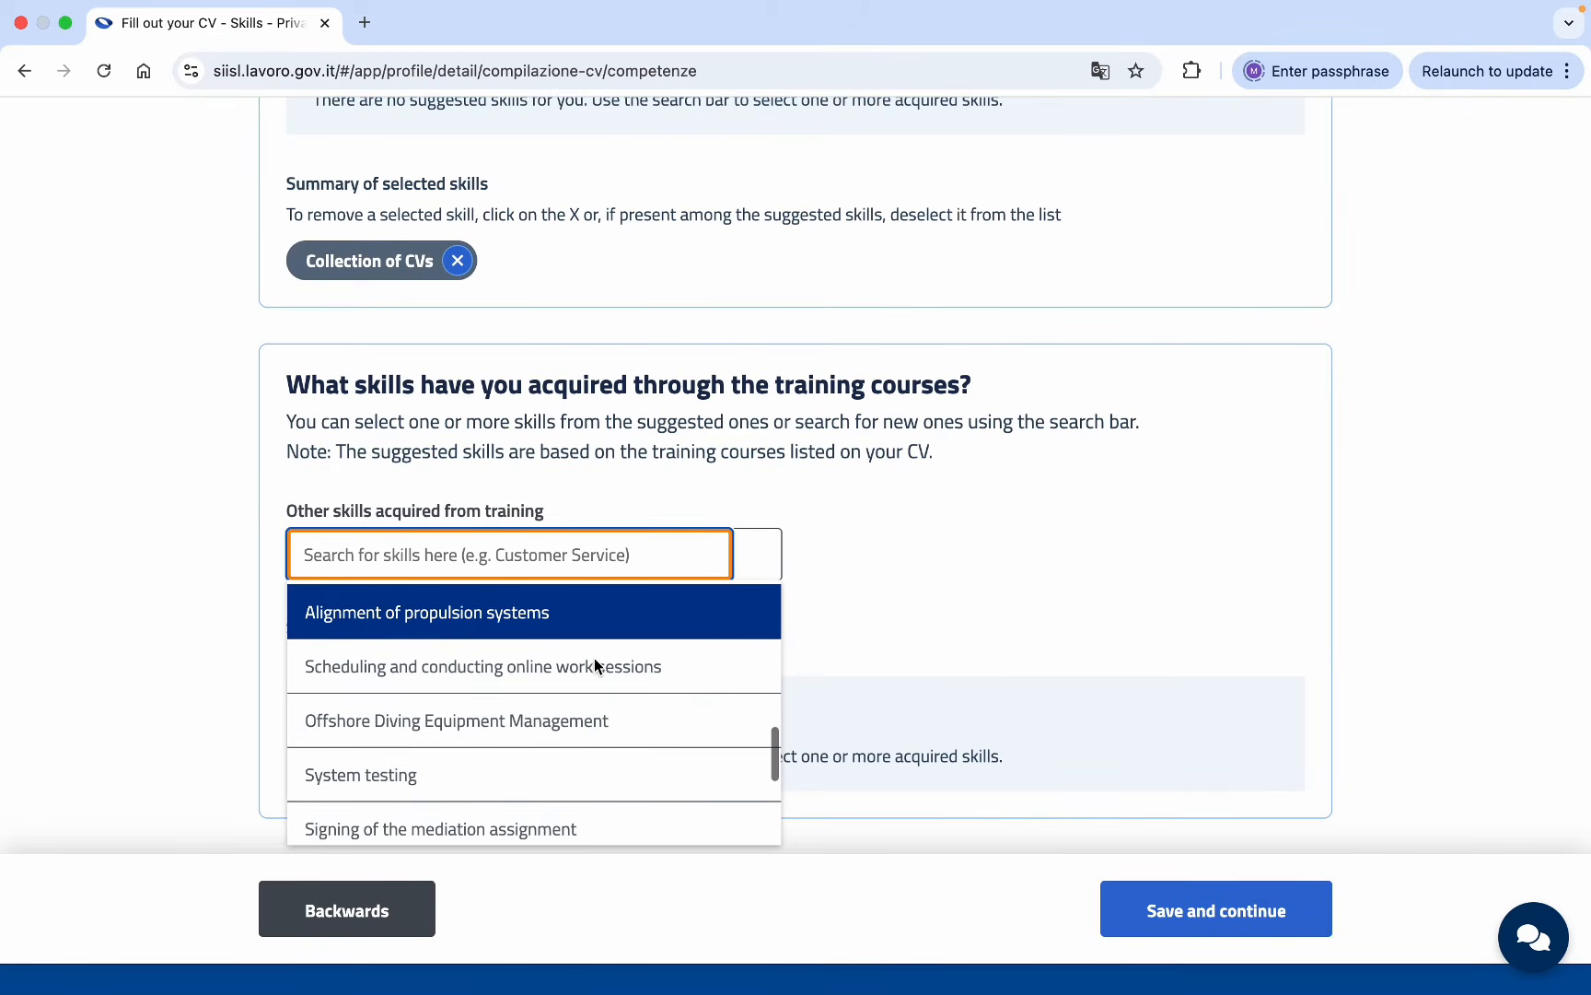
scroll(599, 661, down, 1)
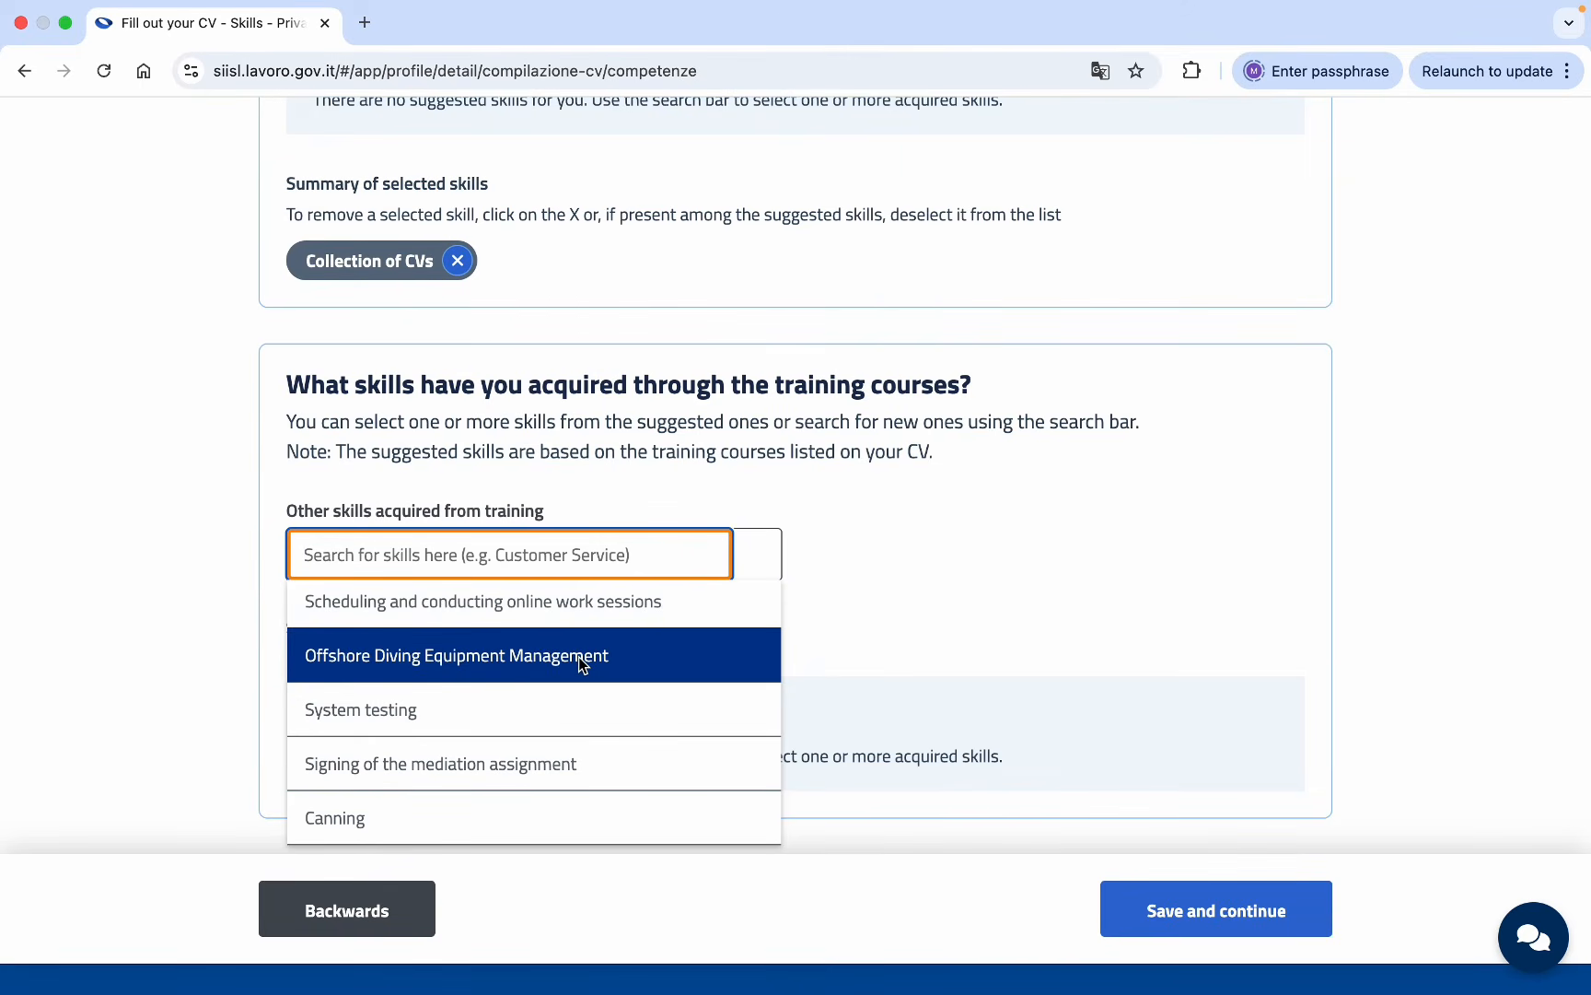
scroll(578, 656, down, 1)
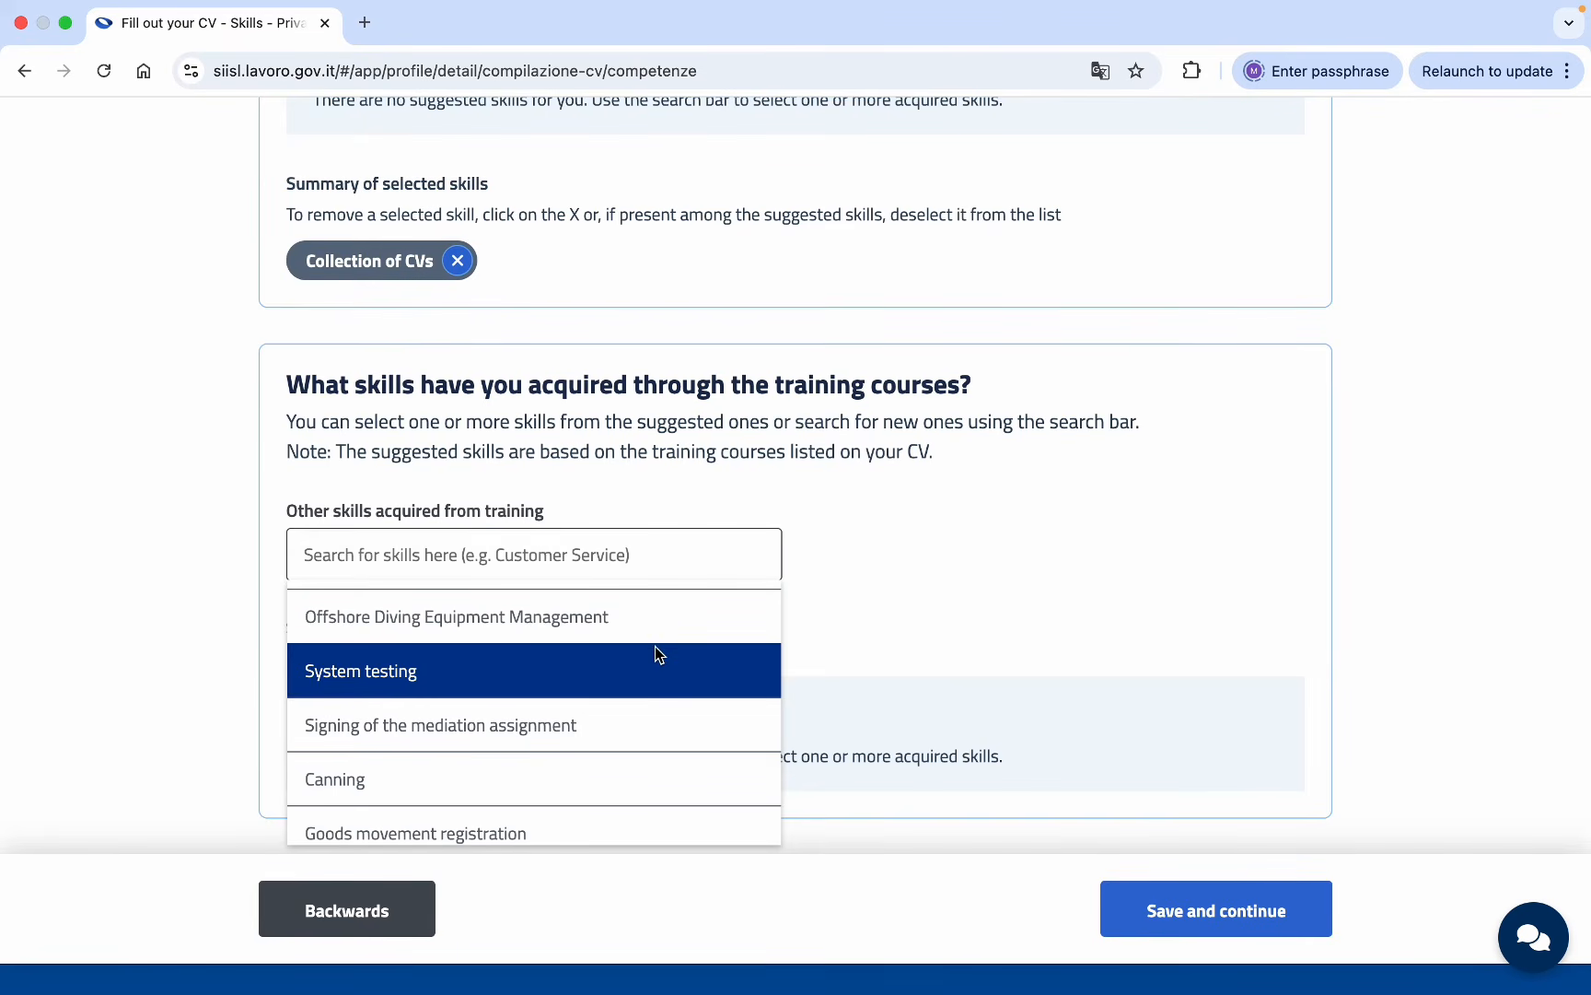
click(561, 671)
Save the Skills section and continue to the sectors of interest.
scroll(932, 548, down, 2)
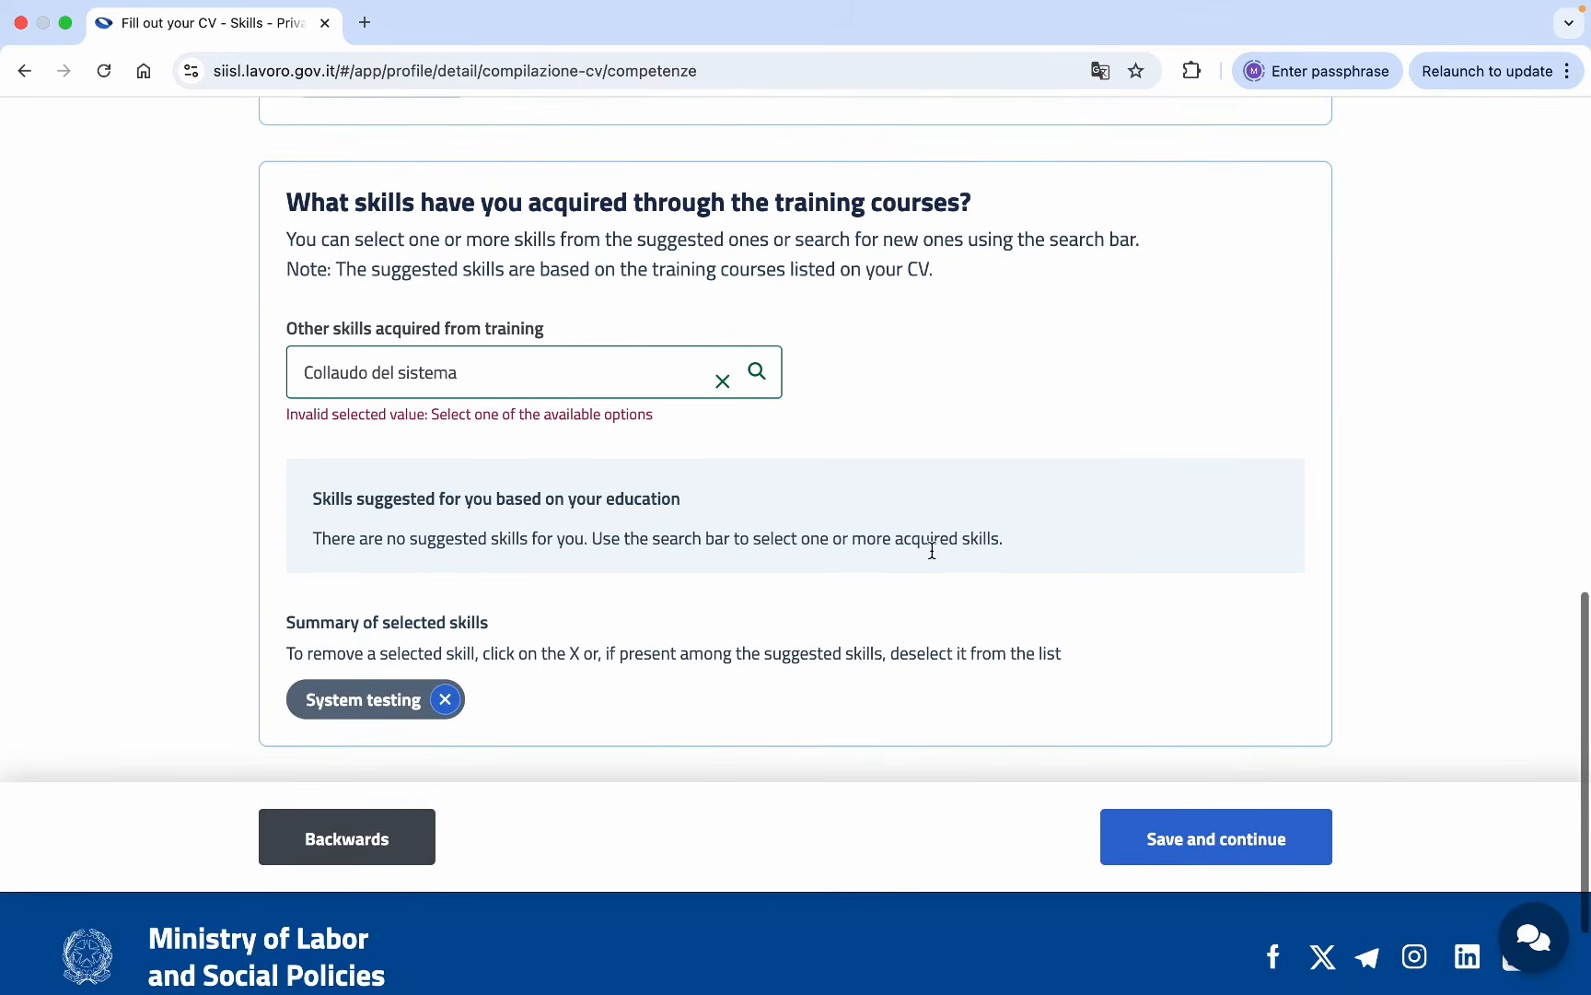
scroll(931, 550, down, 1)
scroll(999, 595, down, 2)
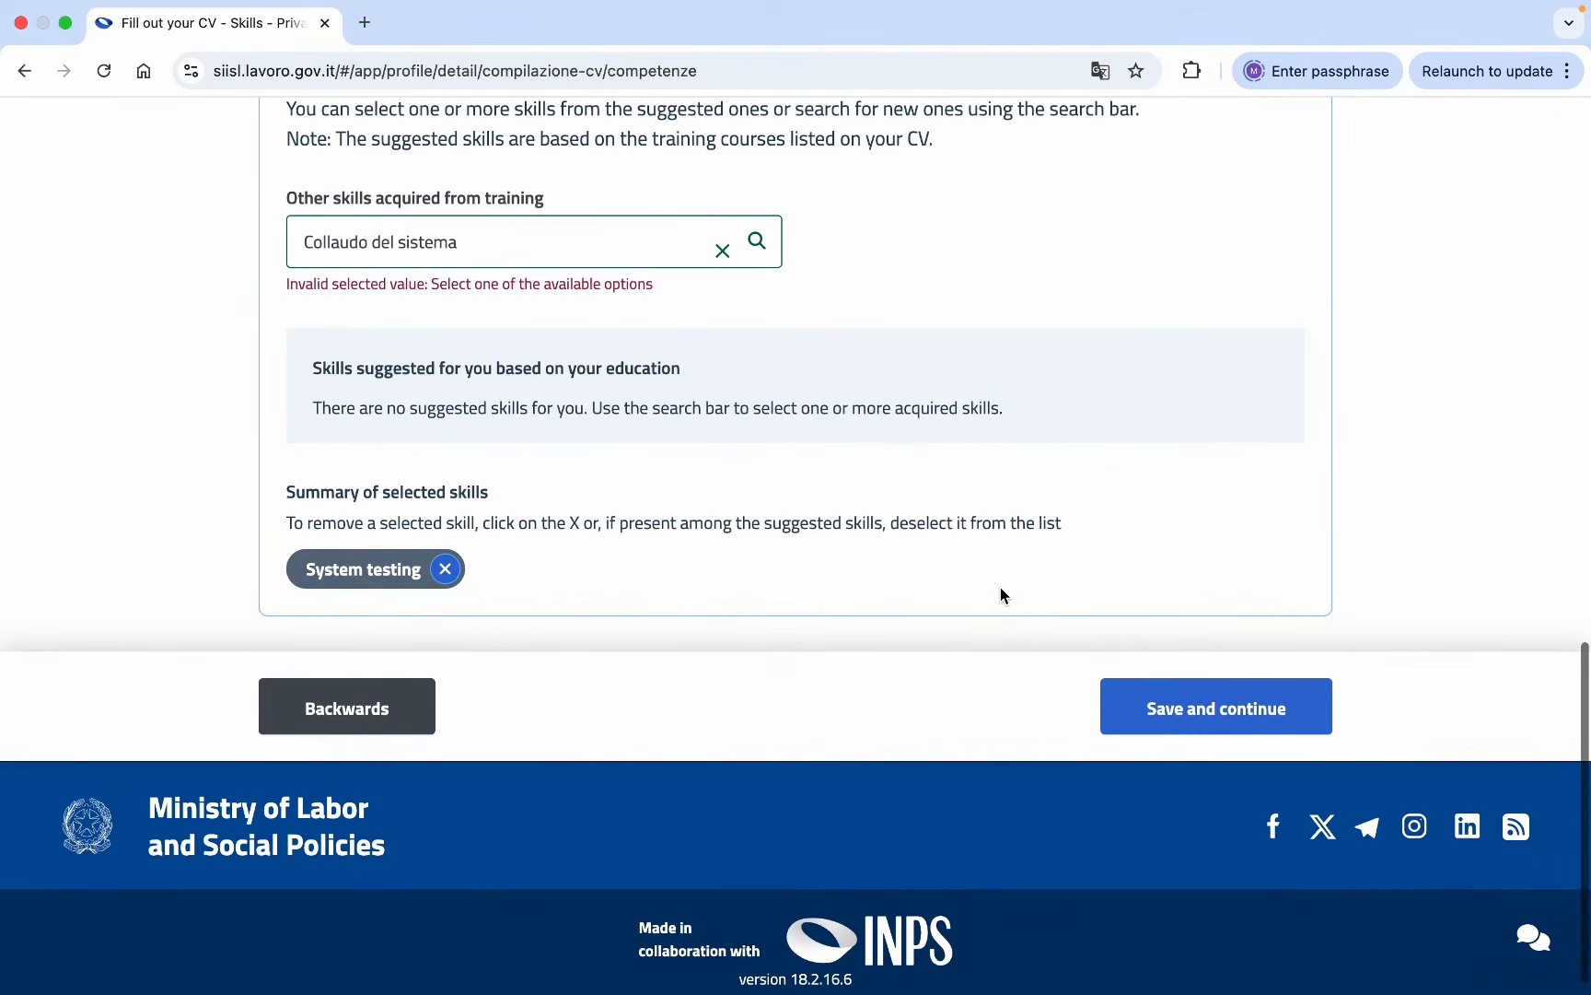
click(1166, 707)
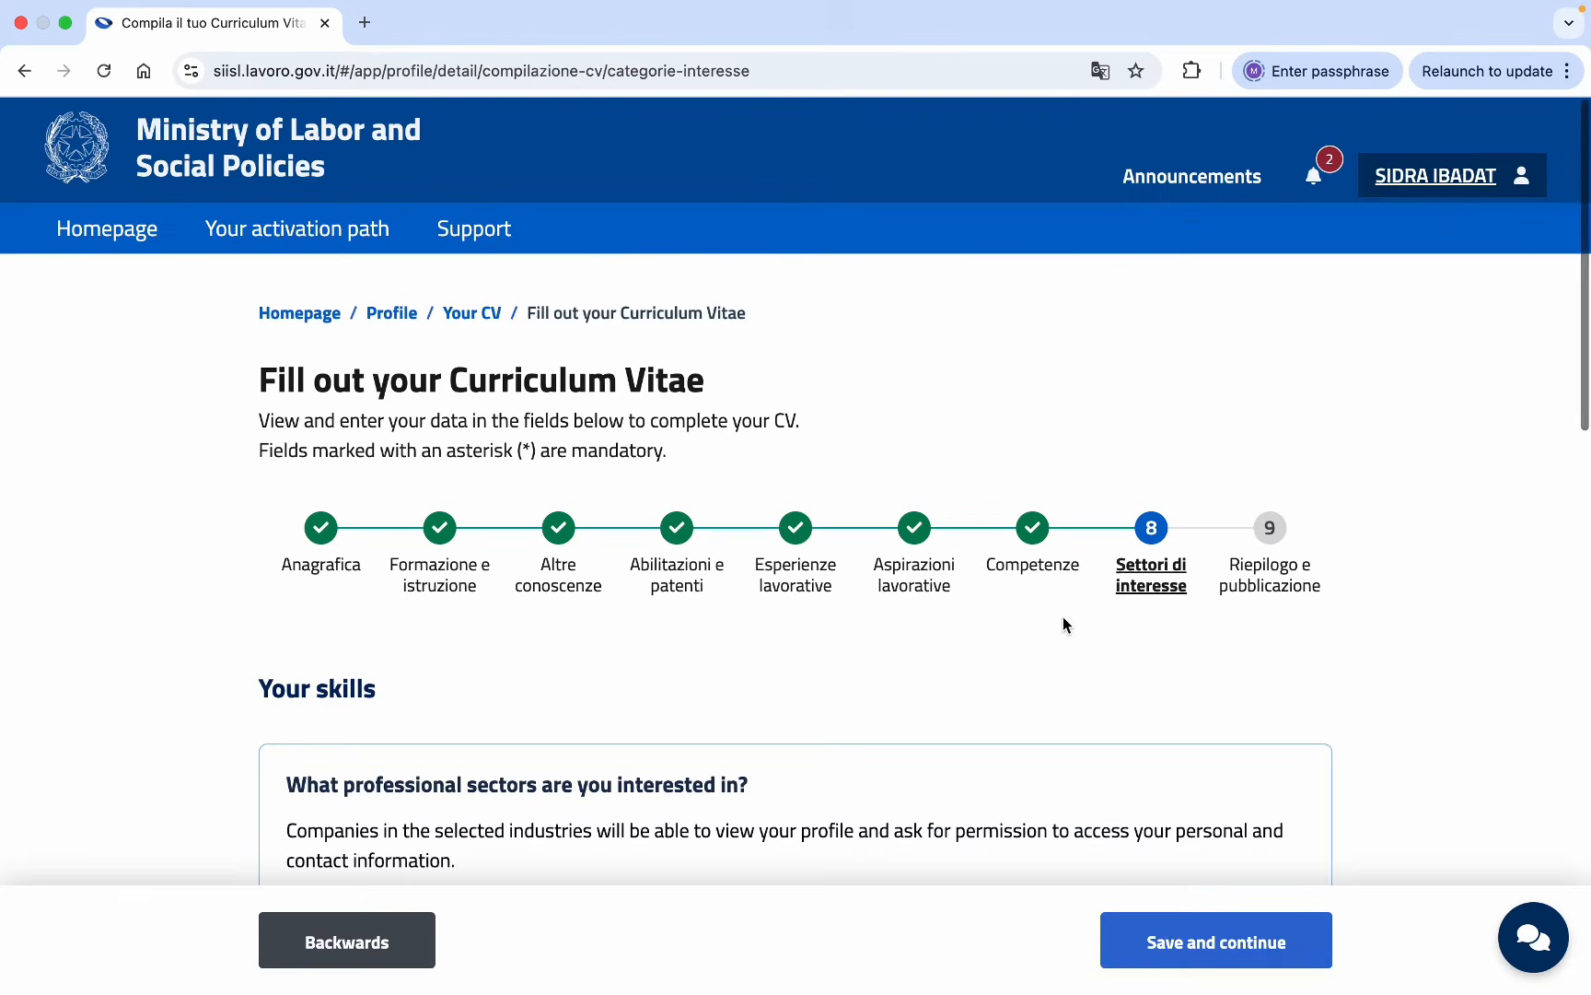
Select Professional, scientific and technical activities as the professional sector of interest.
scroll(1063, 617, down, 4)
scroll(988, 626, down, 2)
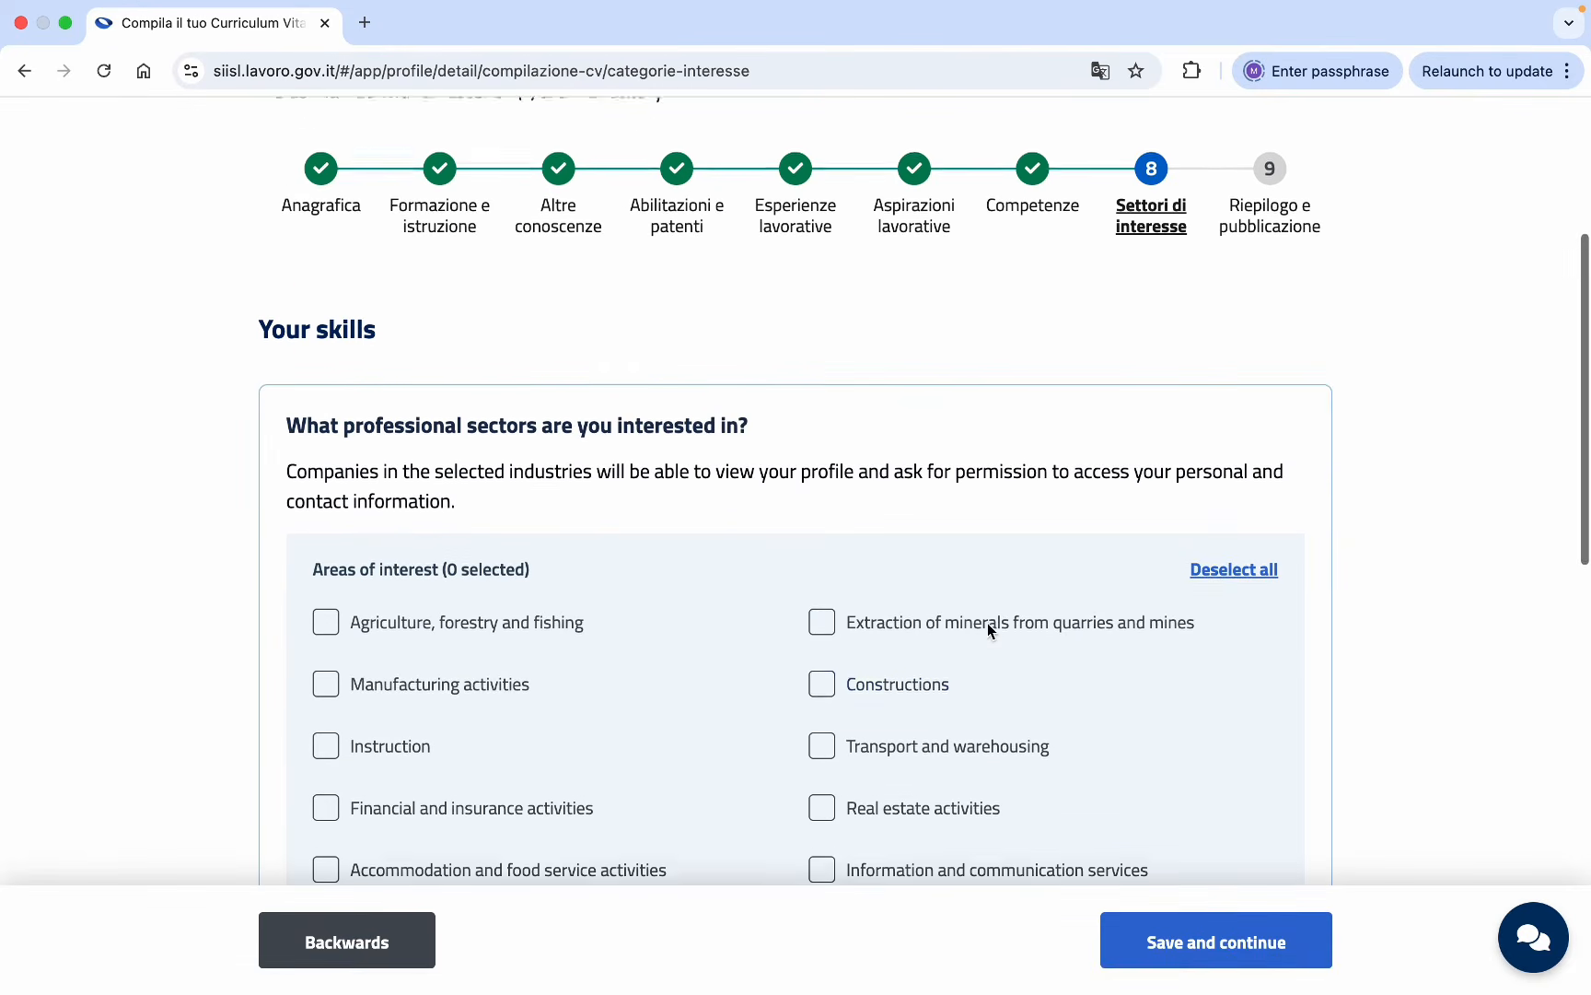
scroll(988, 626, down, 1)
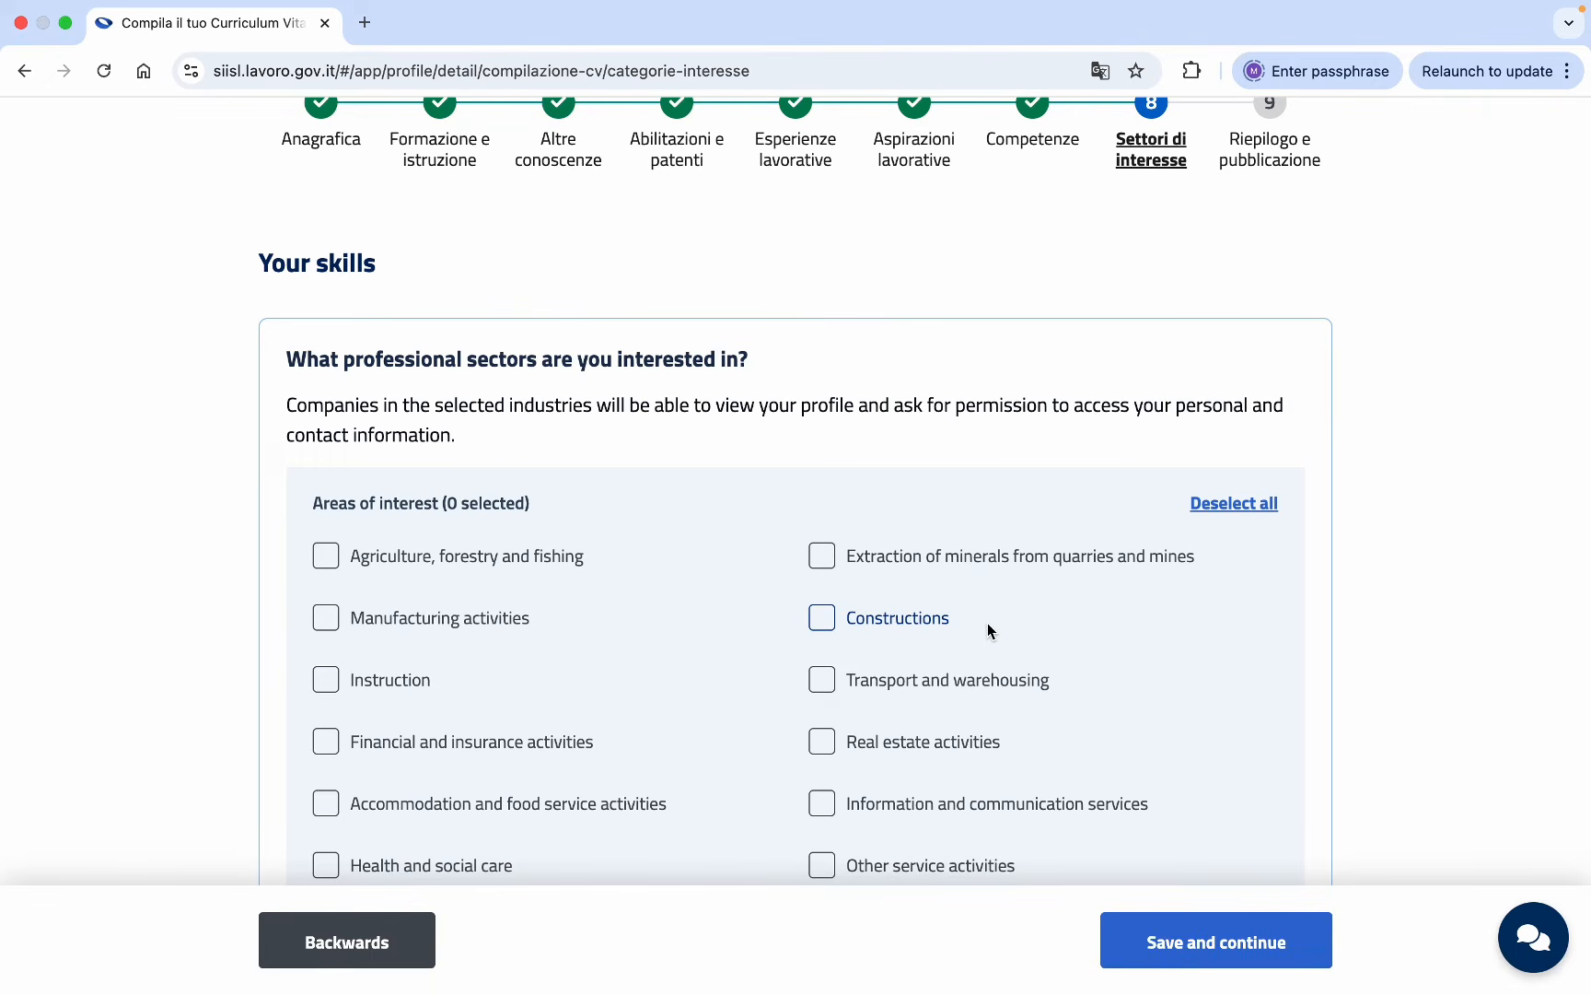
scroll(987, 624, down, 3)
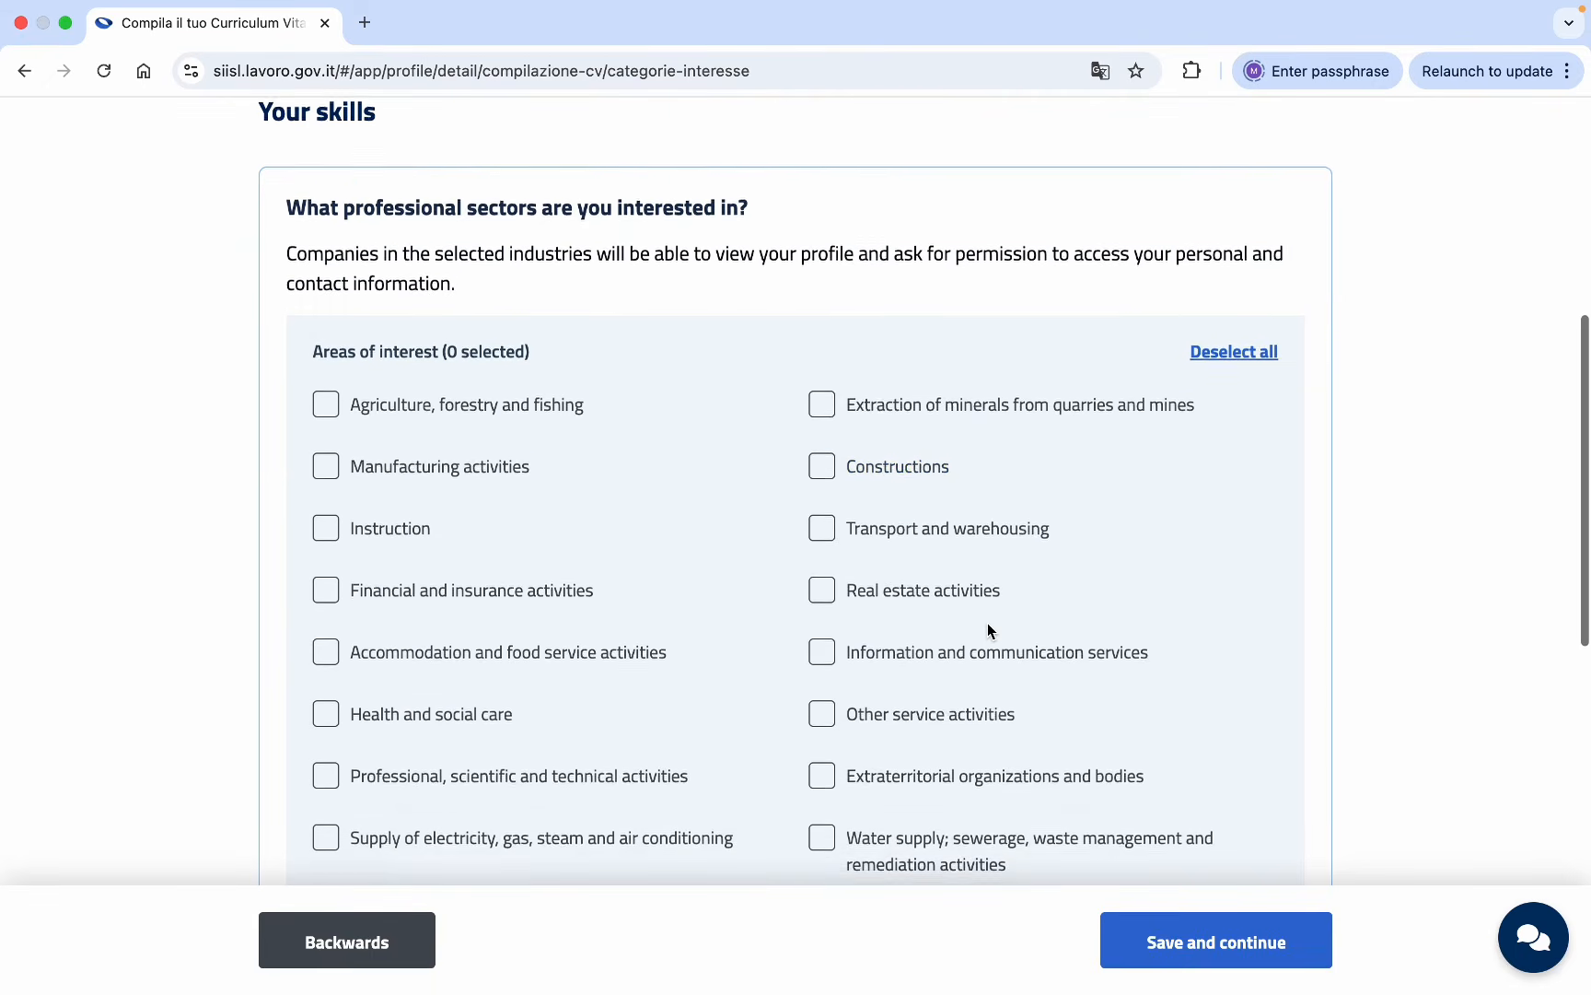
scroll(784, 557, down, 2)
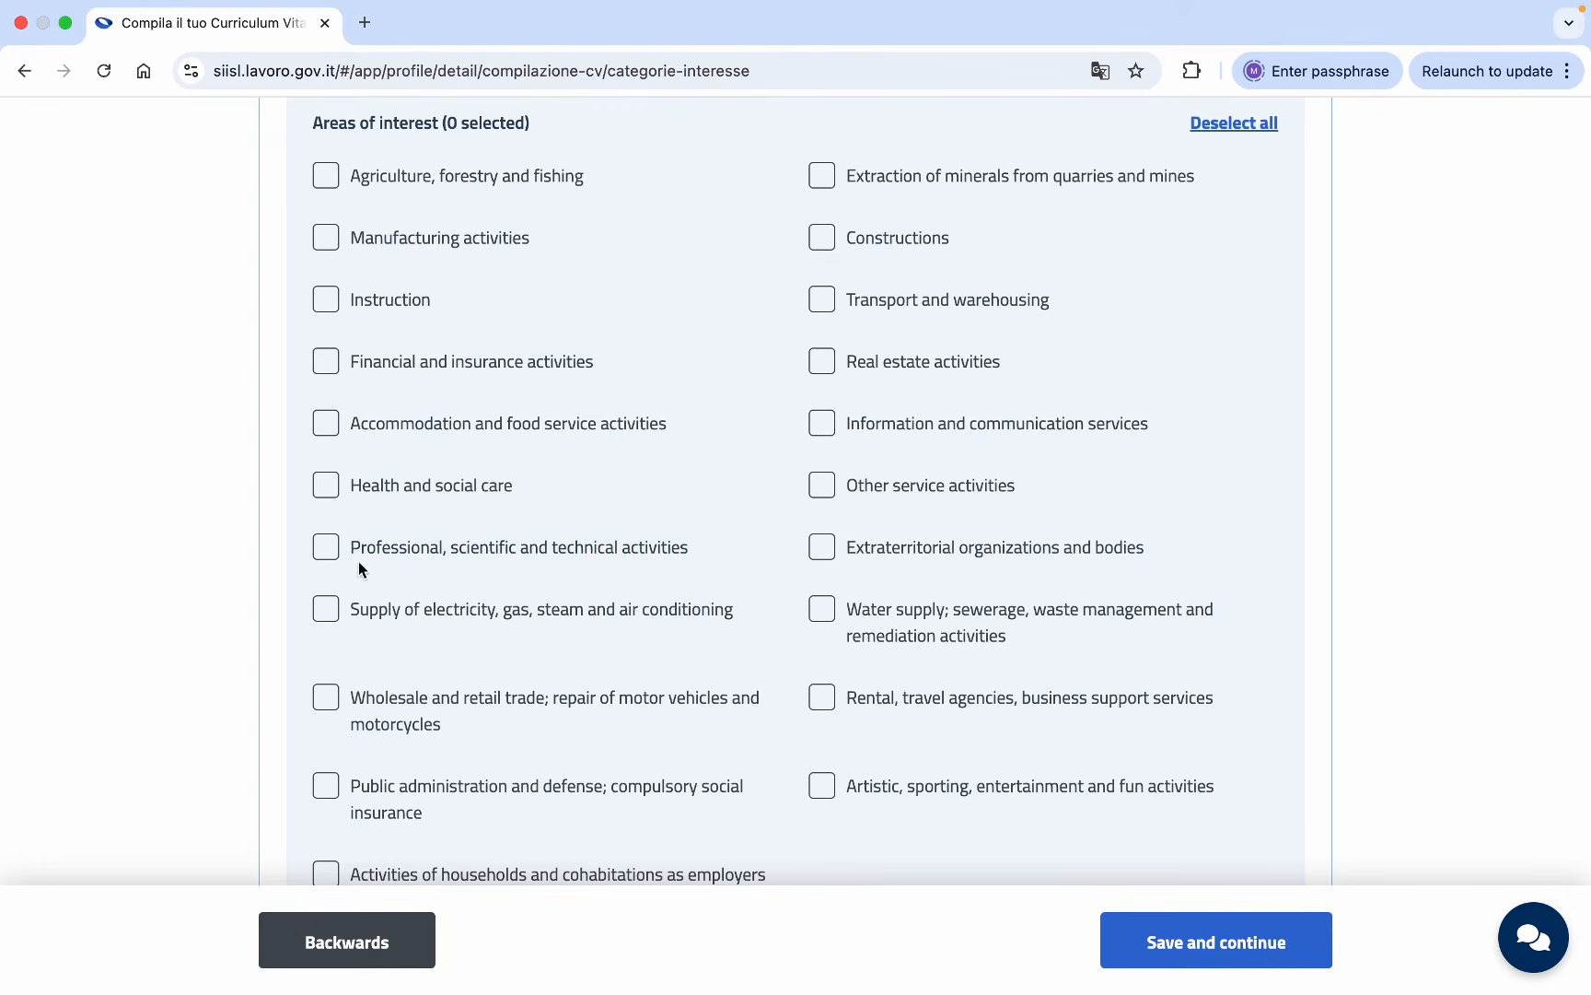
click(327, 547)
scroll(550, 590, down, 3)
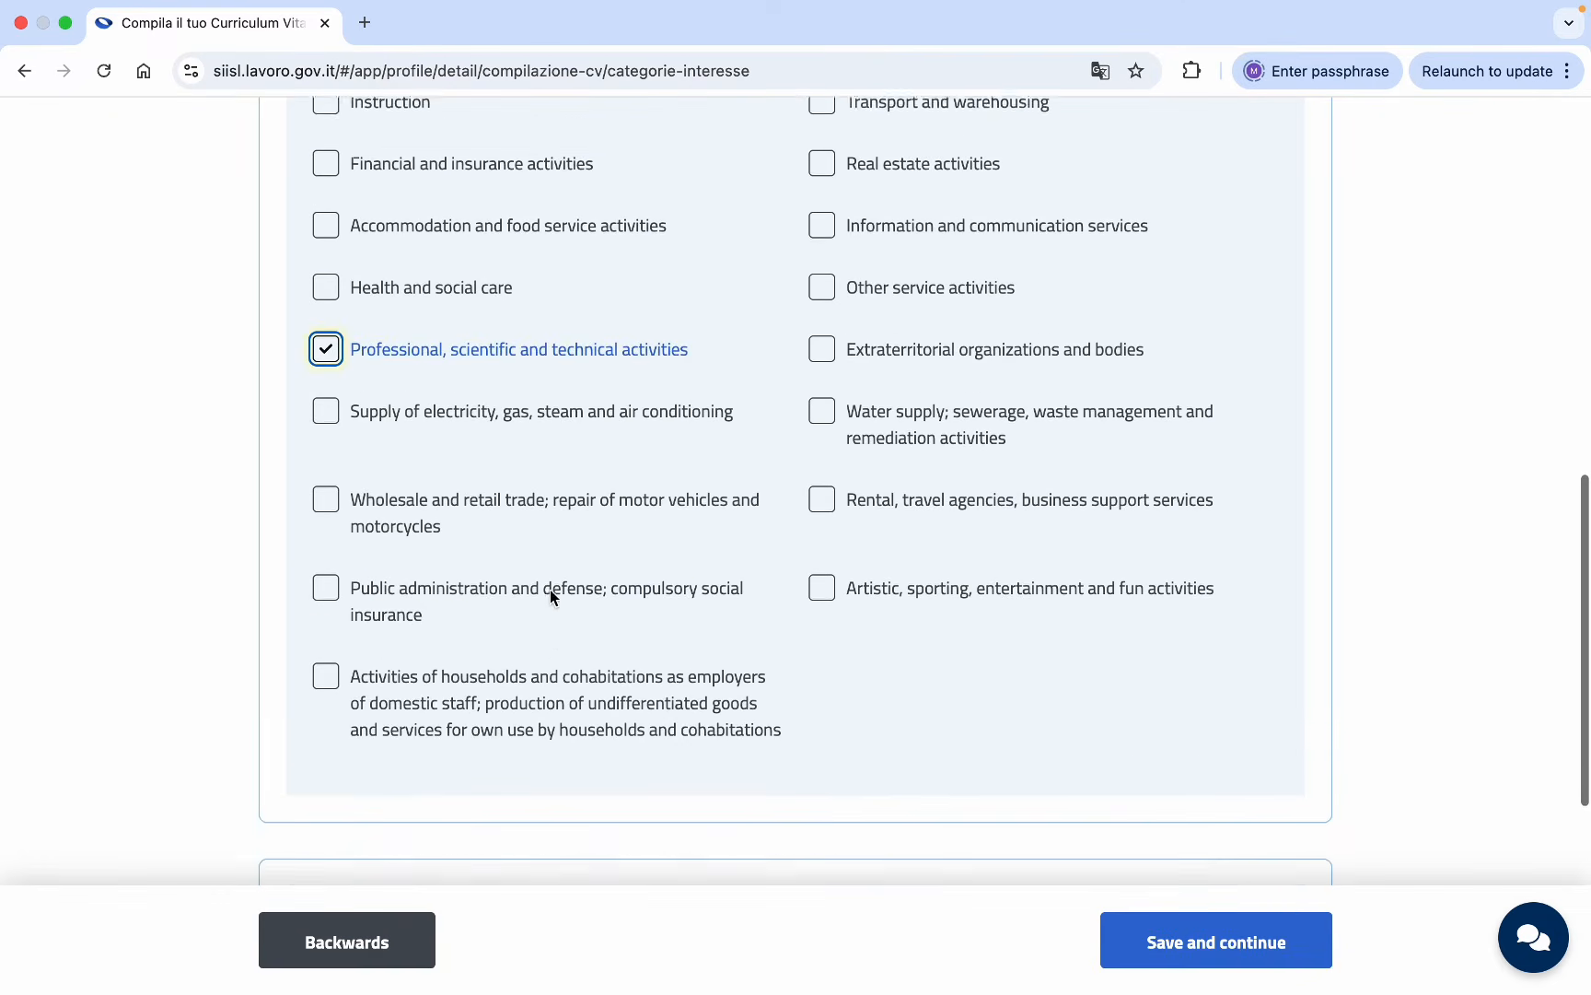
scroll(792, 614, up, 3)
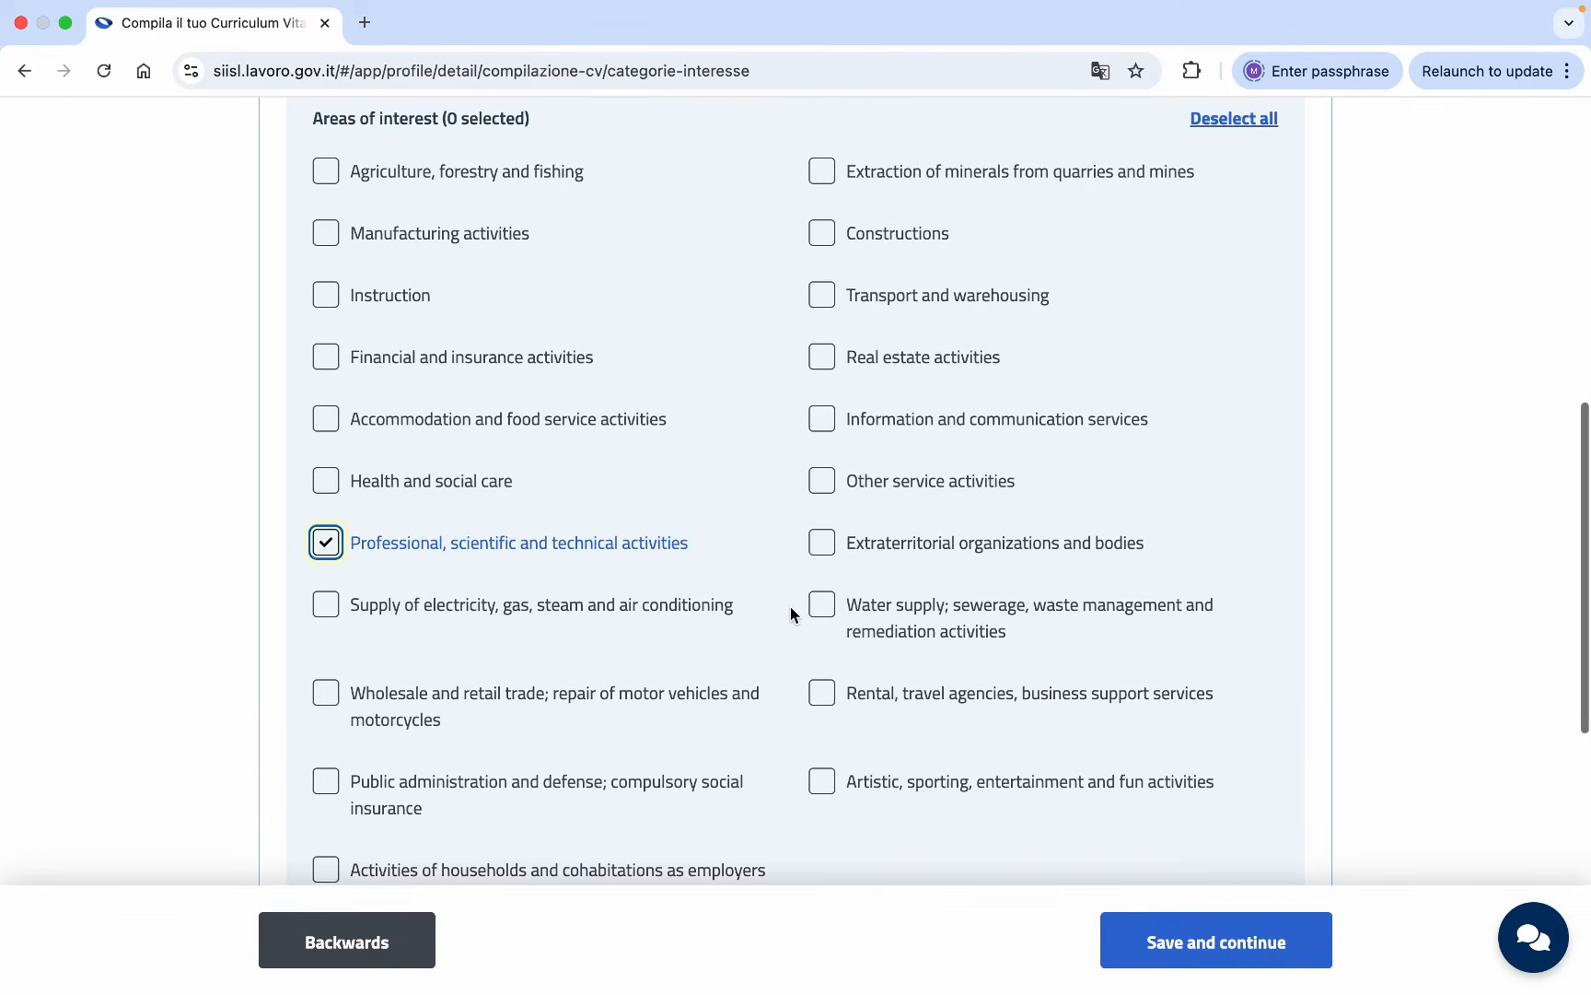
scroll(791, 614, up, 1)
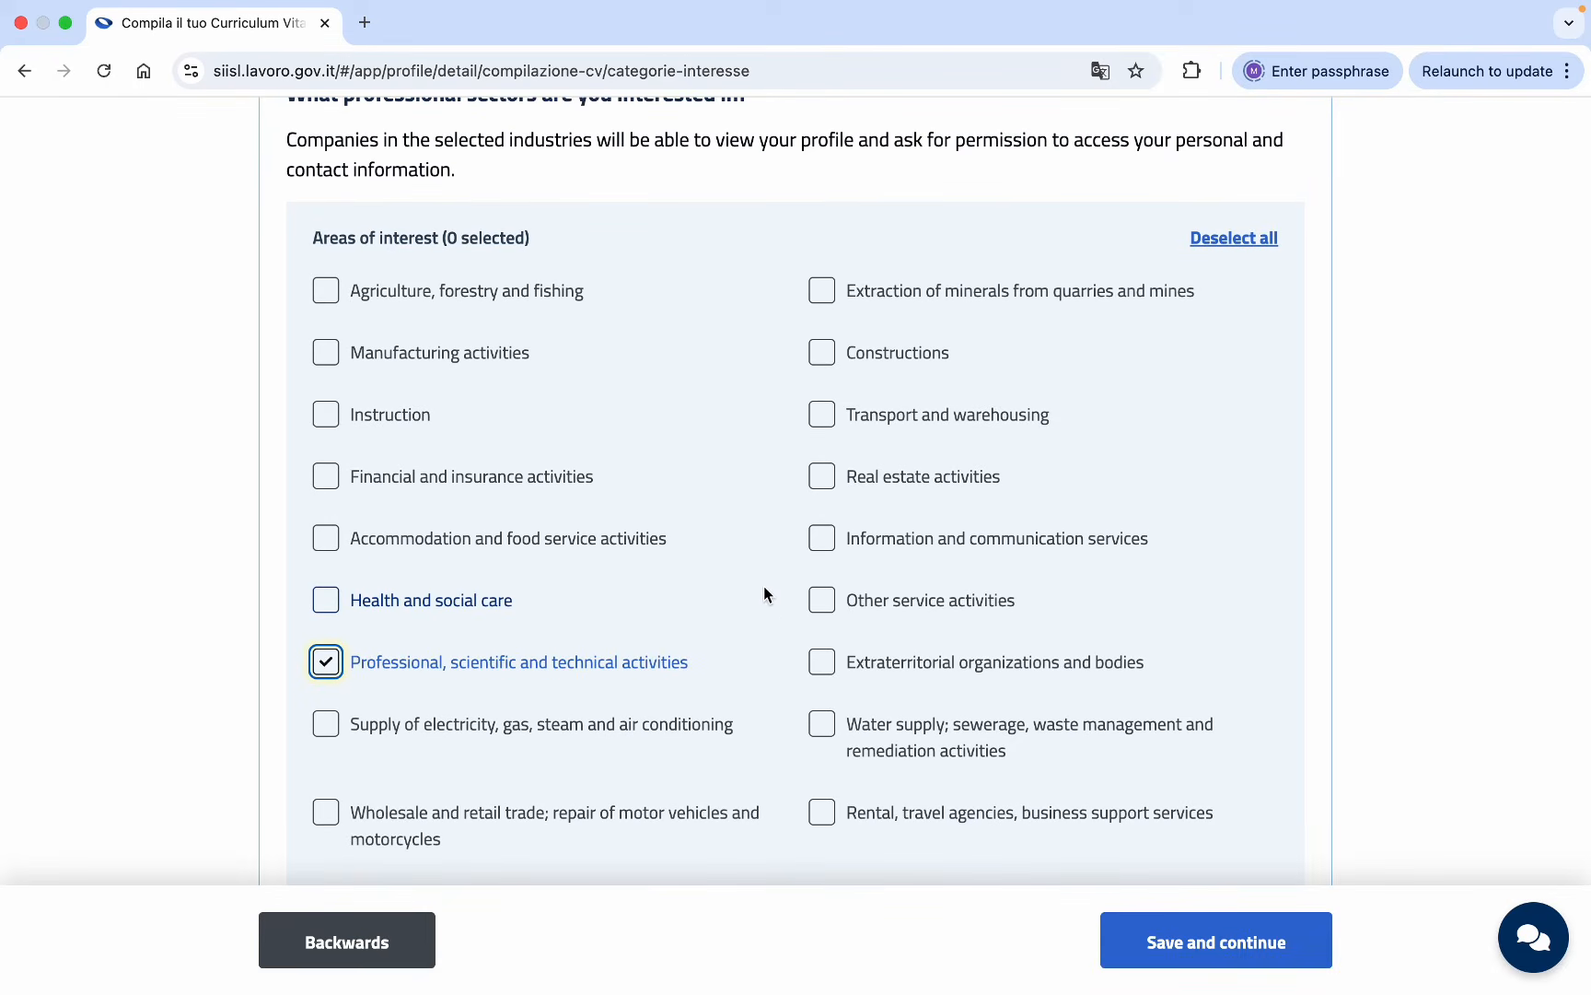
scroll(763, 593, down, 3)
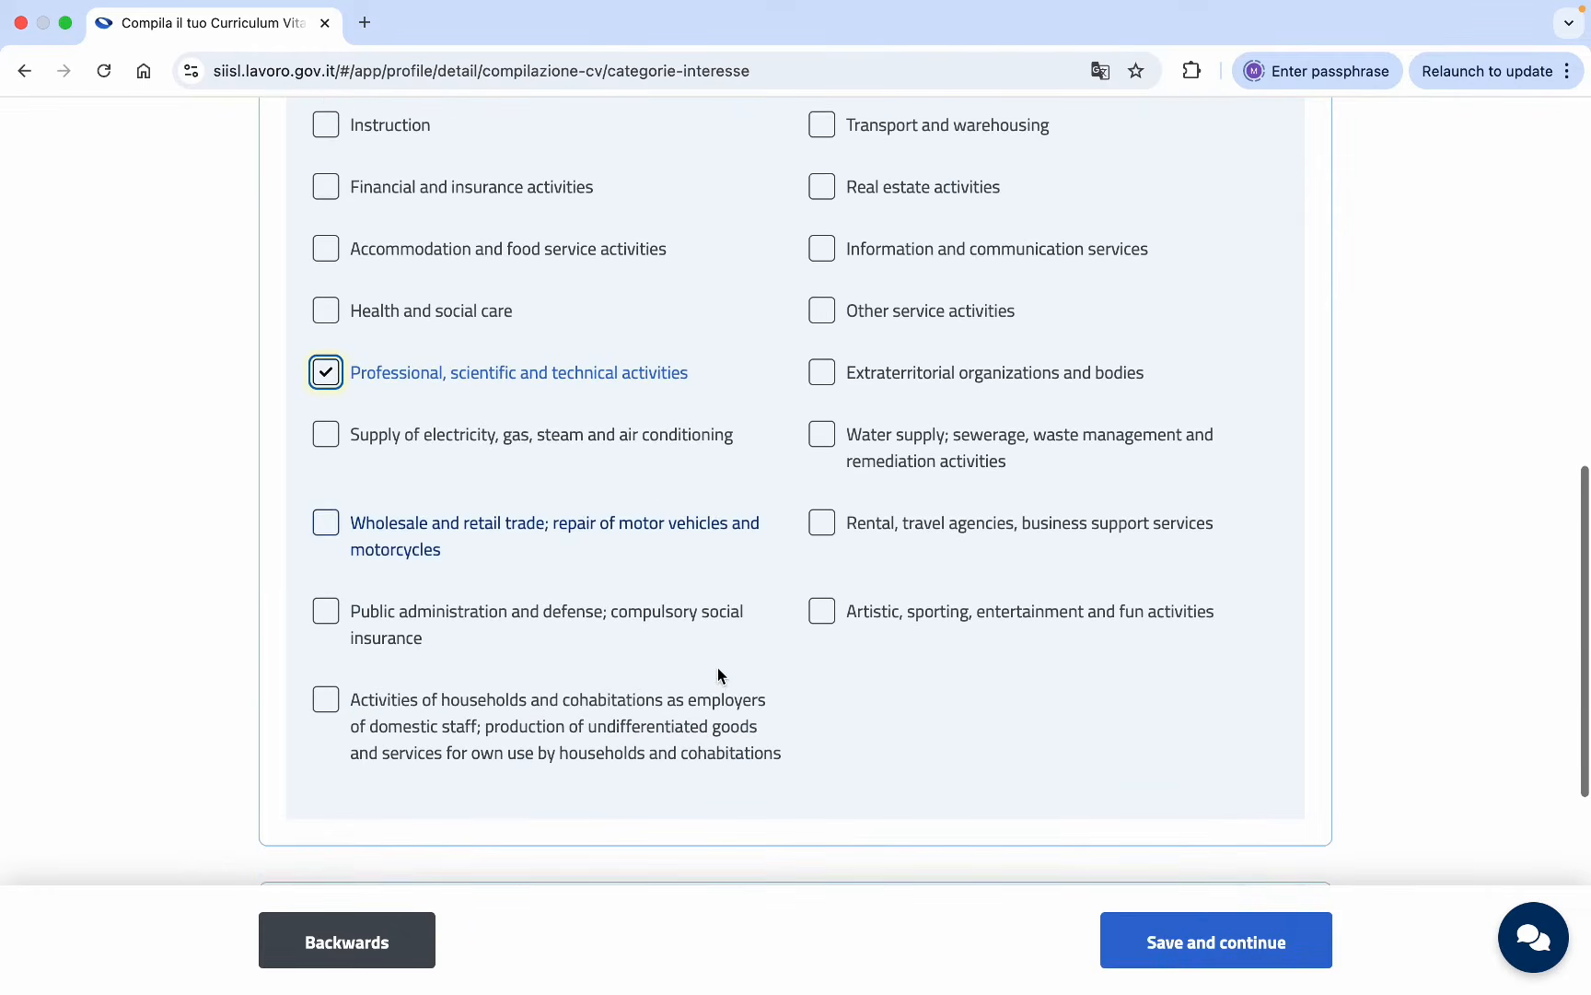
Save the sectors of interest without excluding any companies and continue to the CV summary.
scroll(717, 673, down, 1)
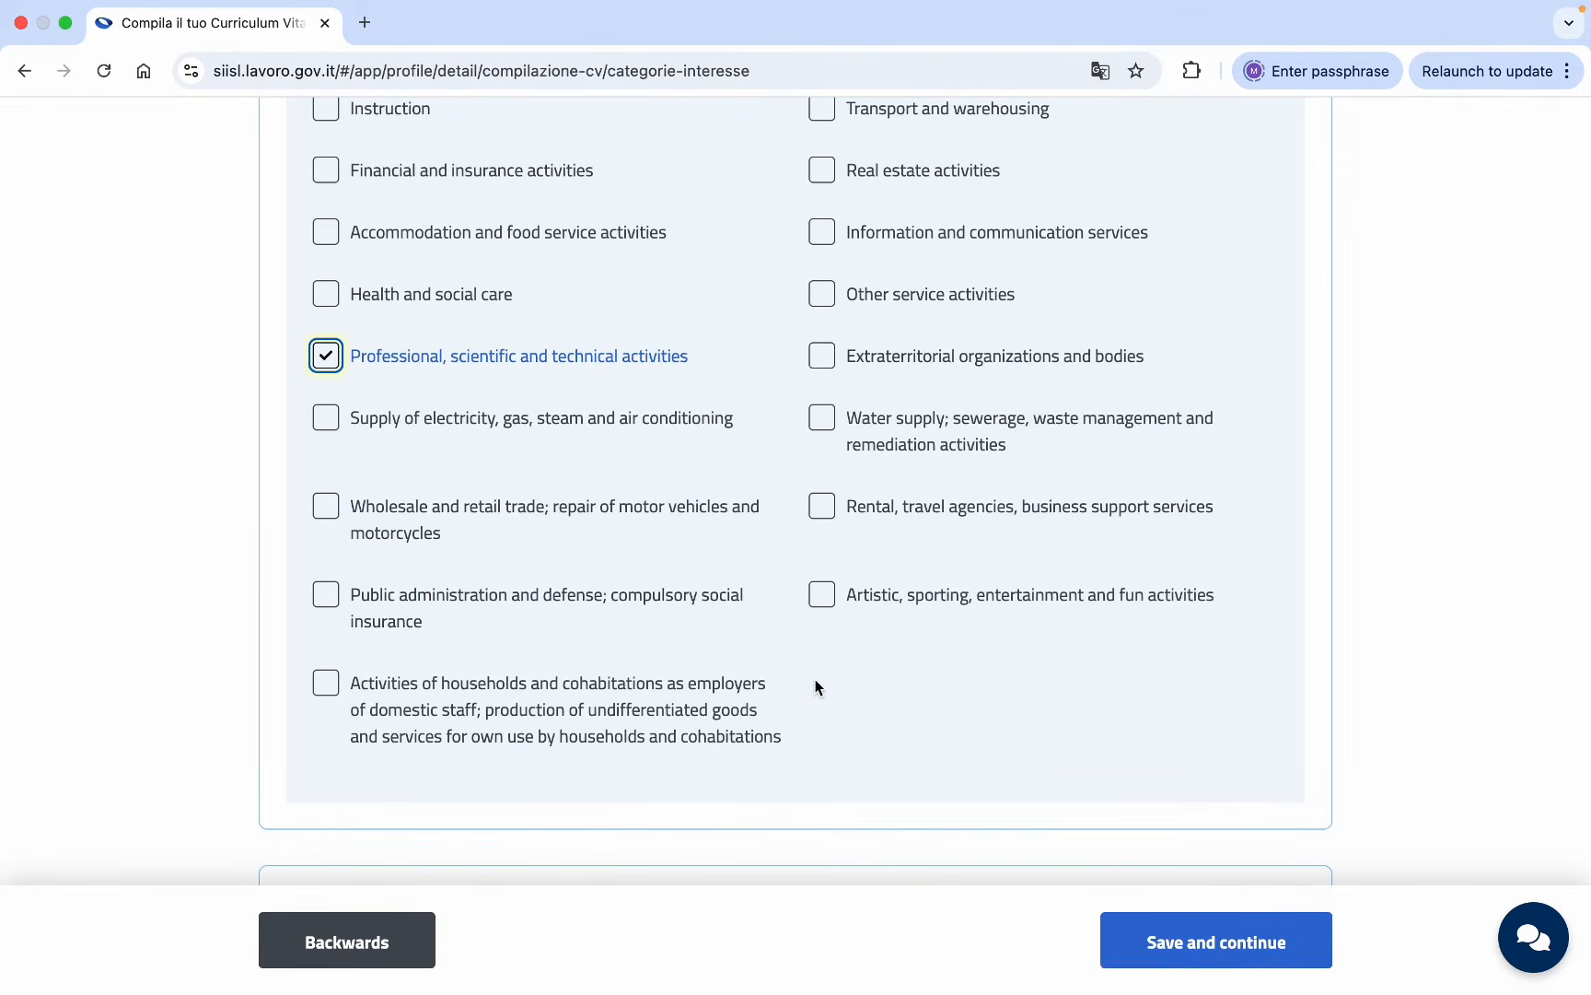
scroll(815, 681, up, 1)
scroll(816, 686, down, 2)
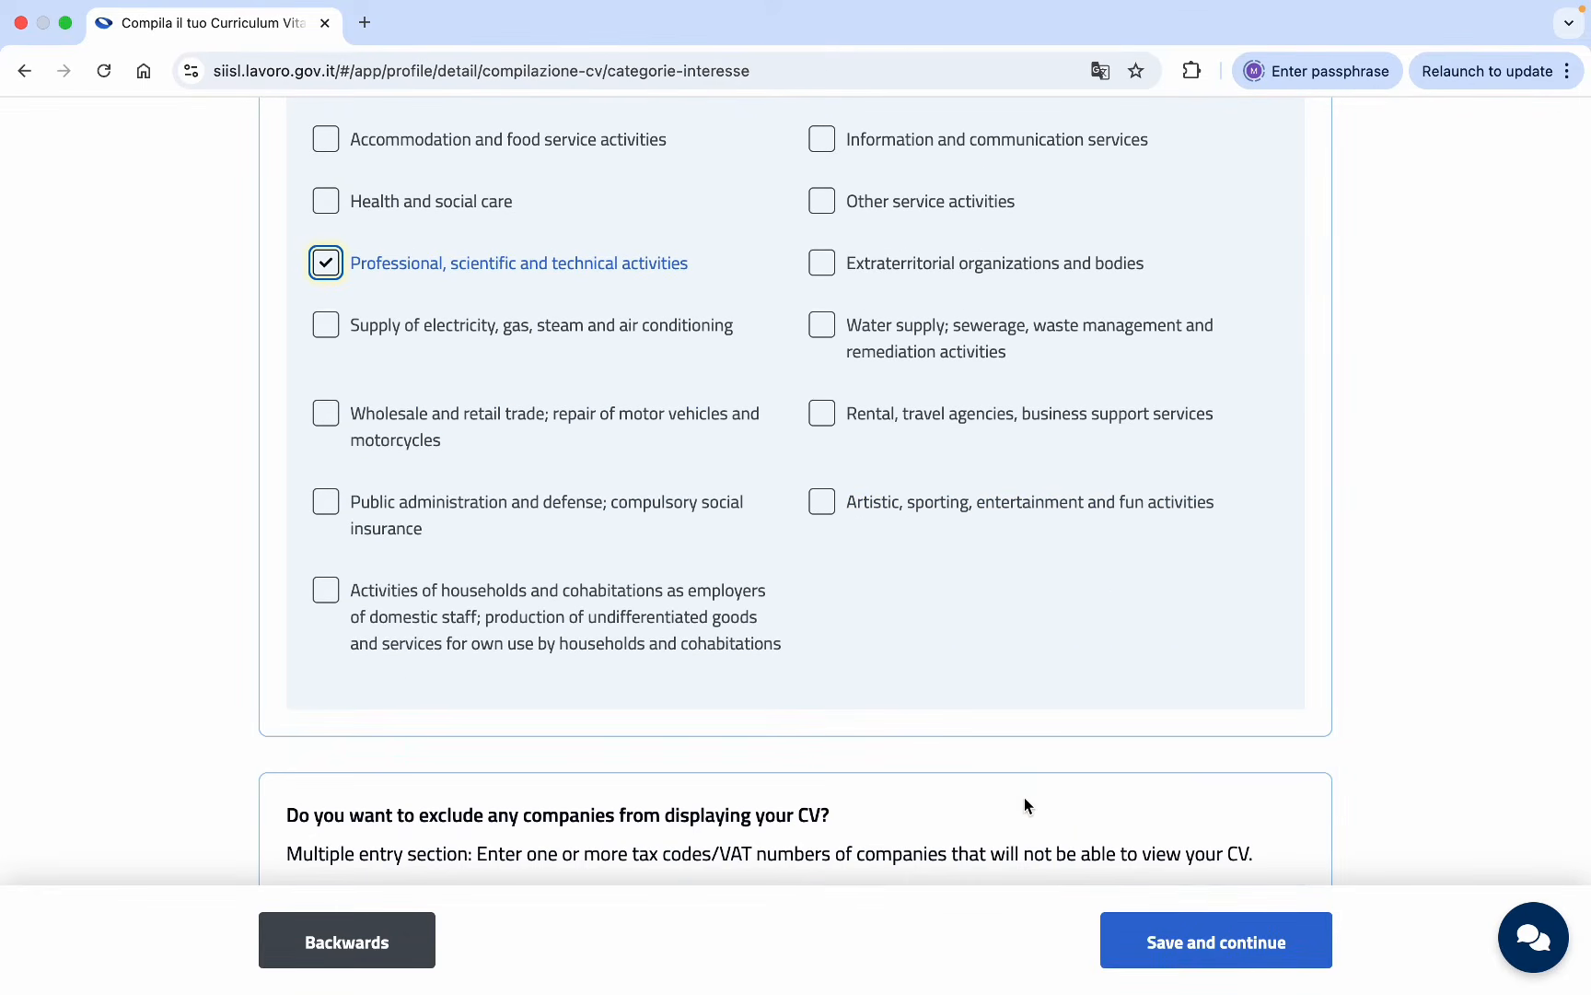
click(1147, 940)
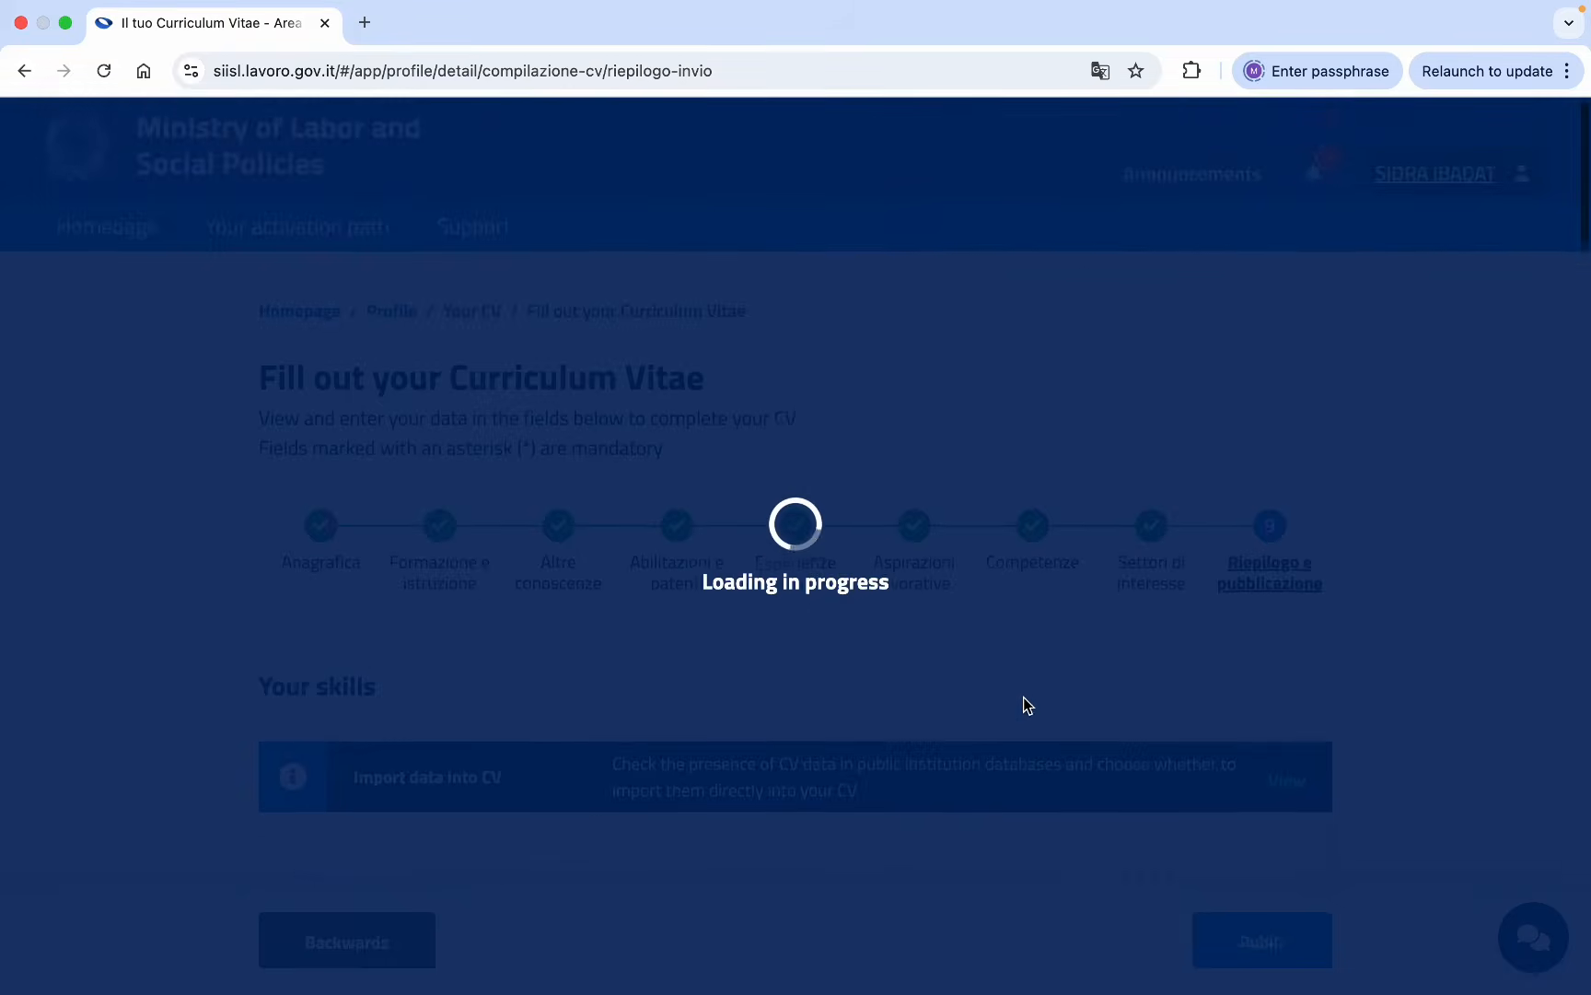
Review the CV summary, restore the page to Italian and publish the Curriculum Vitae.
scroll(1023, 696, down, 5)
scroll(1024, 700, down, 13)
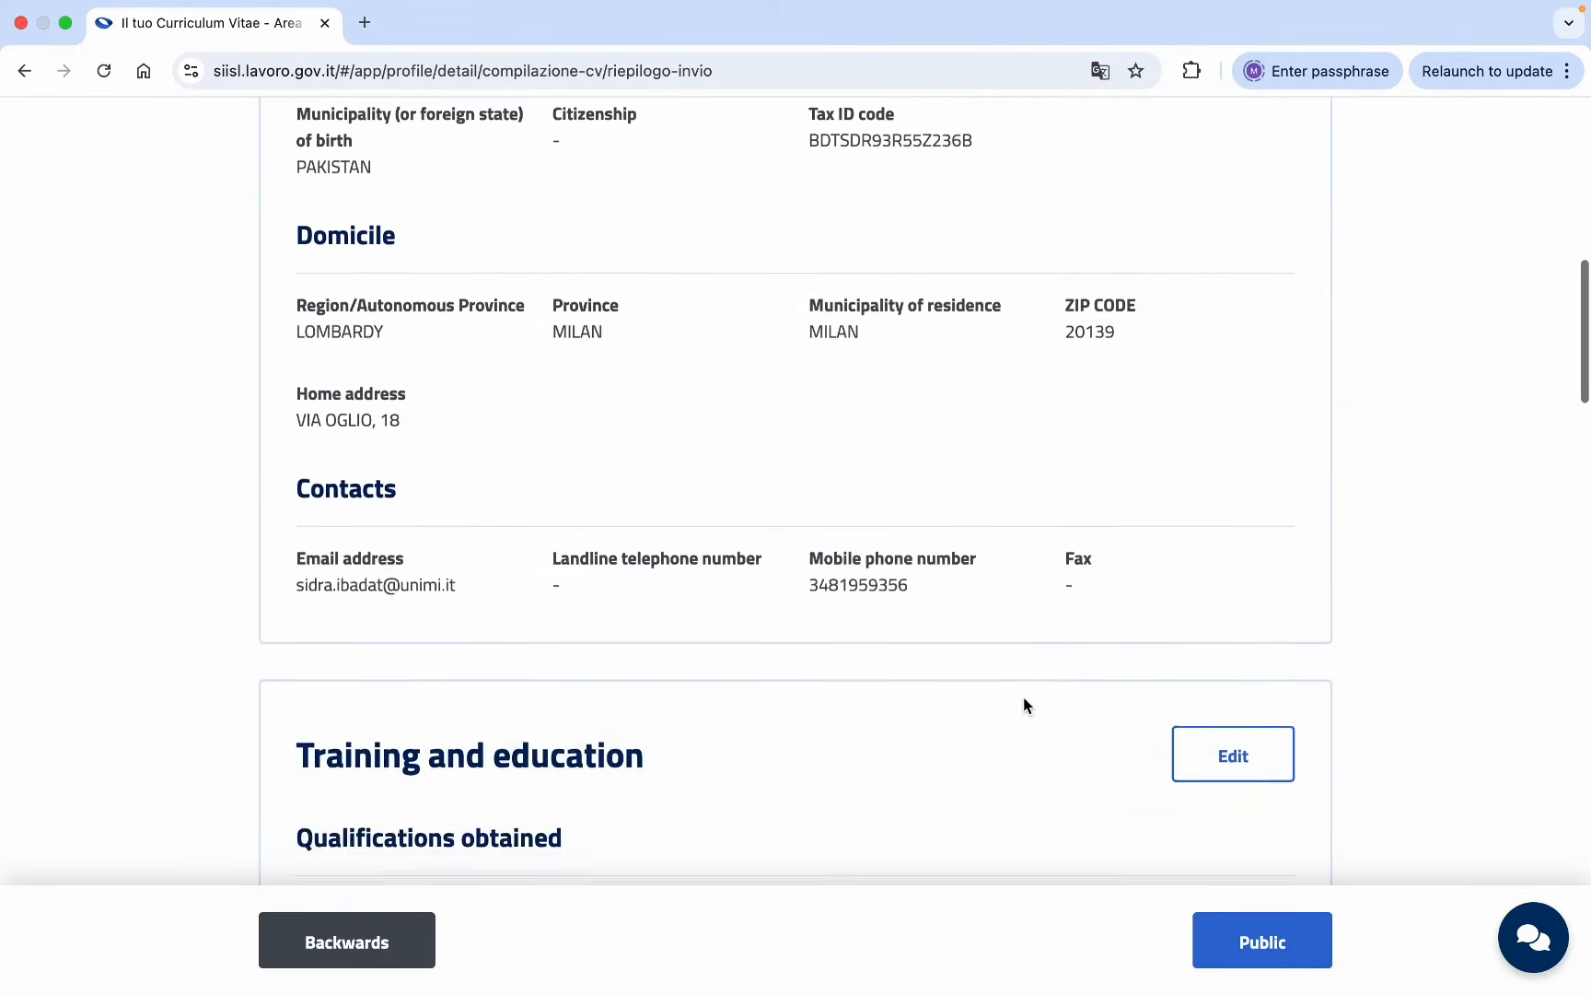
scroll(1024, 706, down, 16)
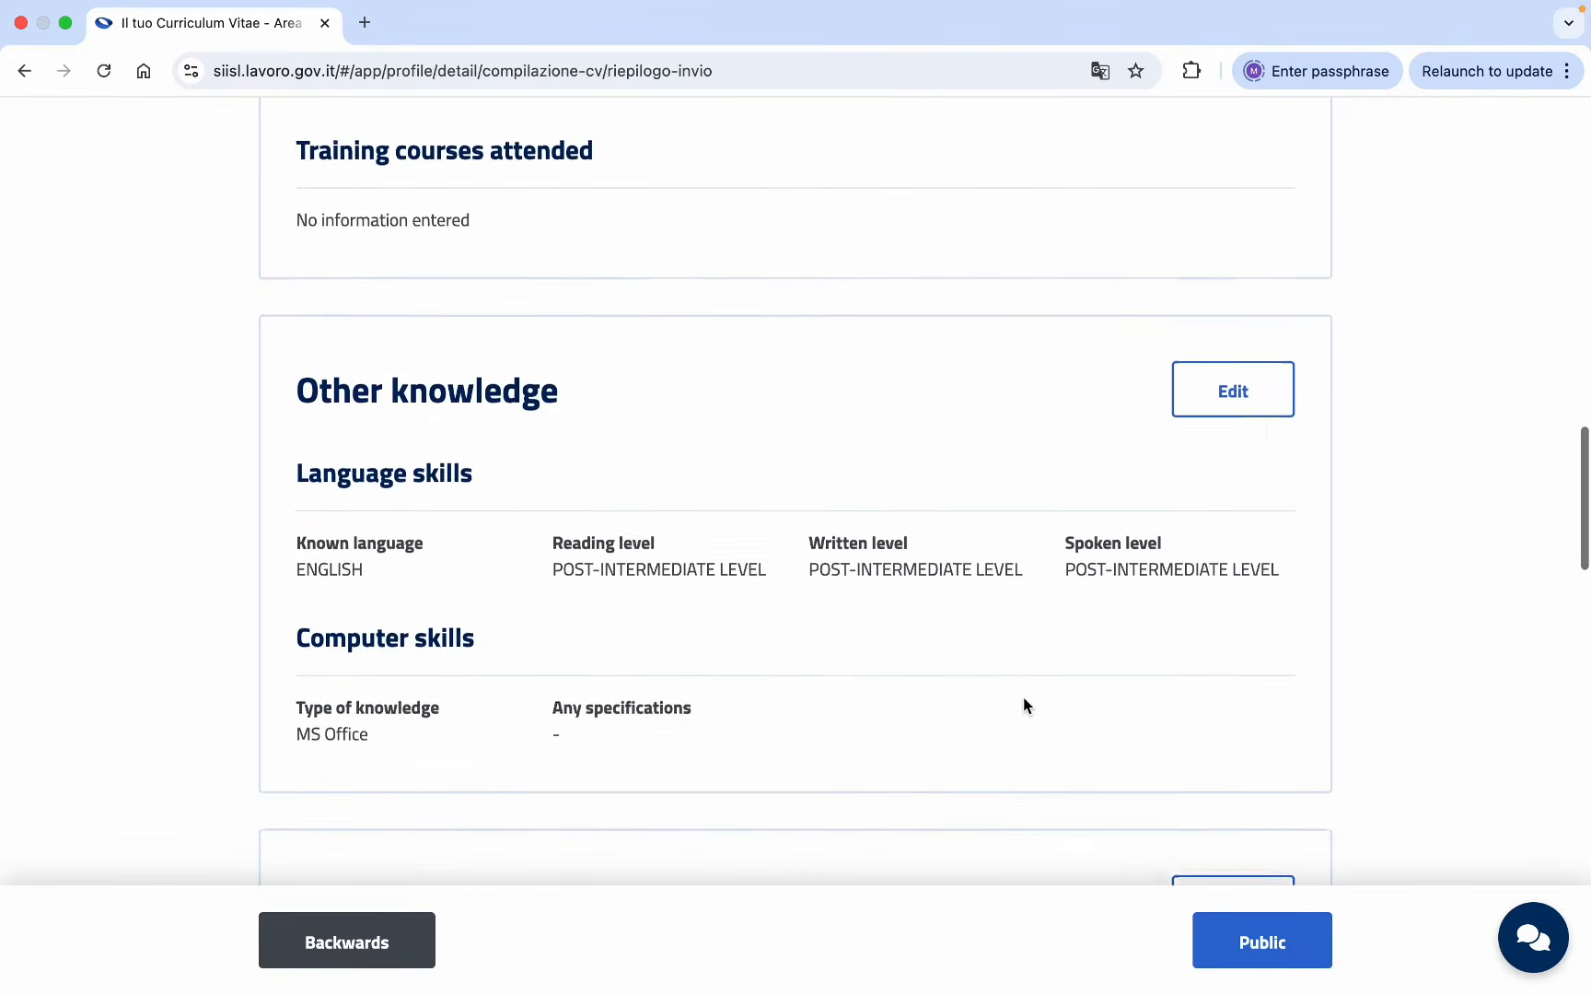
scroll(1024, 706, down, 15)
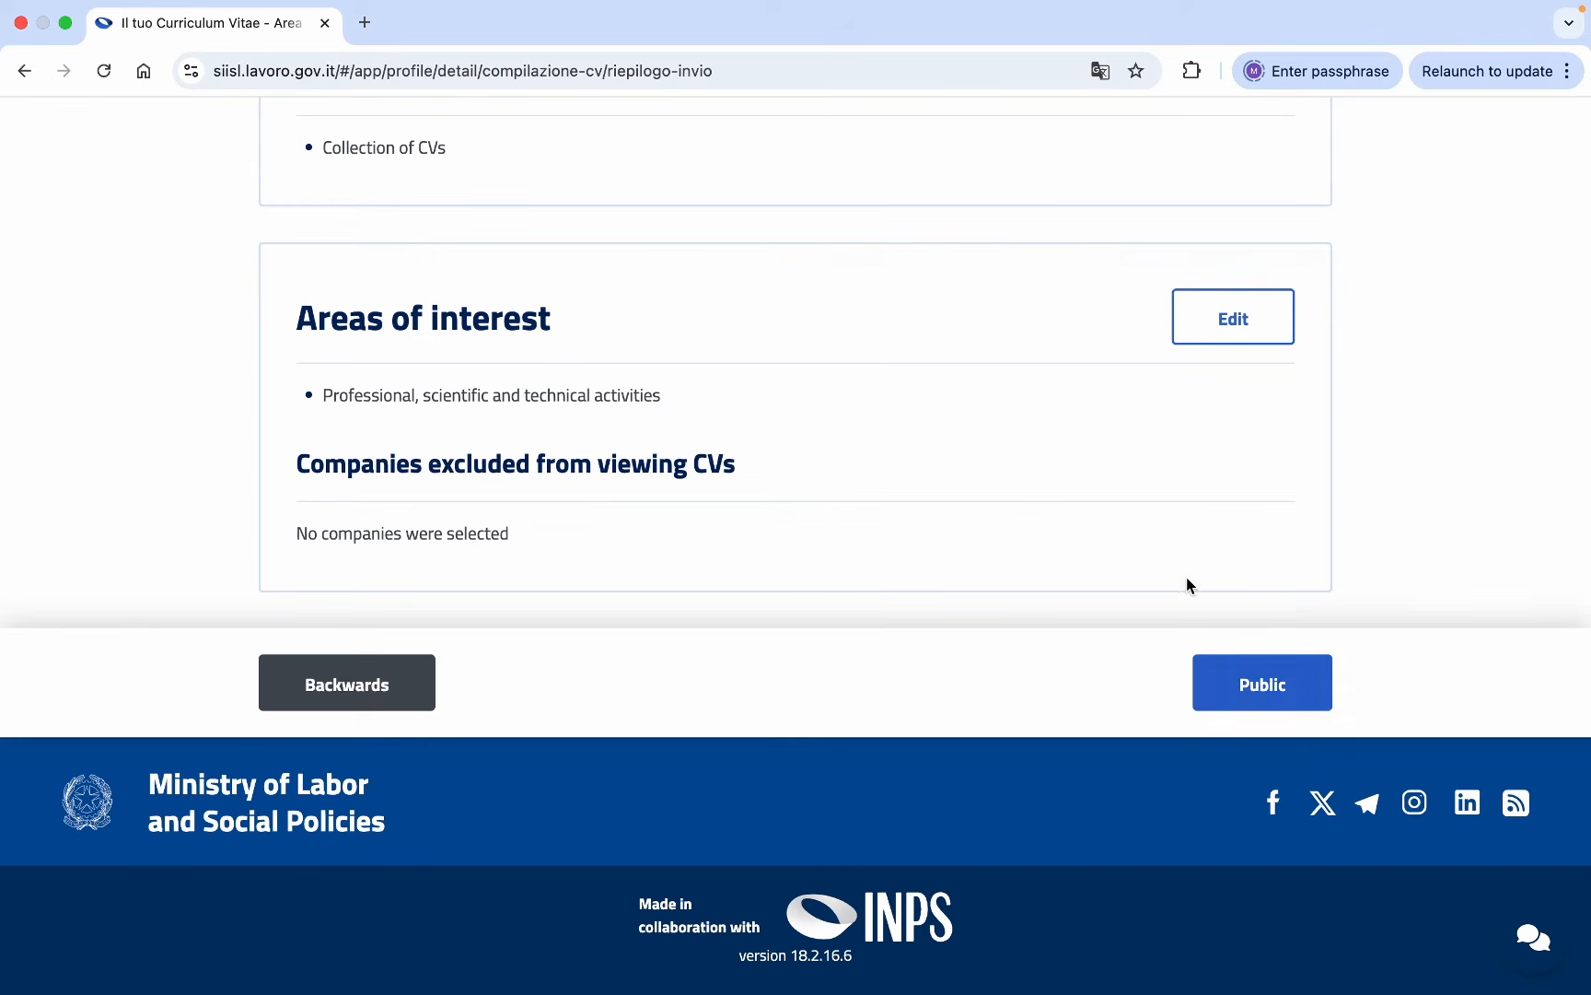
click(1095, 76)
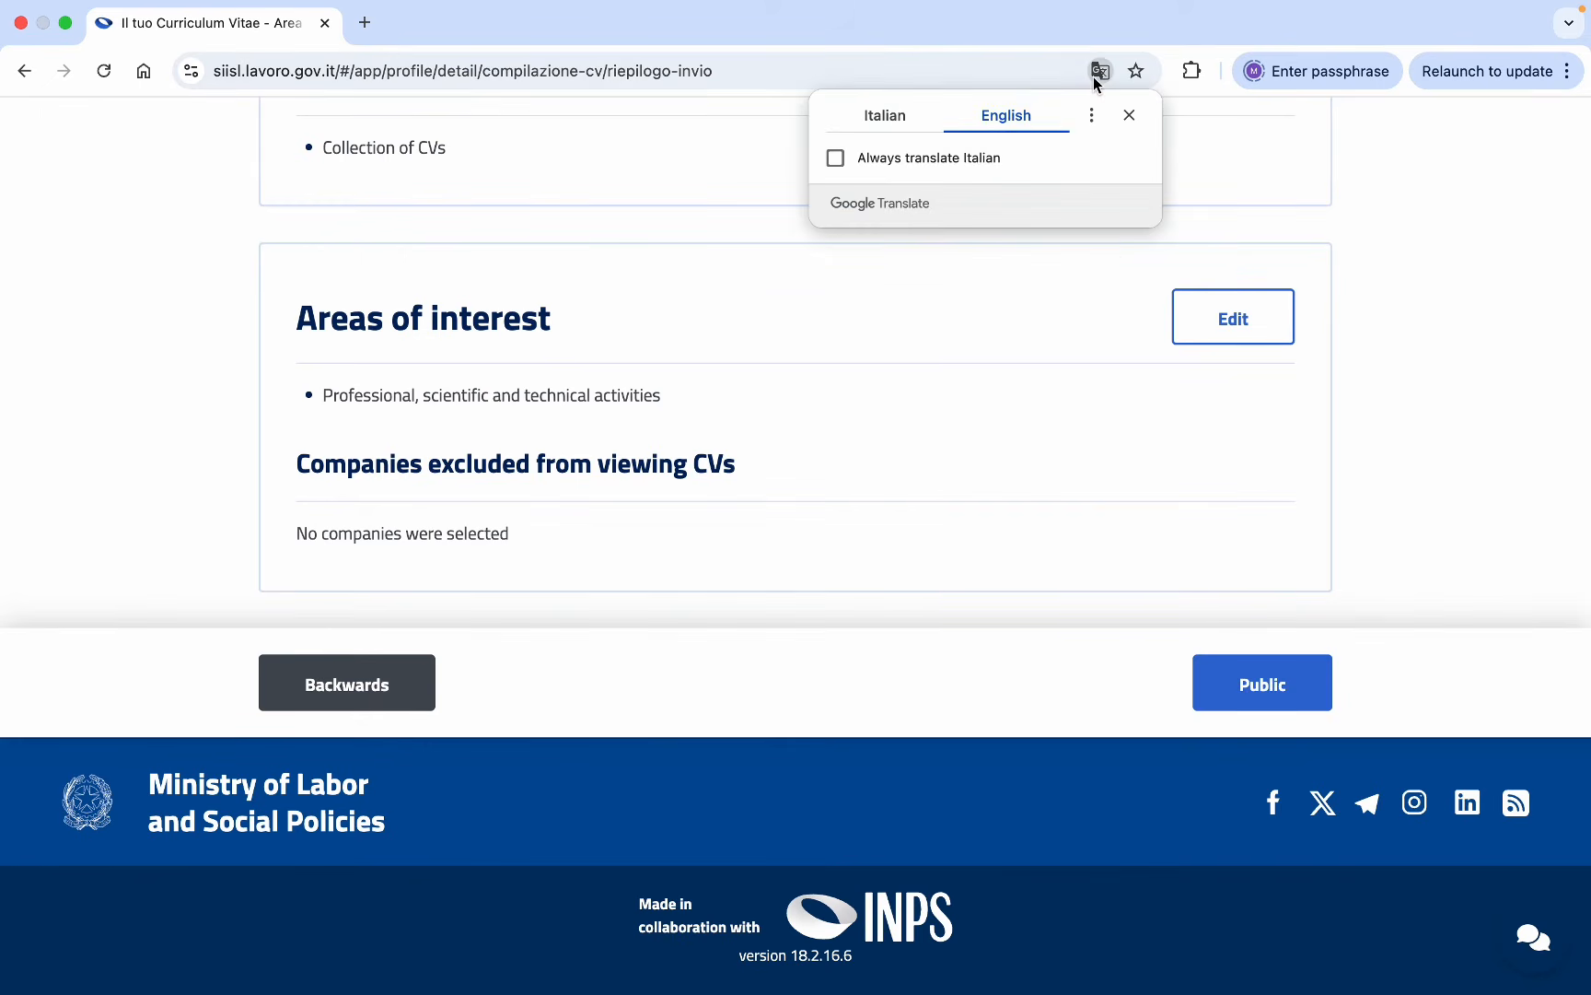
click(894, 113)
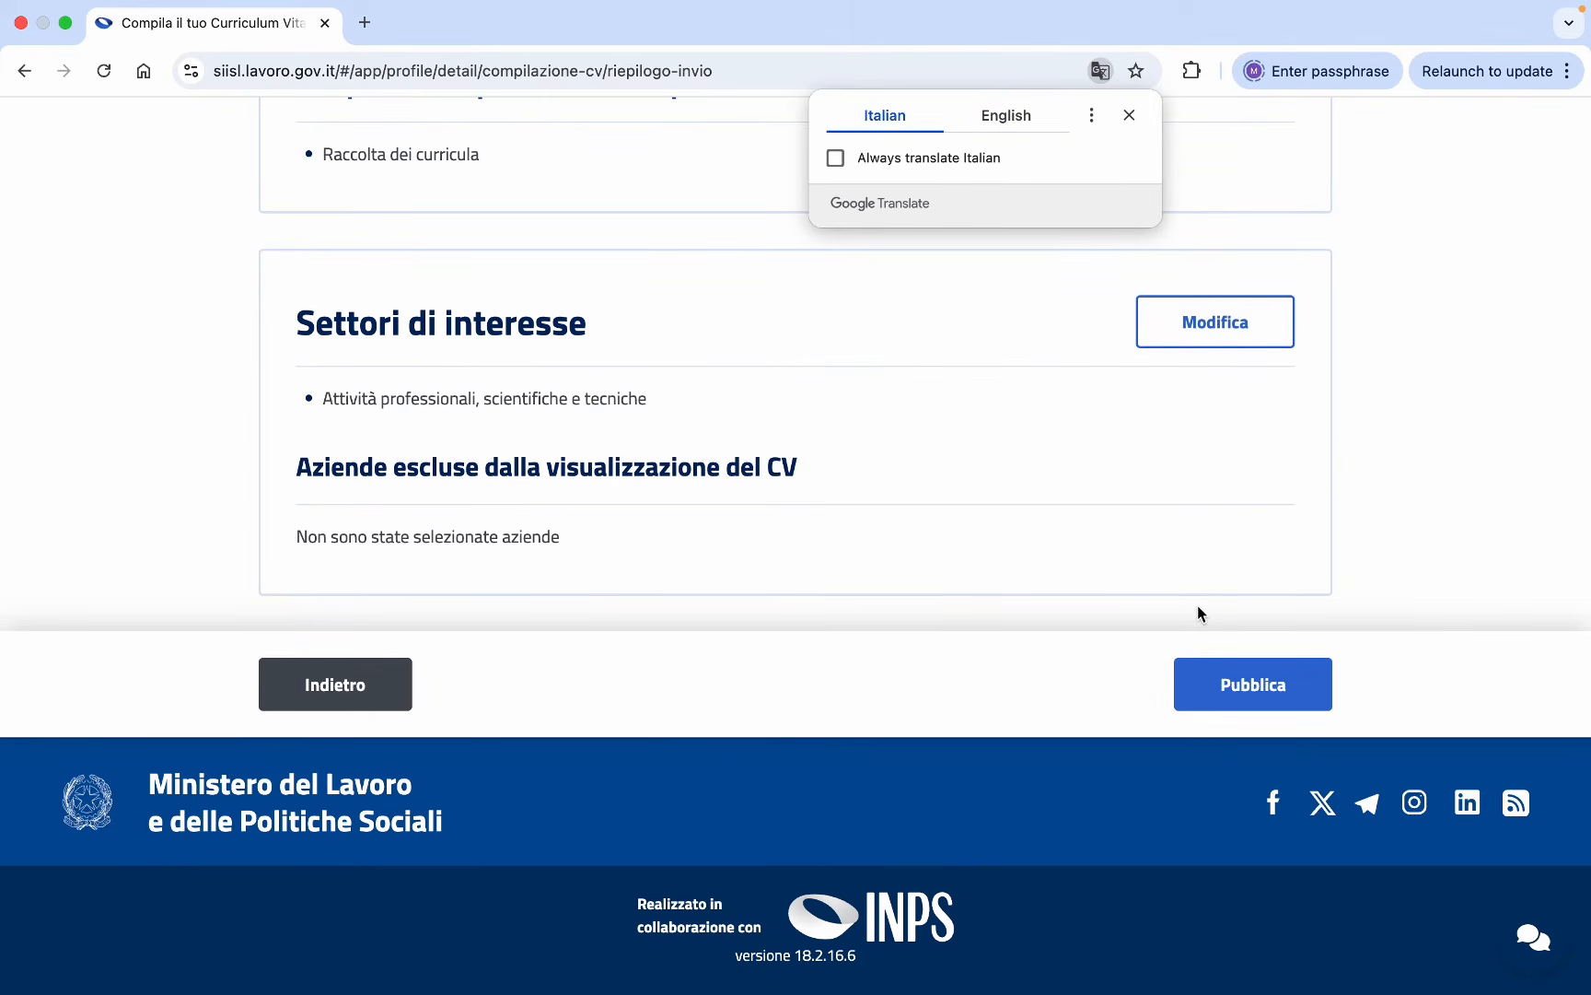
click(1226, 685)
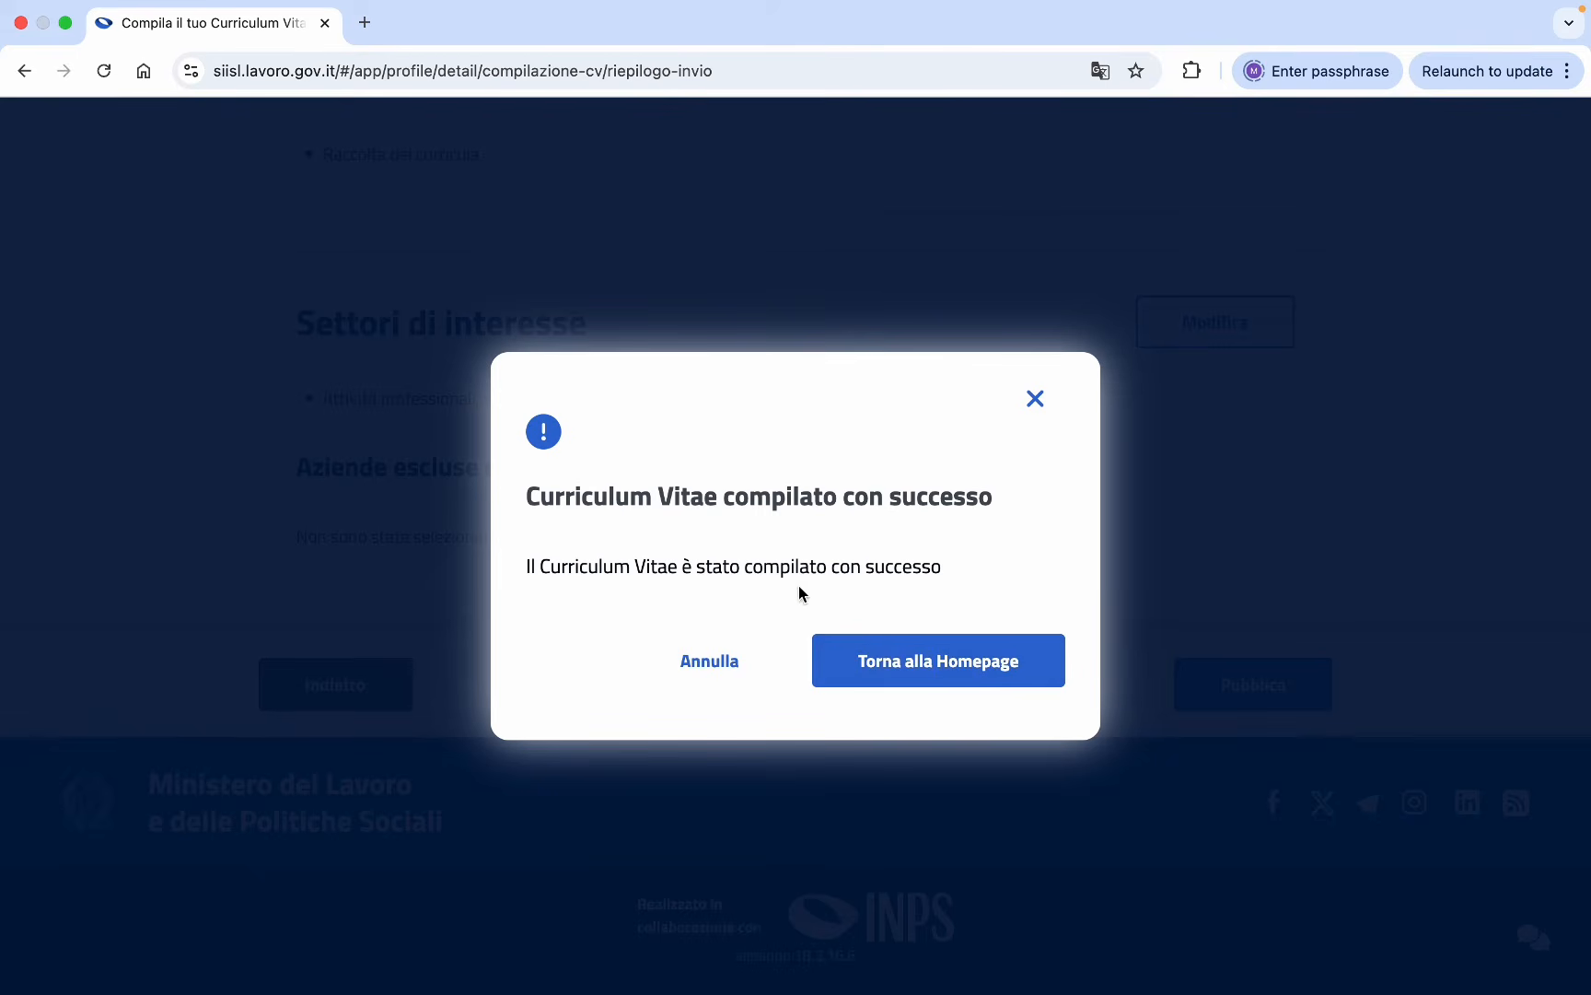
Return to the homepage and start the subscription of the Patto di Attivazione Digitale (PAD).
click(924, 671)
scroll(921, 663, down, 5)
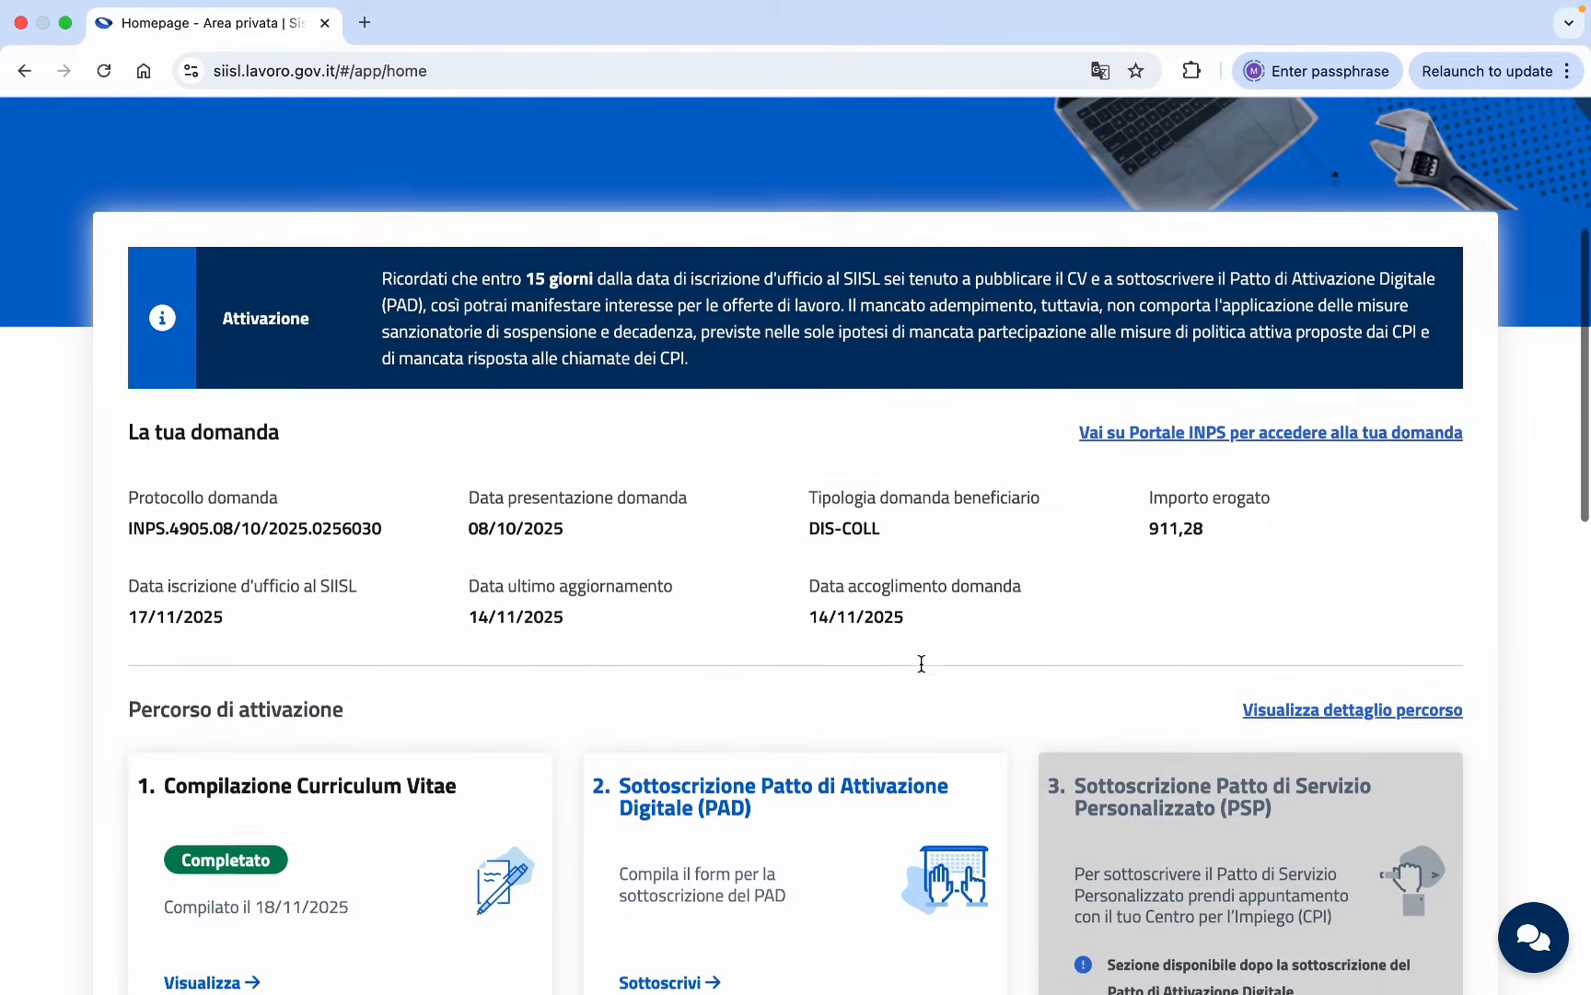
scroll(917, 650, down, 3)
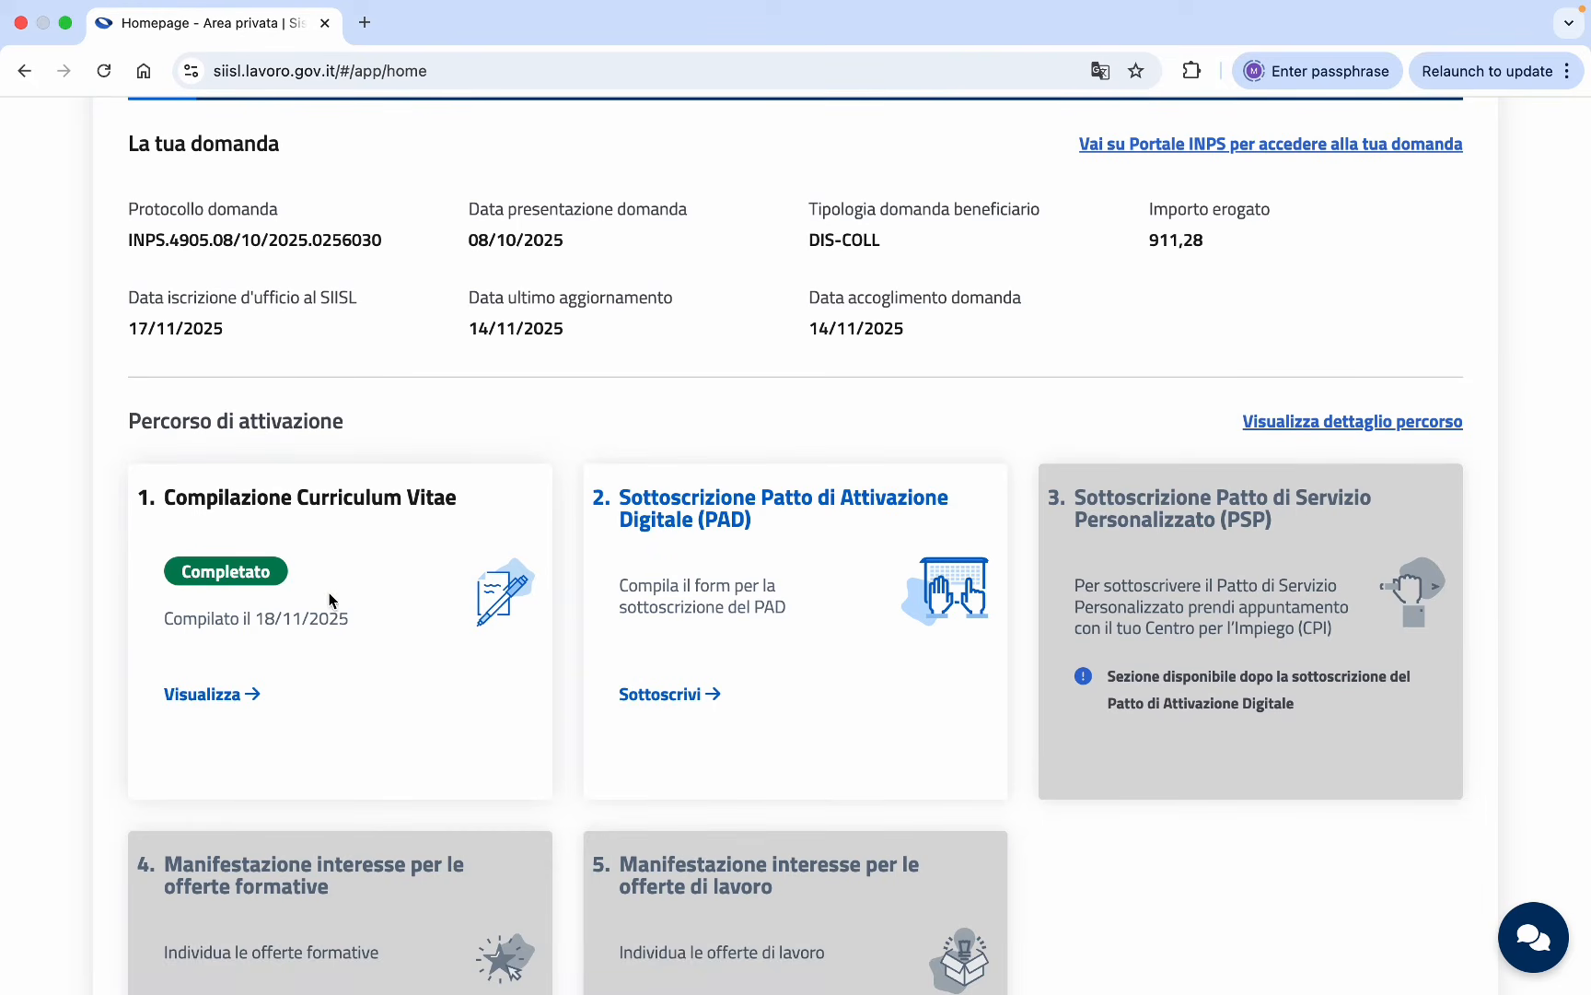
scroll(329, 594, down, 2)
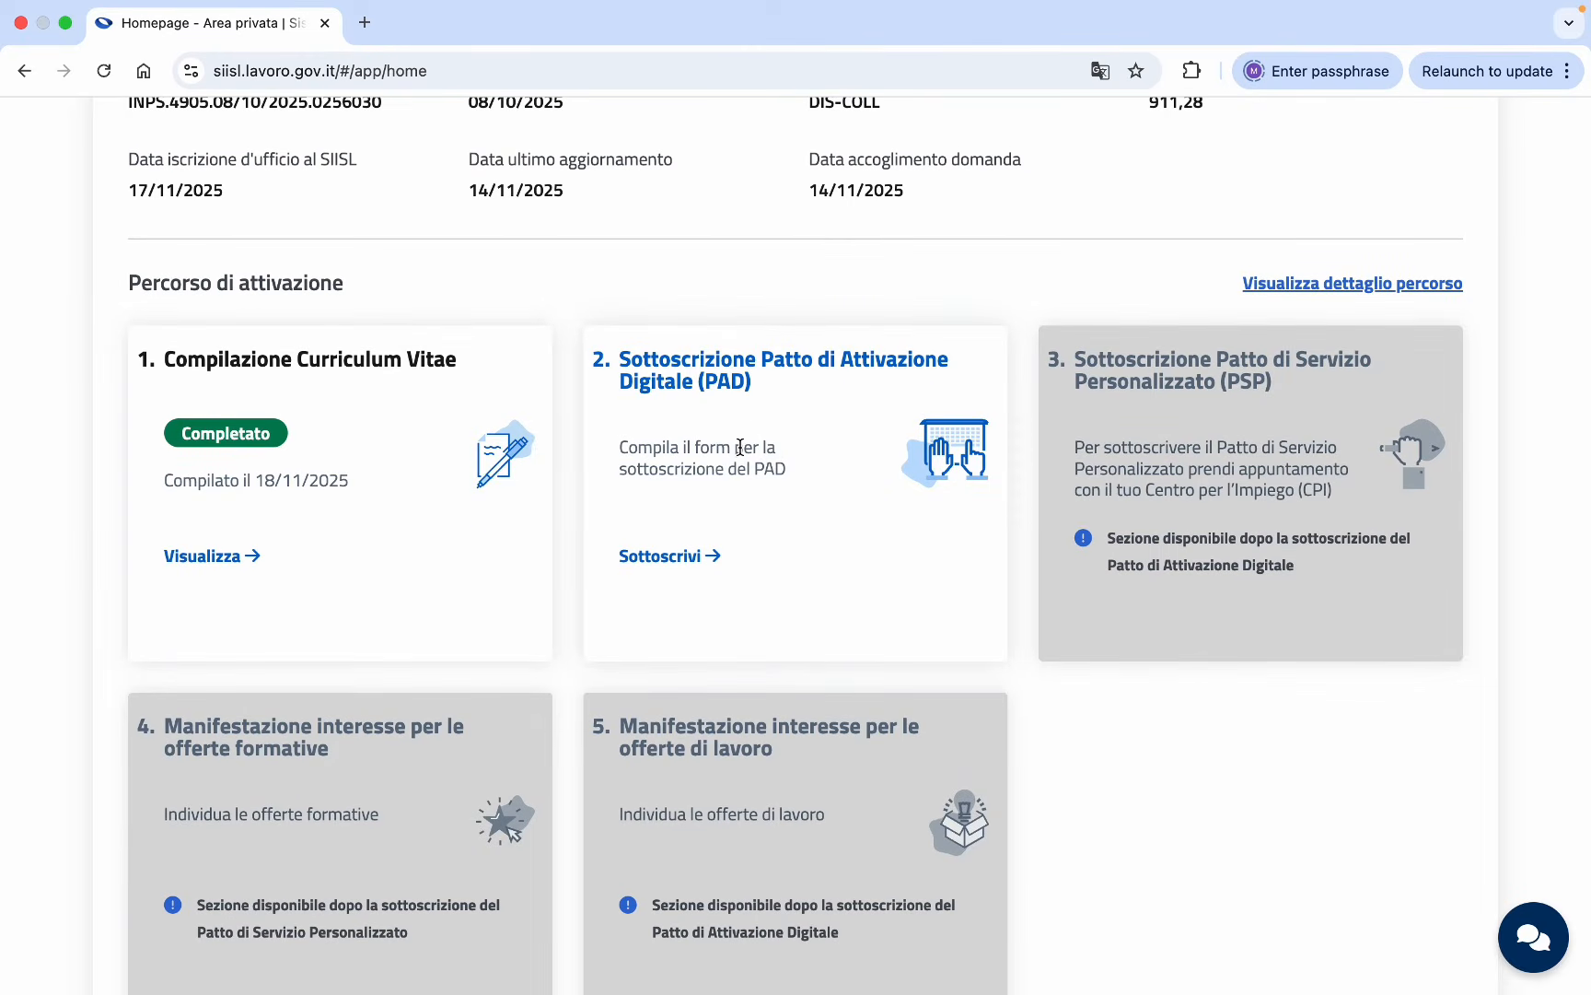
click(651, 564)
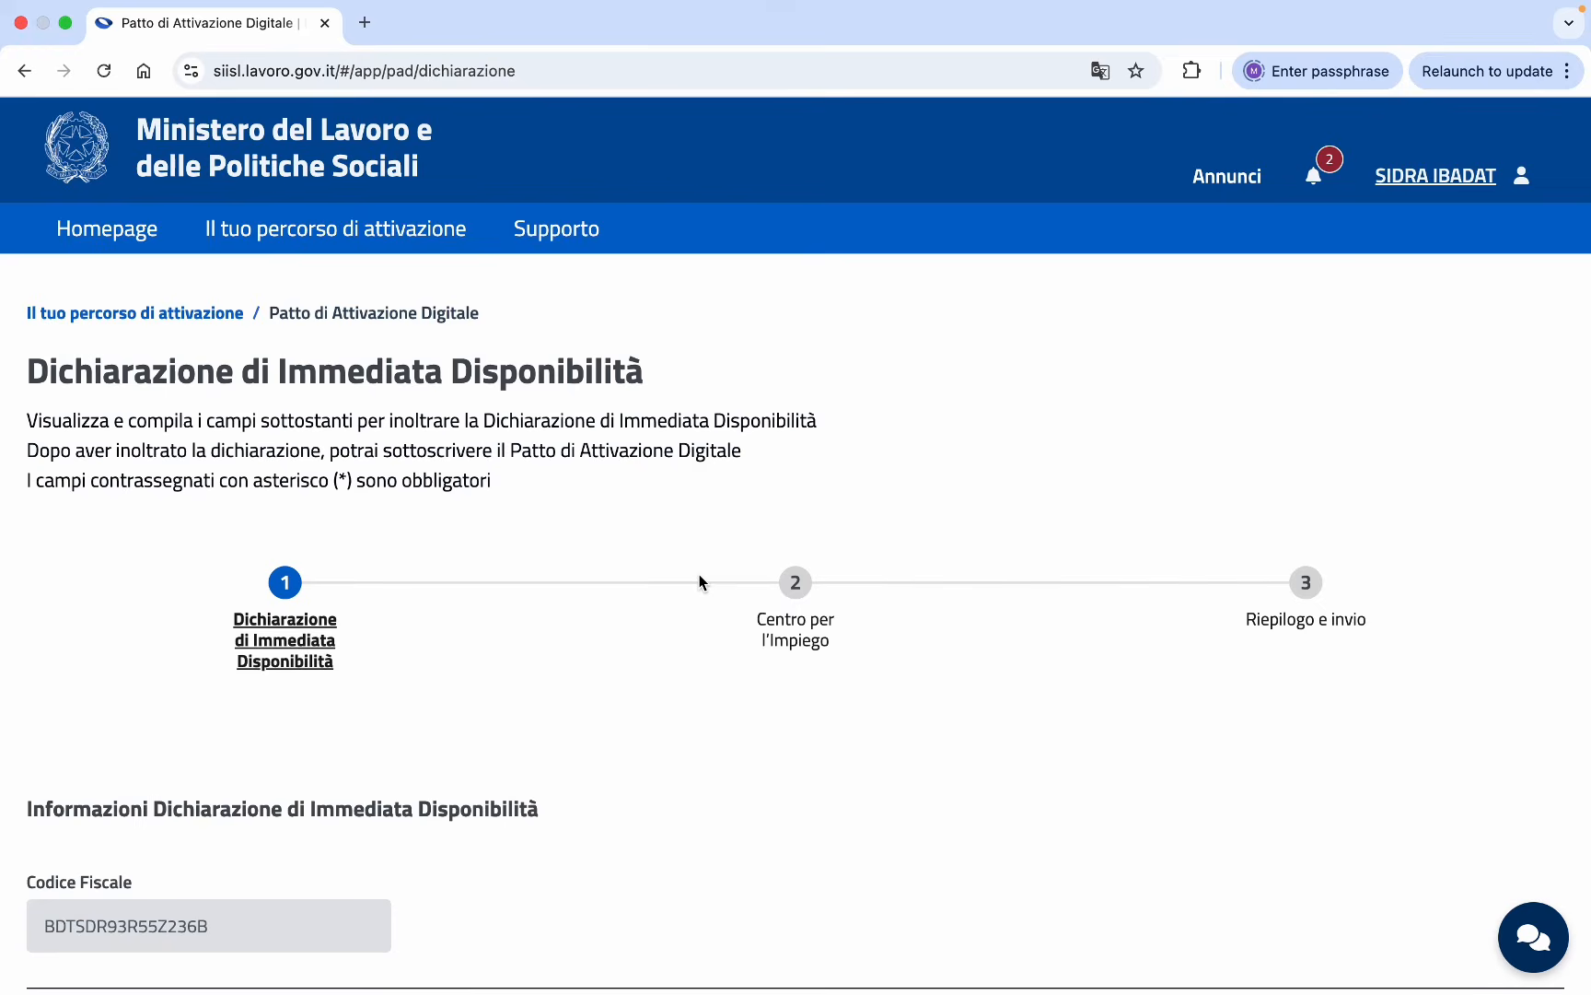
Set Titolo di studio to Titolo di dottore di ricerca in the additional data of the Dichiarazione di Immediata Disponibilità.
scroll(700, 580, down, 5)
scroll(699, 581, down, 11)
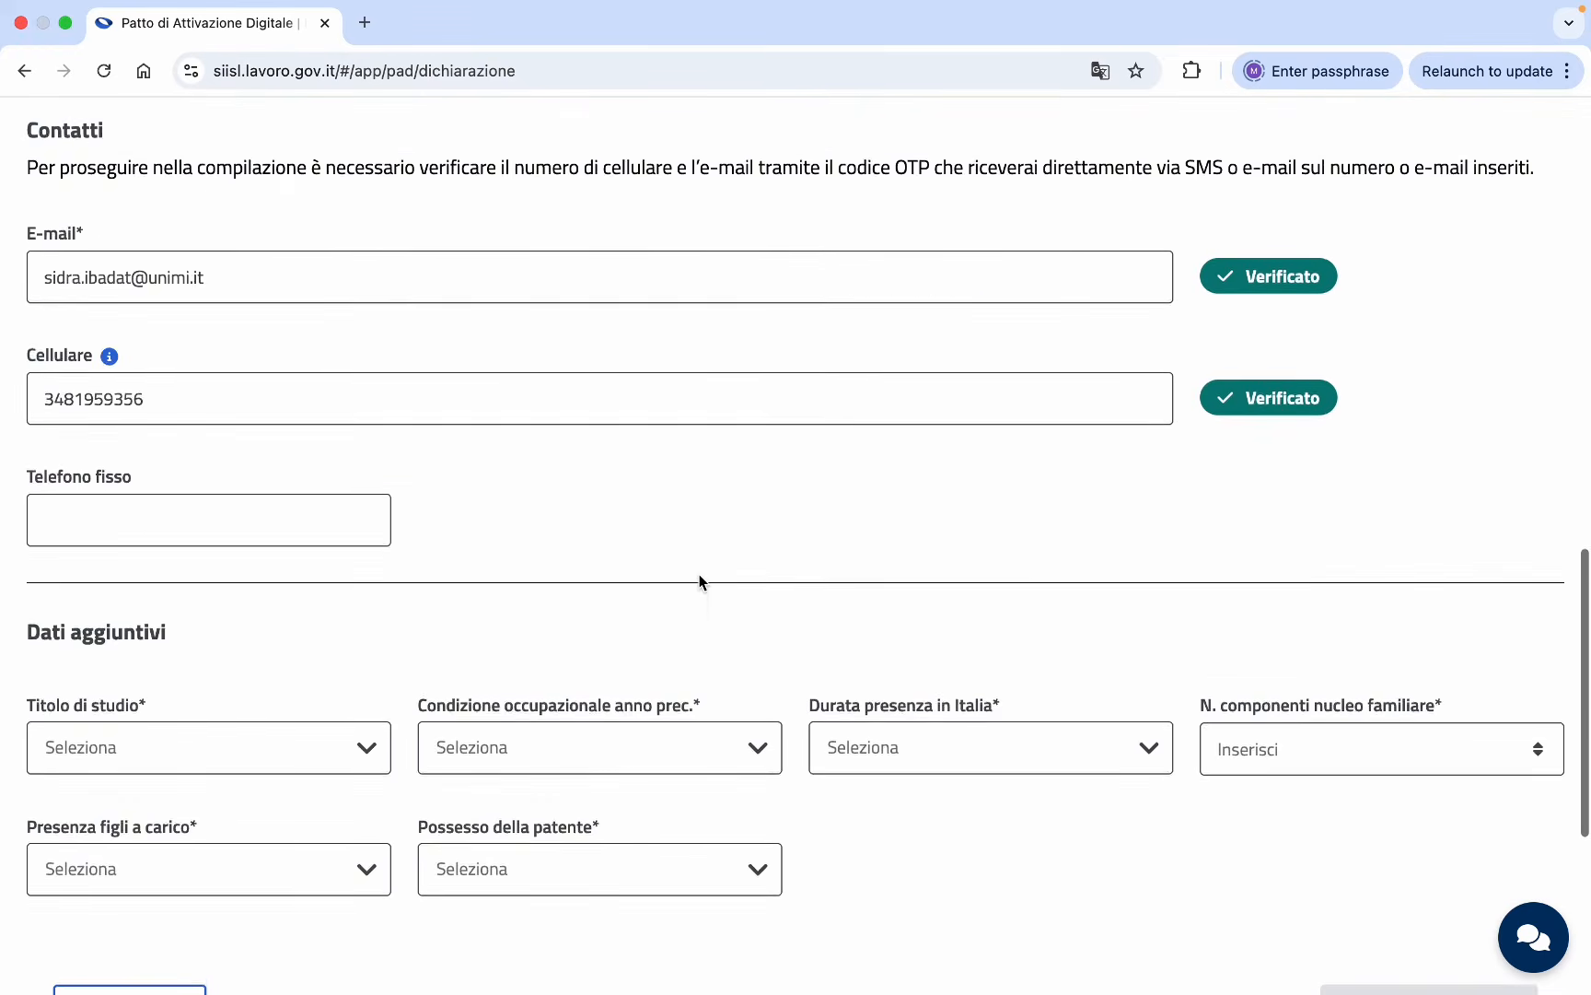
scroll(699, 581, down, 2)
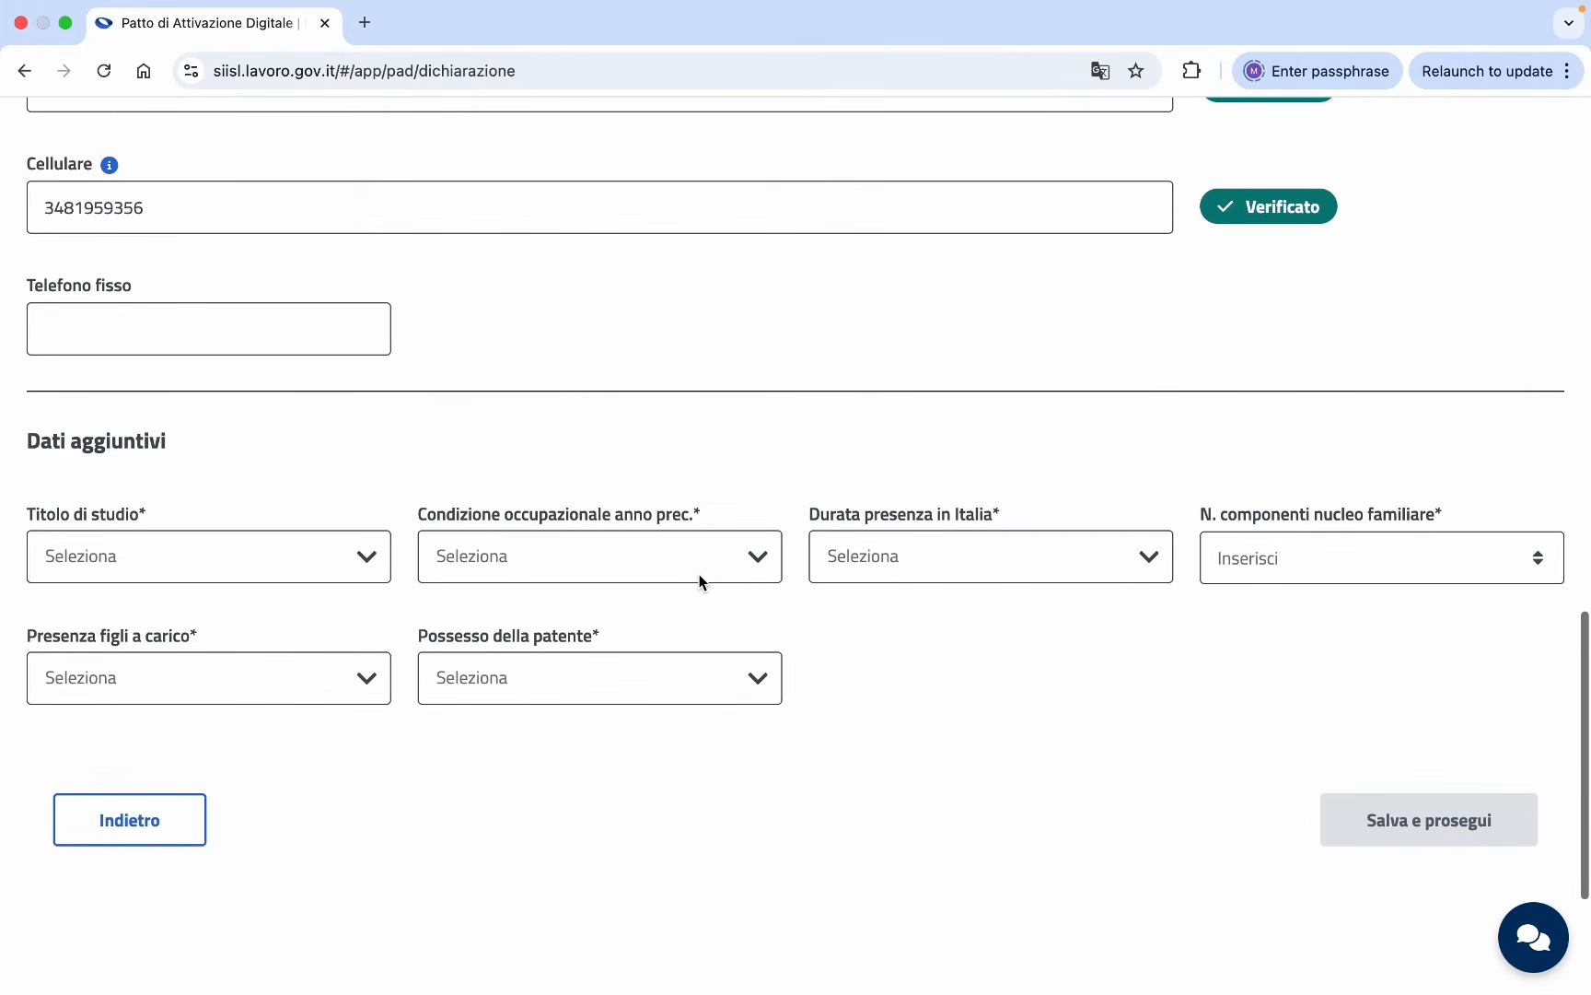
scroll(479, 517, down, 2)
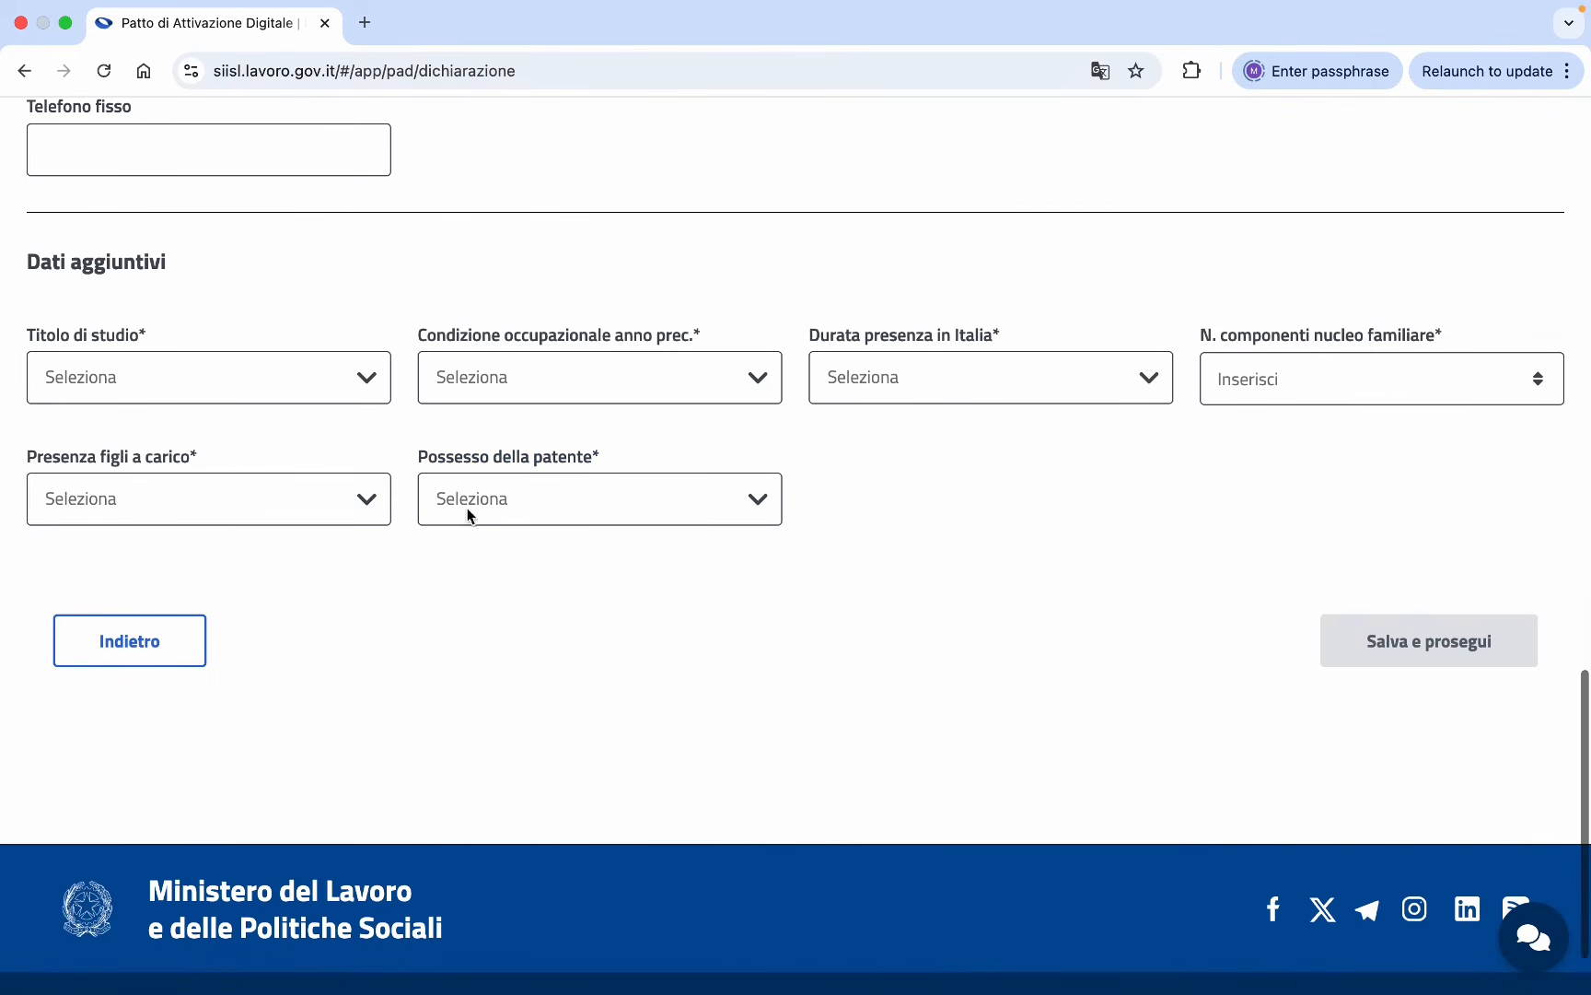
click(367, 377)
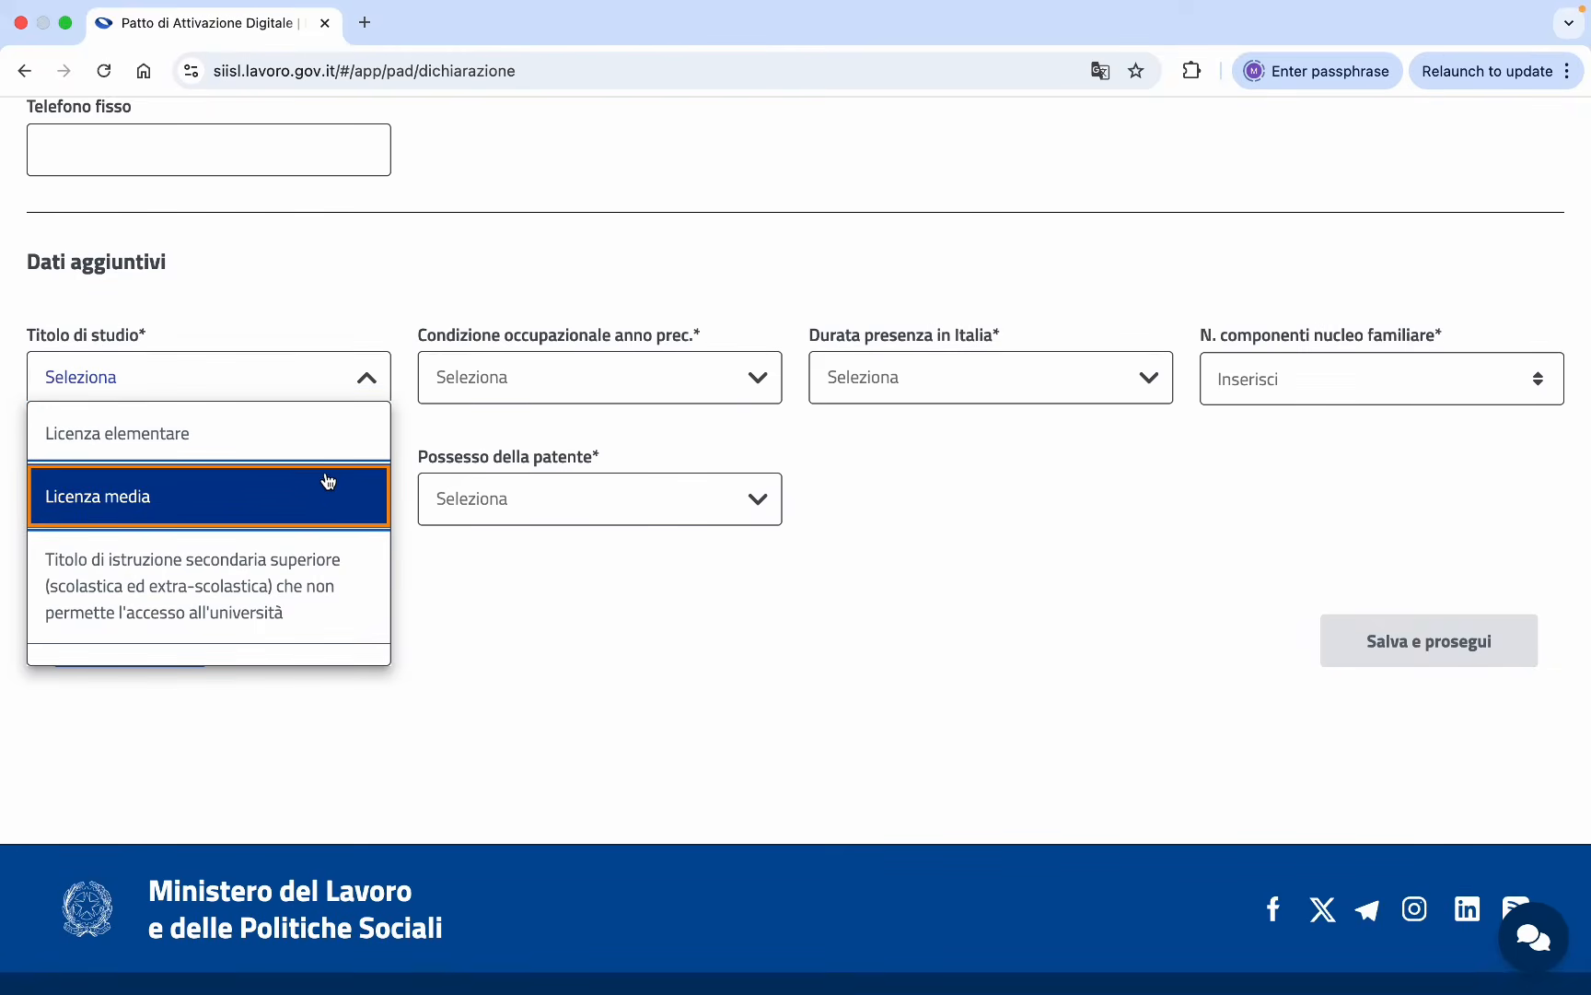
scroll(322, 497, down, 5)
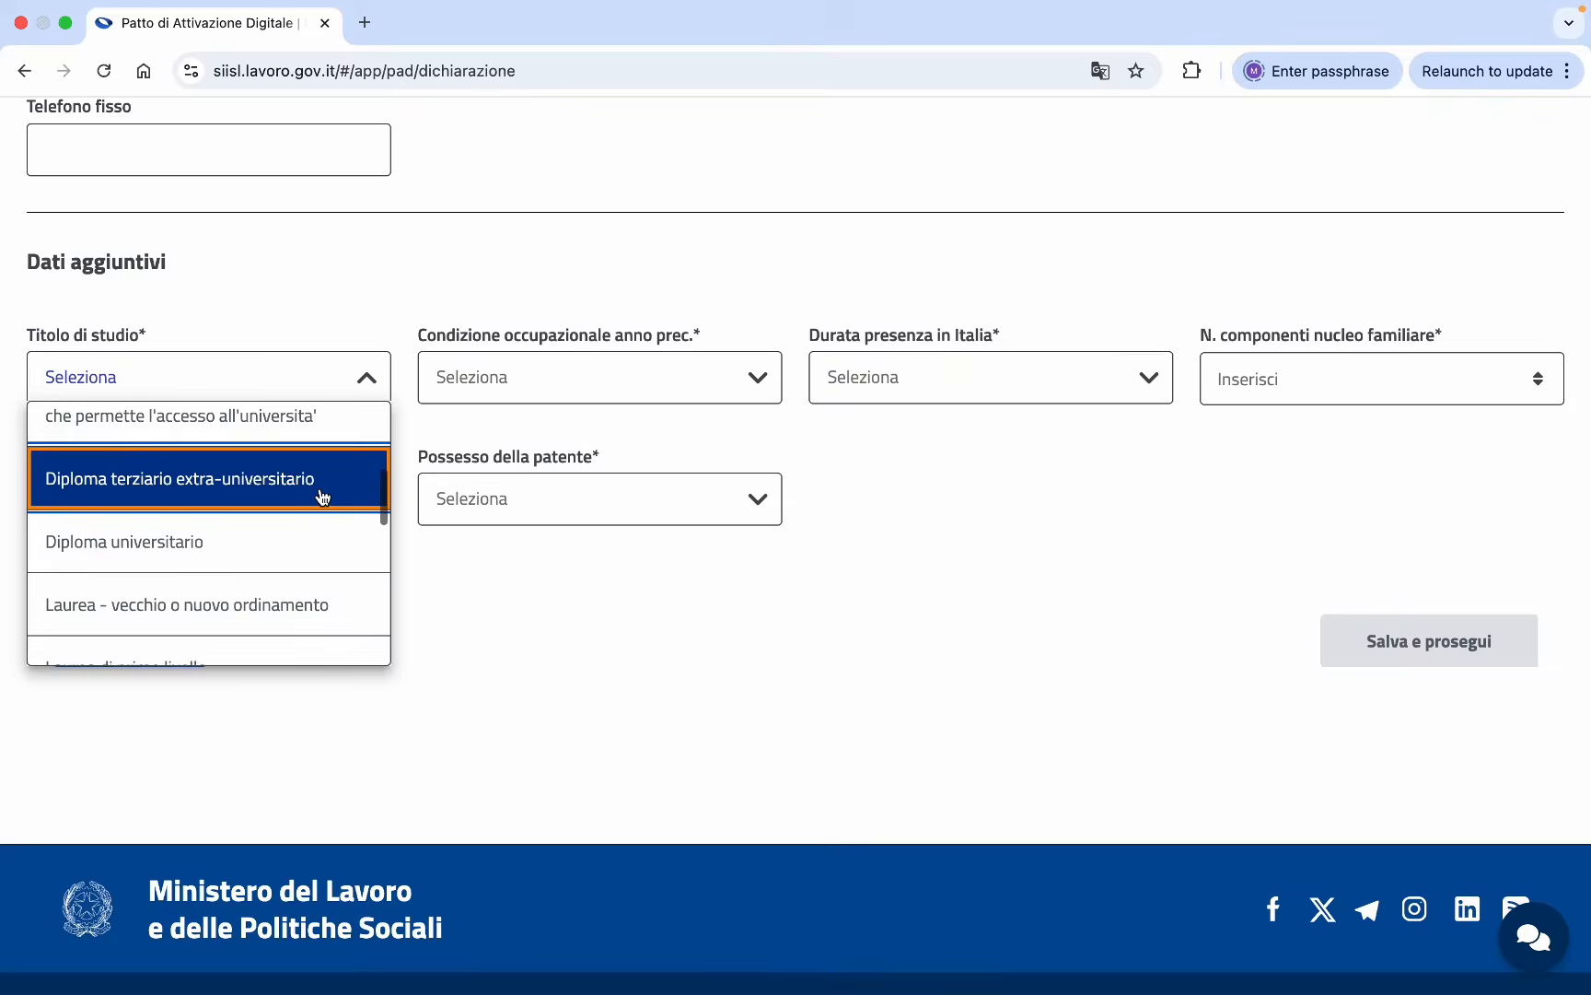
scroll(323, 497, down, 5)
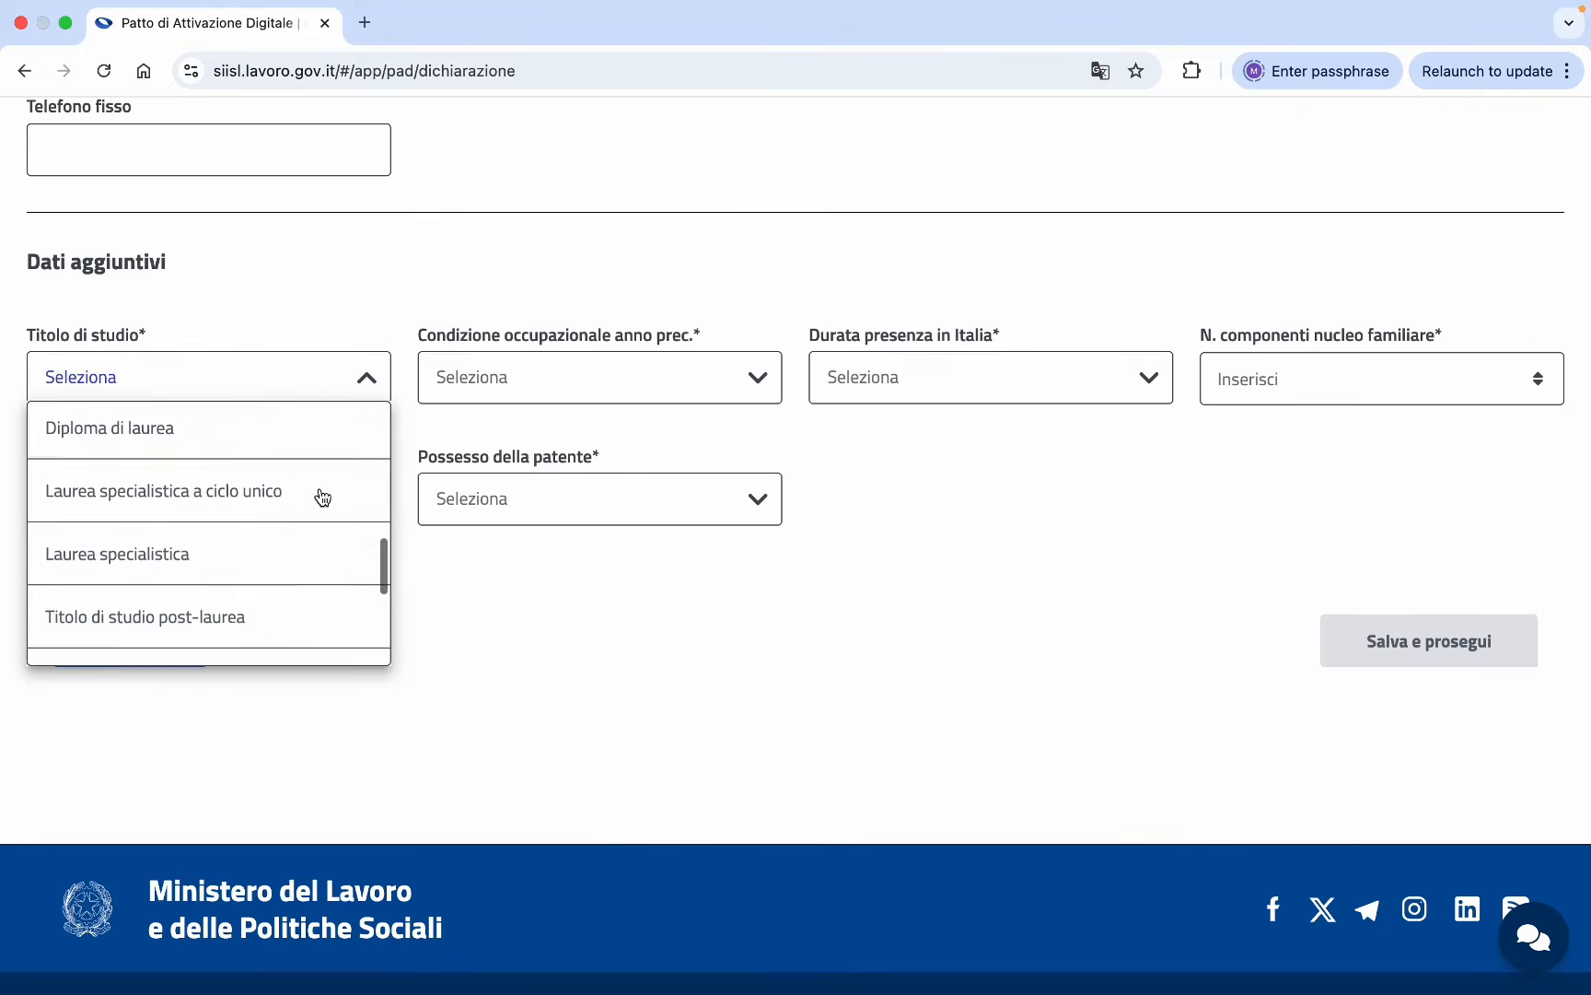
scroll(323, 497, down, 4)
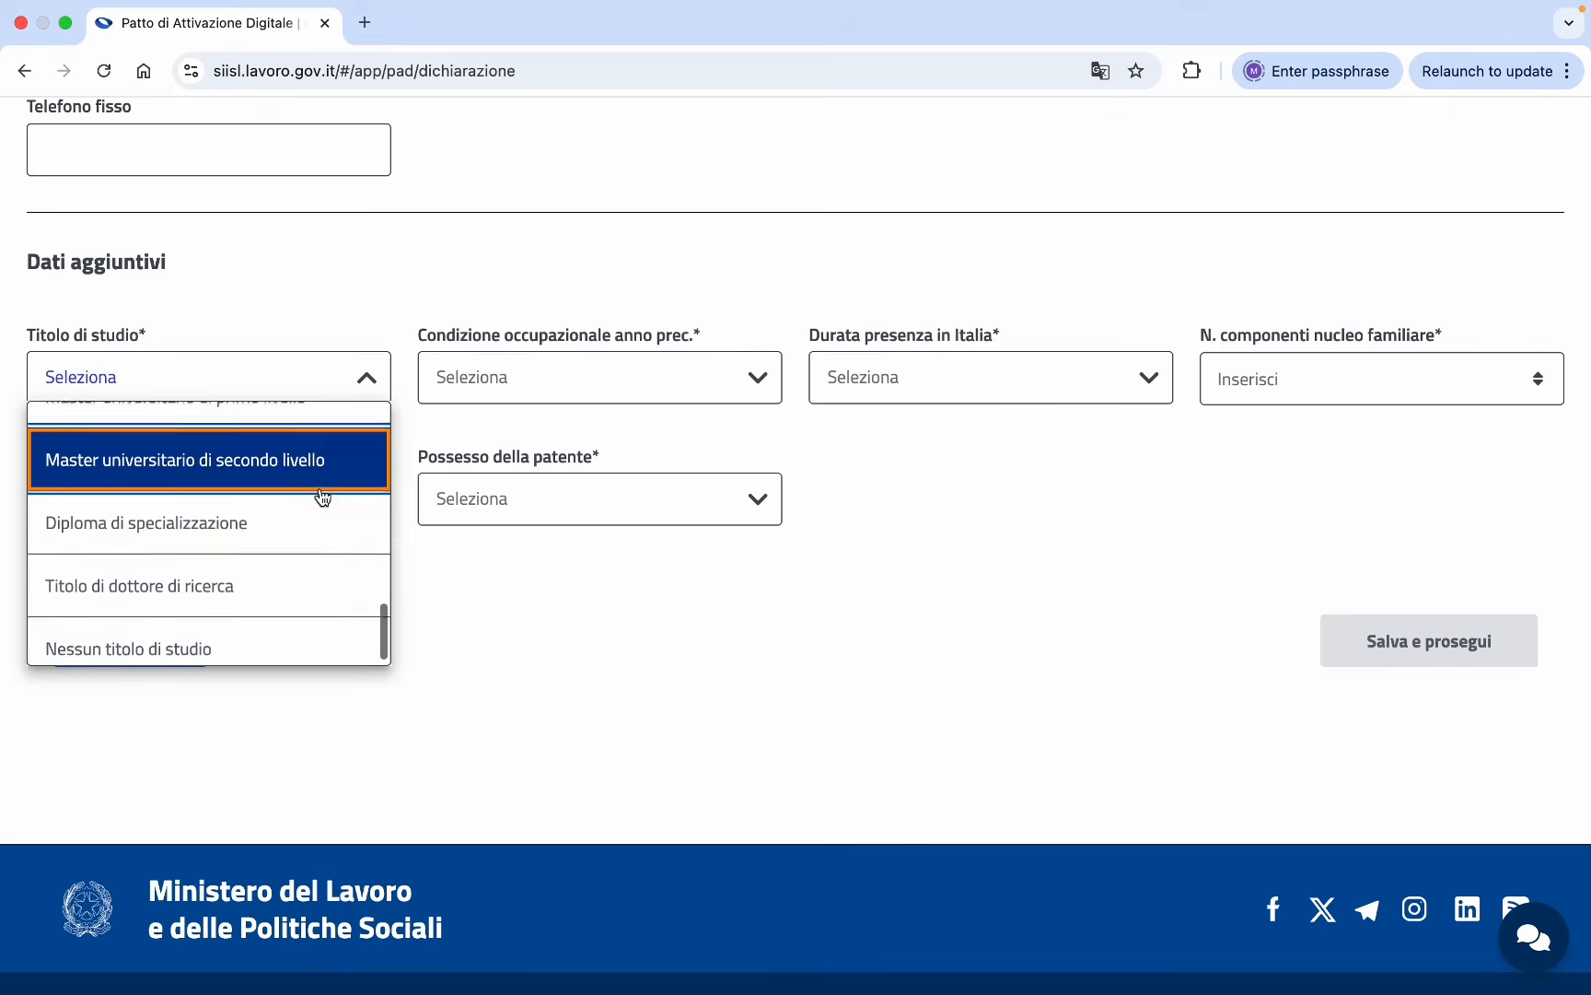
click(285, 571)
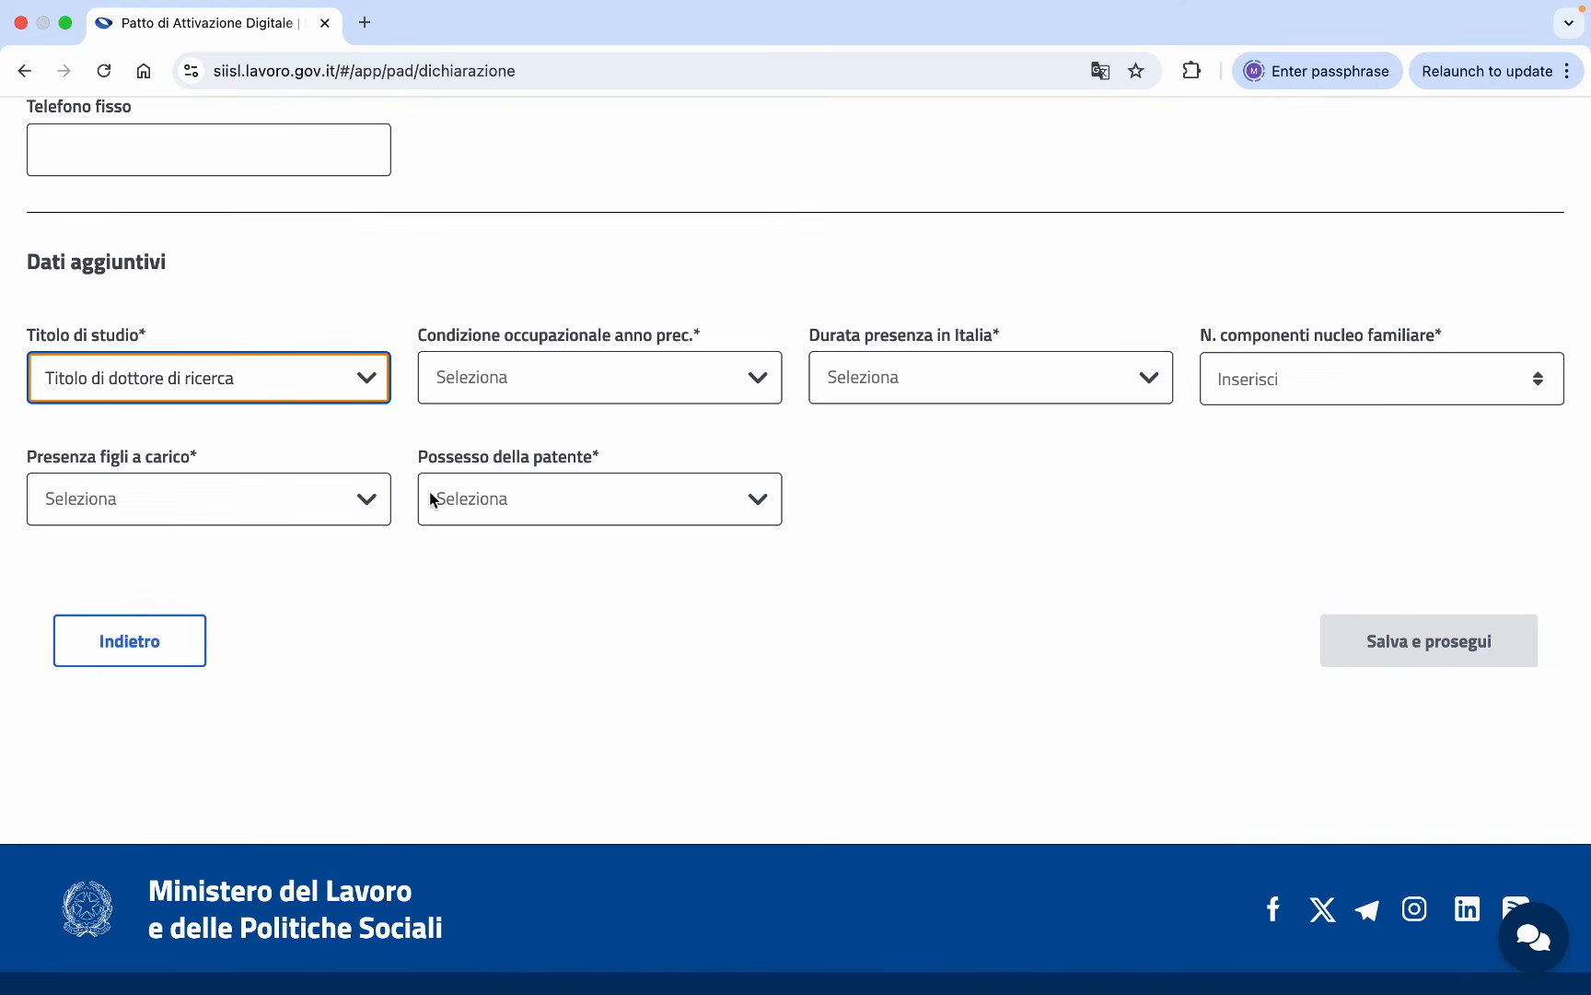
Set the previous year's employment status (Condizione occupazionale anno prec.) to Studente.
click(753, 381)
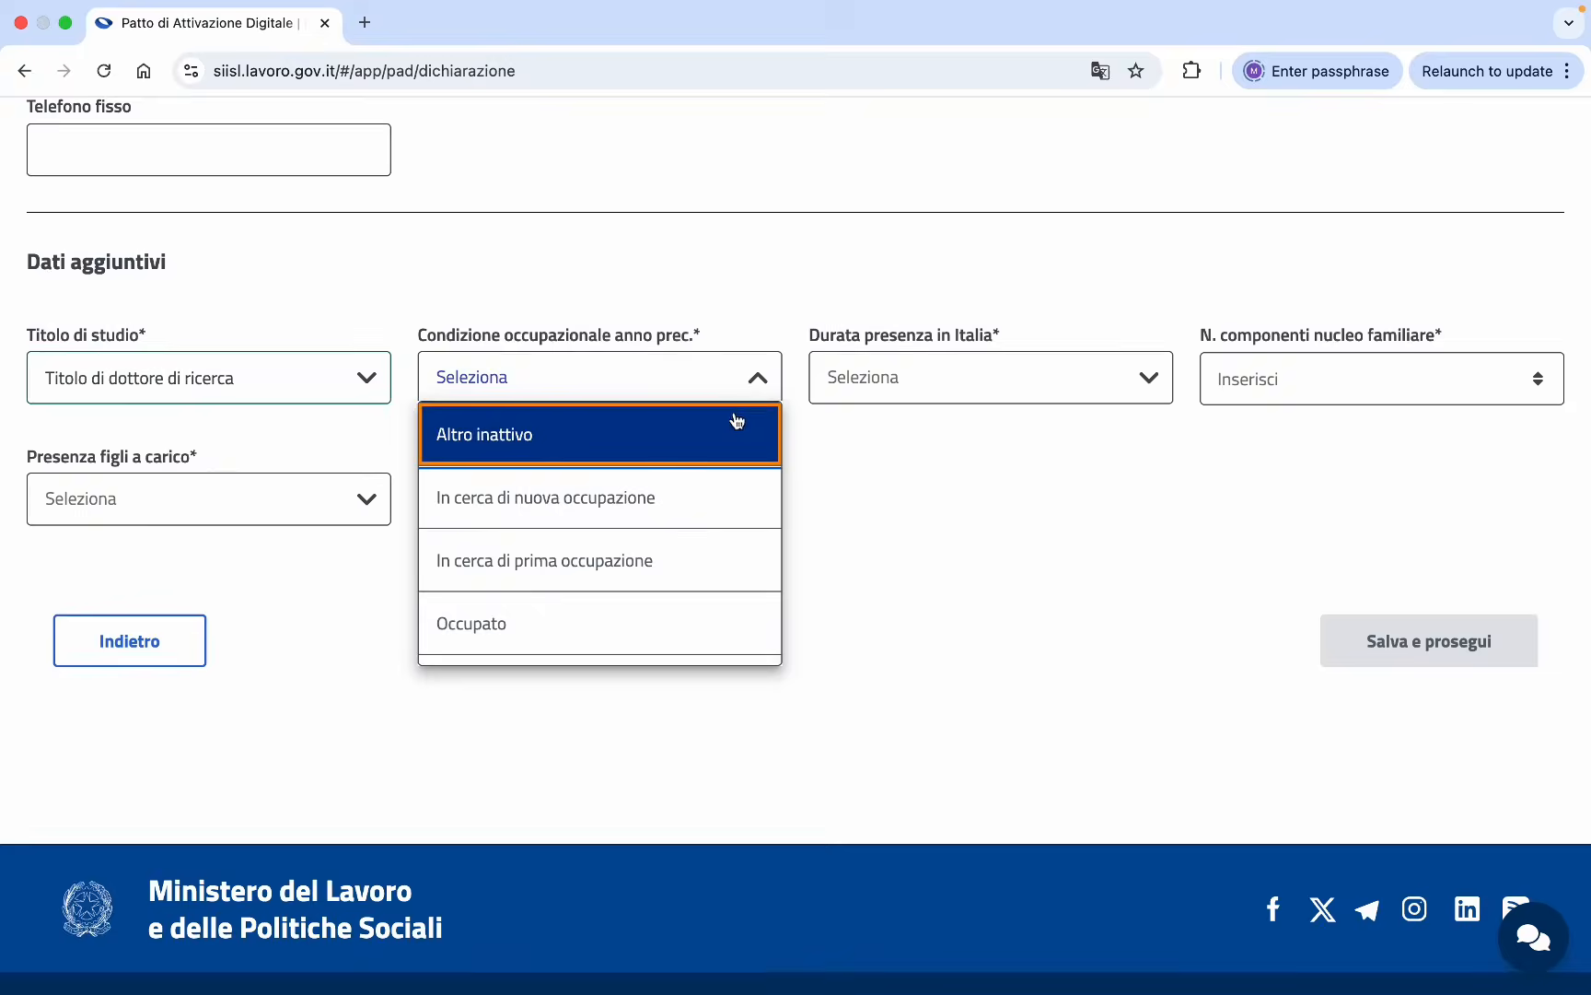
scroll(691, 516, down, 3)
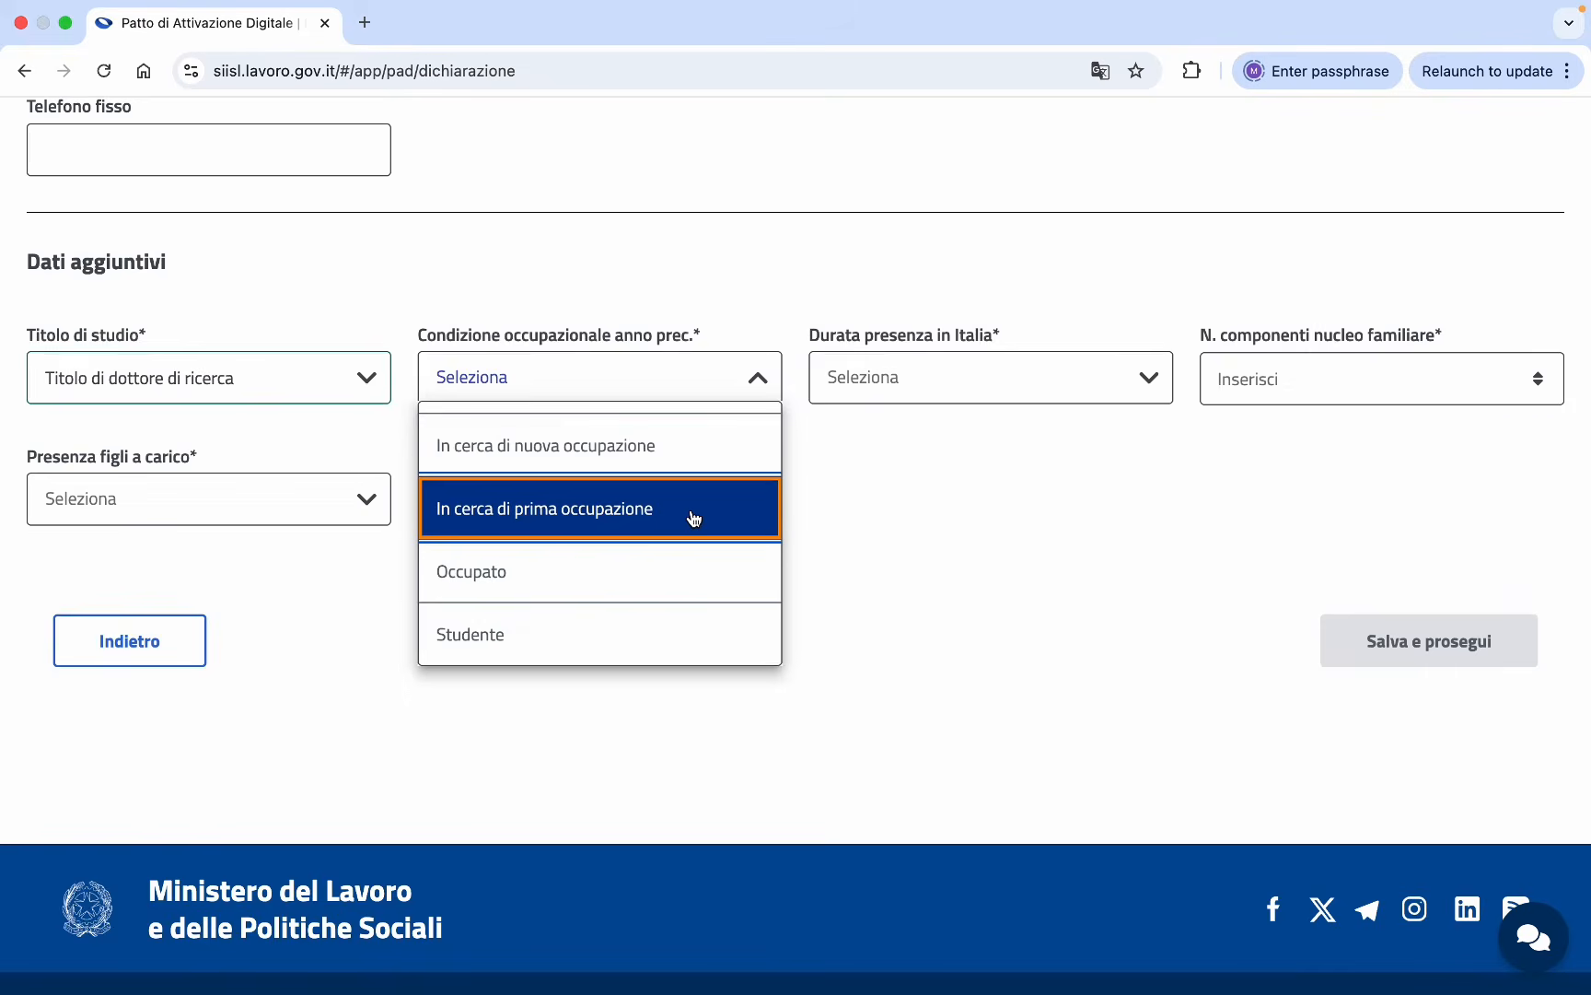
scroll(694, 517, up, 2)
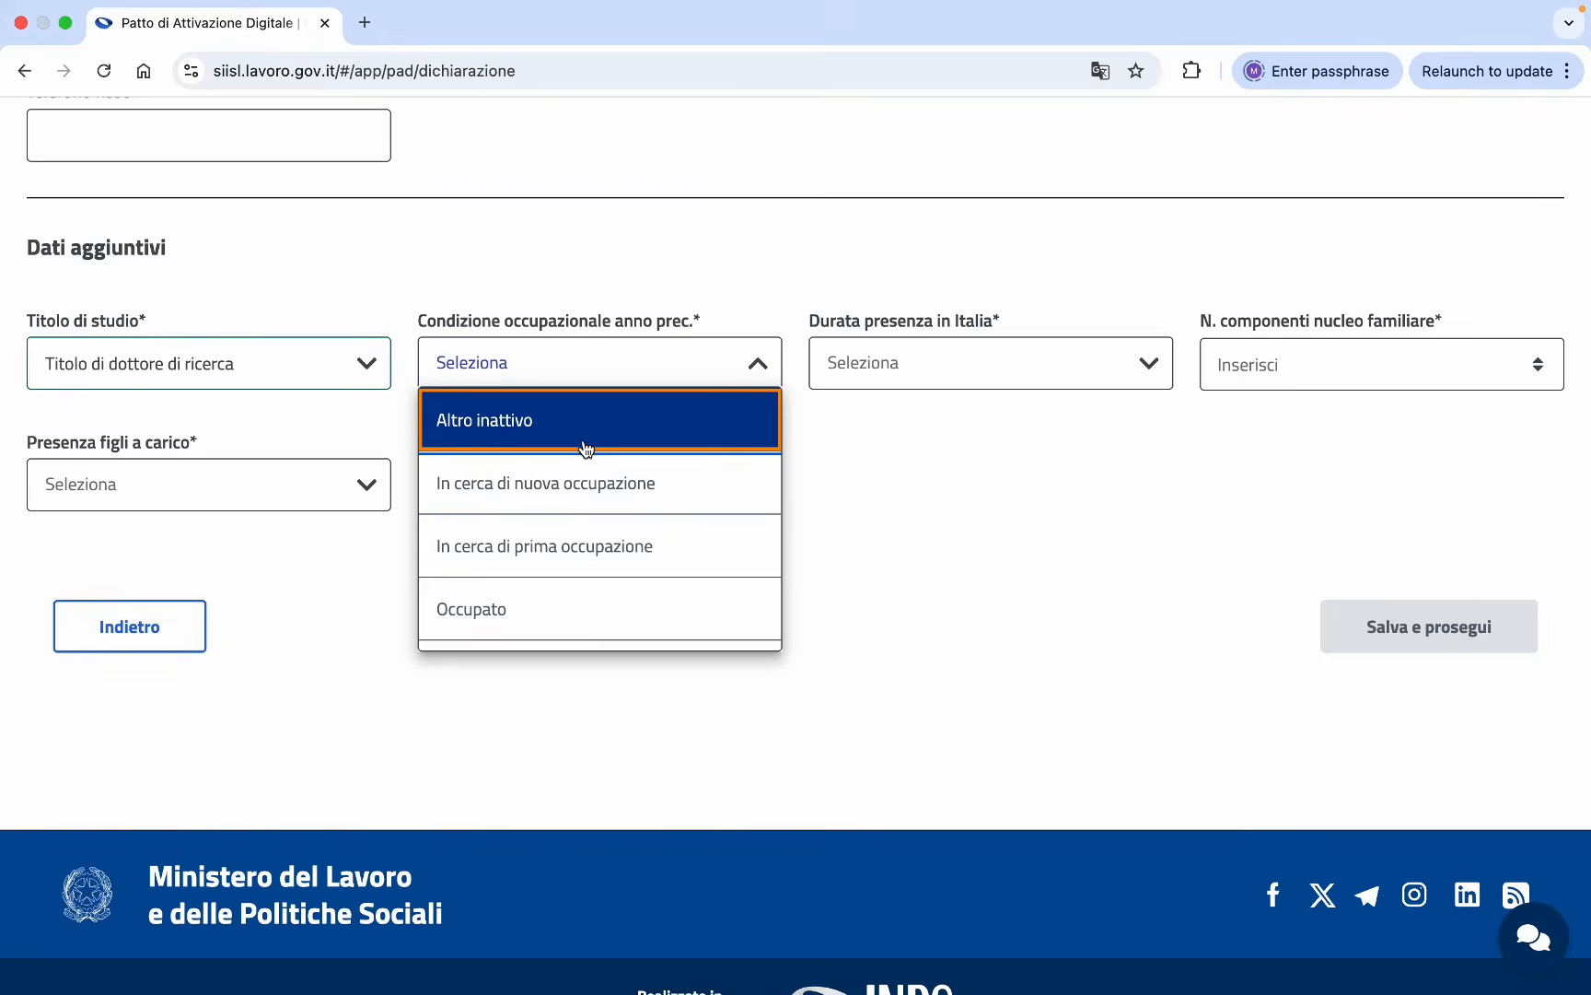
scroll(586, 494, down, 1)
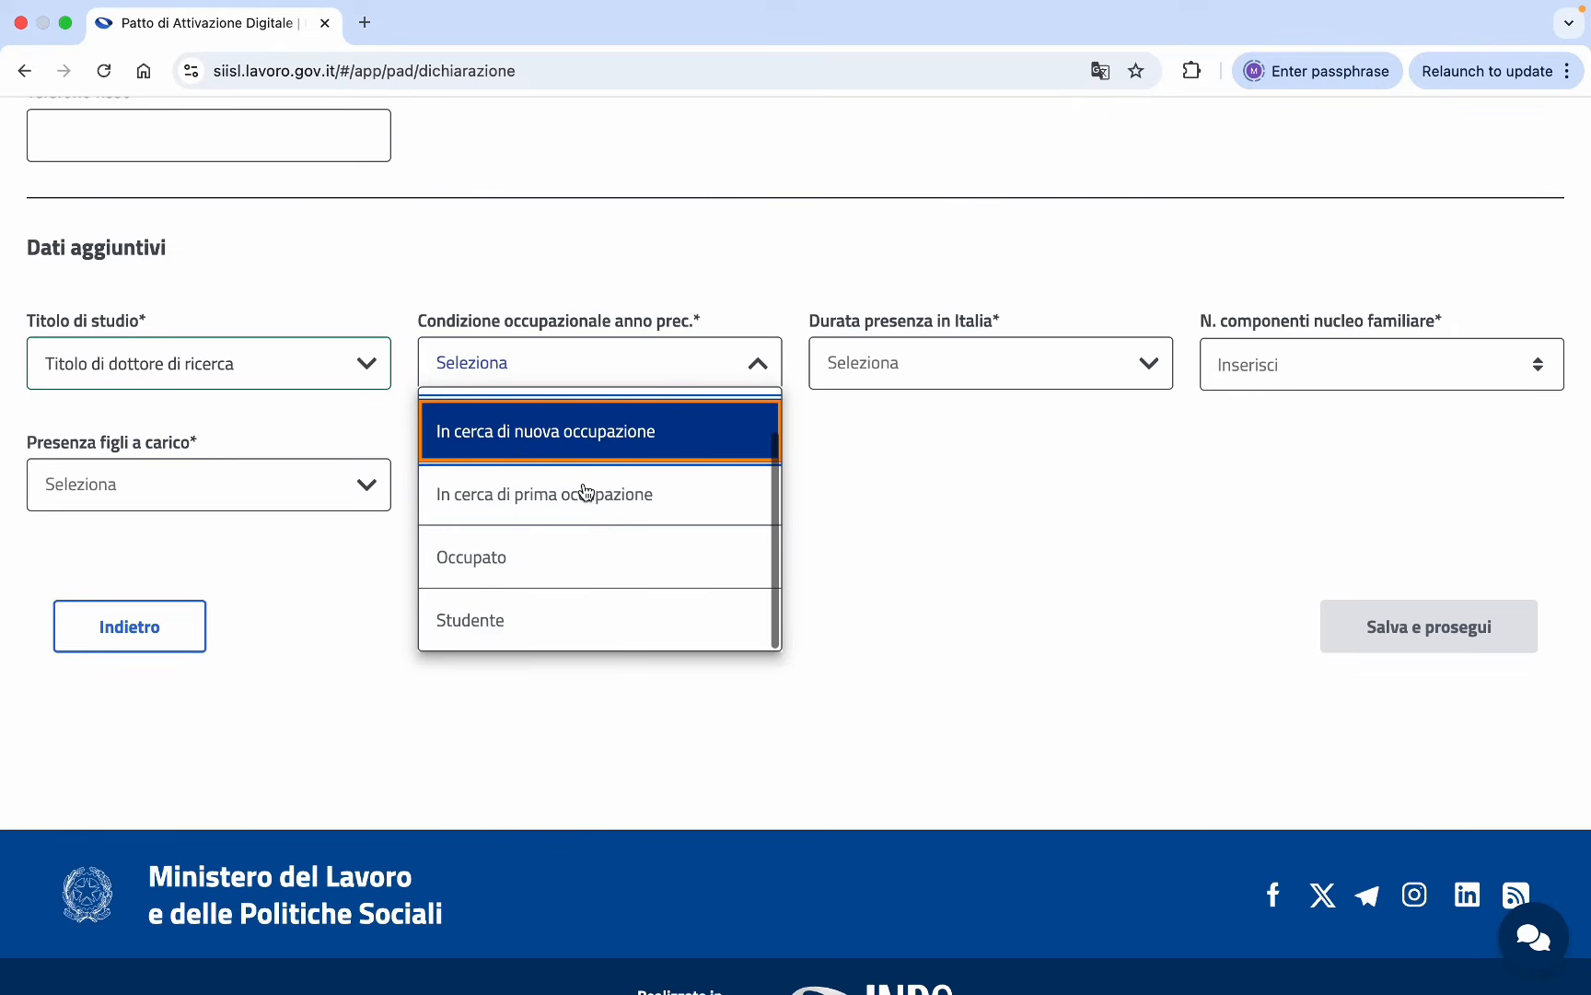
click(527, 619)
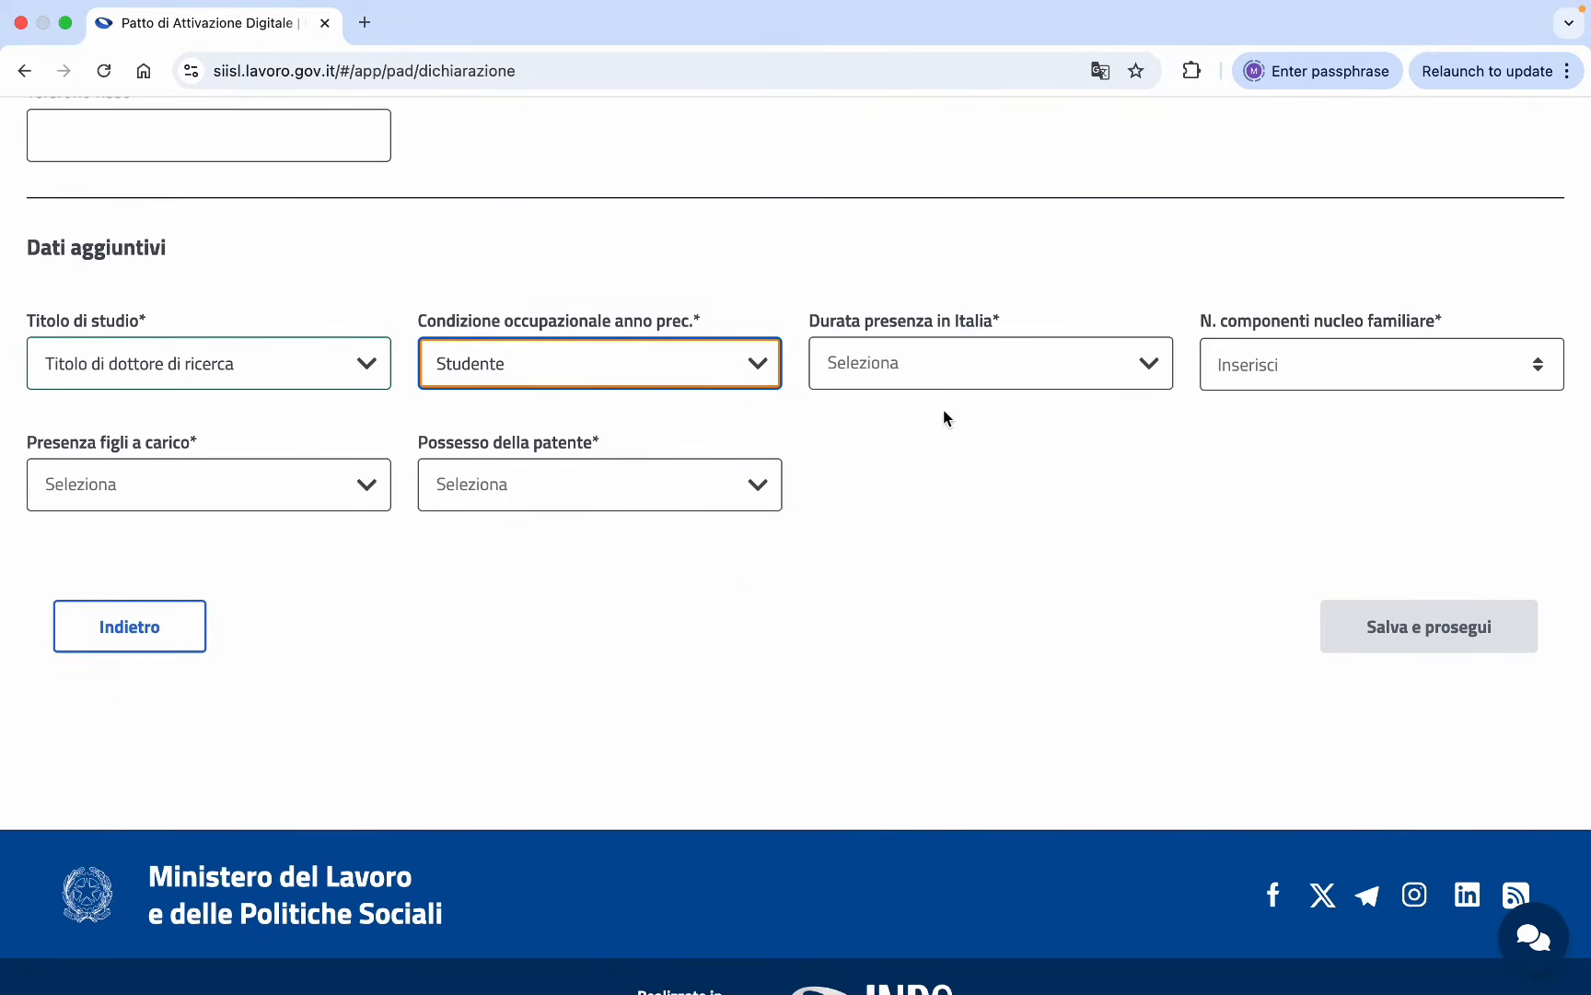
Set Durata presenza in Italia to Da 3 a 4 Anni (fino a 4 anni +364 gg) and the number of family members to 1.
click(1142, 363)
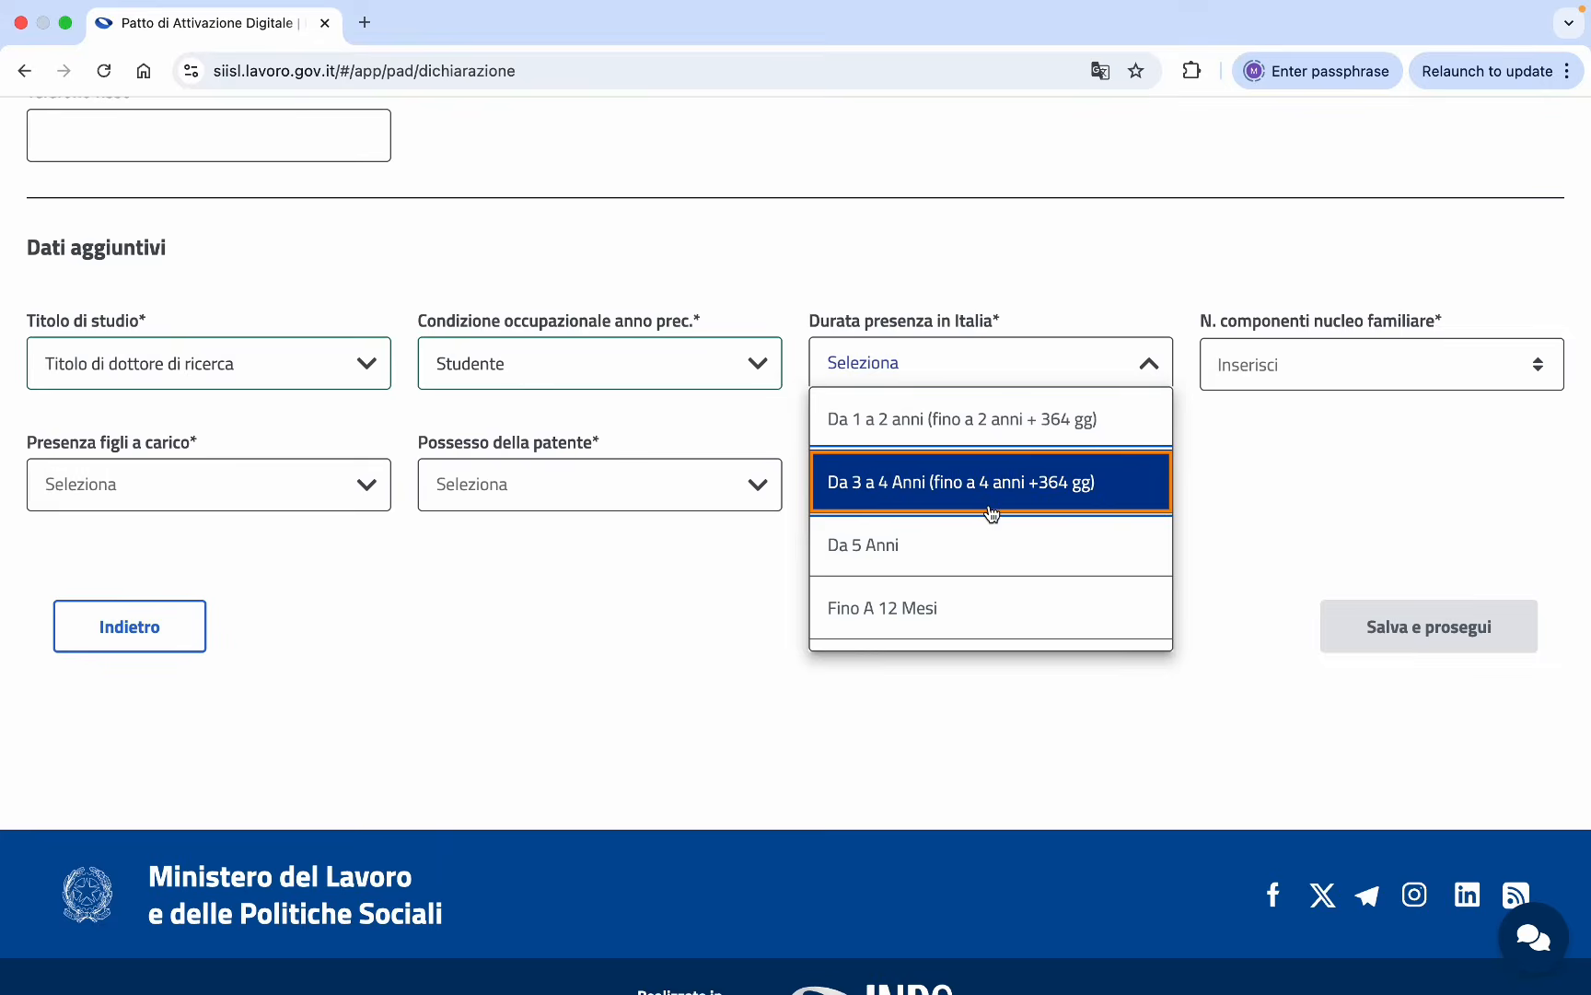
scroll(990, 514, down, 1)
scroll(990, 514, up, 1)
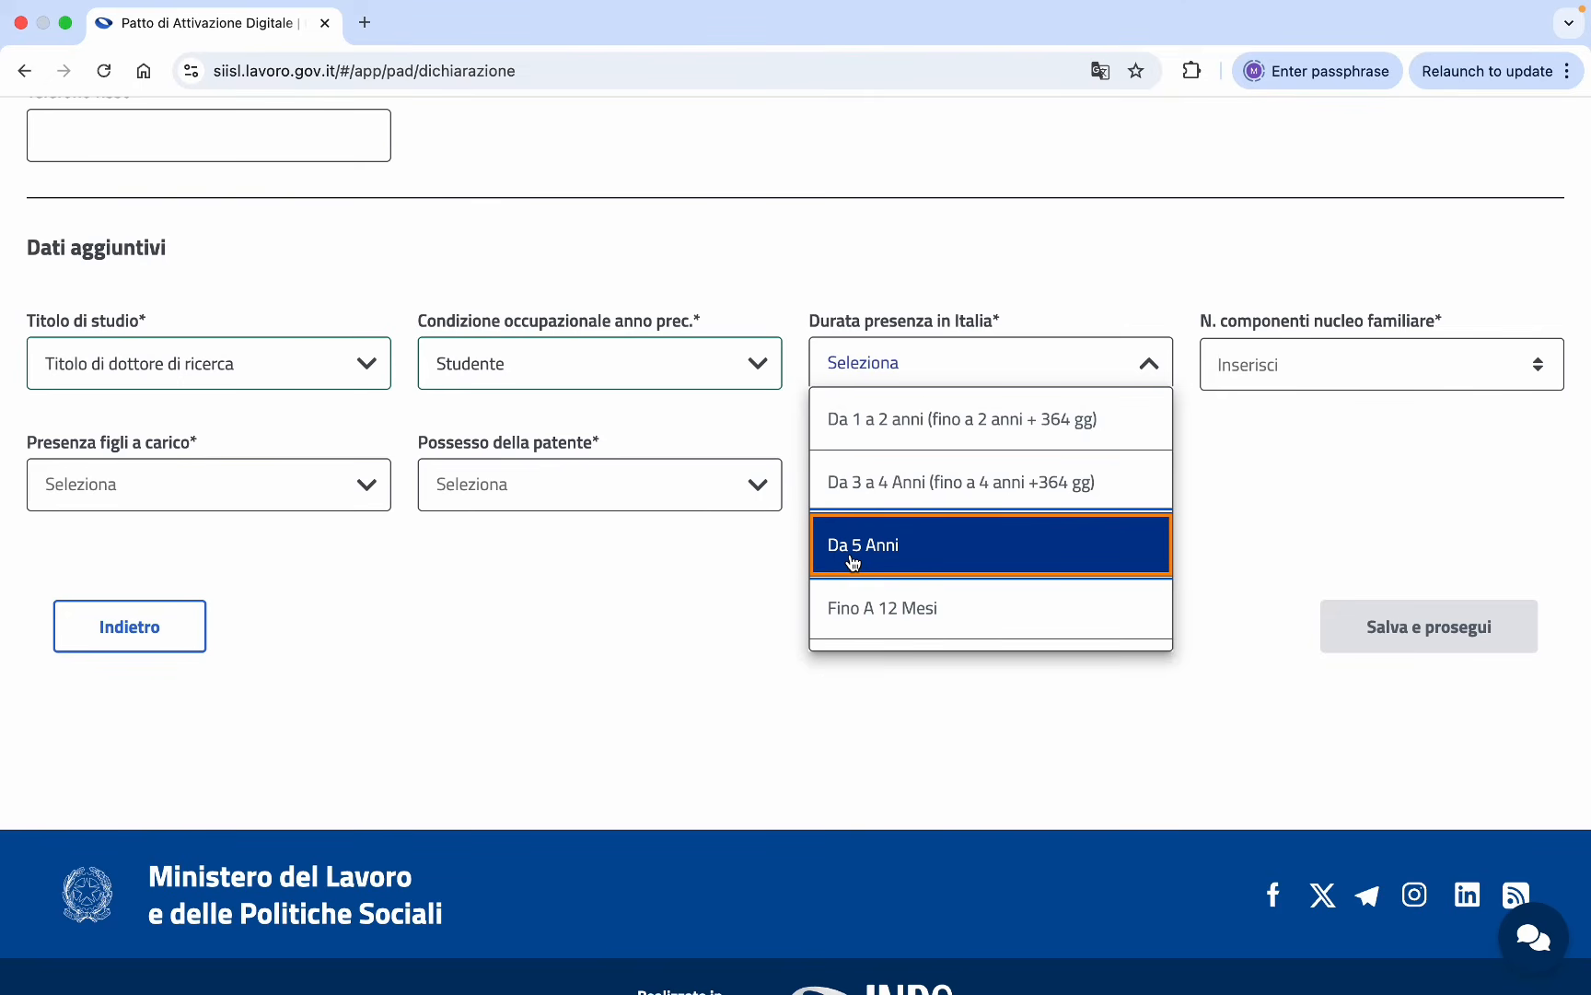
click(904, 491)
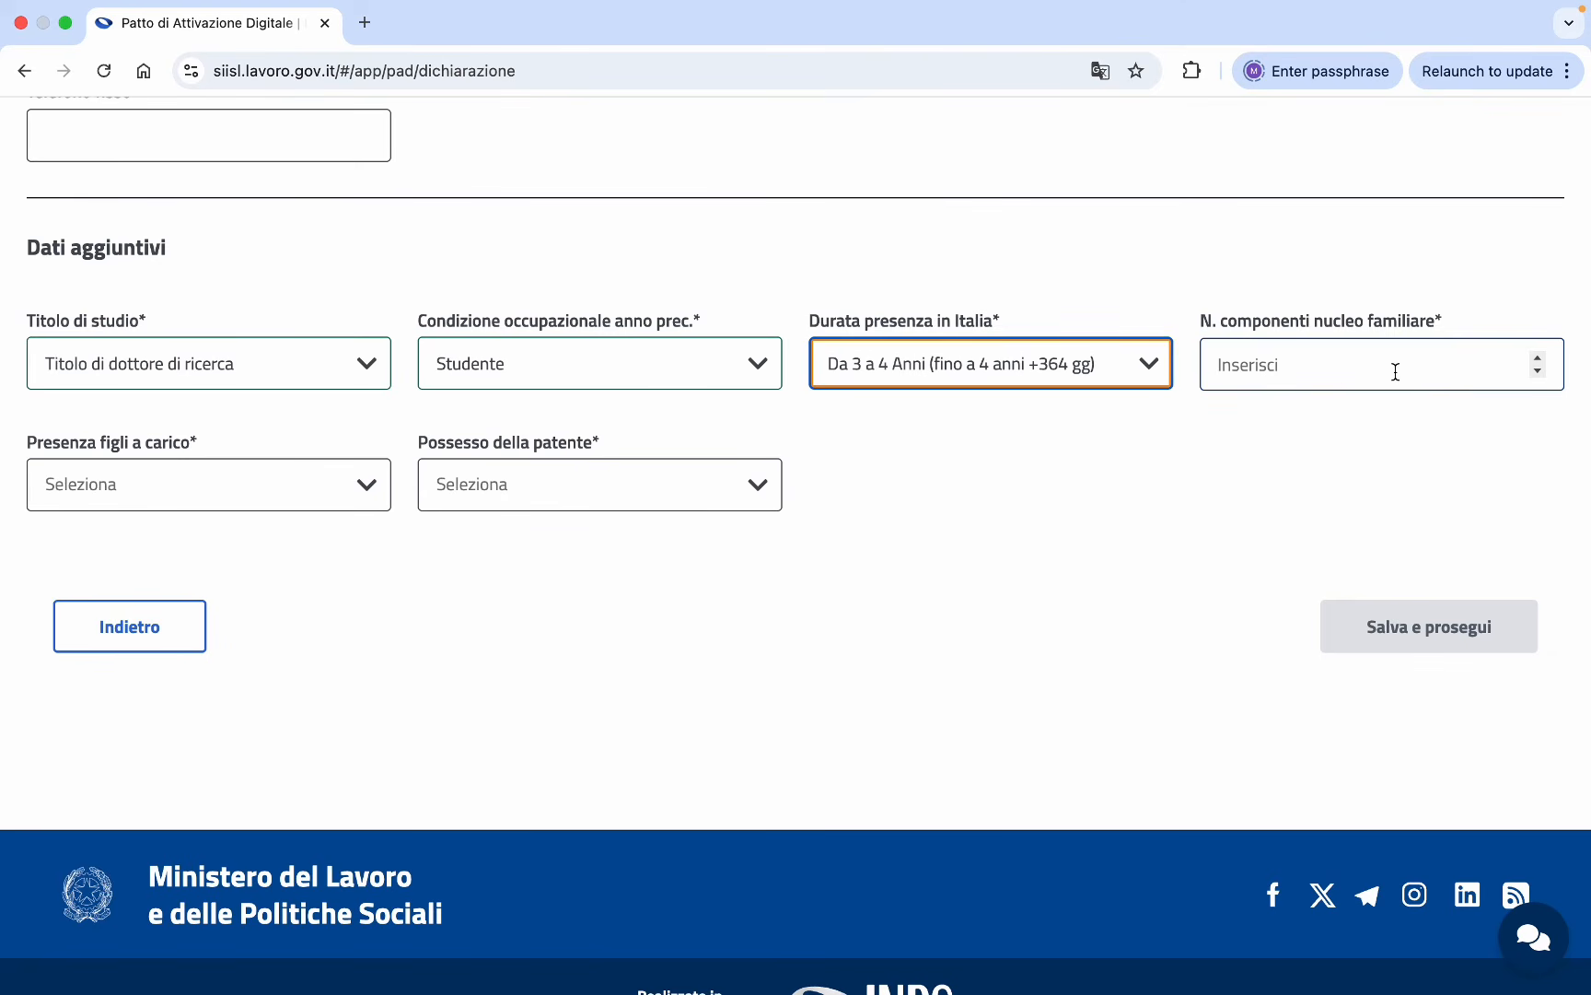
click(1539, 359)
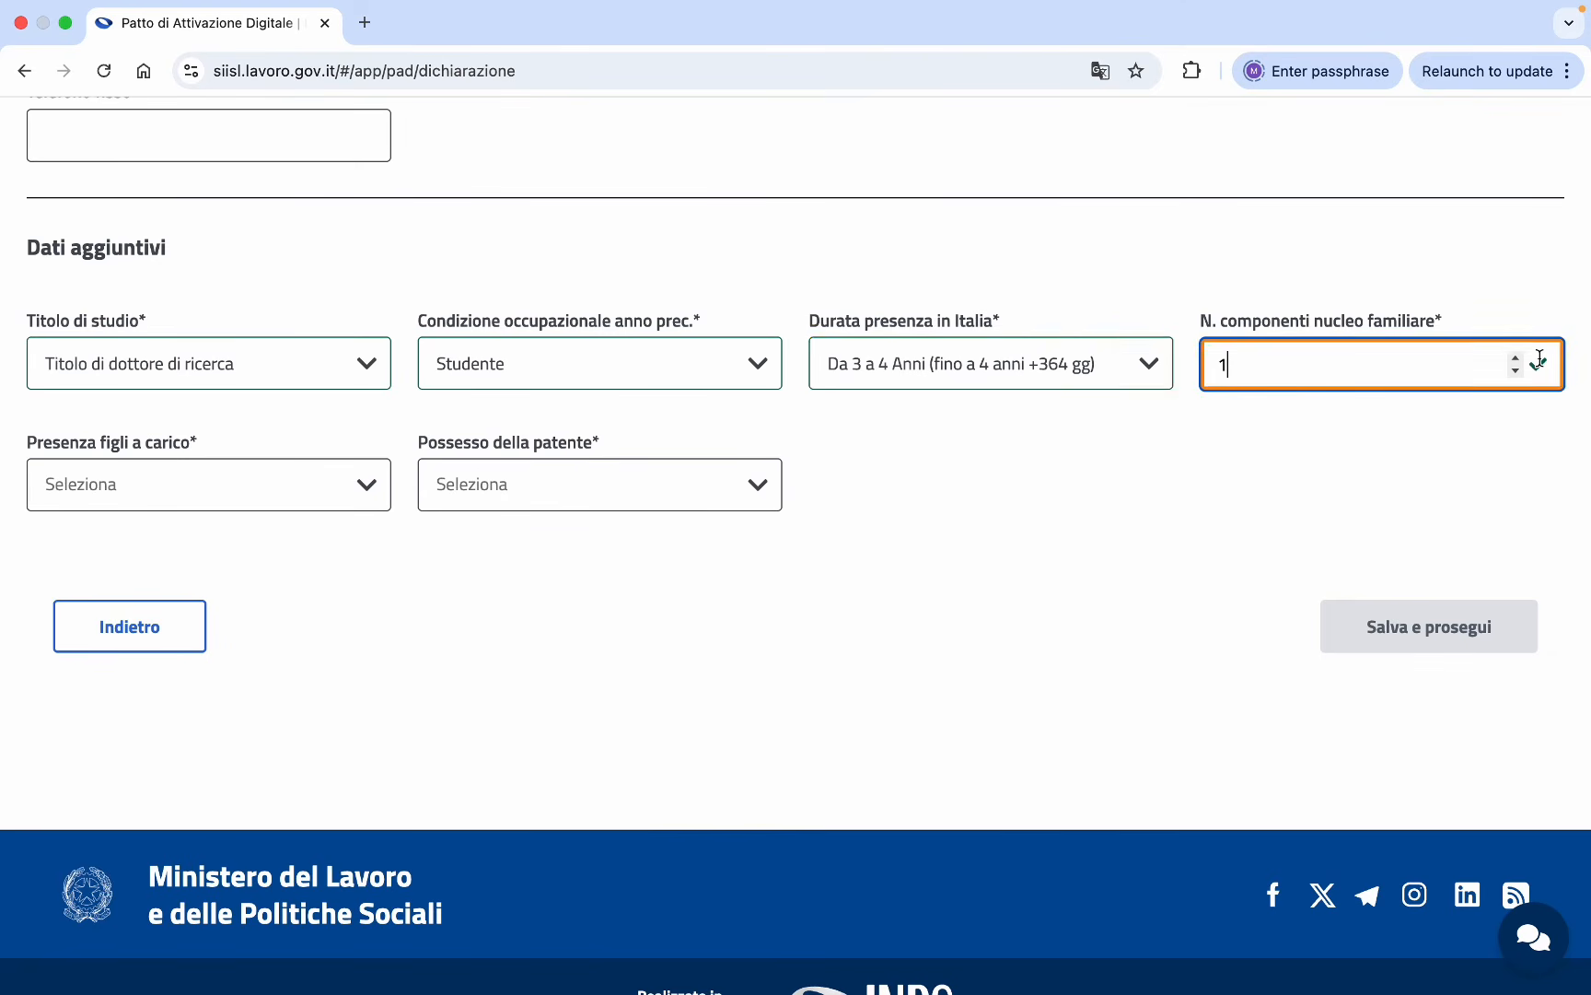
click(1207, 481)
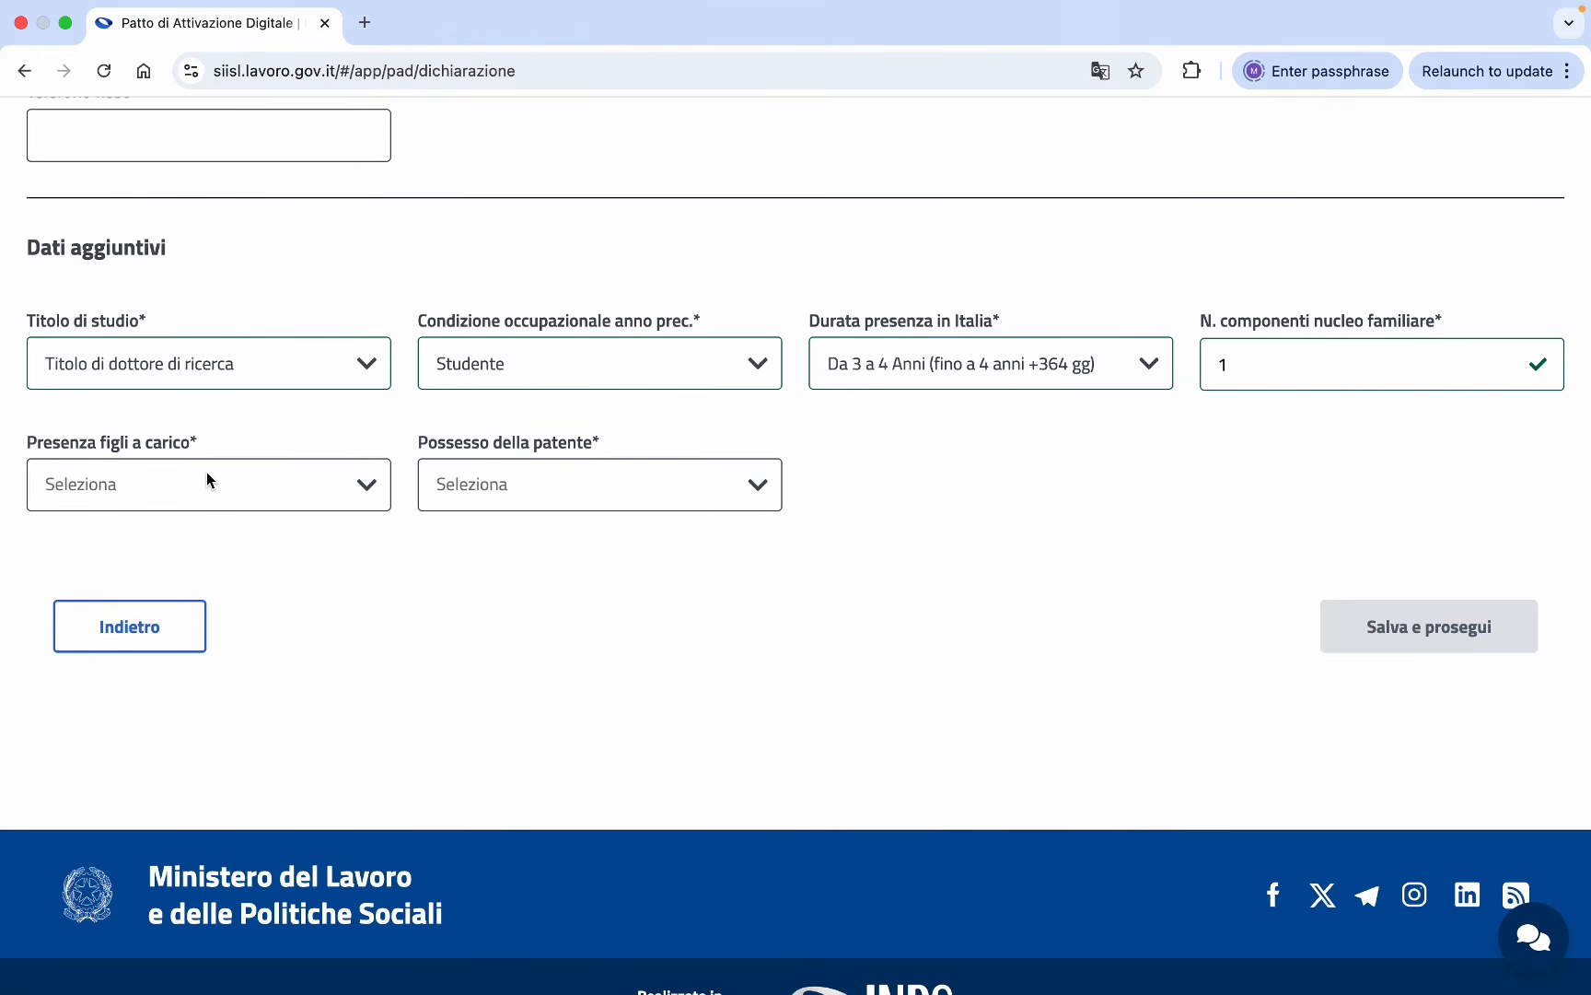
Set both Presenza figli a carico and Possesso della patente to No.
click(367, 488)
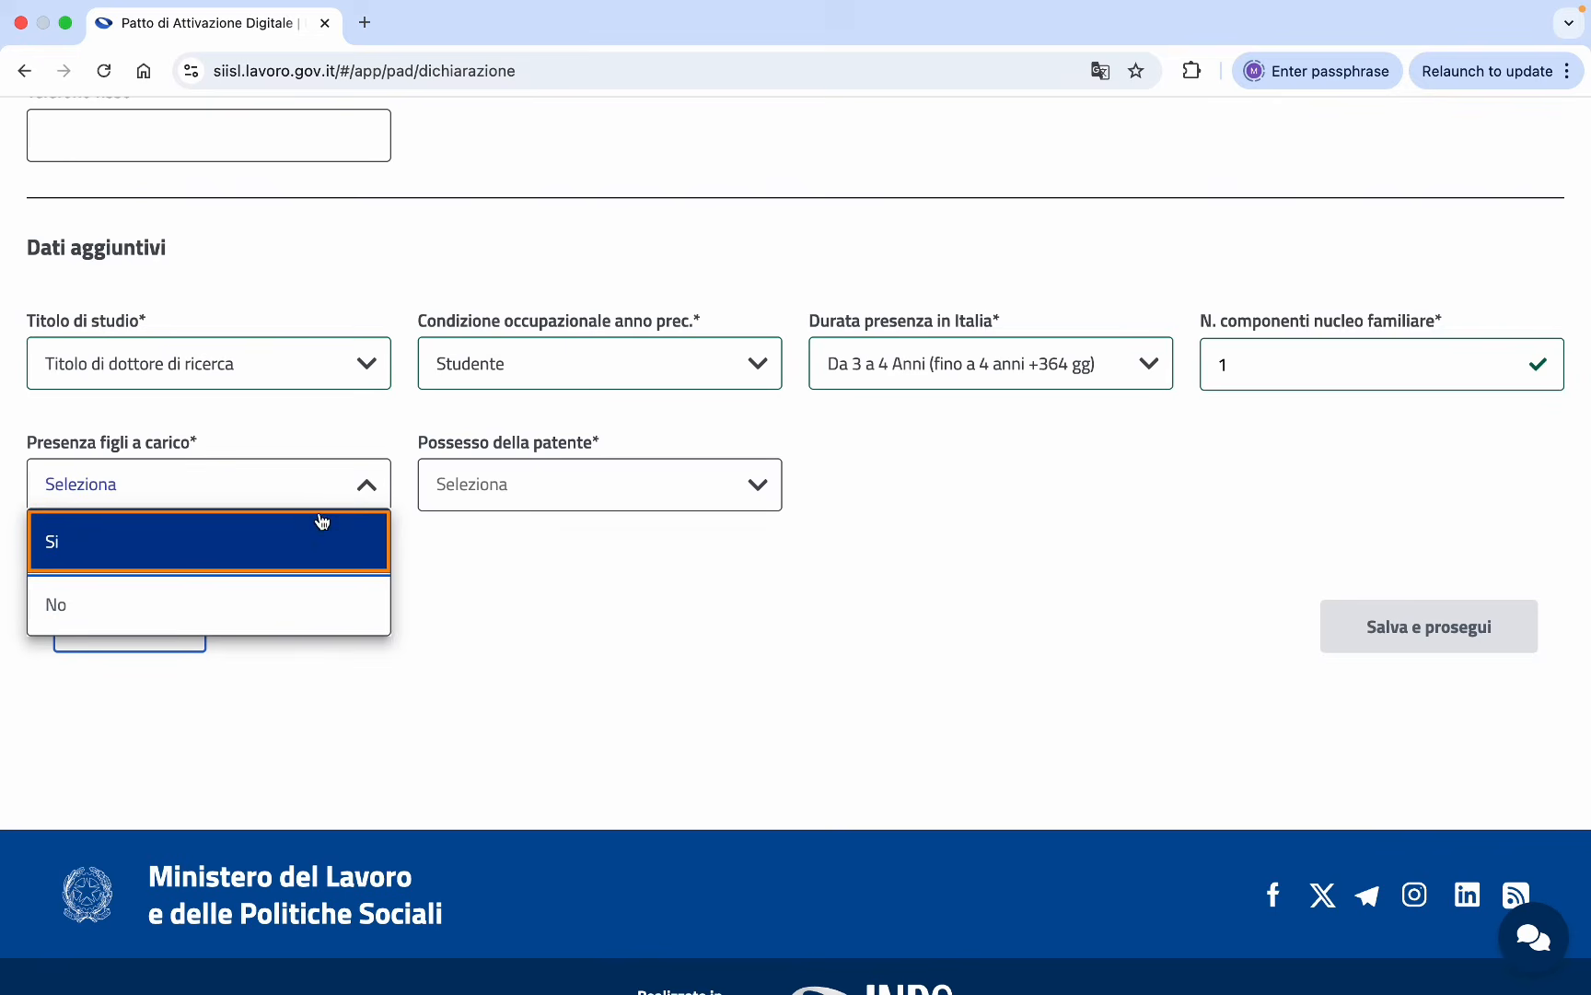
click(266, 602)
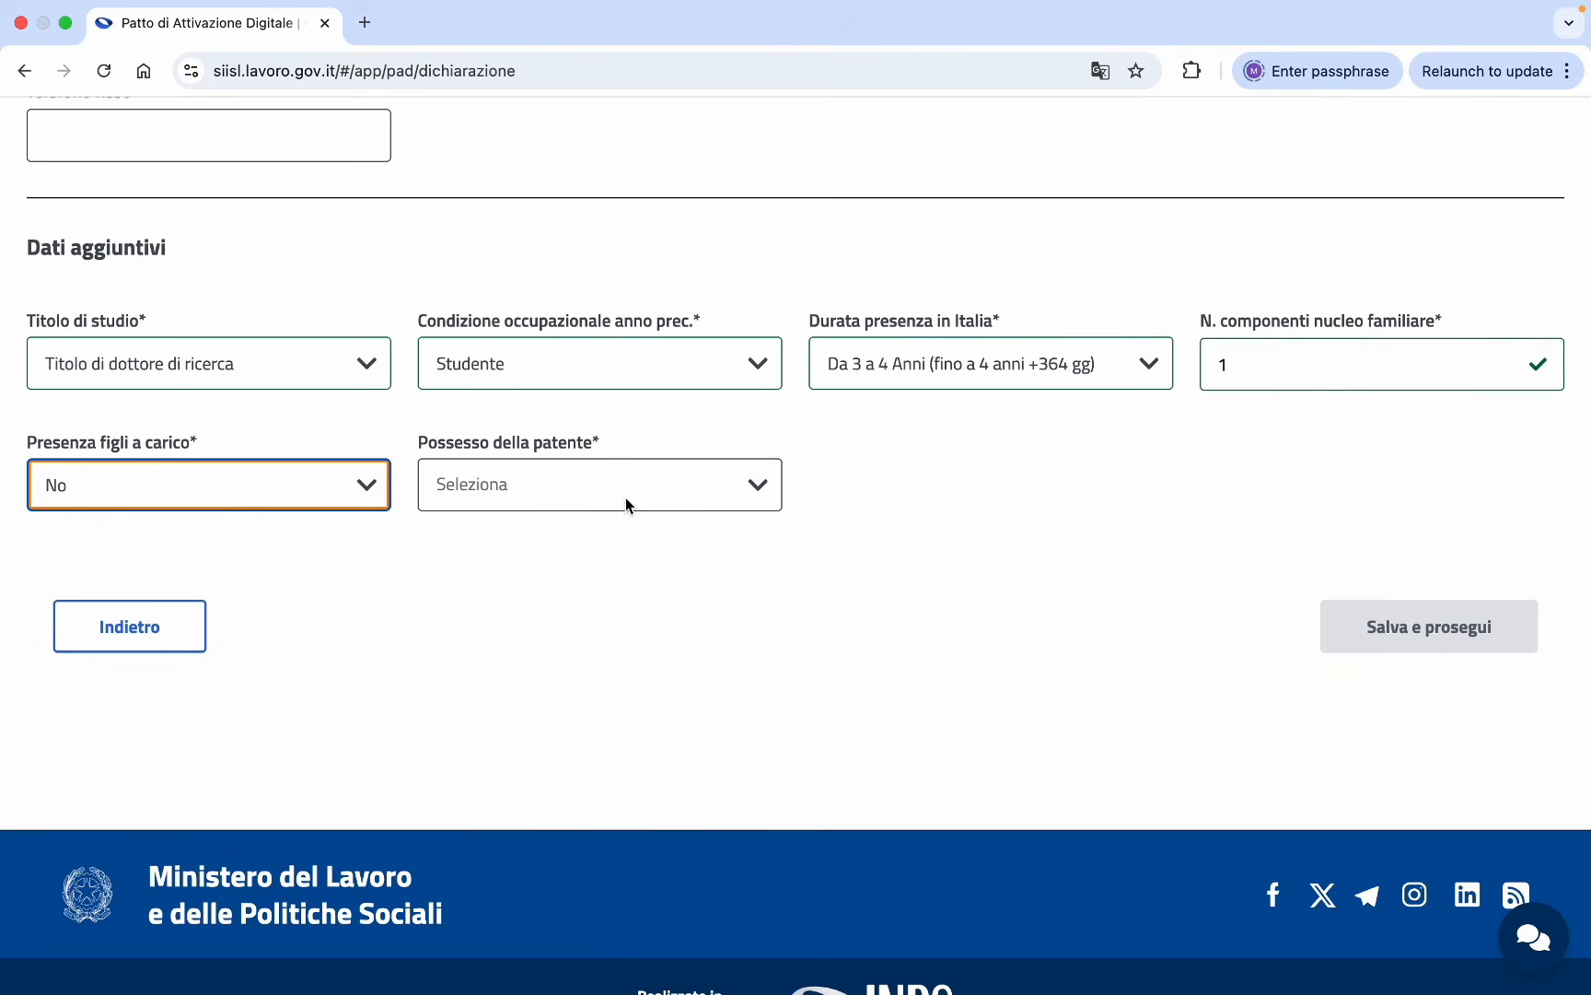
click(756, 487)
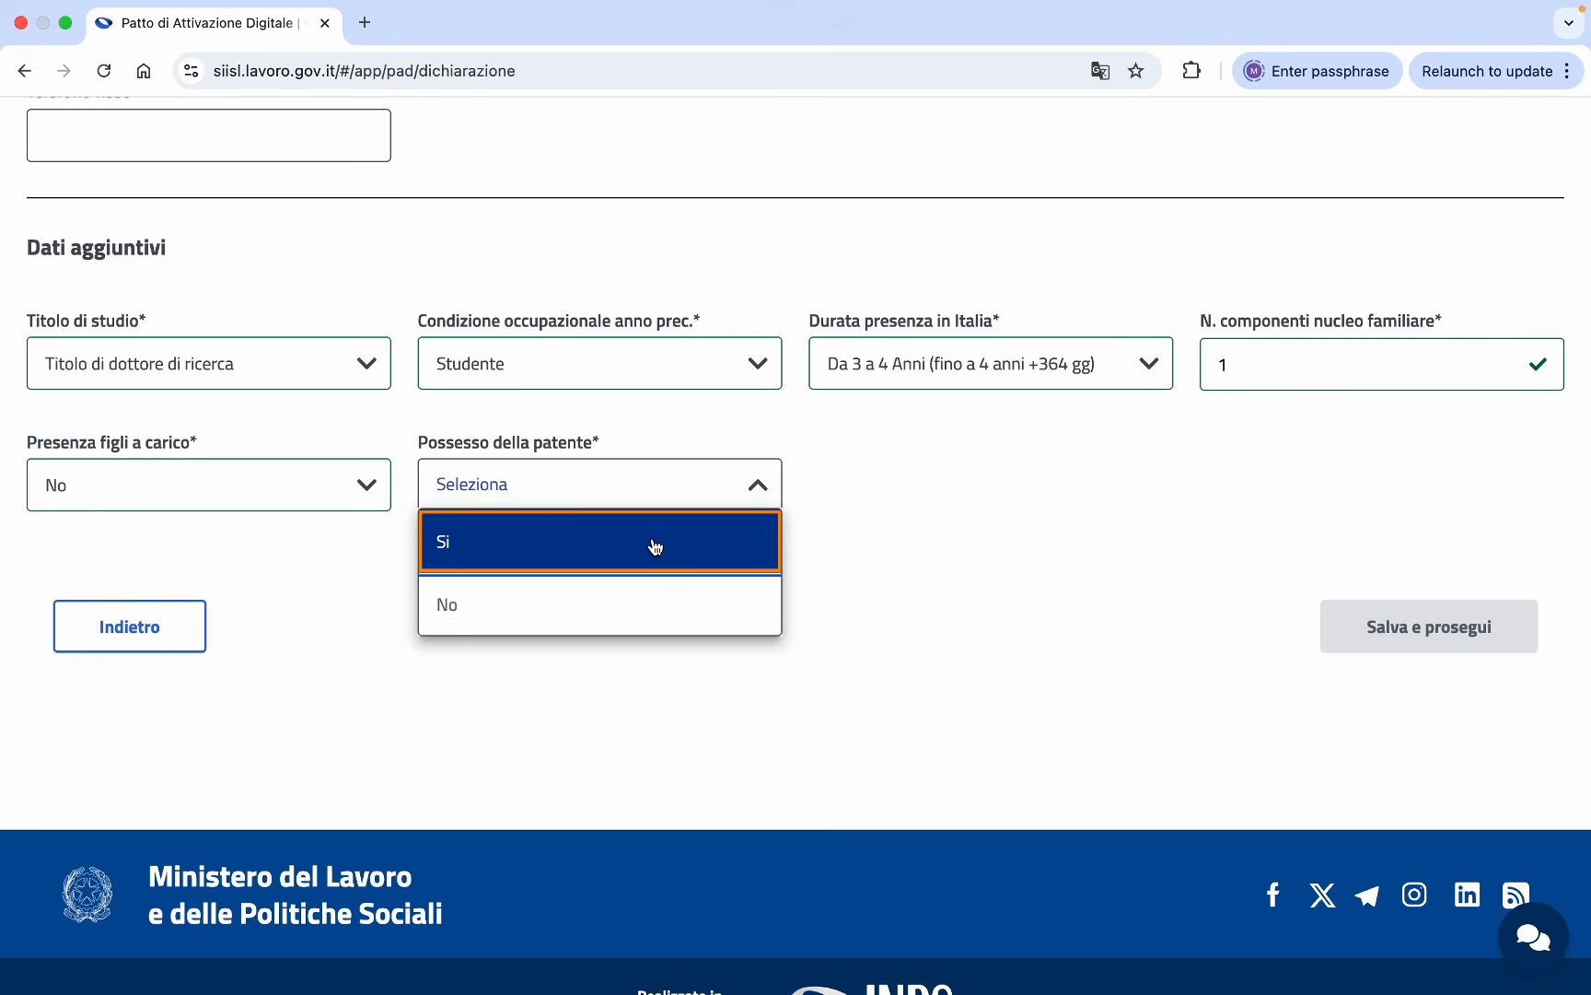
click(617, 607)
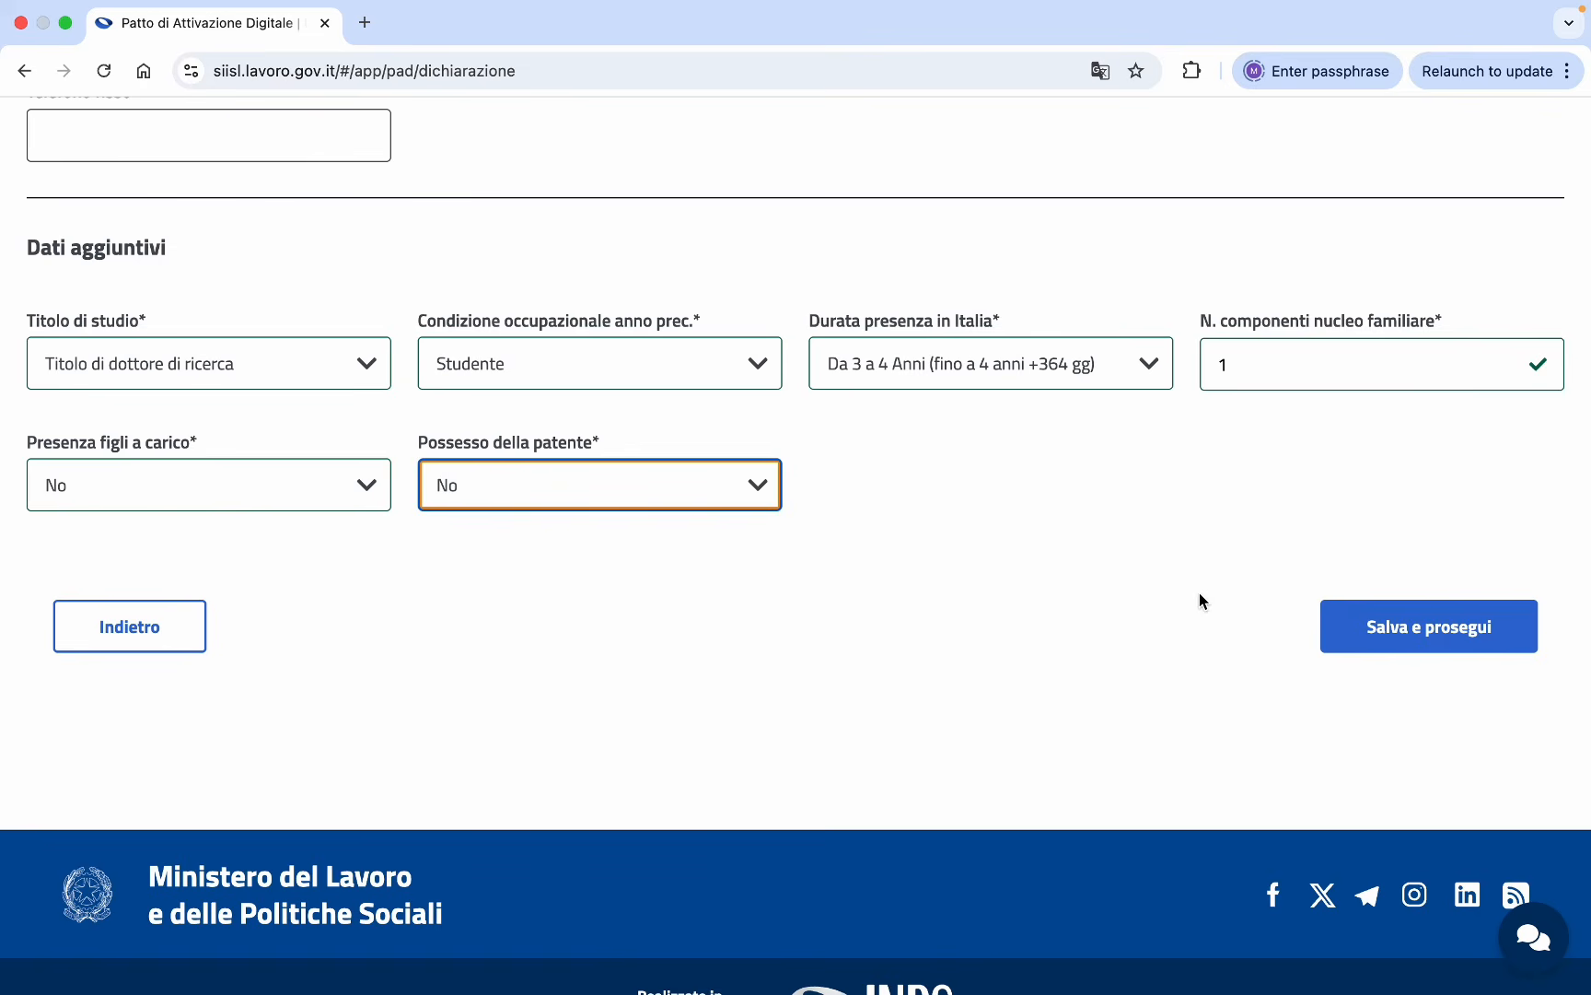
Save the additional data, check the chosen Centro per l'Impiego details, and save them to continue to the declaration's summary.
click(1356, 623)
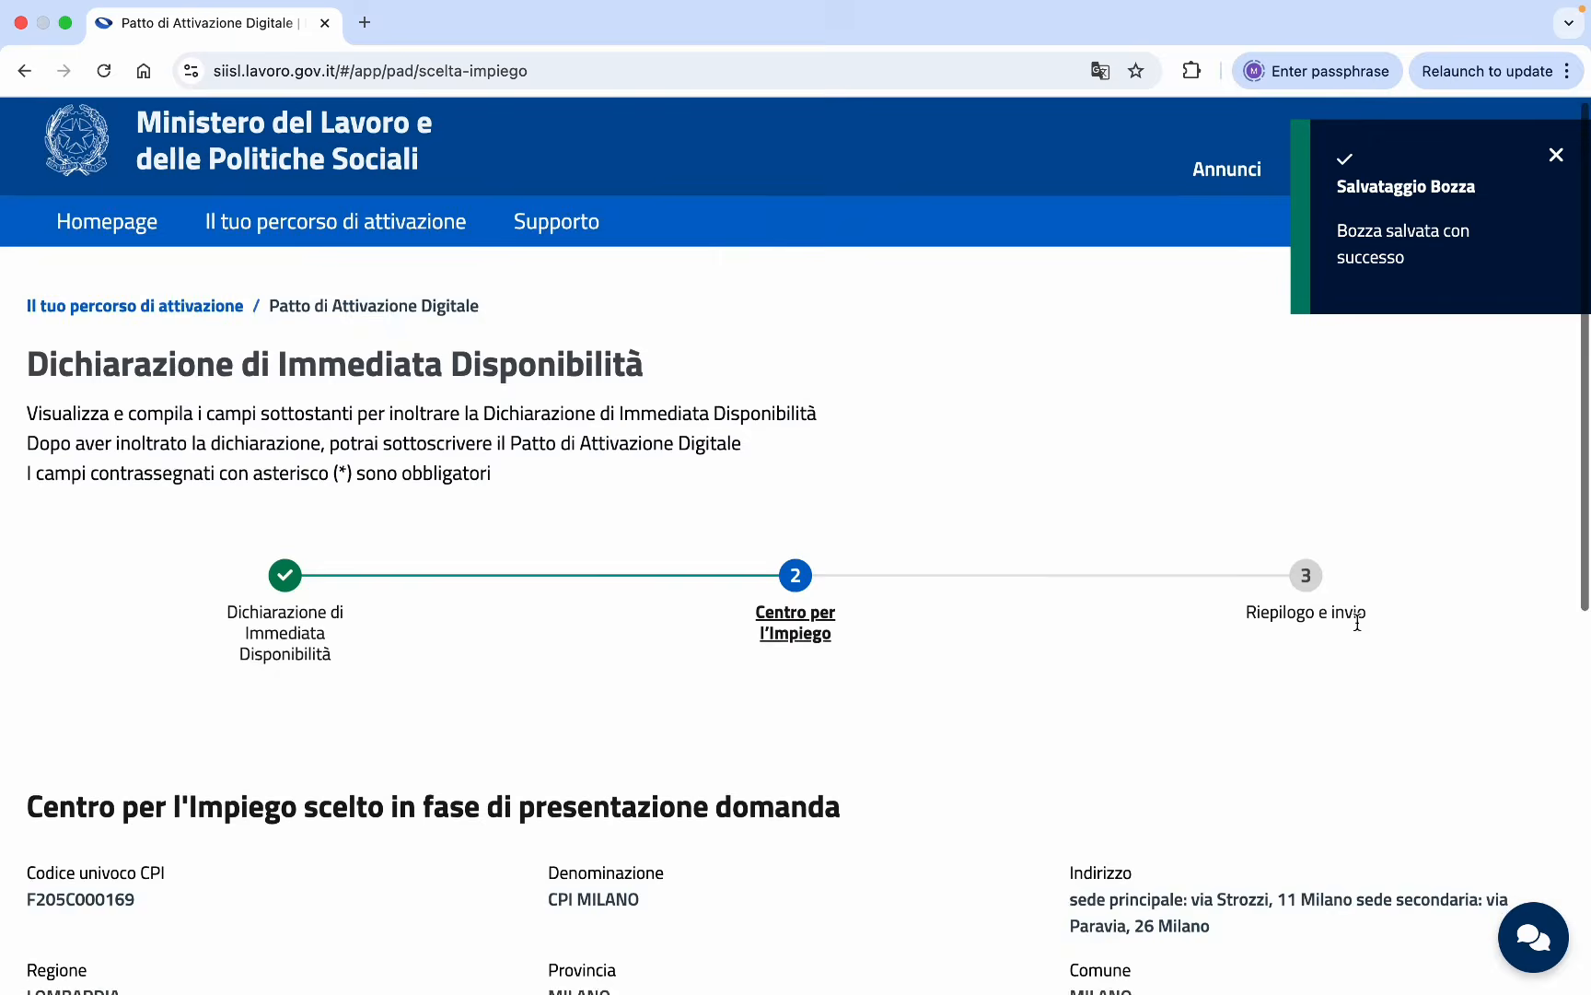
scroll(1260, 678, down, 10)
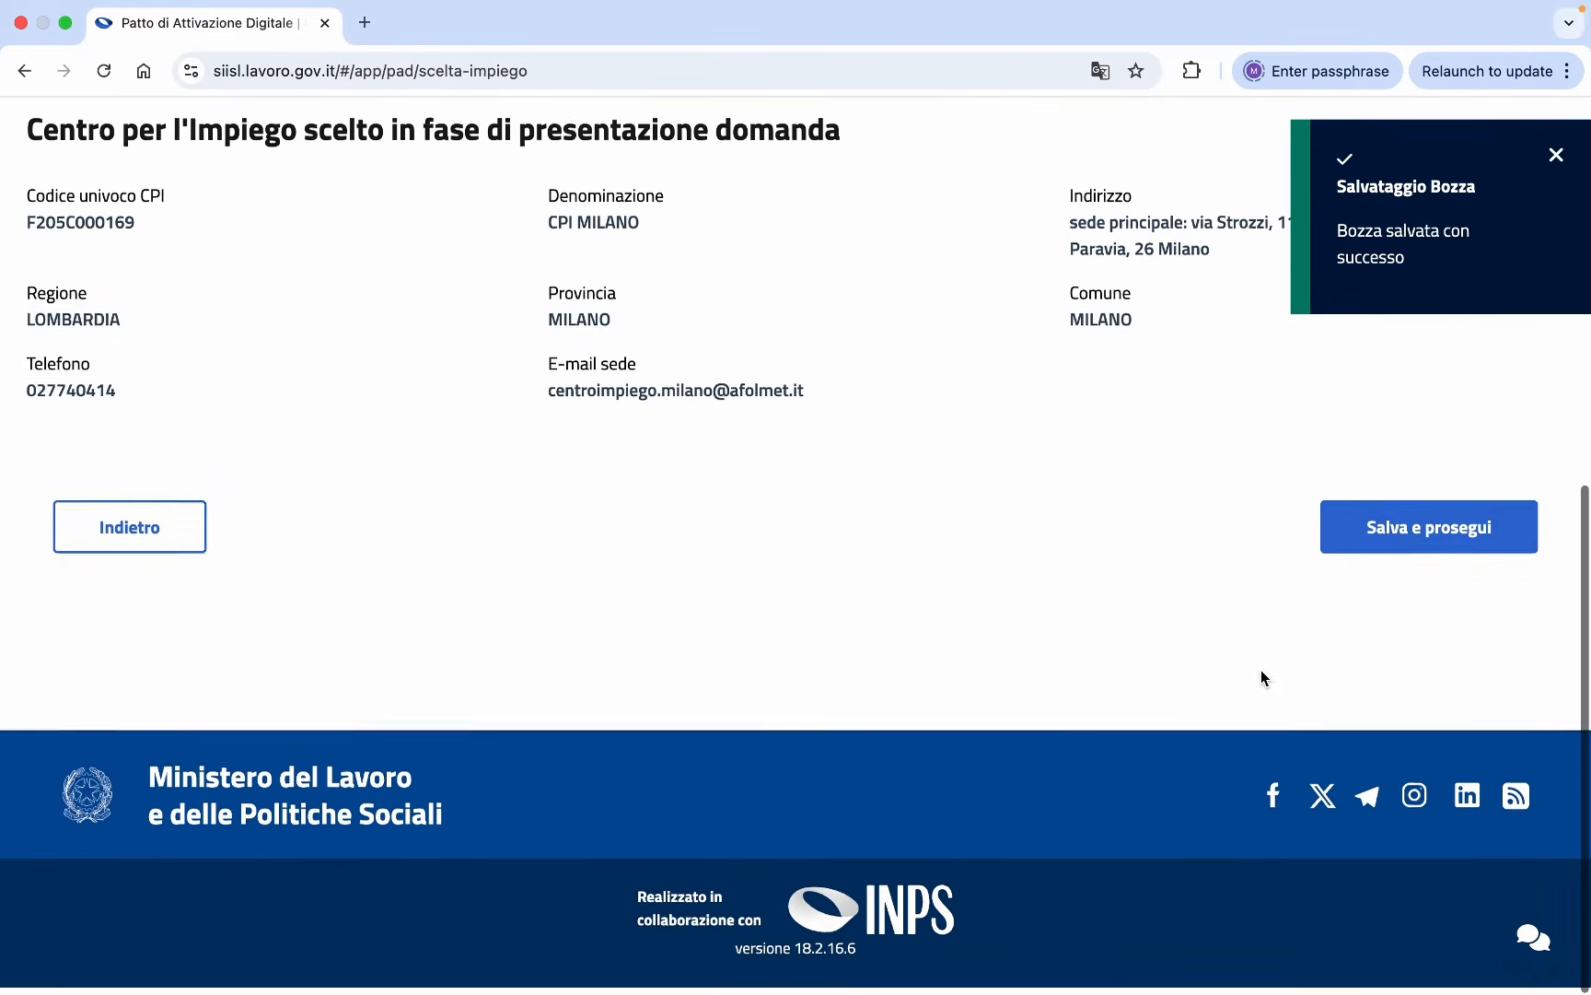
scroll(1192, 543, up, 1)
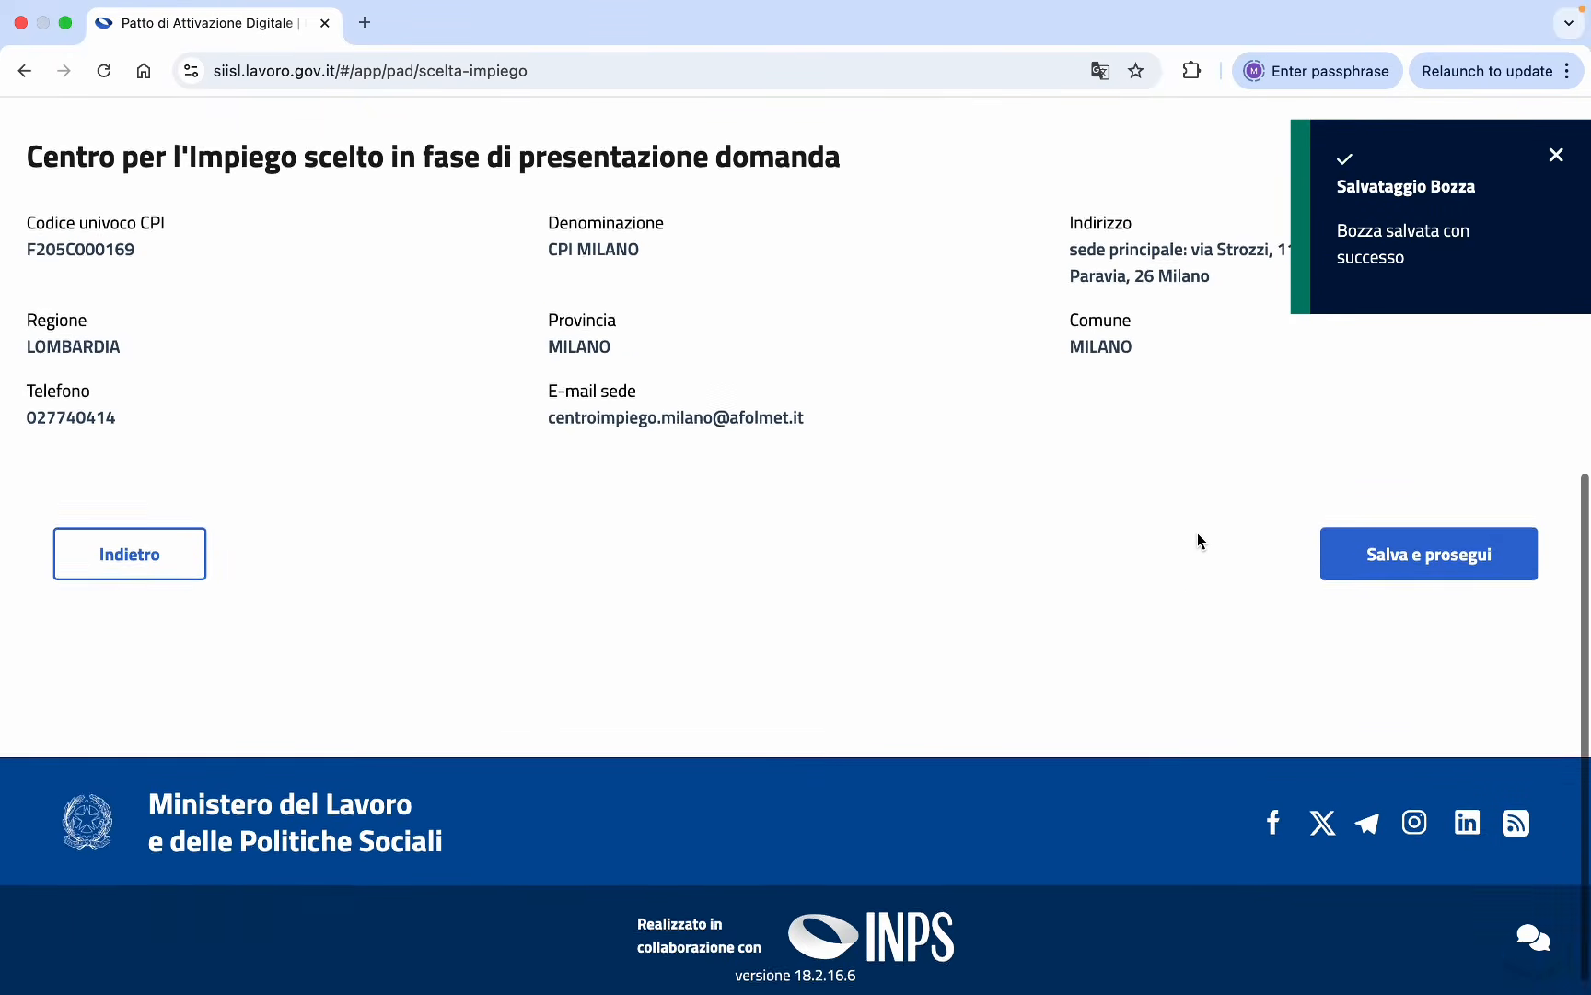
scroll(1197, 541, up, 3)
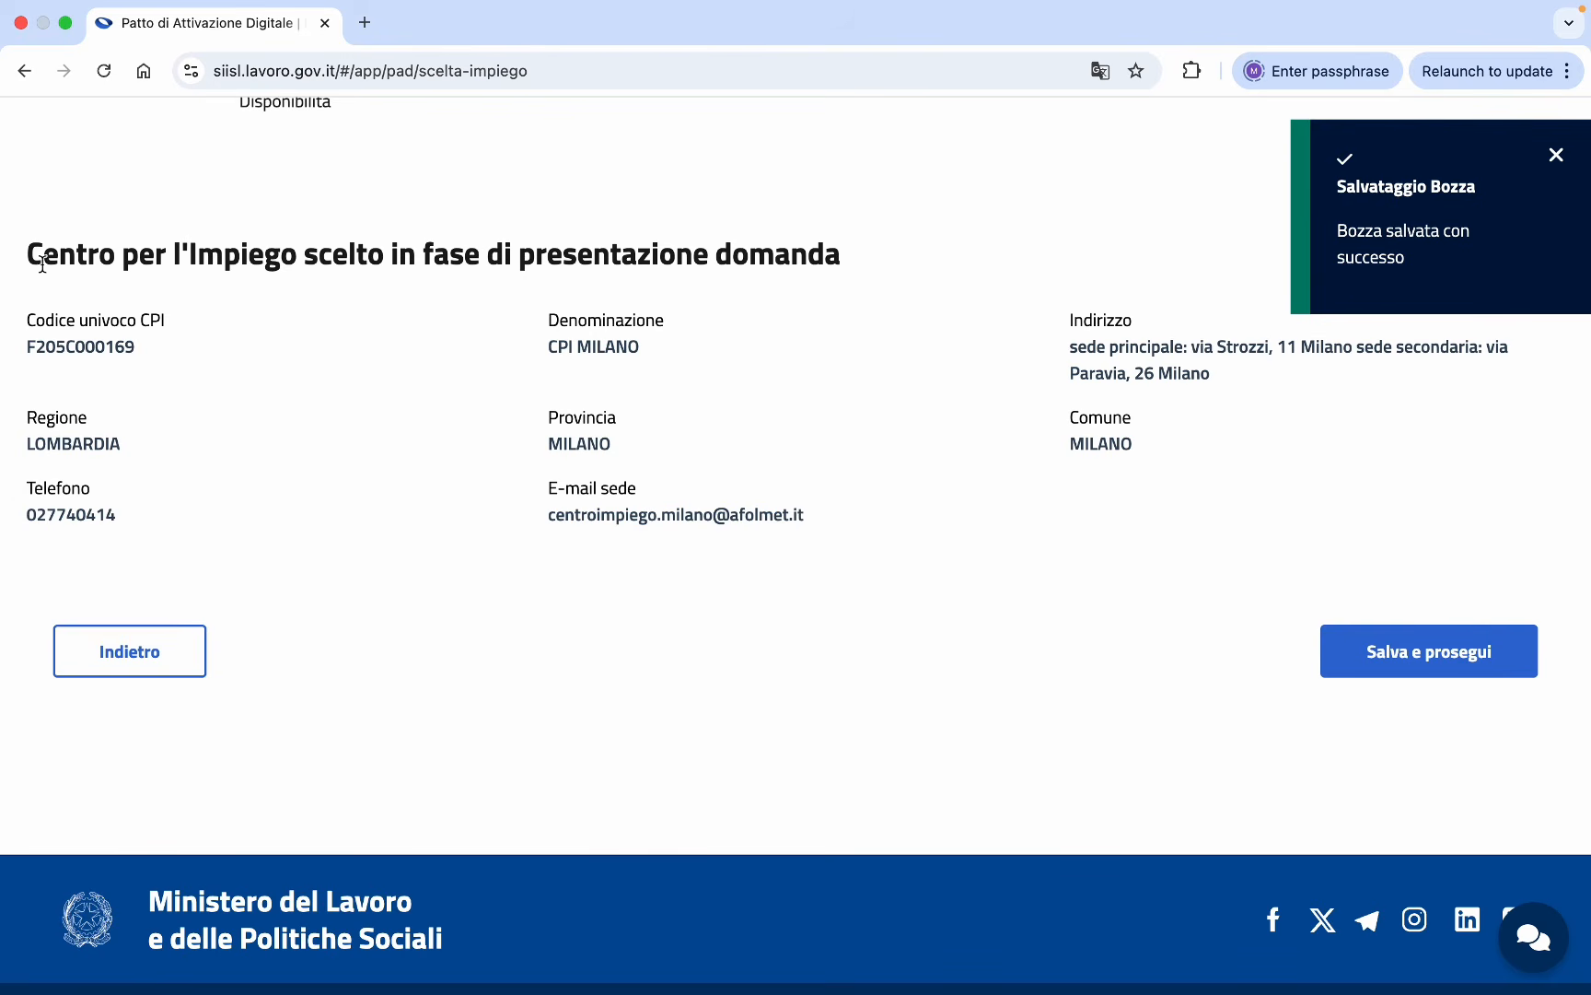
drag(33, 255, 368, 257)
click(810, 417)
triple_click(579, 515)
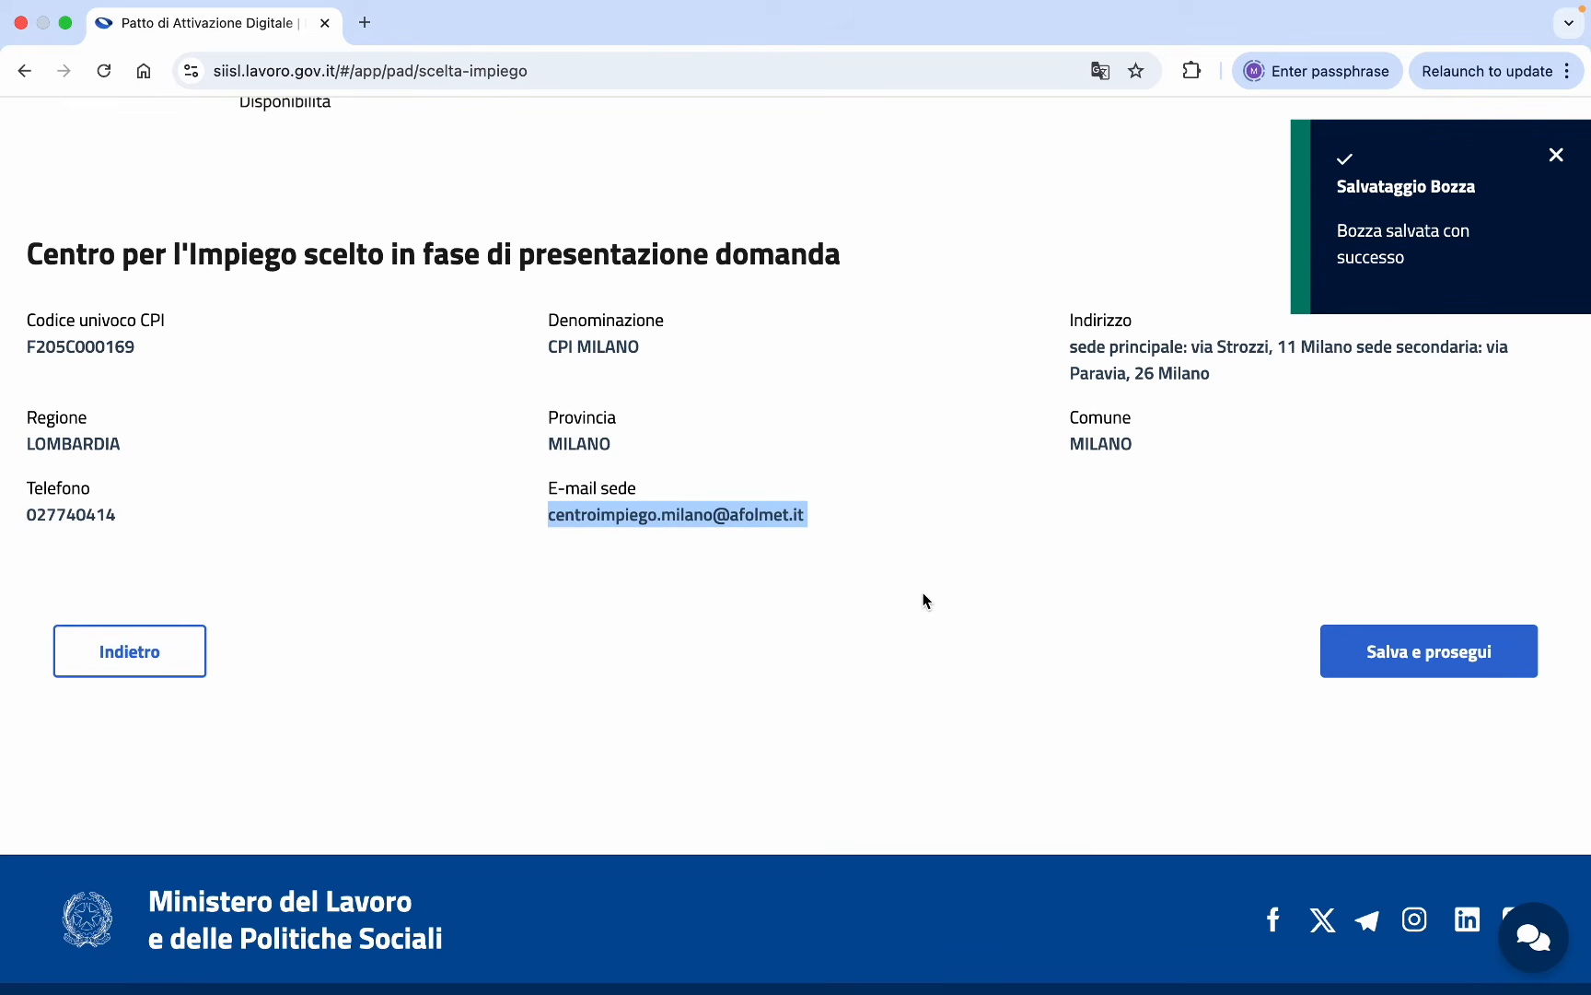
click(1368, 652)
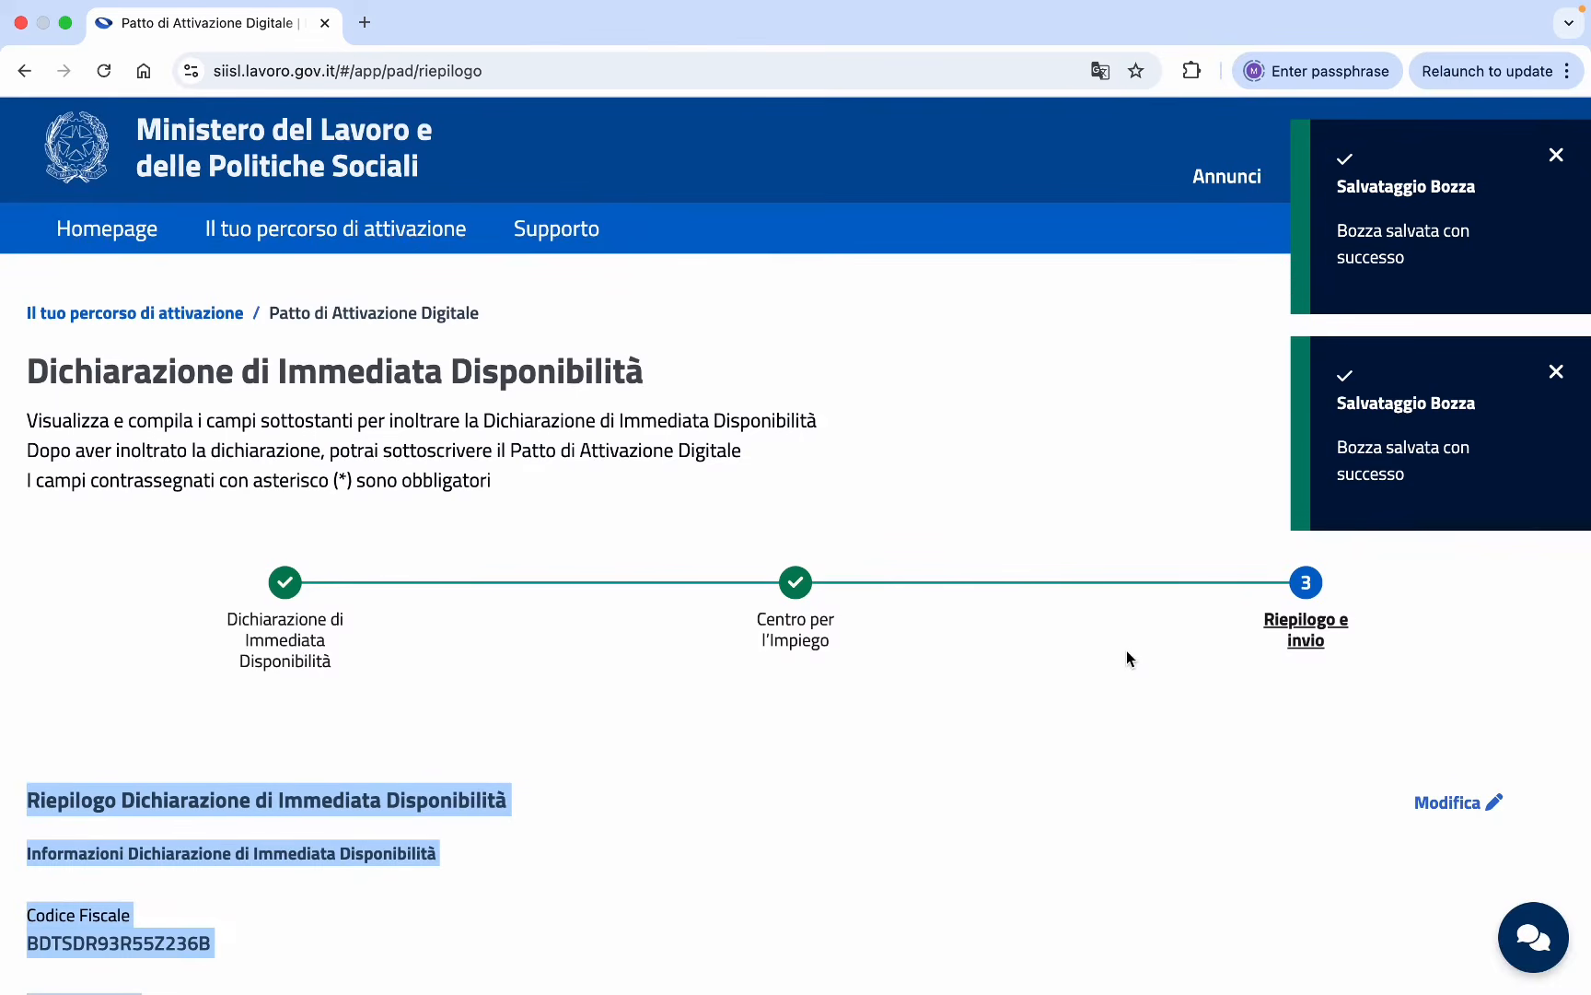
Accept the terms and conditions in the declaration's summary and submit the Dichiarazione di Immediata Disponibilità.
scroll(1126, 650, down, 5)
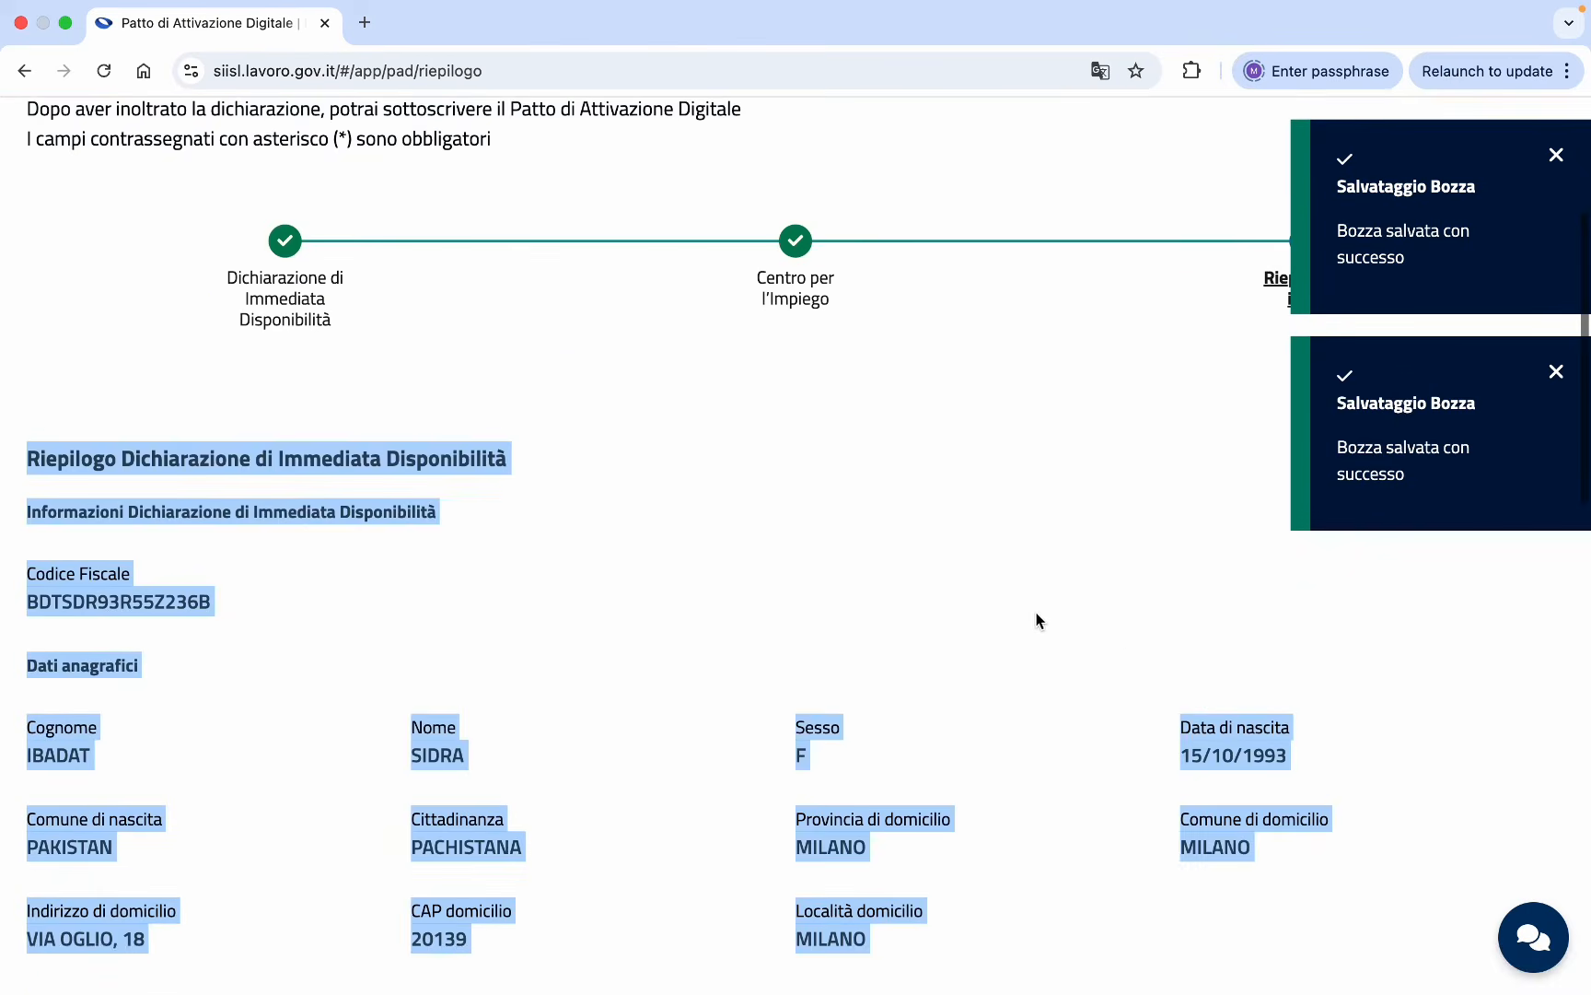
click(1031, 608)
scroll(1032, 608, down, 3)
scroll(1031, 608, down, 10)
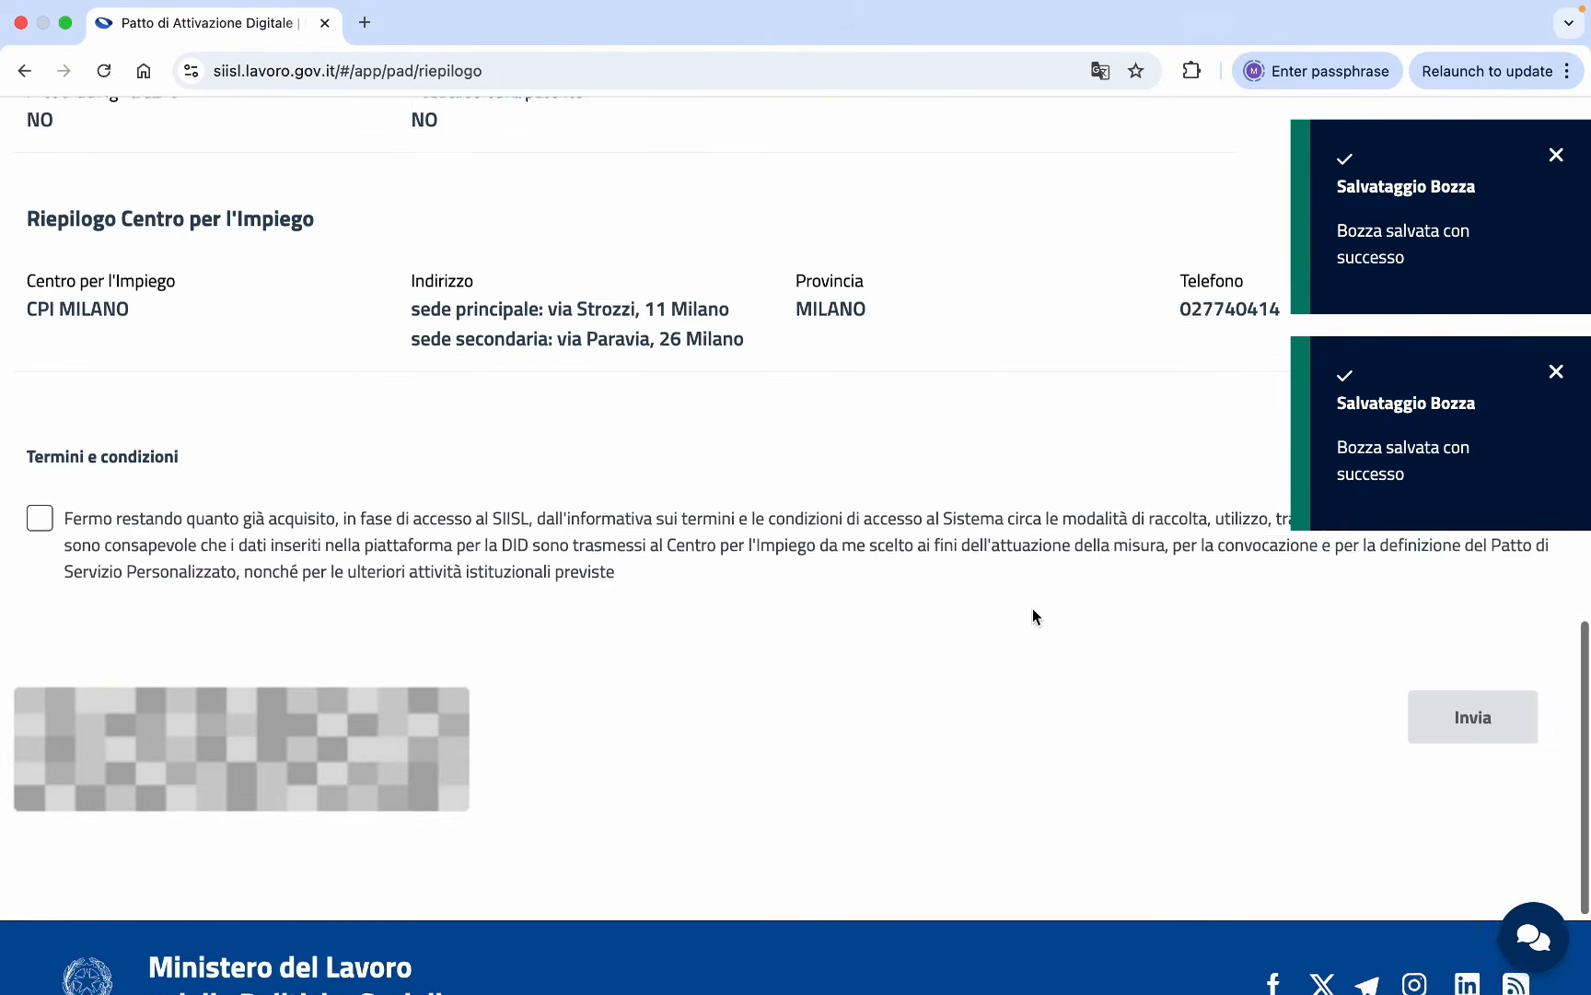
click(40, 503)
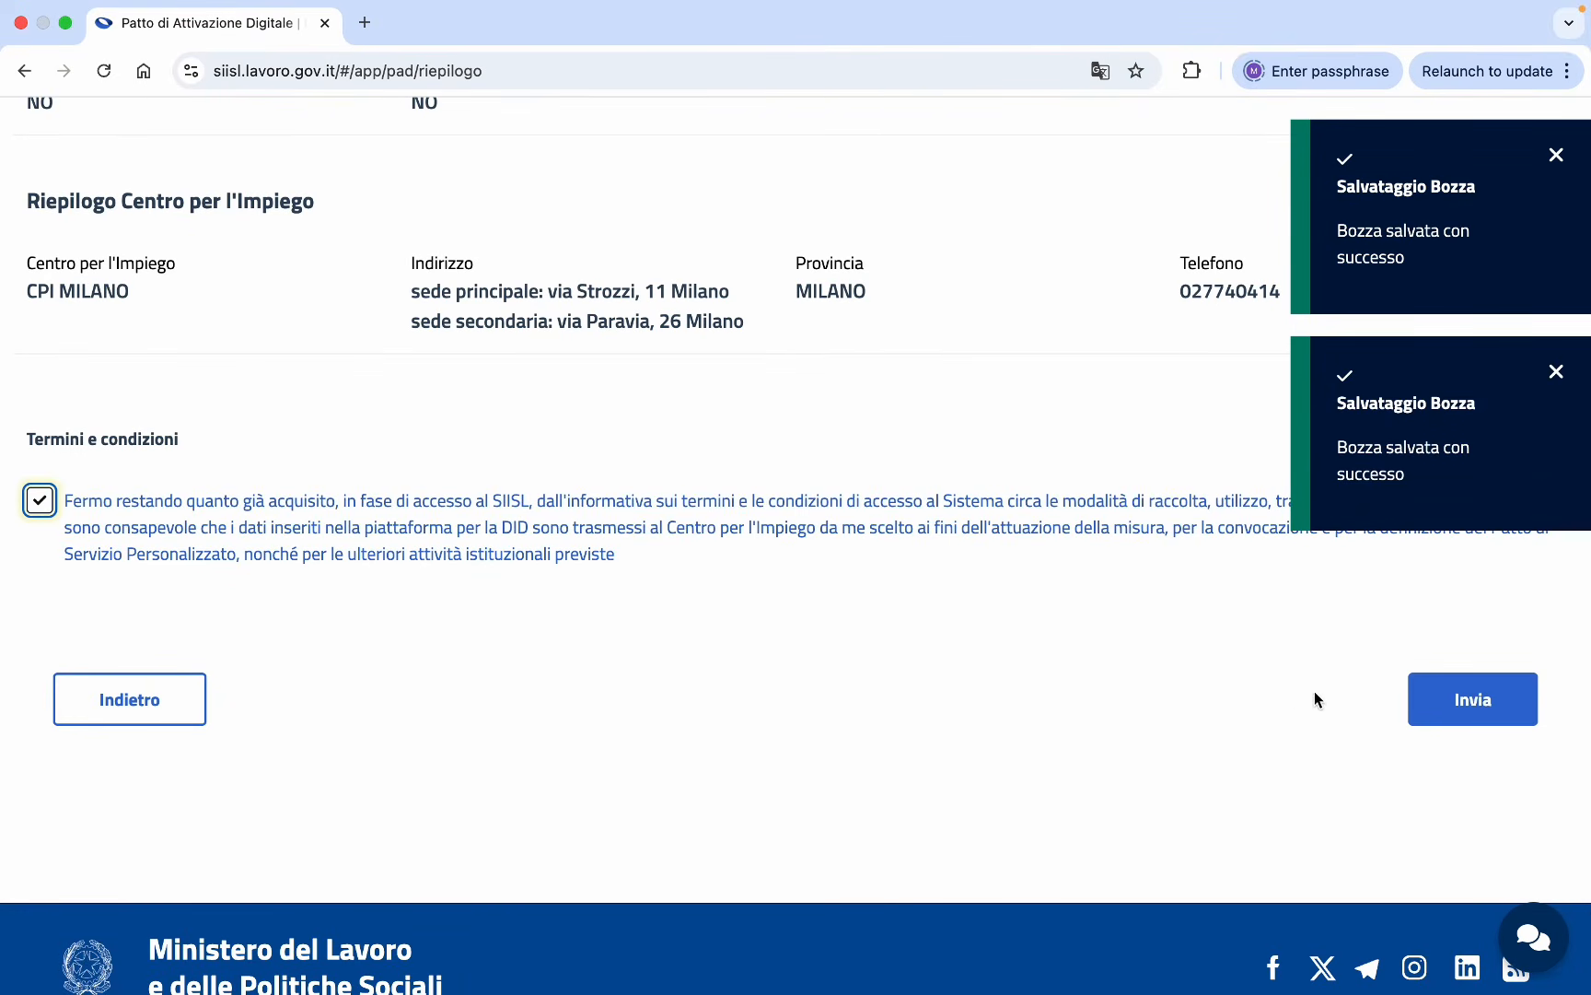
click(1461, 703)
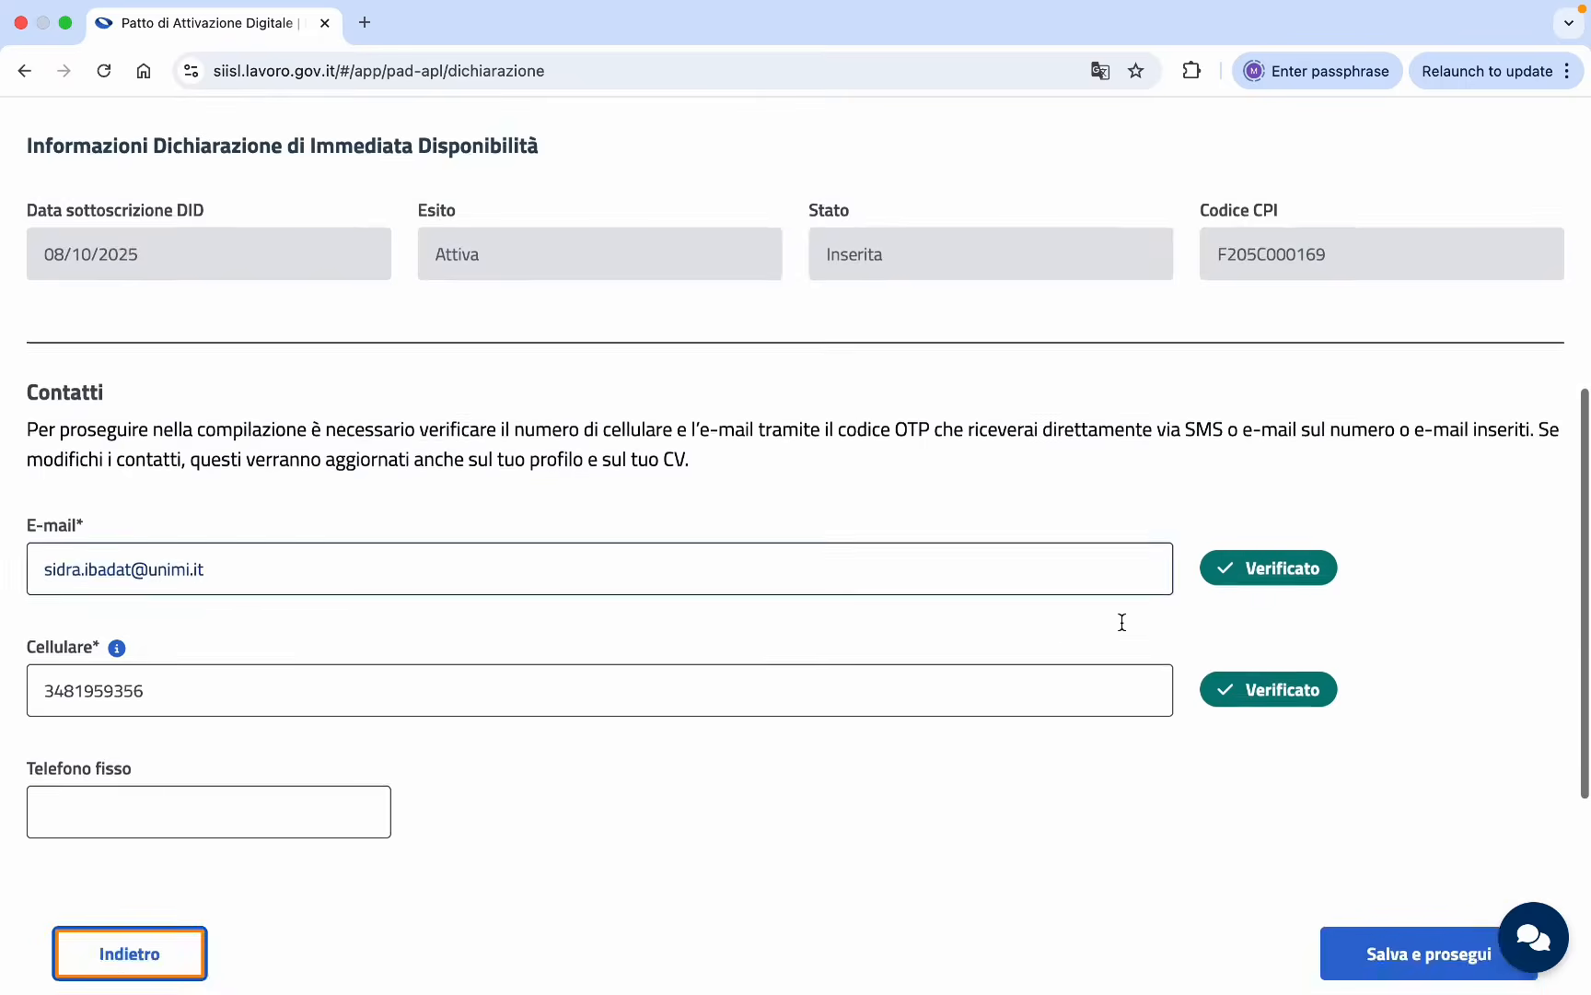
Save the verified contacts in the Patto di Attivazione Digitale and continue to the selection of employment agencies.
scroll(1123, 632, down, 5)
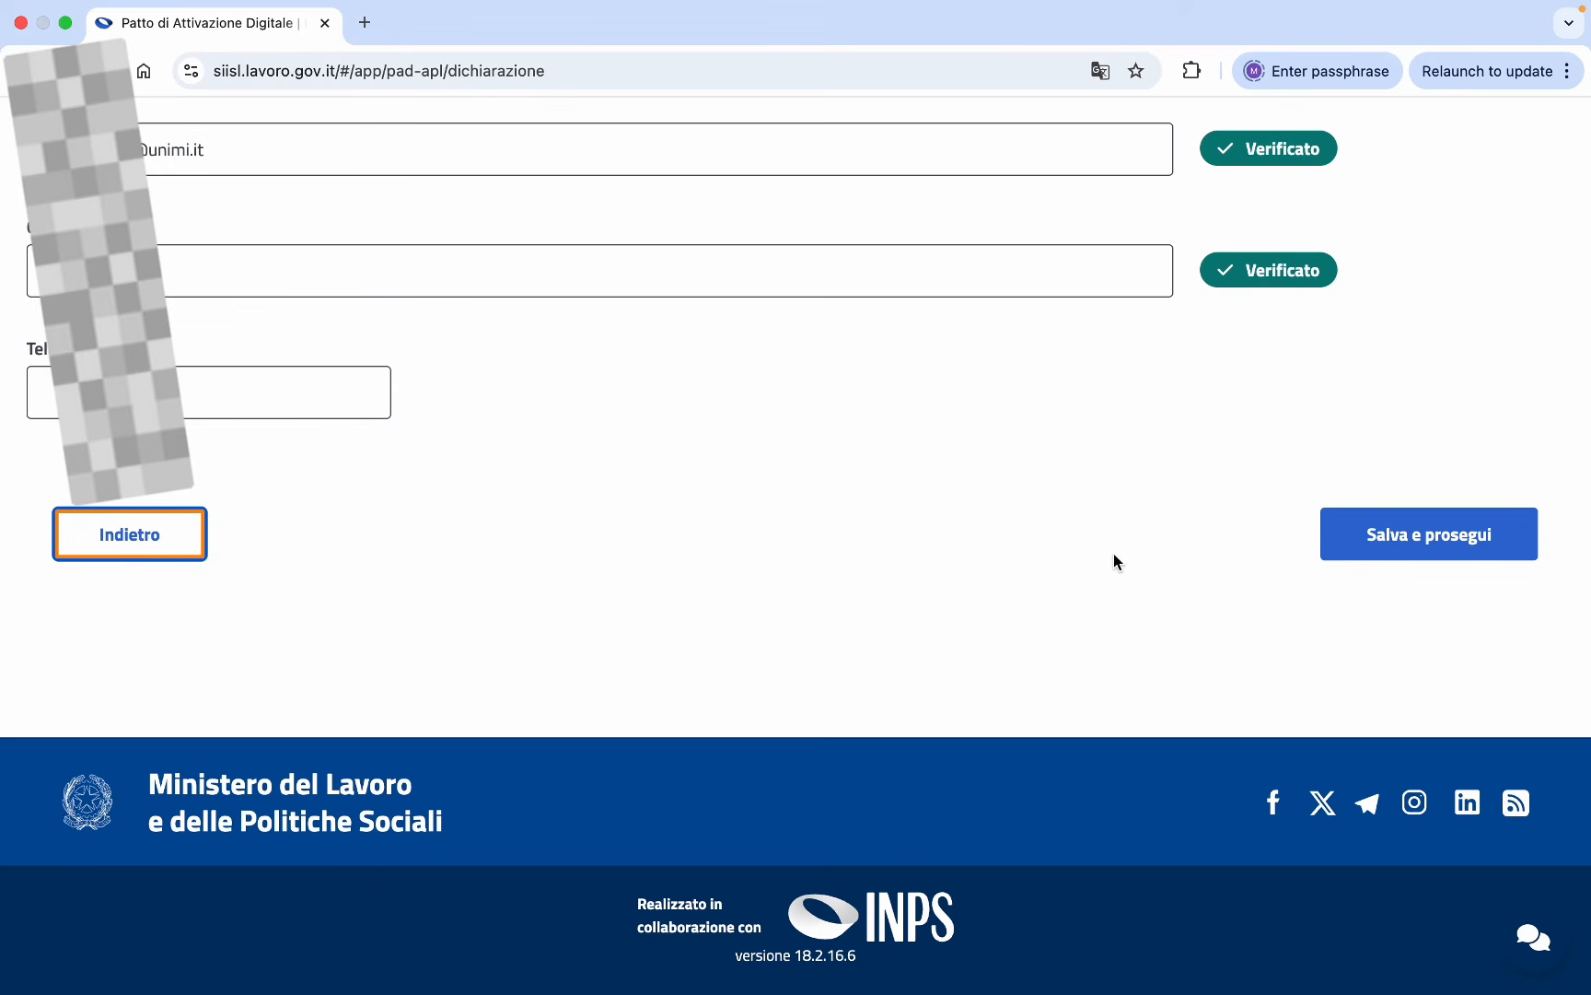
click(1376, 533)
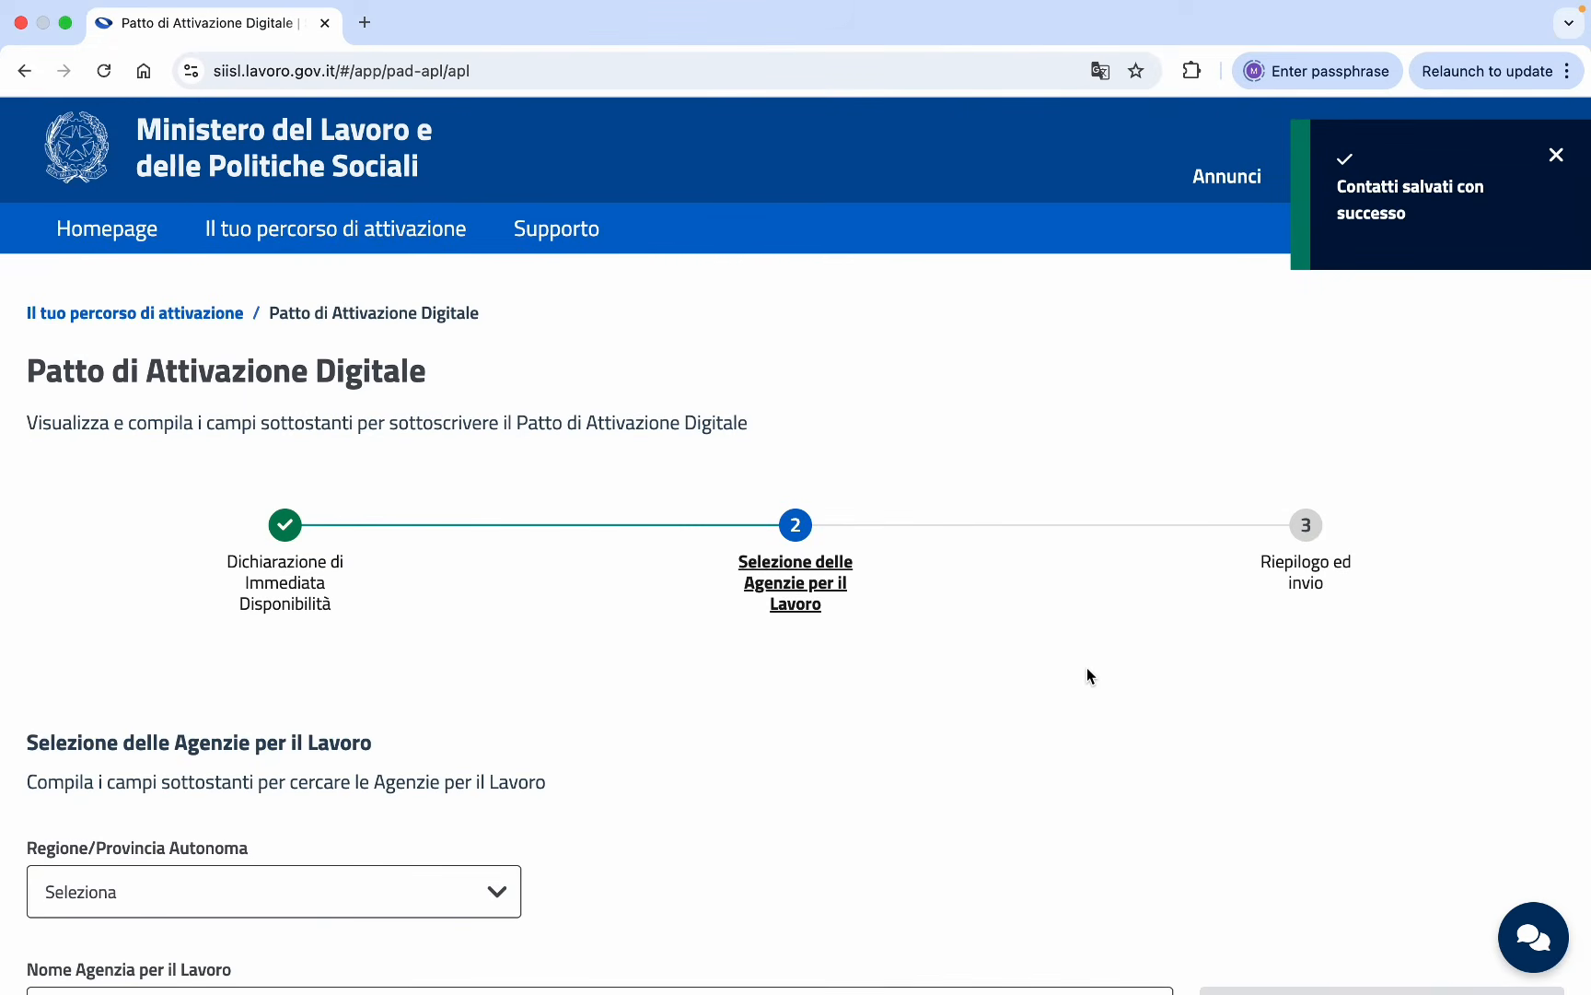
scroll(1090, 676, down, 3)
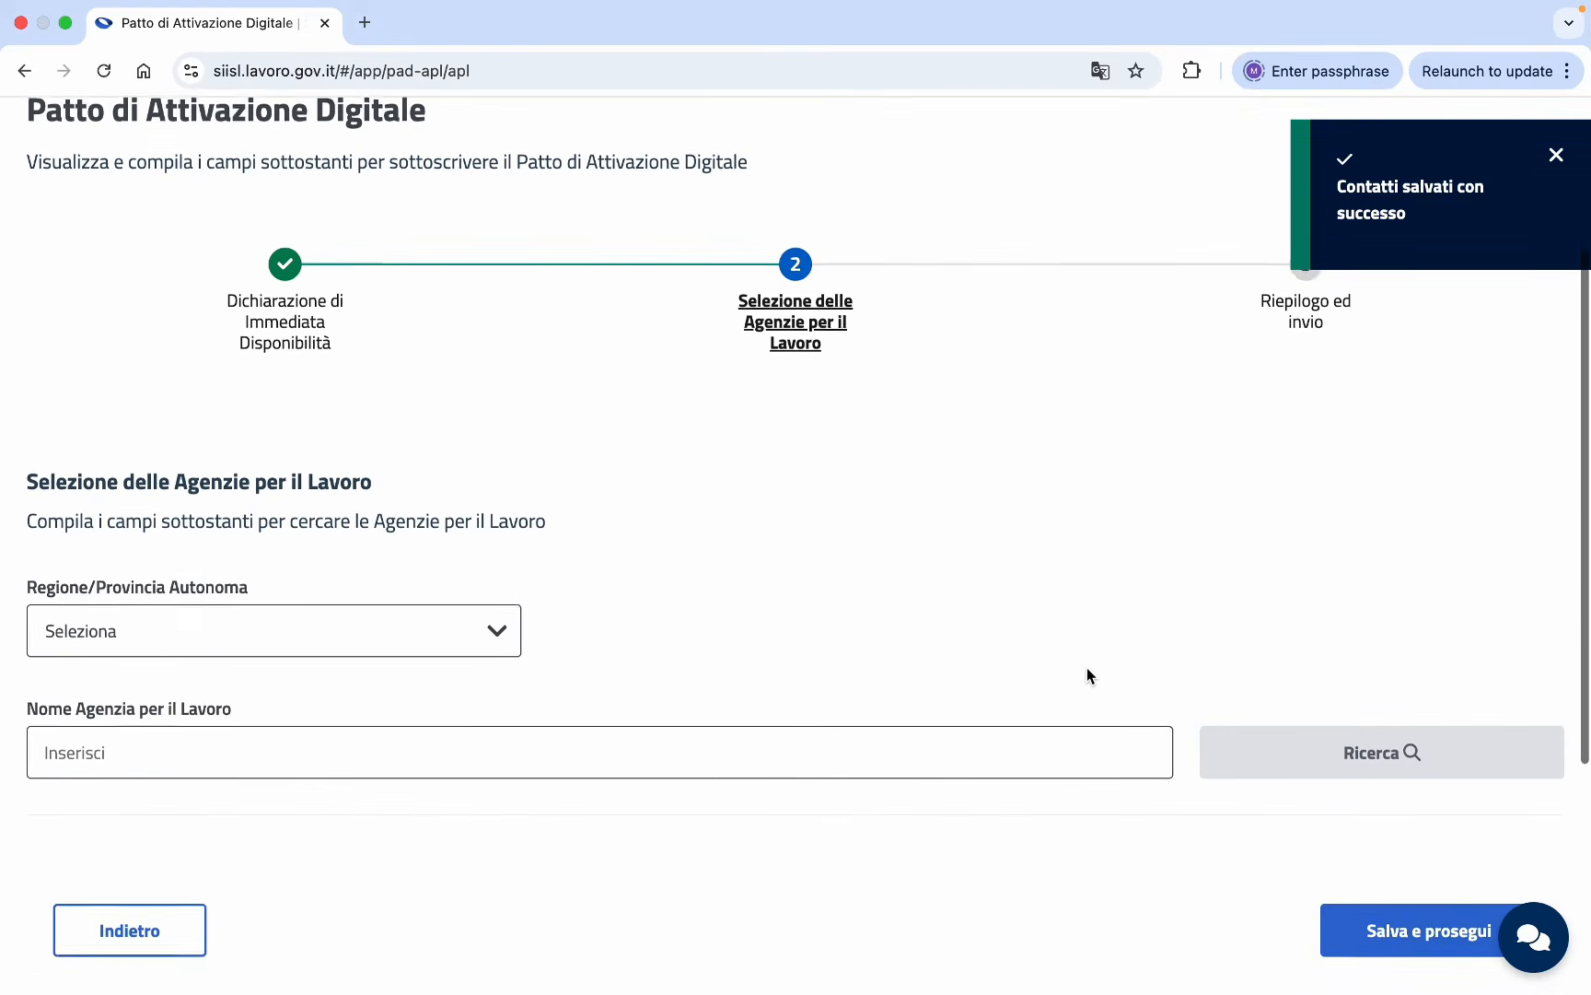
scroll(1085, 645, down, 2)
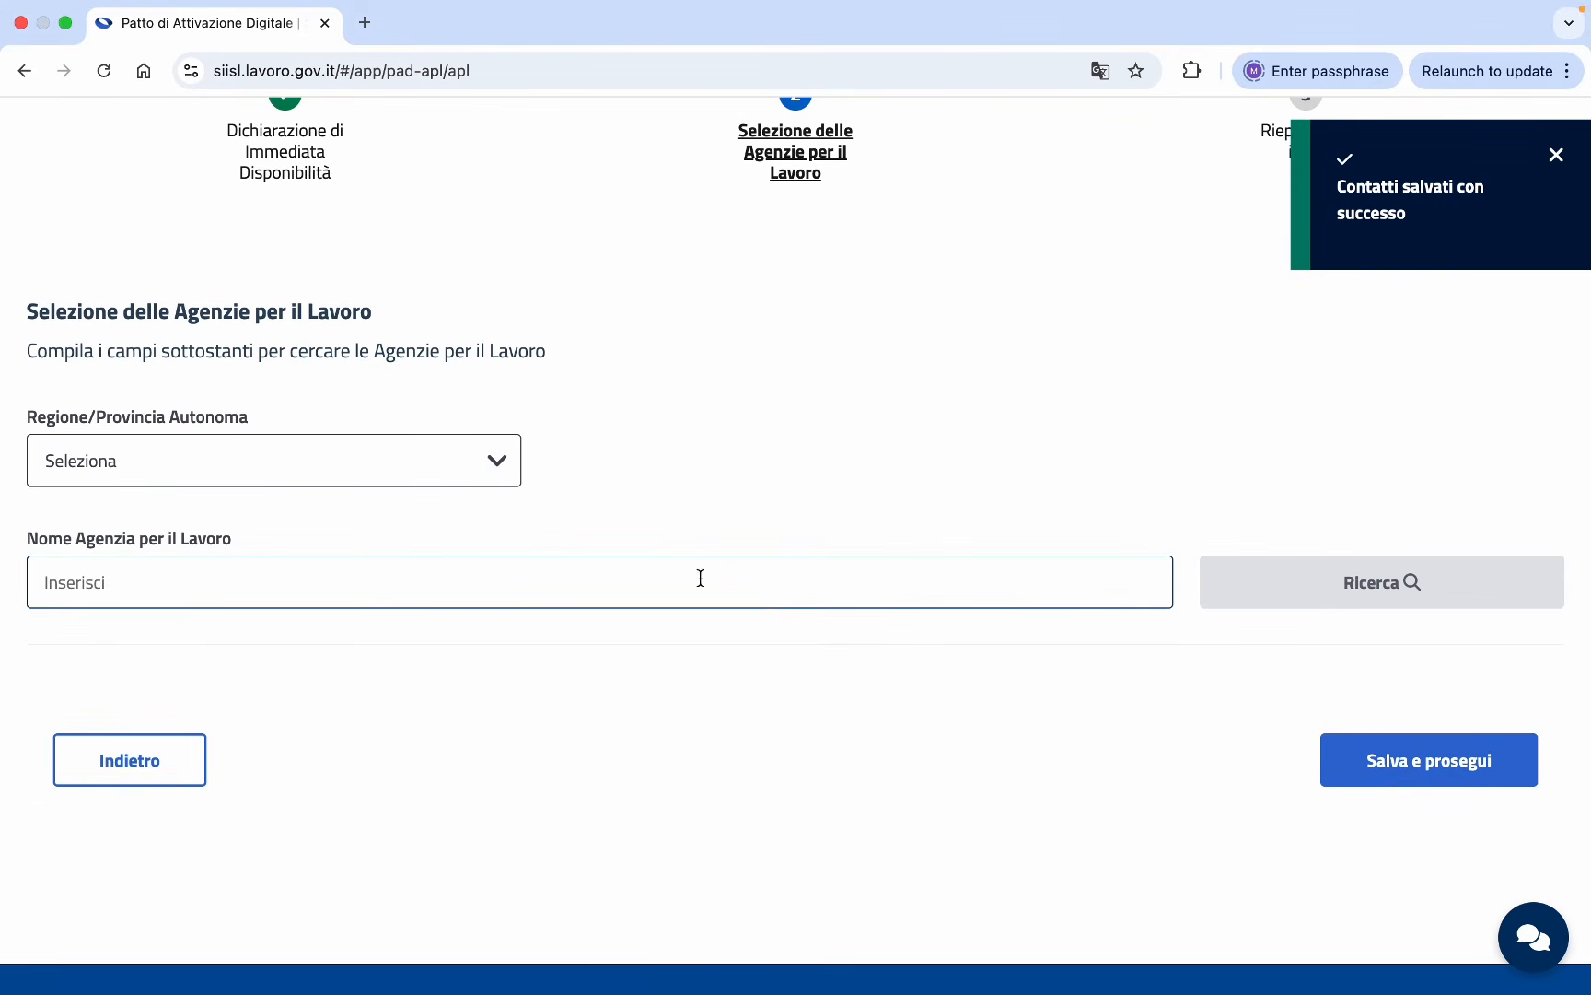
Set the agency search's Regione/Provincia Autonoma to LOMBARDIA and Provincia to MILANO.
click(498, 472)
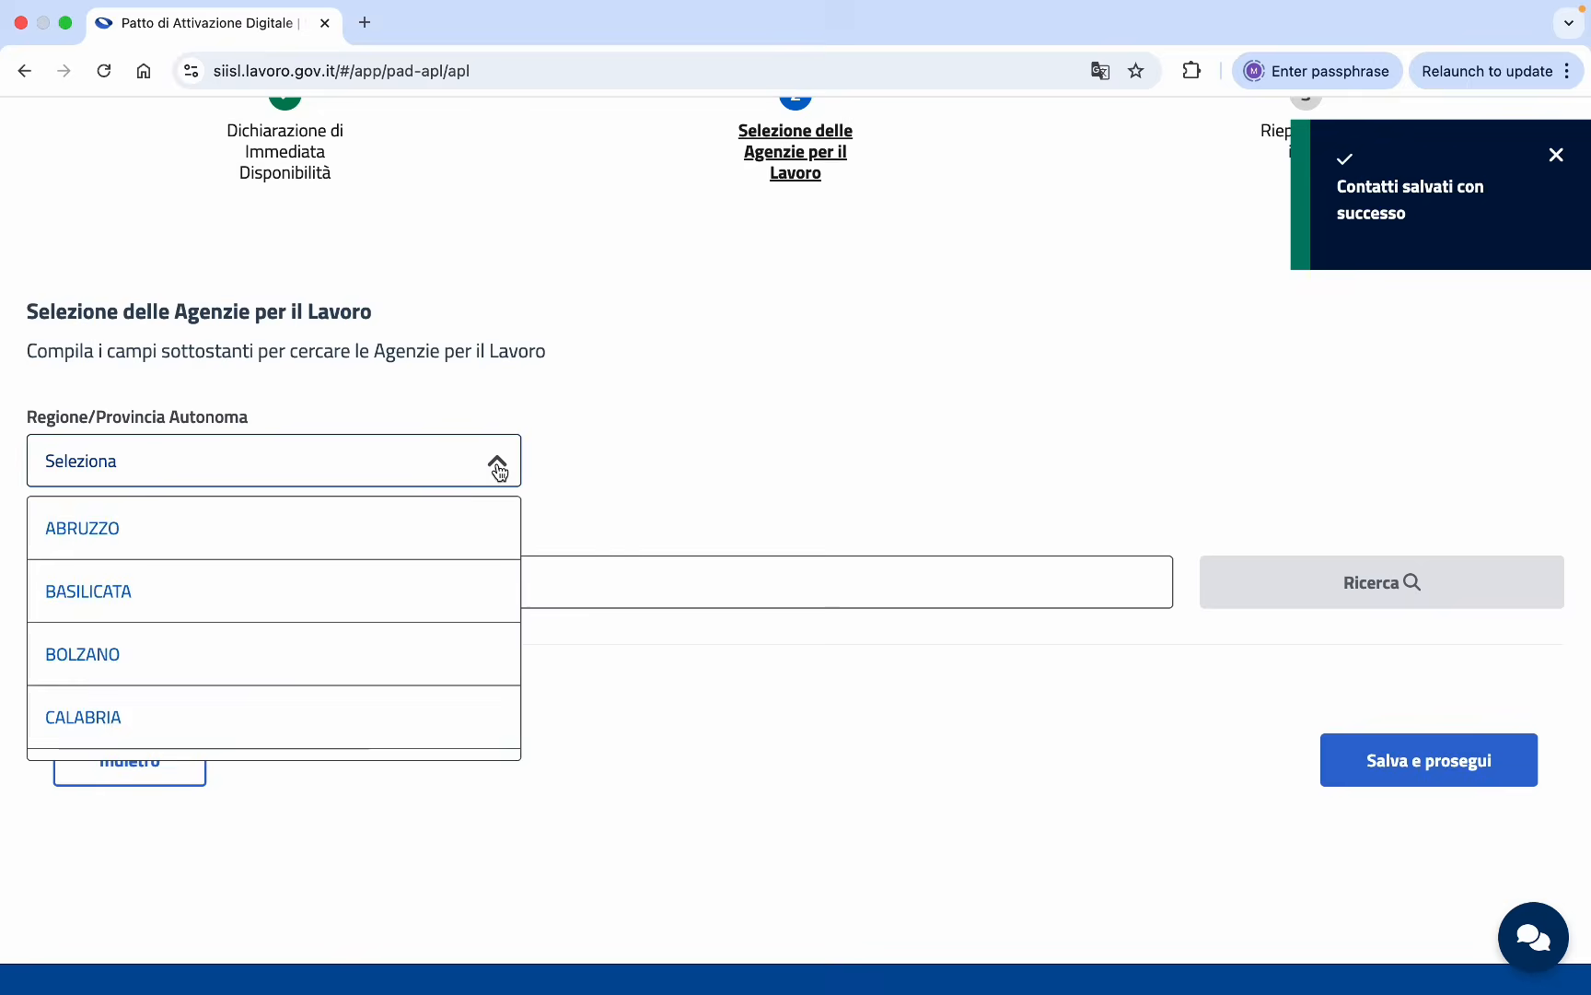
scroll(400, 568, down, 5)
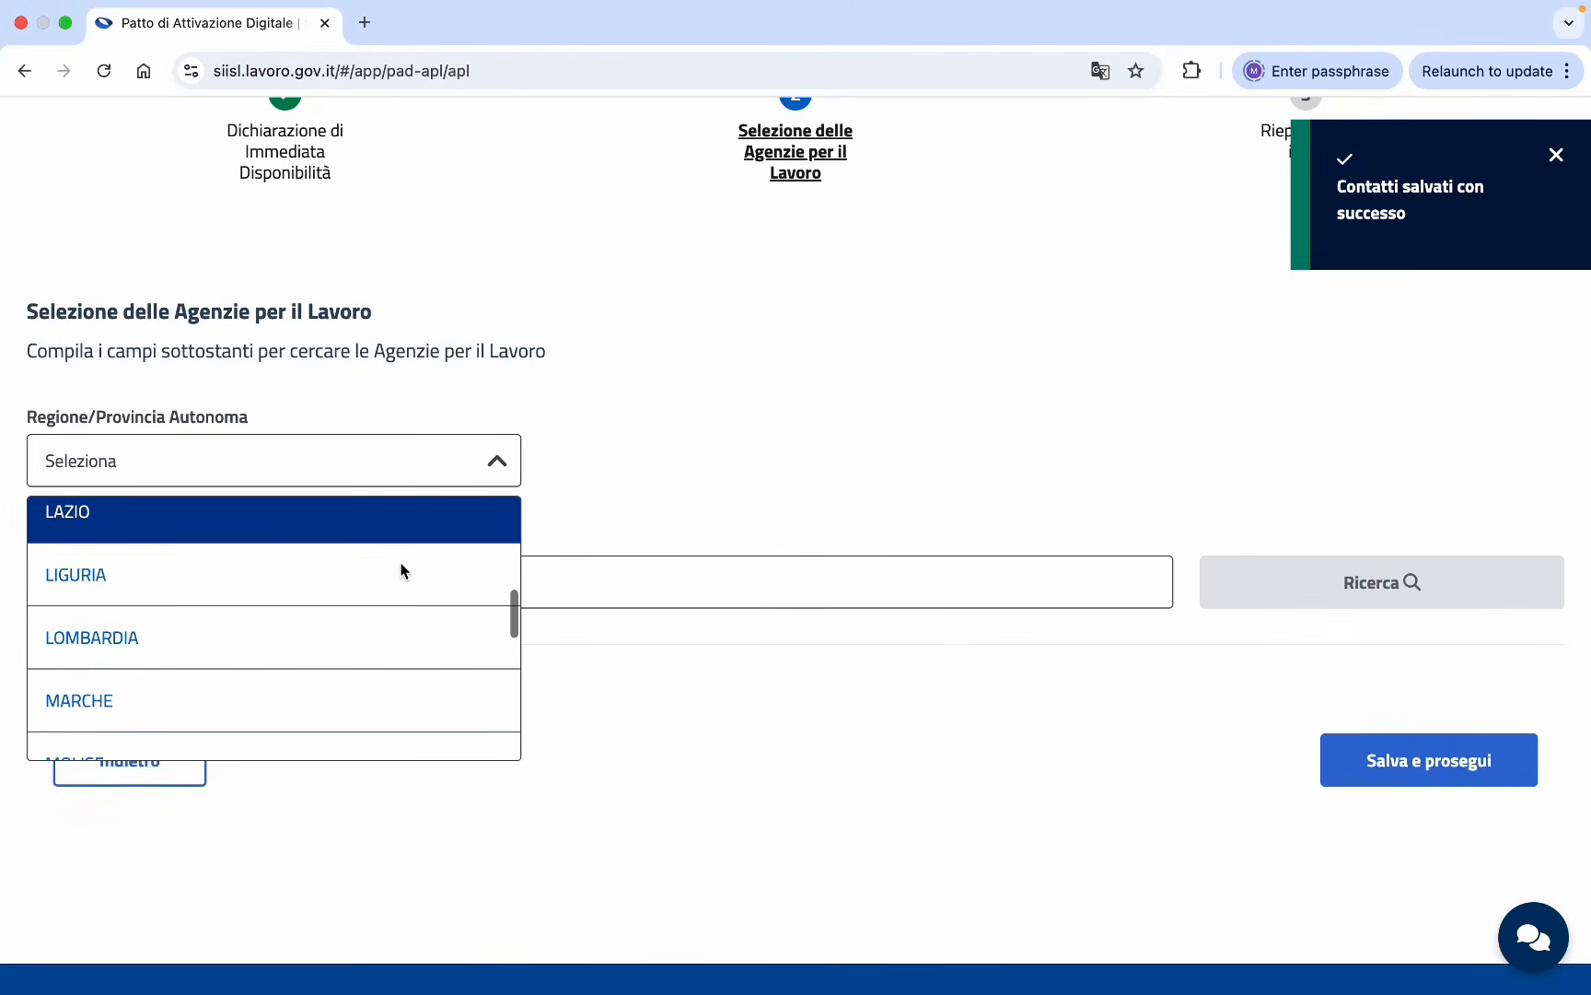
click(356, 633)
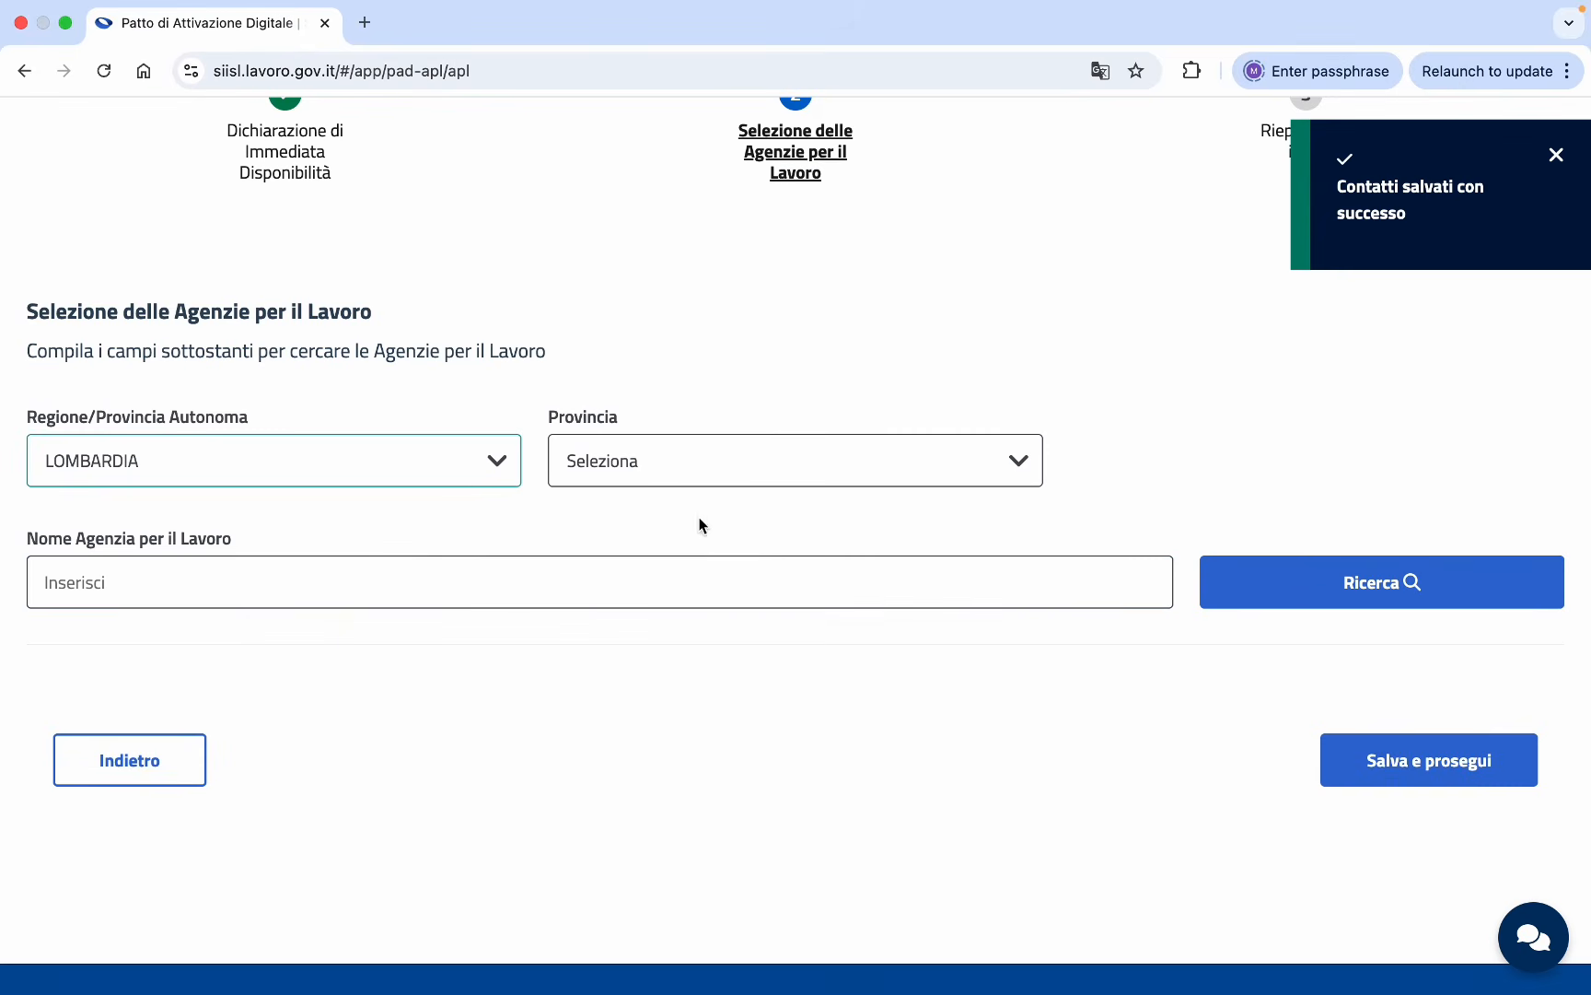
click(870, 462)
scroll(820, 530, down, 5)
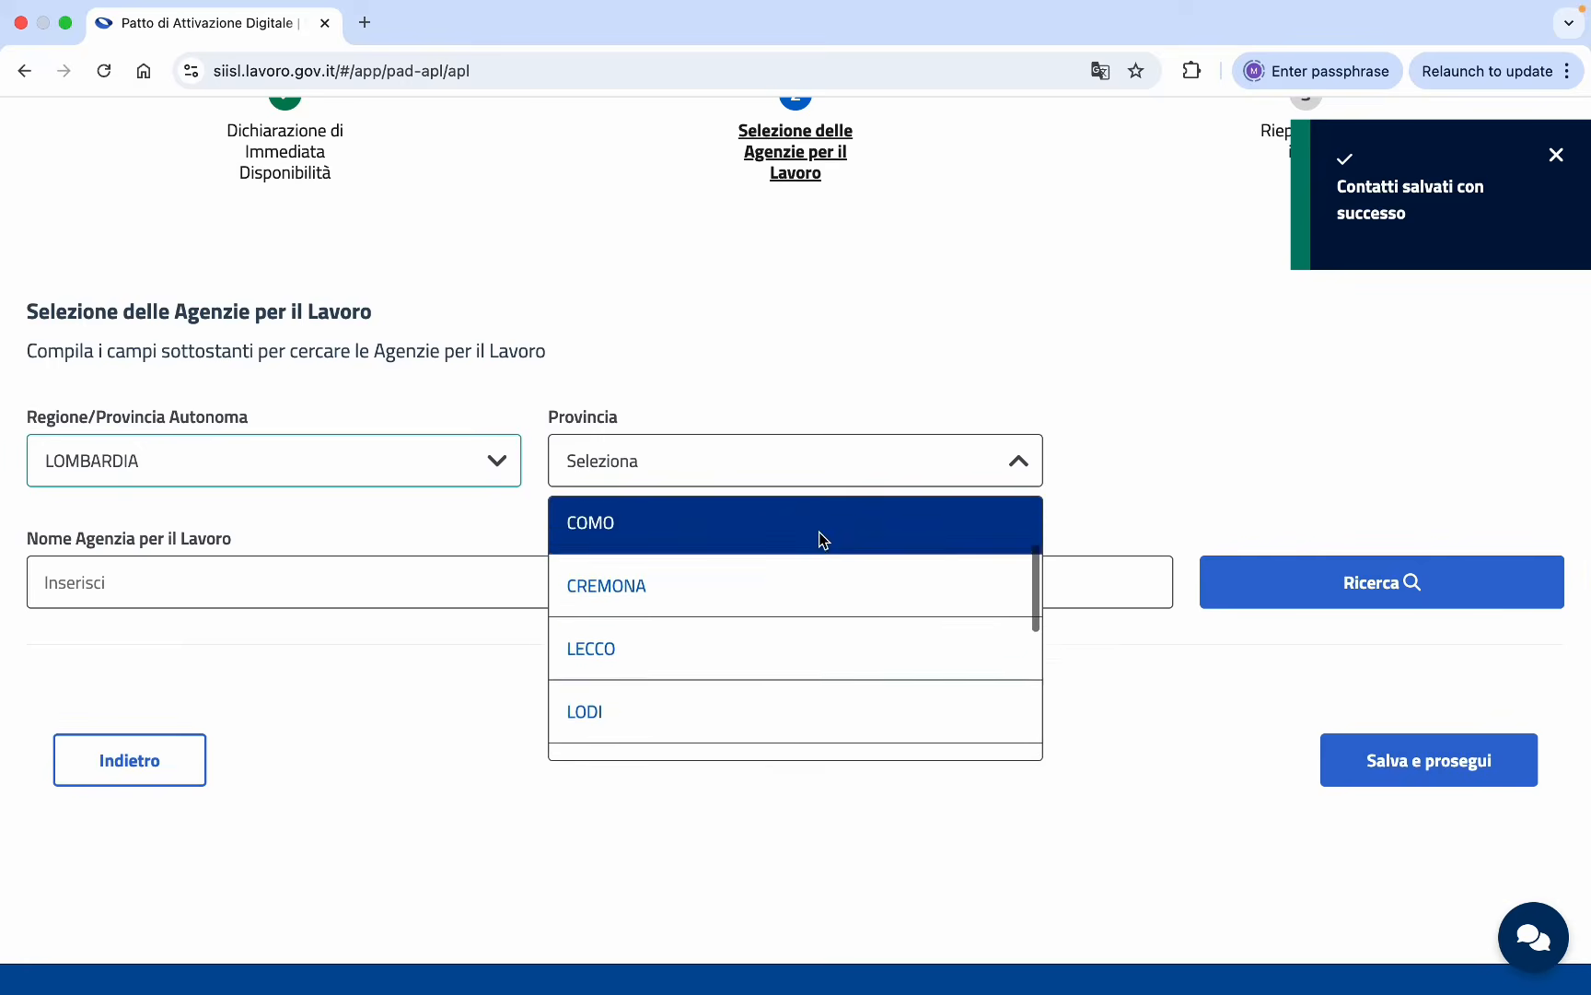
scroll(735, 640, down, 1)
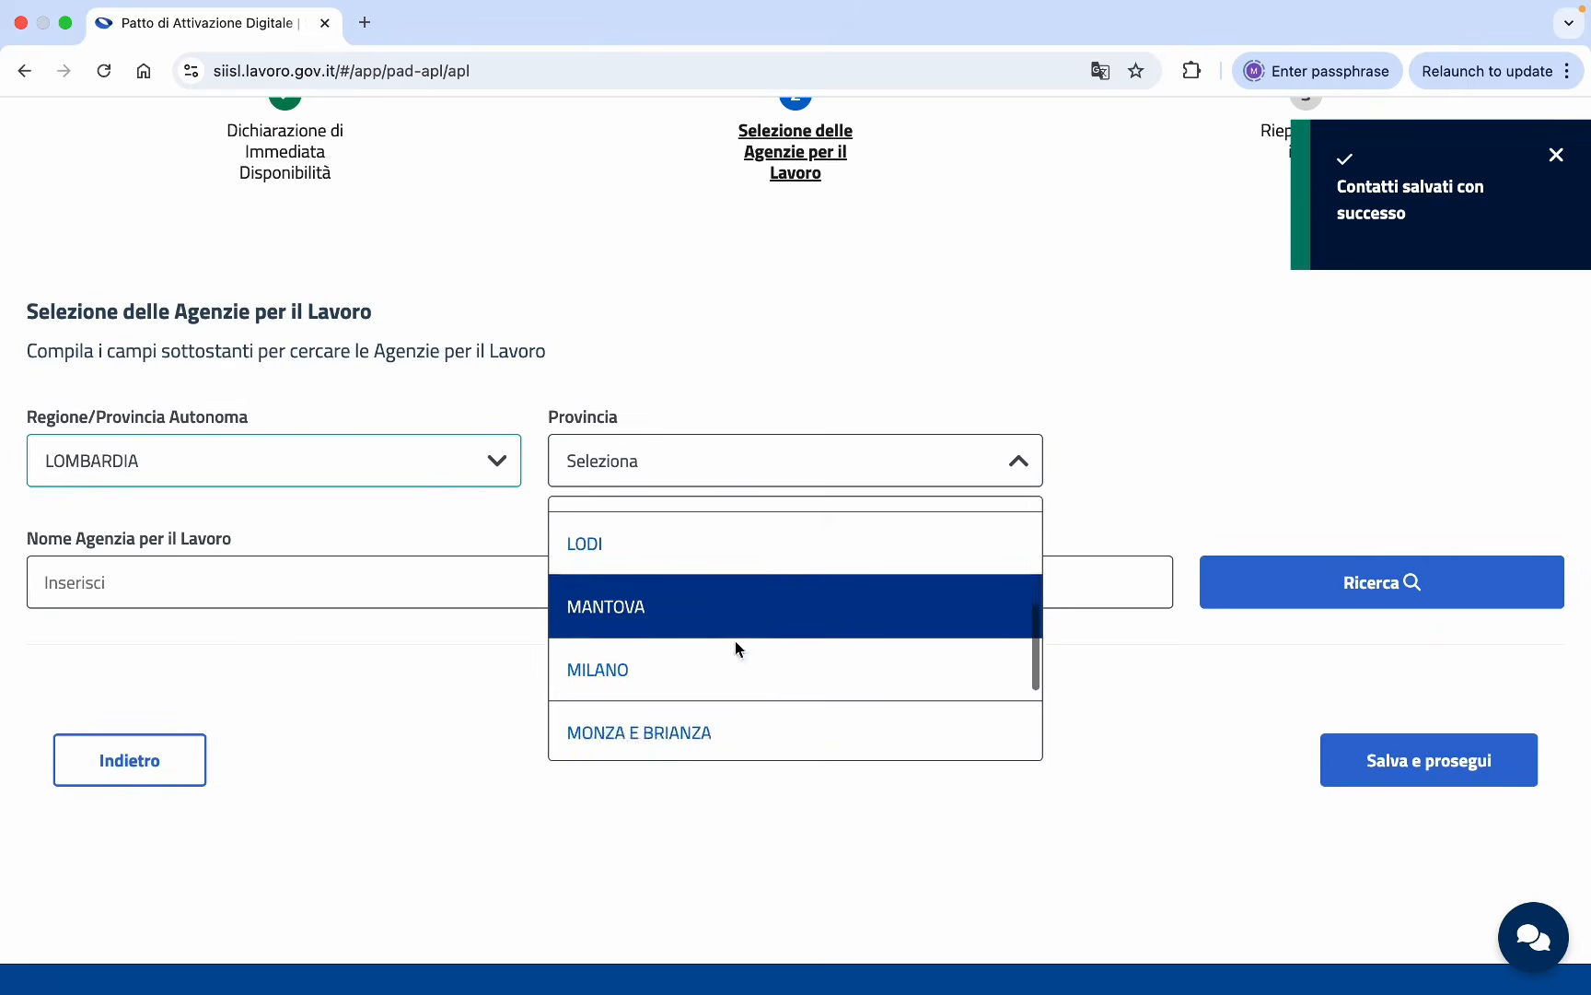
click(699, 654)
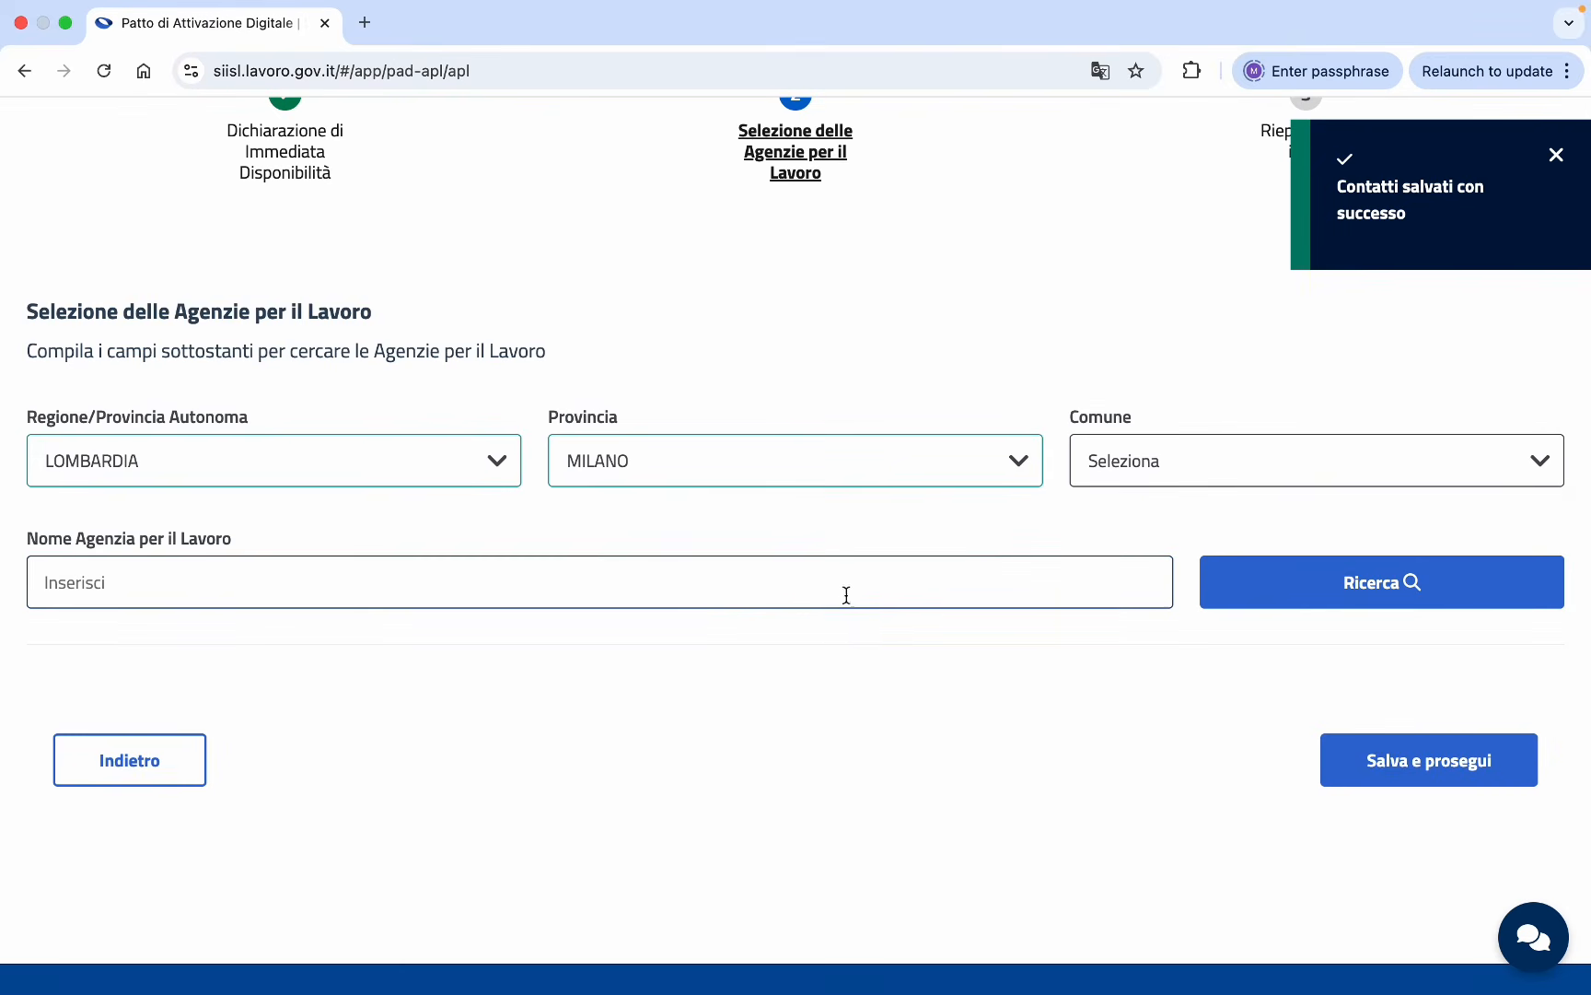
Set Comune to MILANO and search for the employment agencies in that area.
click(1332, 460)
scroll(1294, 540, down, 5)
scroll(1294, 539, down, 10)
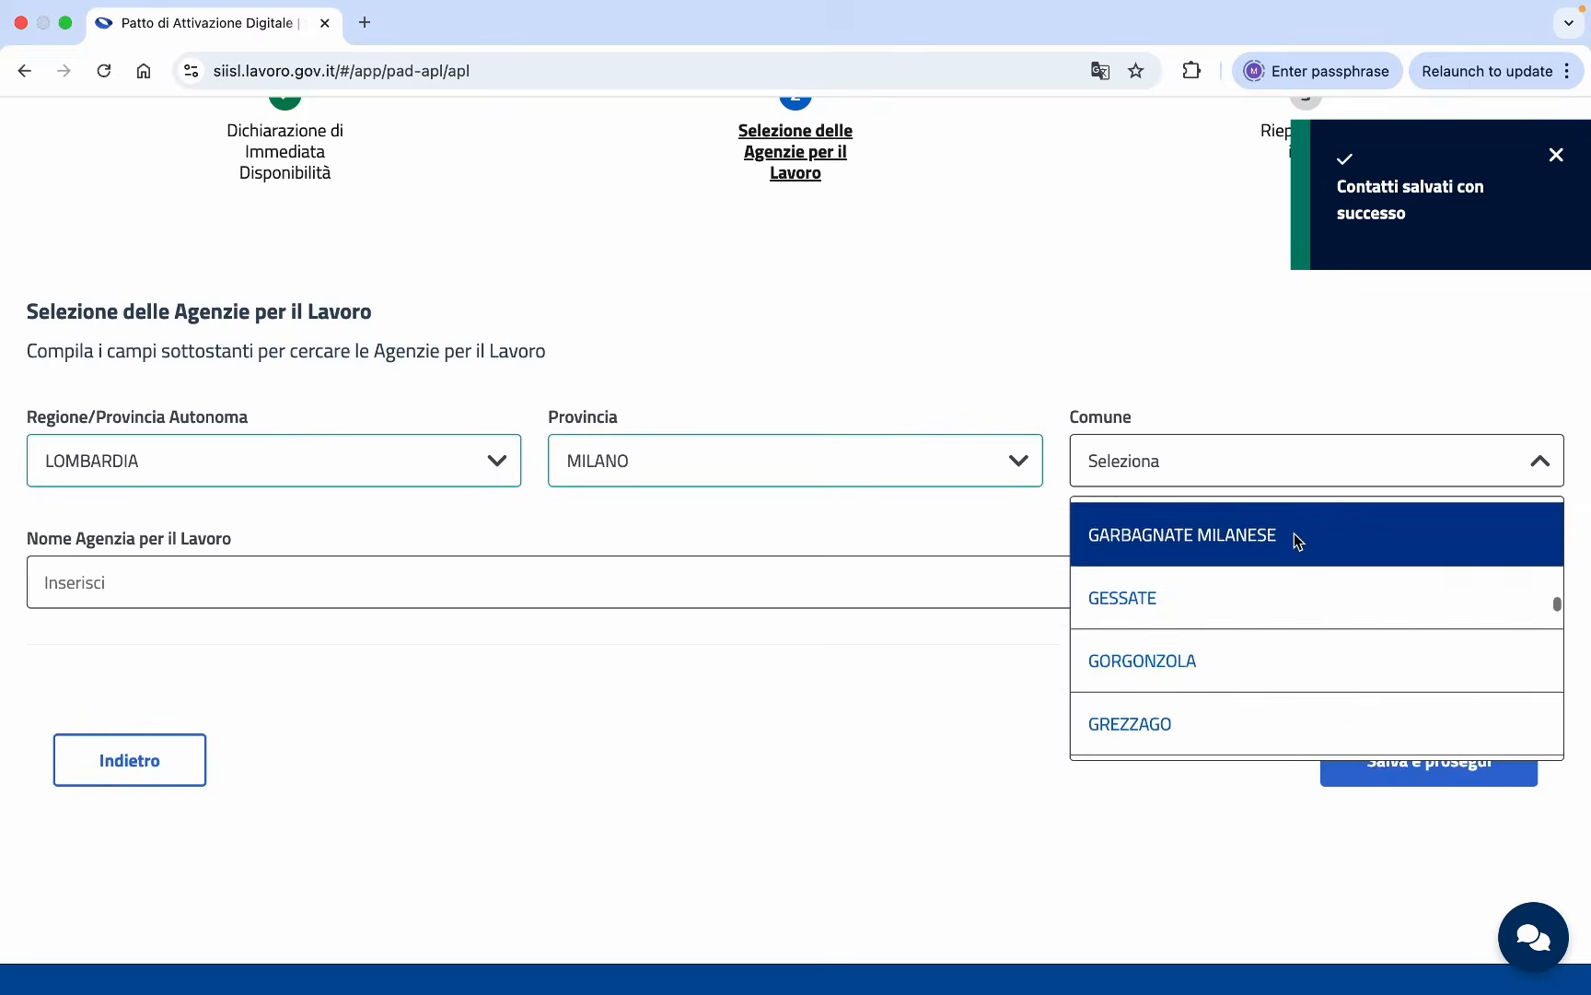
scroll(1294, 540, down, 5)
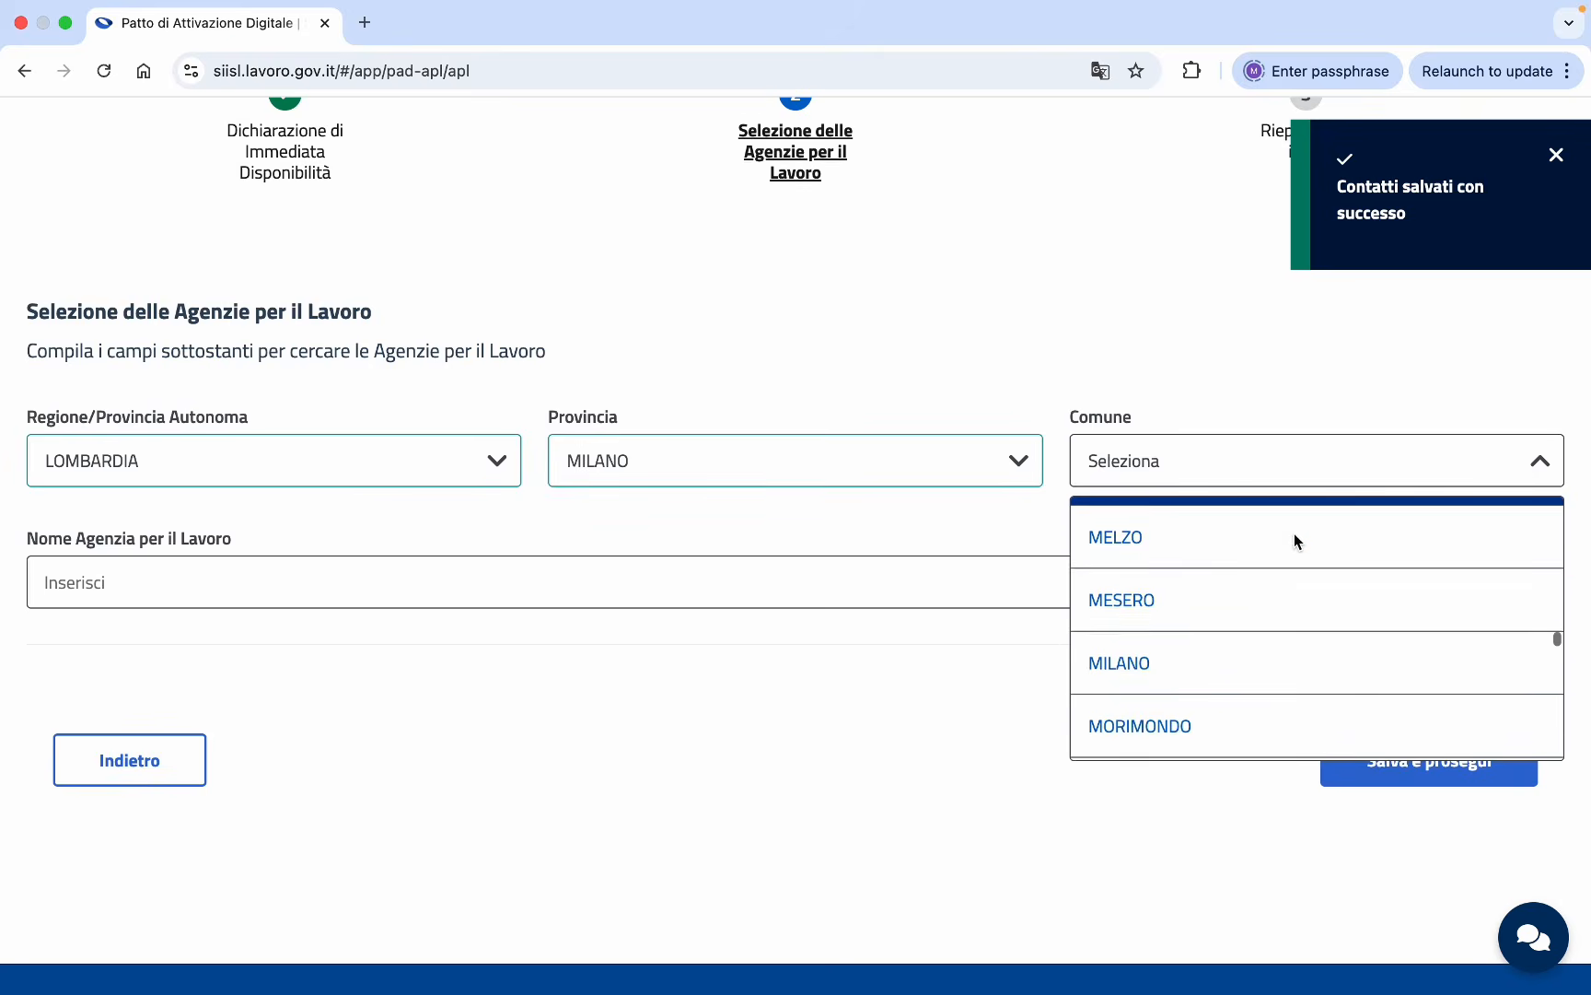
click(1227, 663)
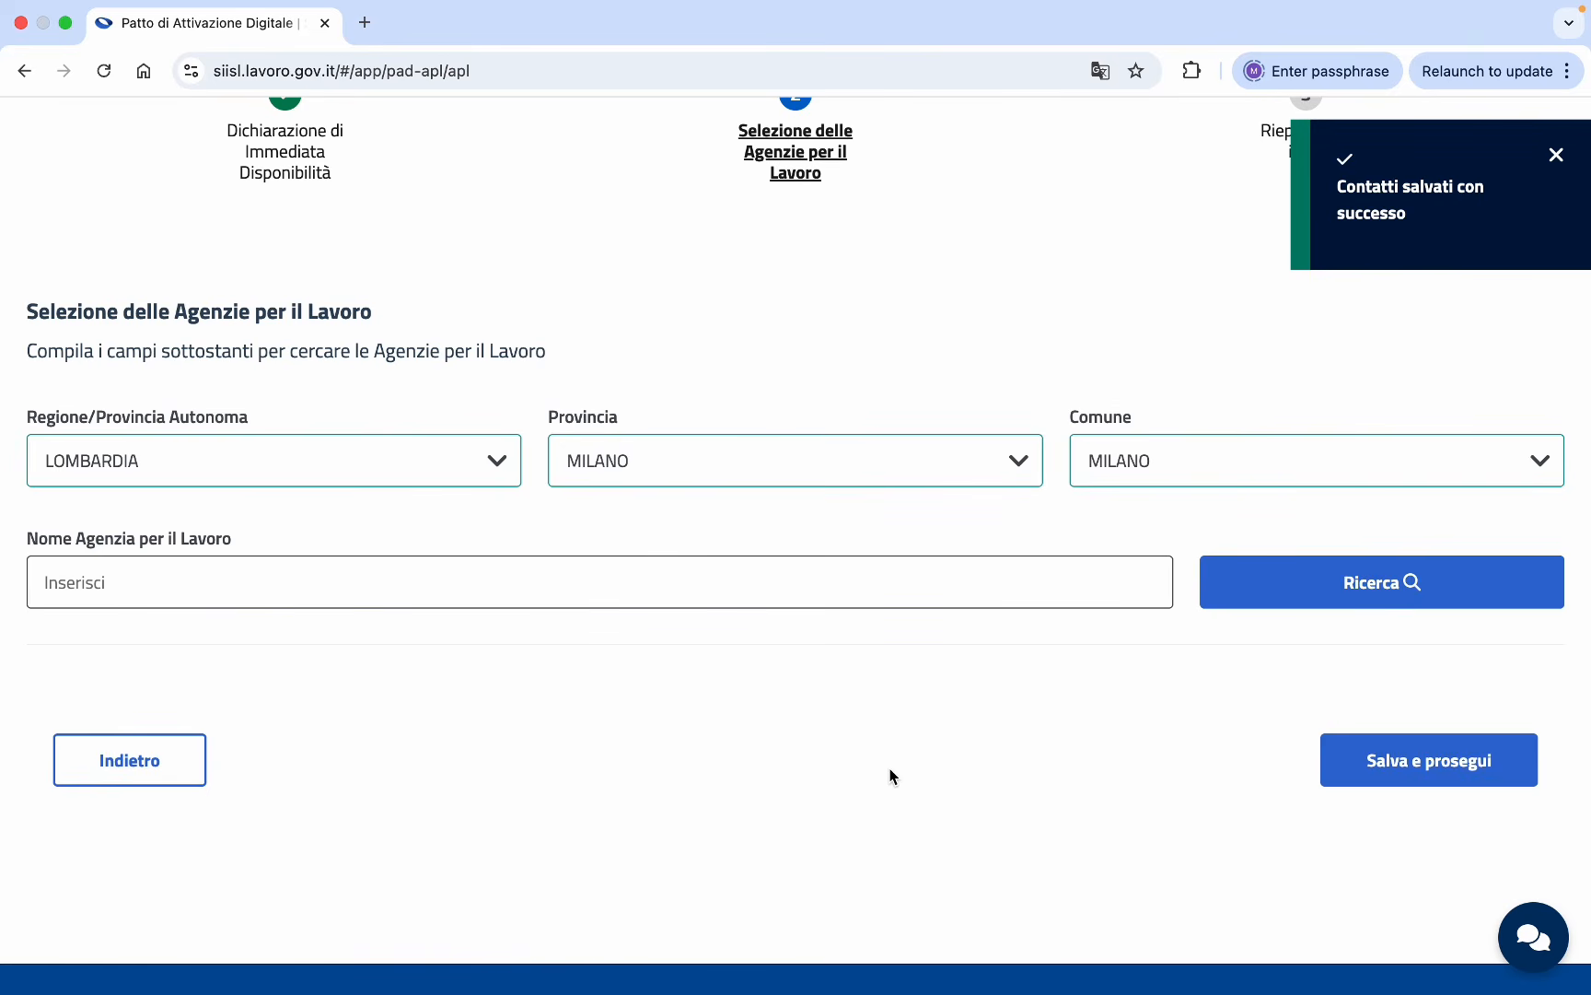
scroll(1207, 622, up, 2)
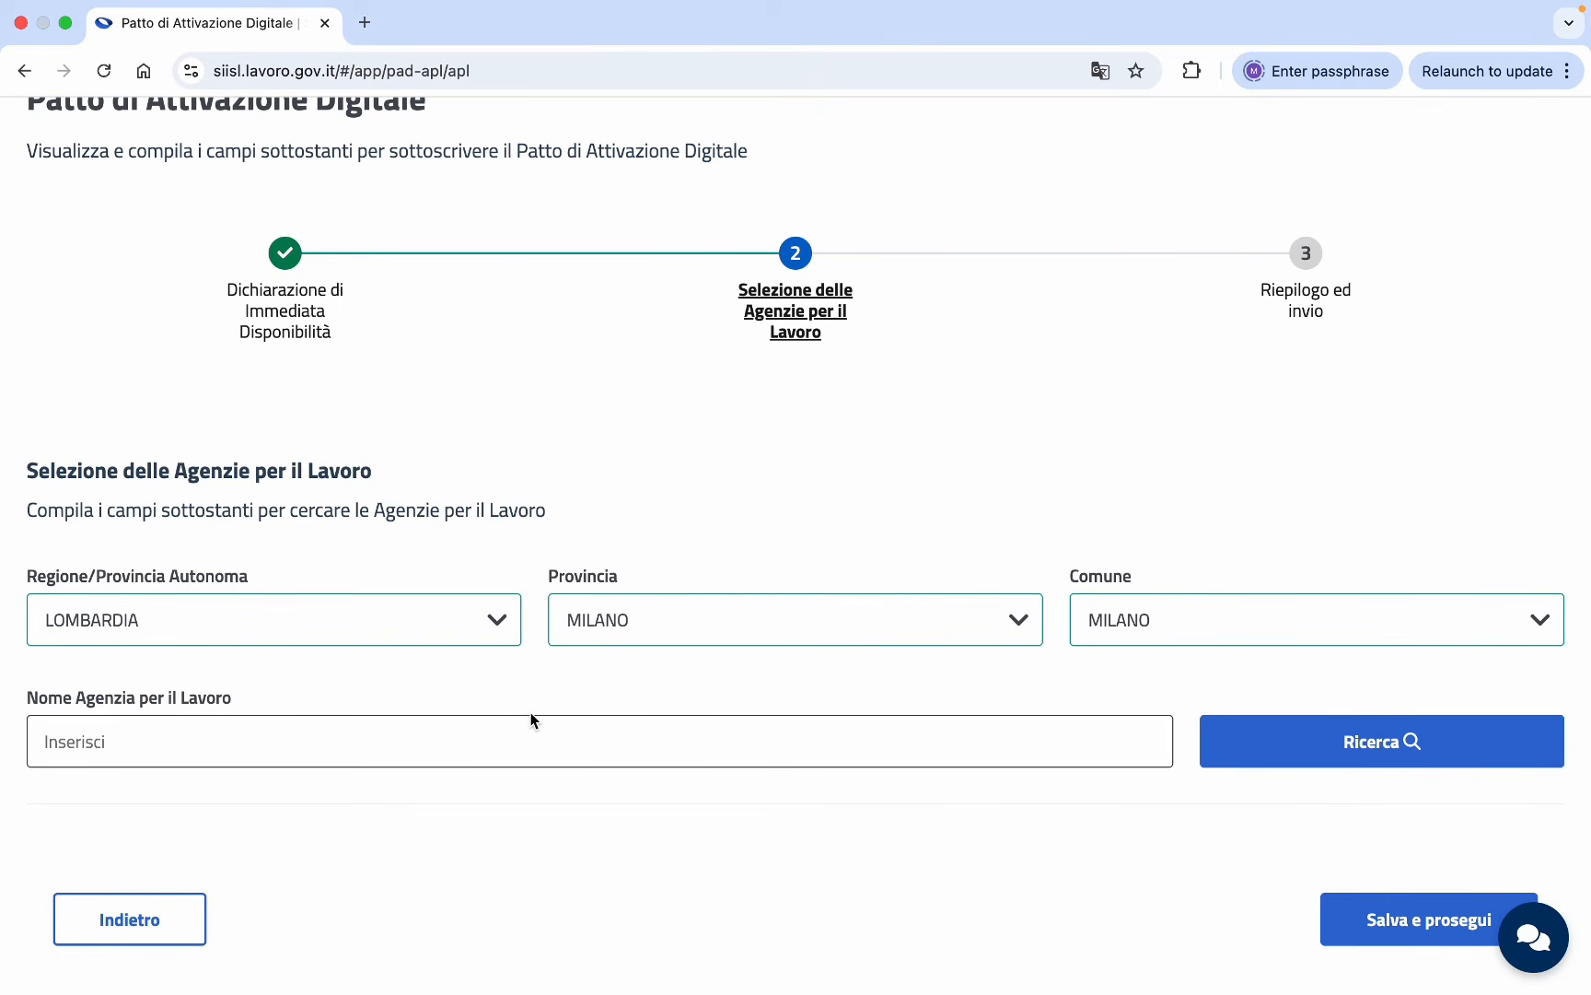
scroll(562, 716, up, 2)
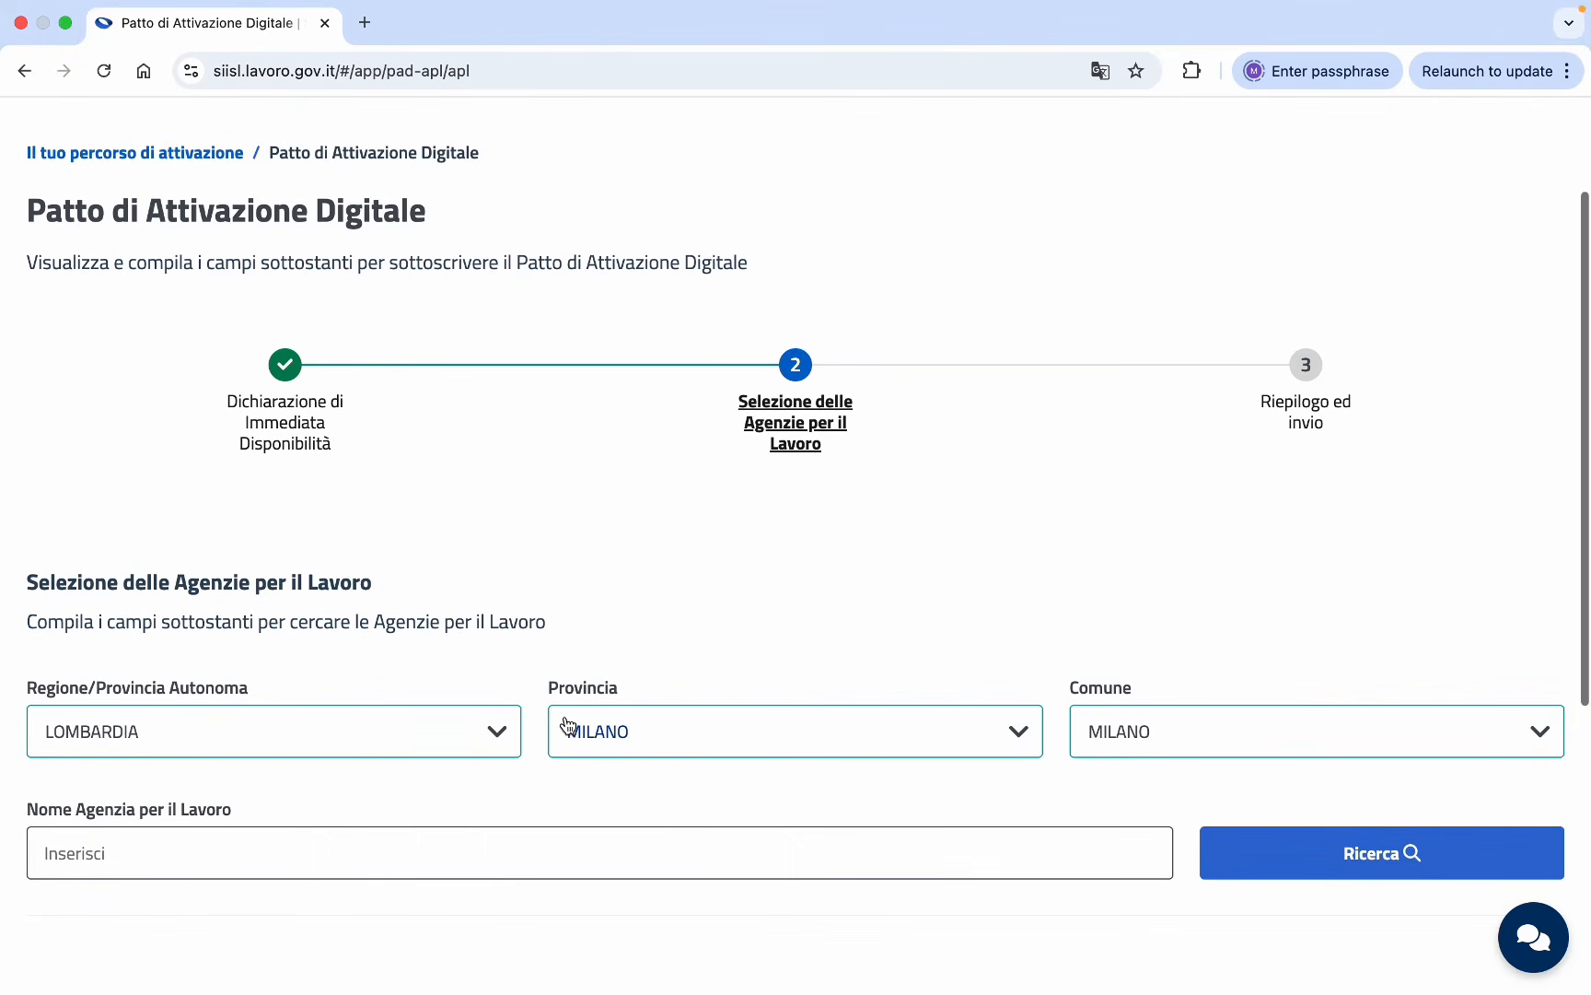
scroll(846, 772, down, 3)
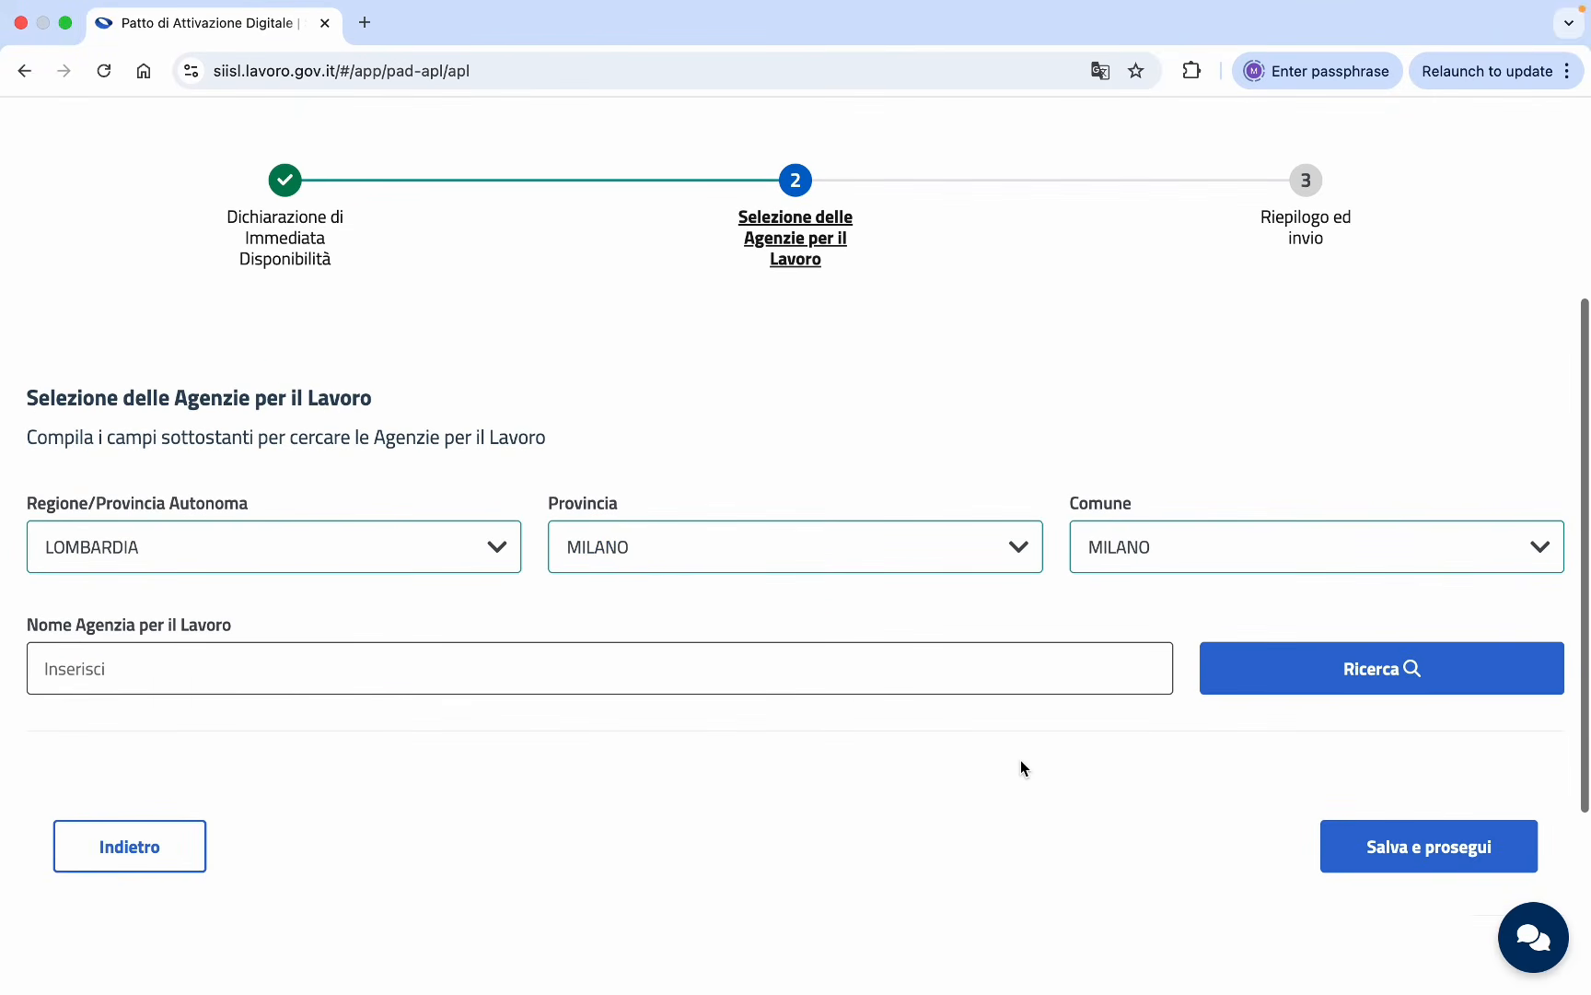
click(1263, 682)
Select the agency ACLI LOMBARDIA at Via Bernardino Luini, 5 from the search results.
scroll(834, 735, down, 5)
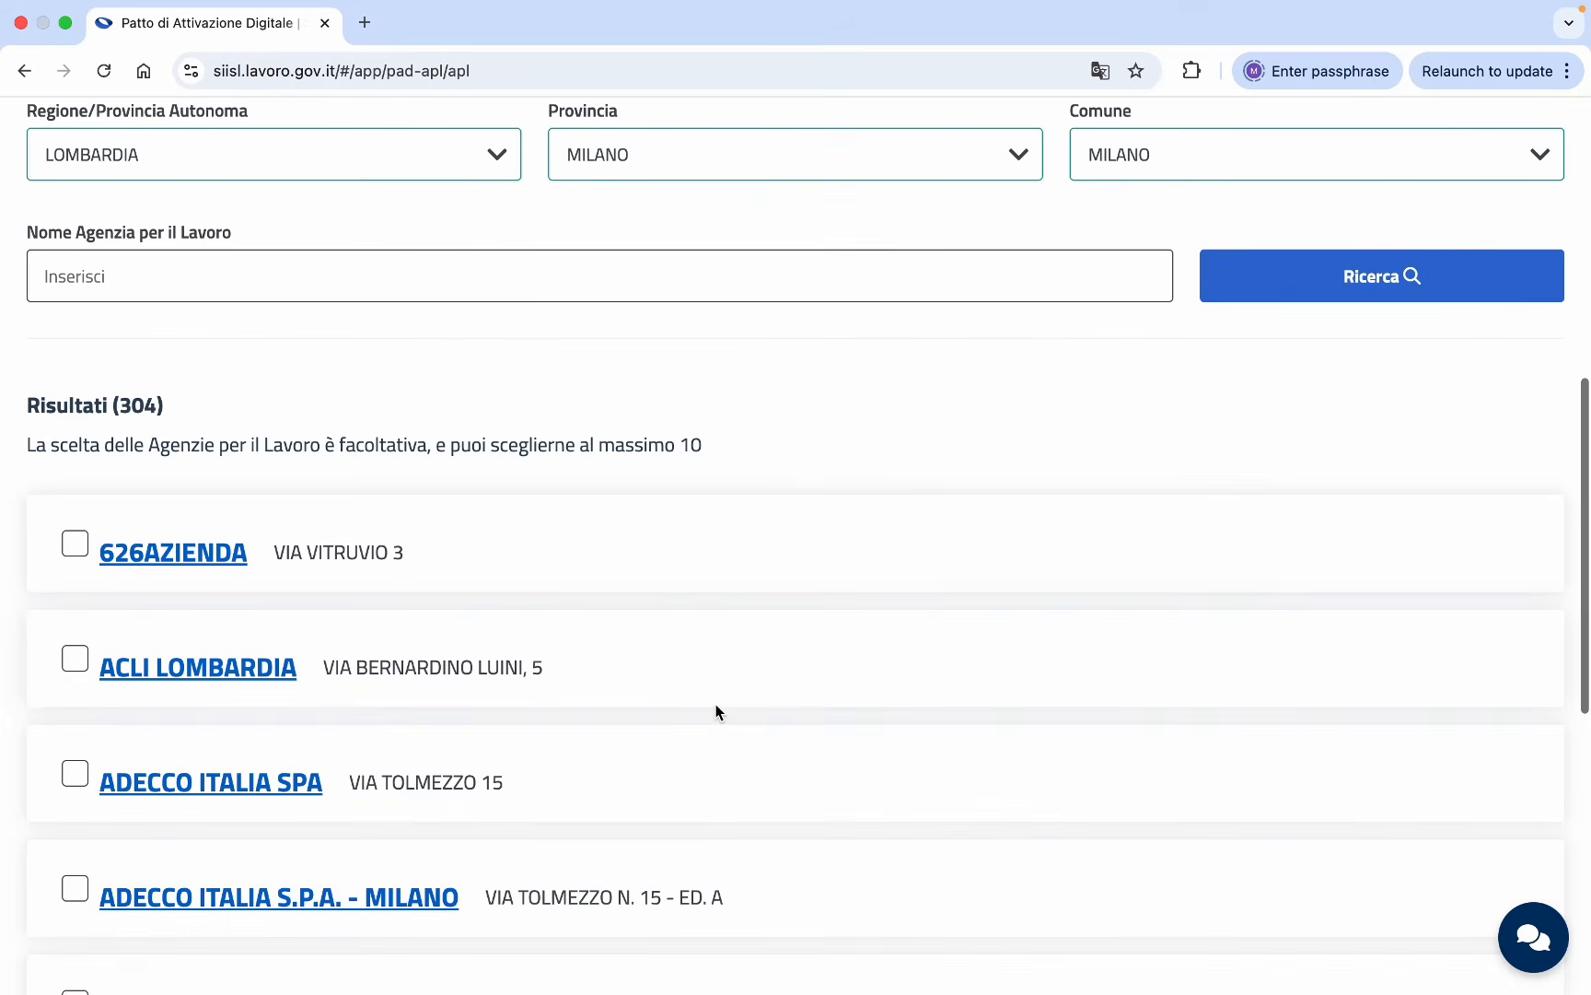
scroll(717, 709, down, 5)
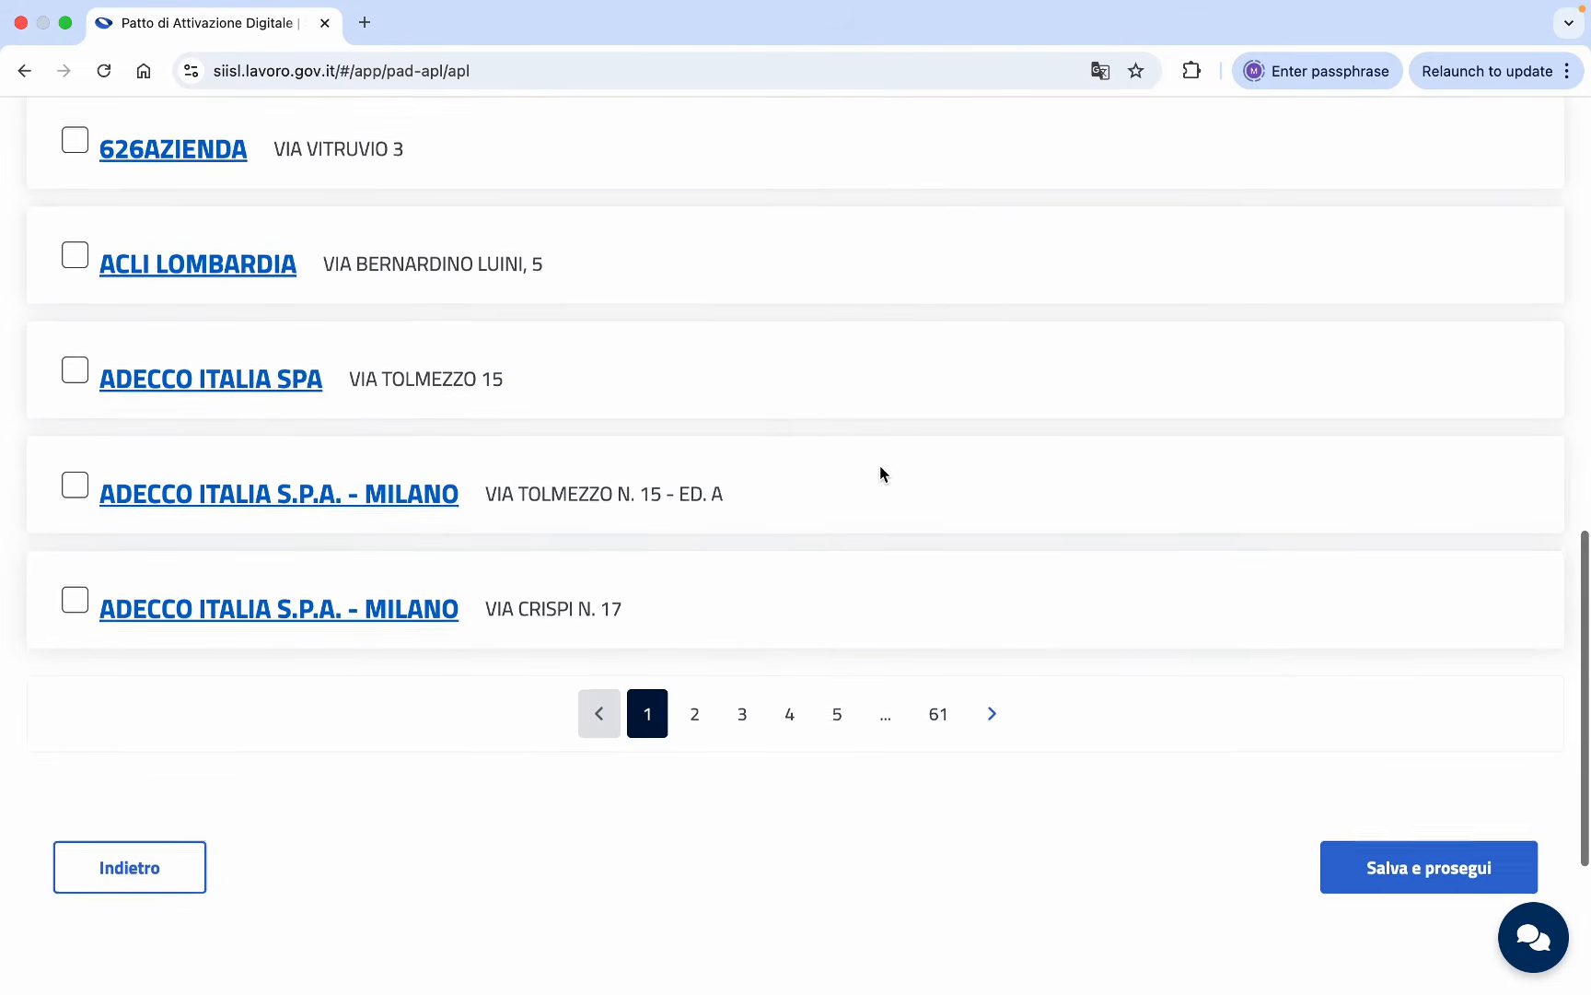
scroll(881, 466, up, 3)
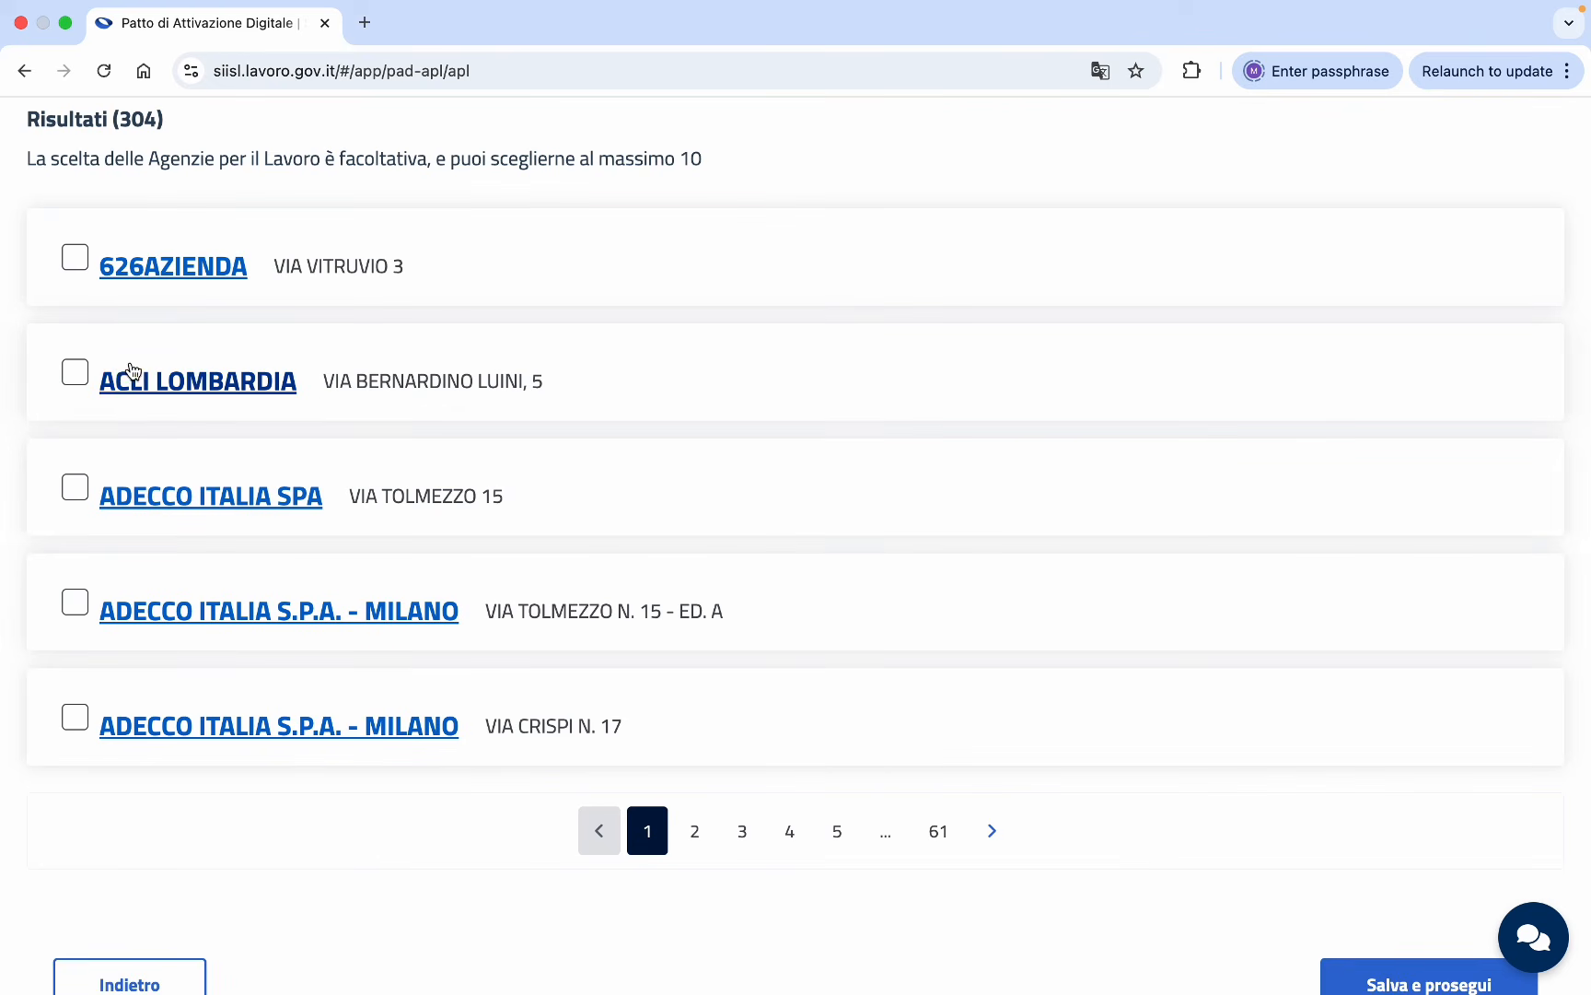
click(74, 372)
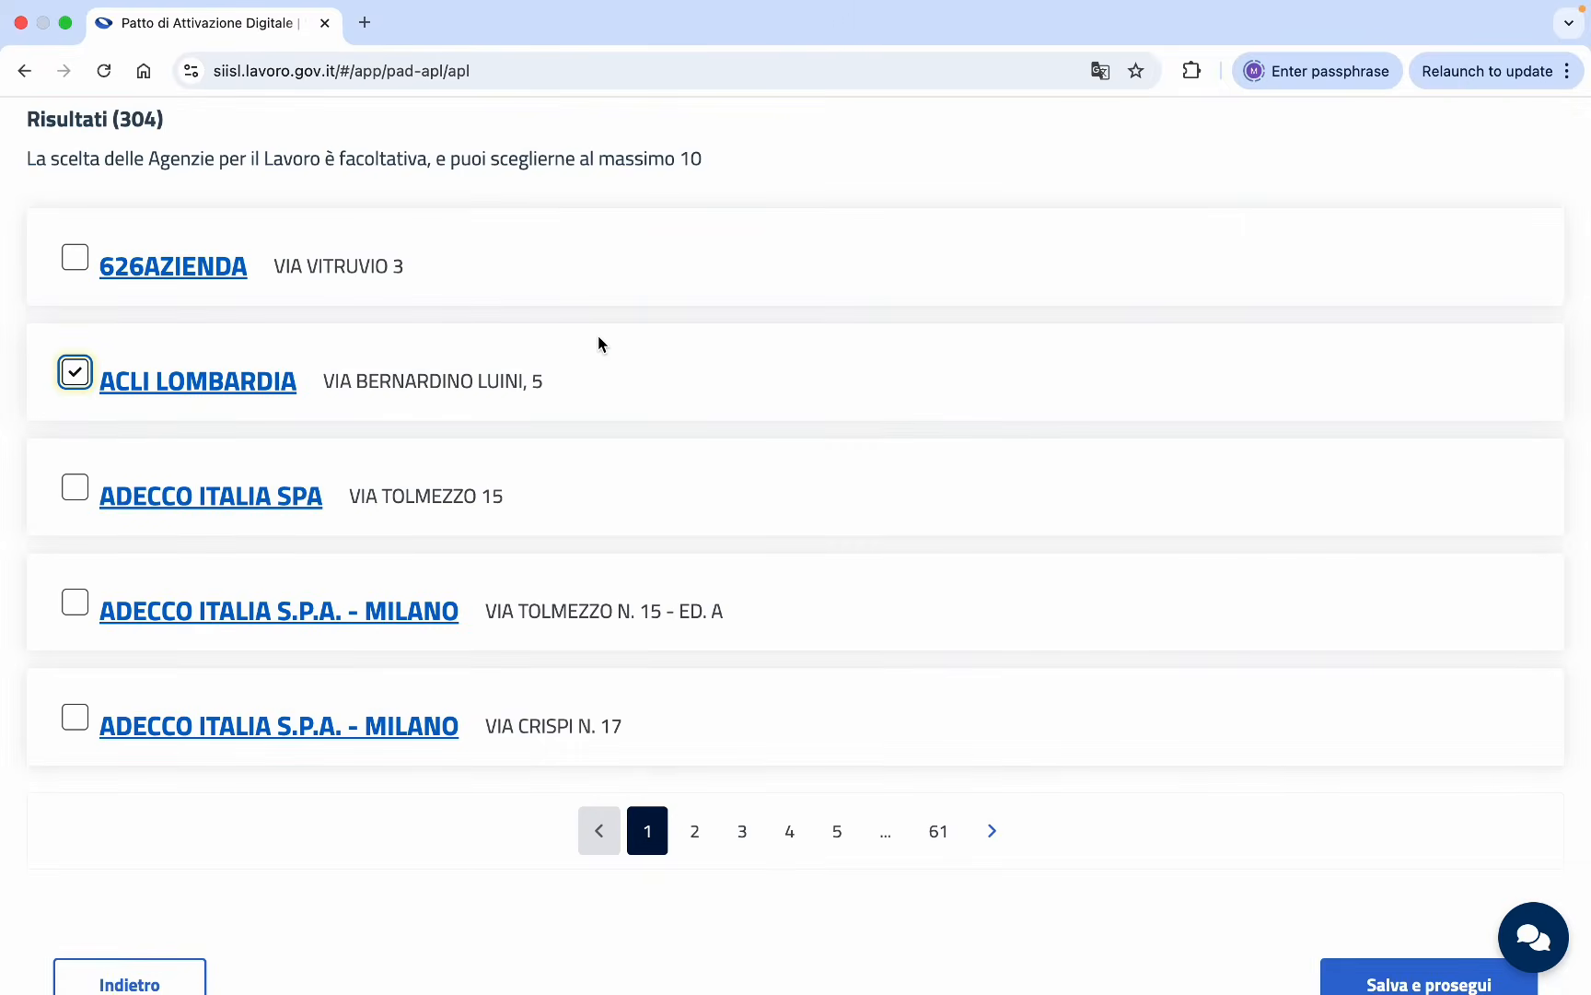
scroll(597, 335, down, 4)
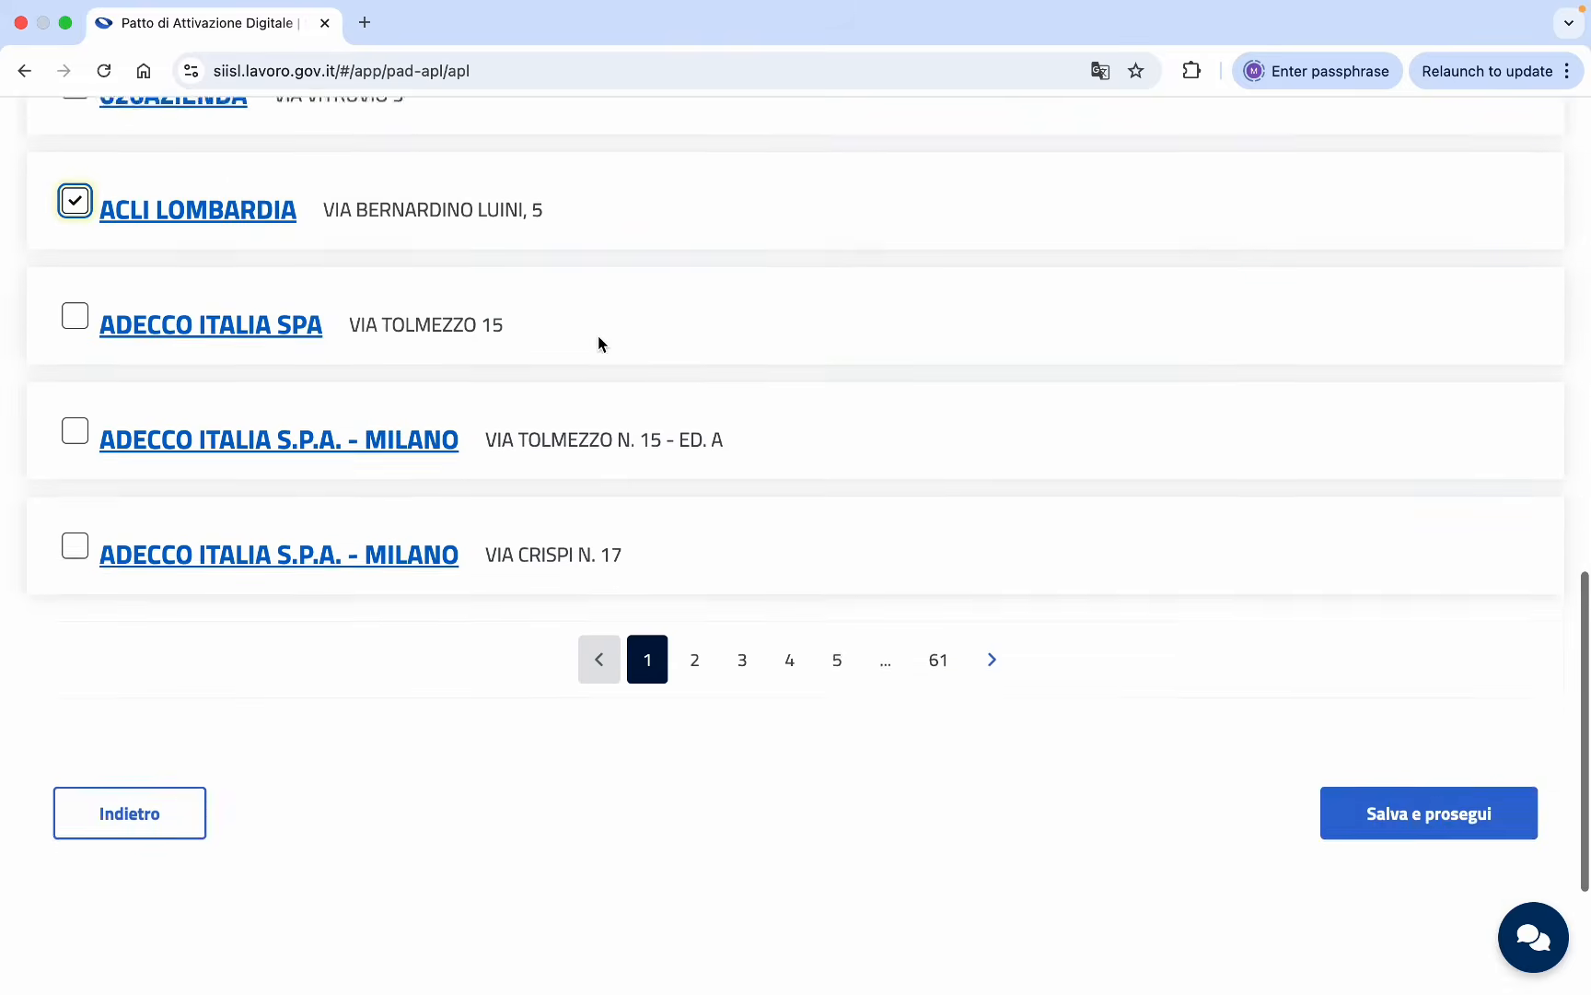
scroll(598, 335, up, 6)
scroll(598, 344, down, 7)
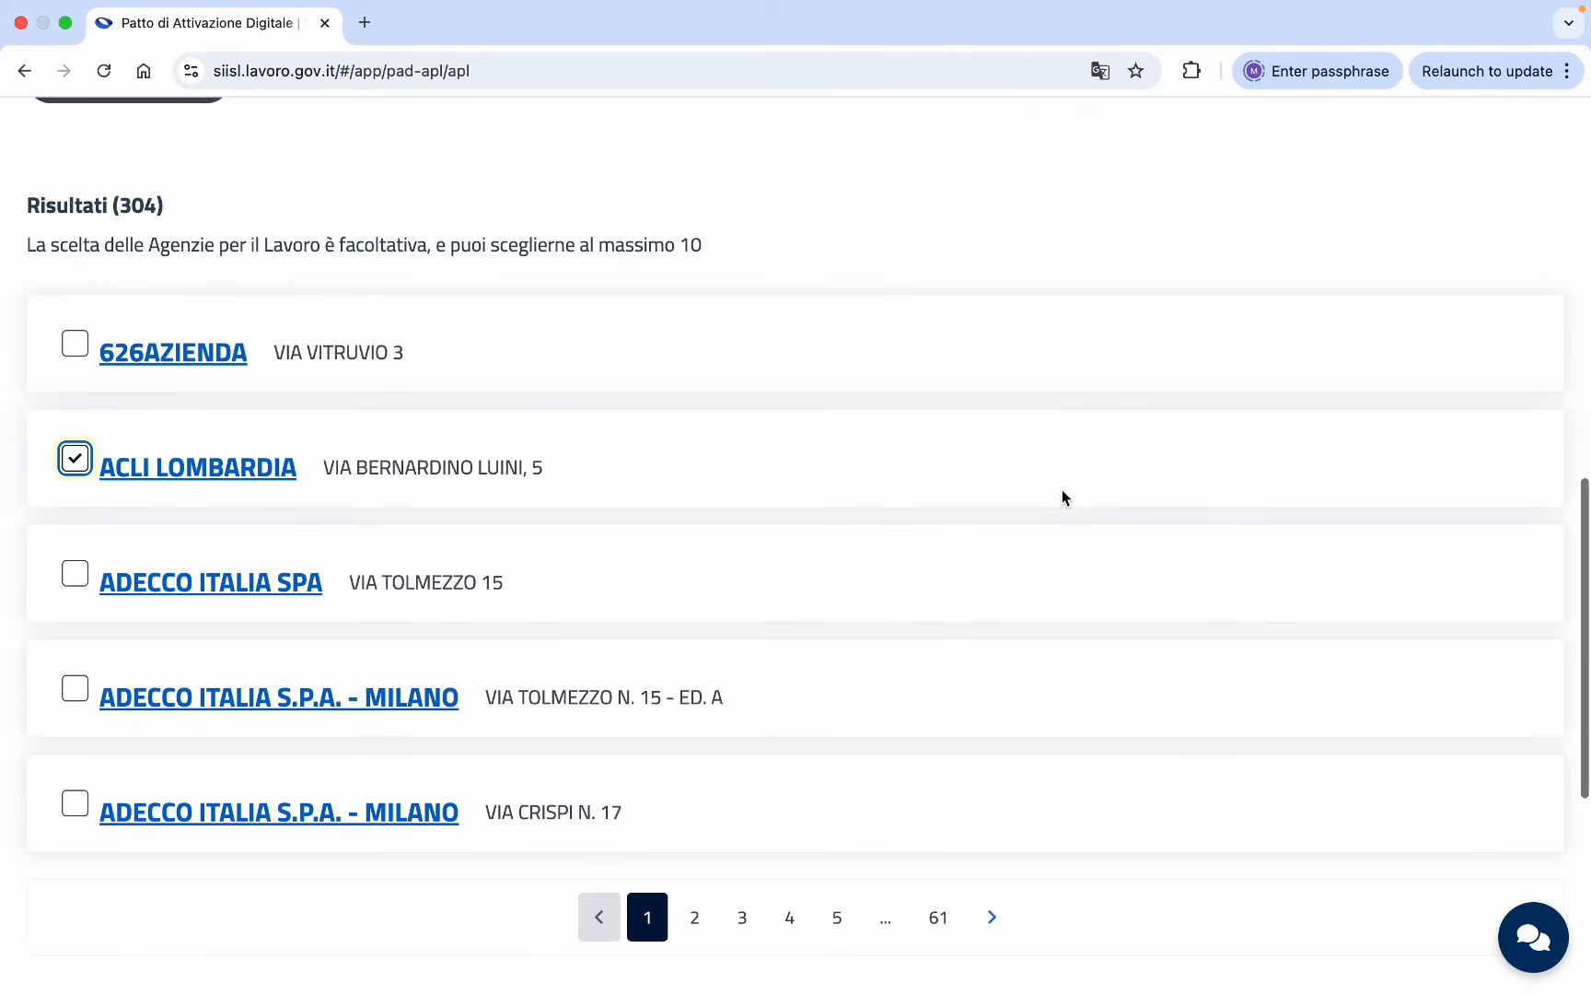
Save the agency selection, confirm saving the Patto di Attivazione Digitale as a draft, and review its summary.
click(1363, 718)
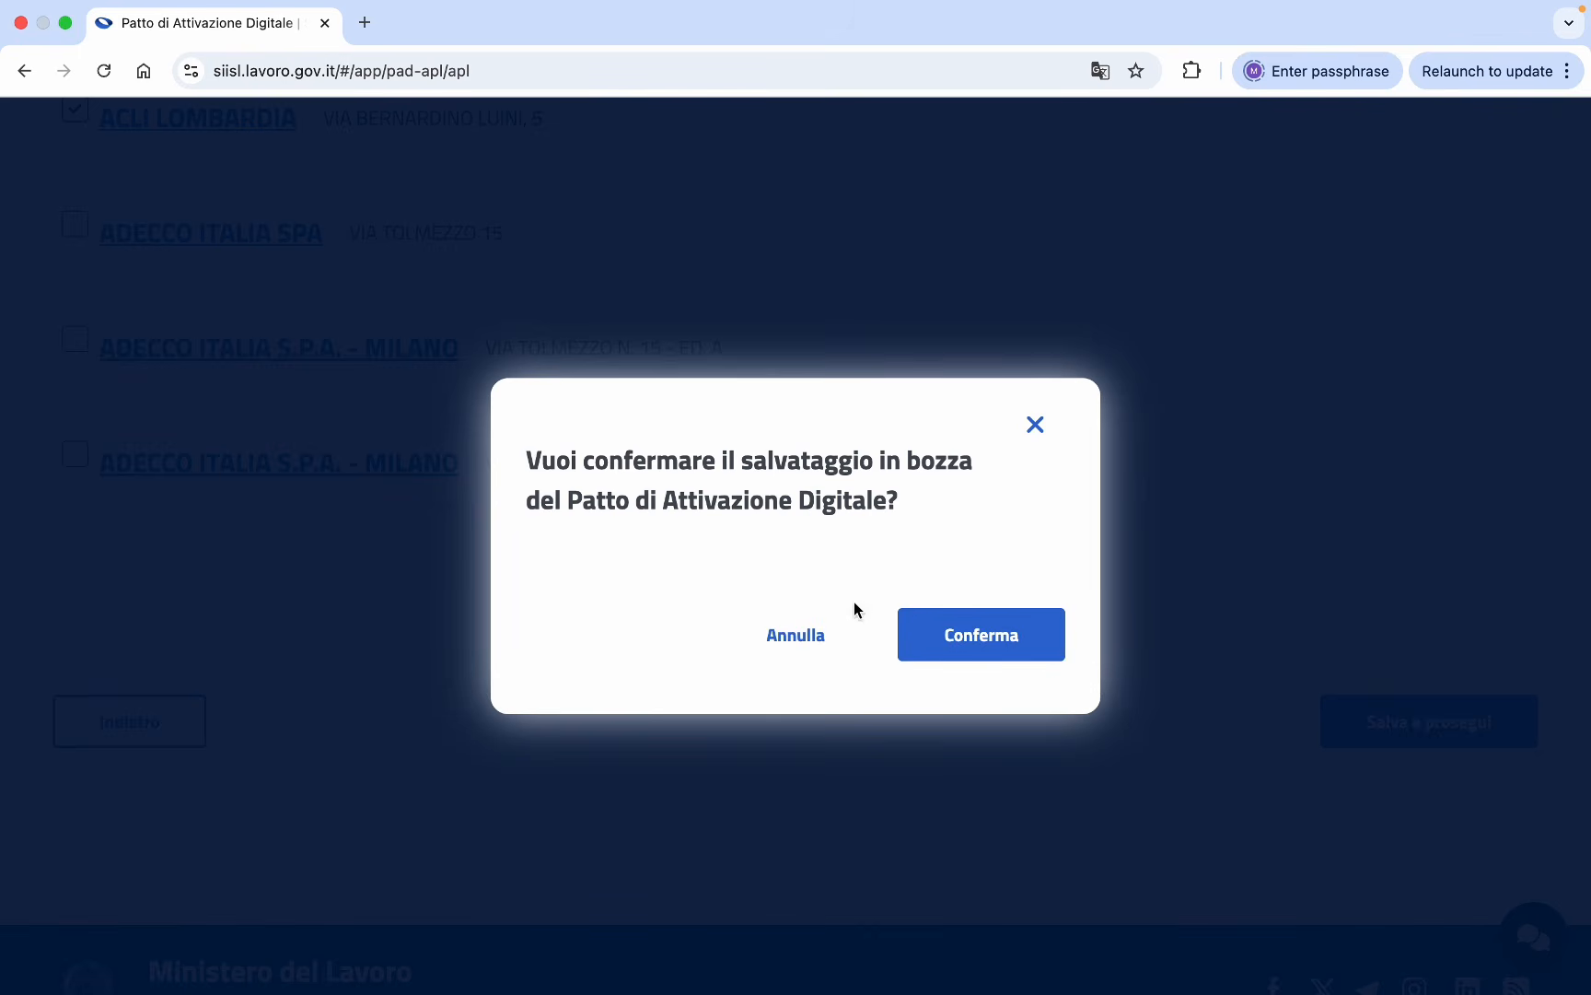
click(968, 649)
scroll(969, 645, down, 6)
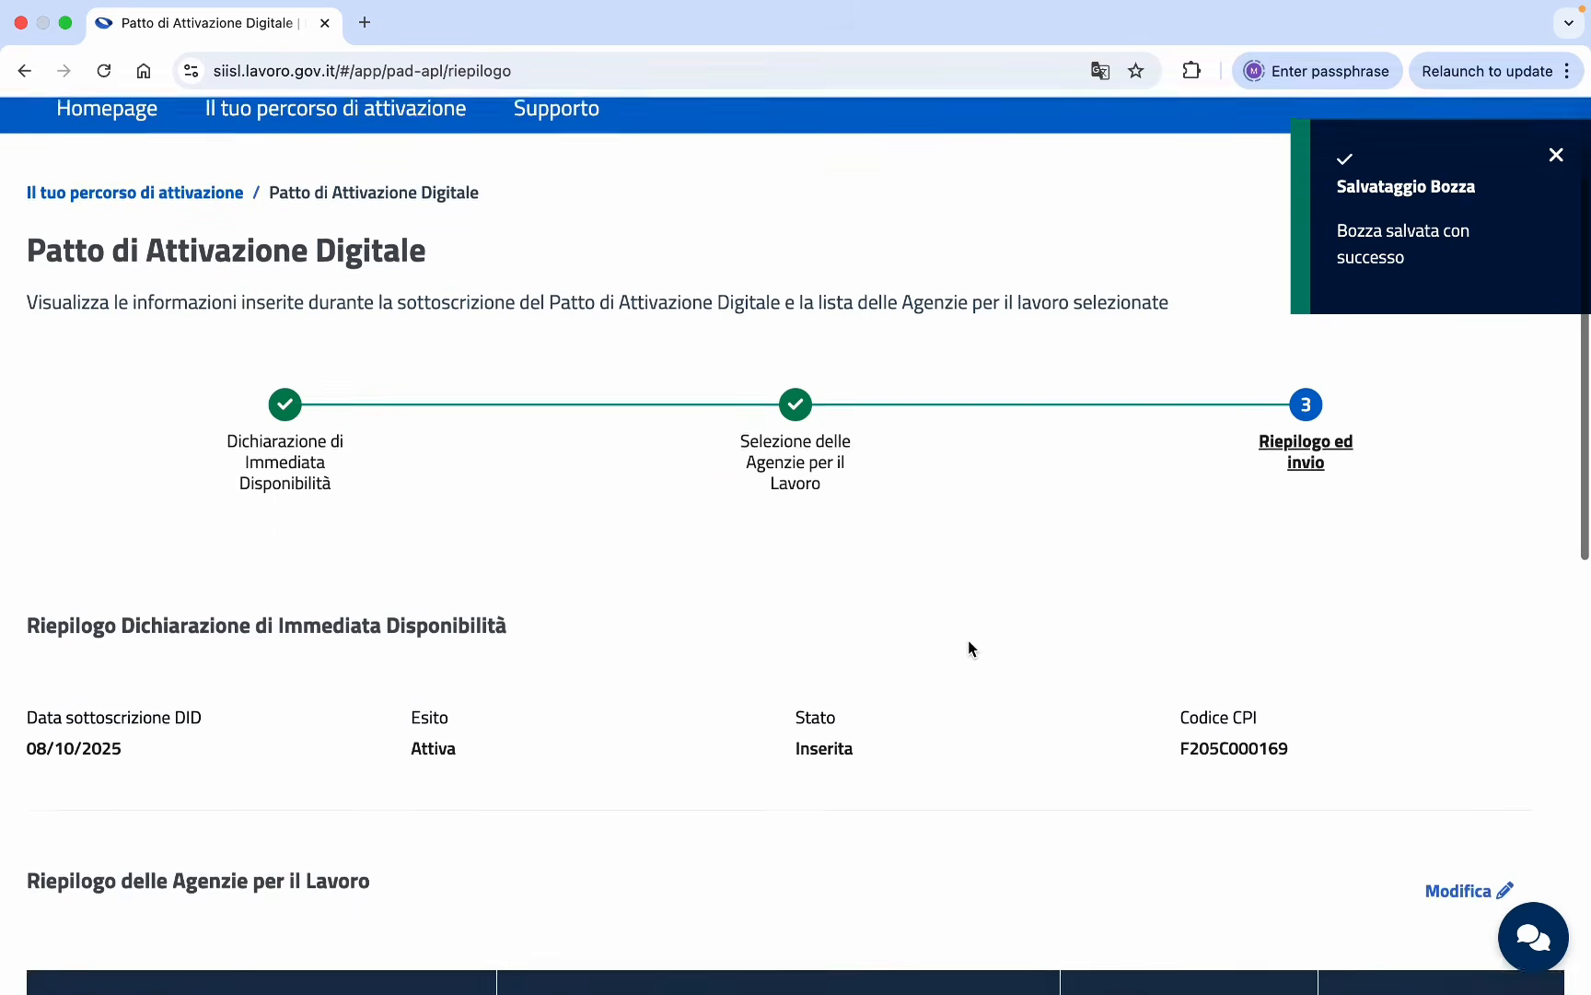
scroll(969, 643, down, 2)
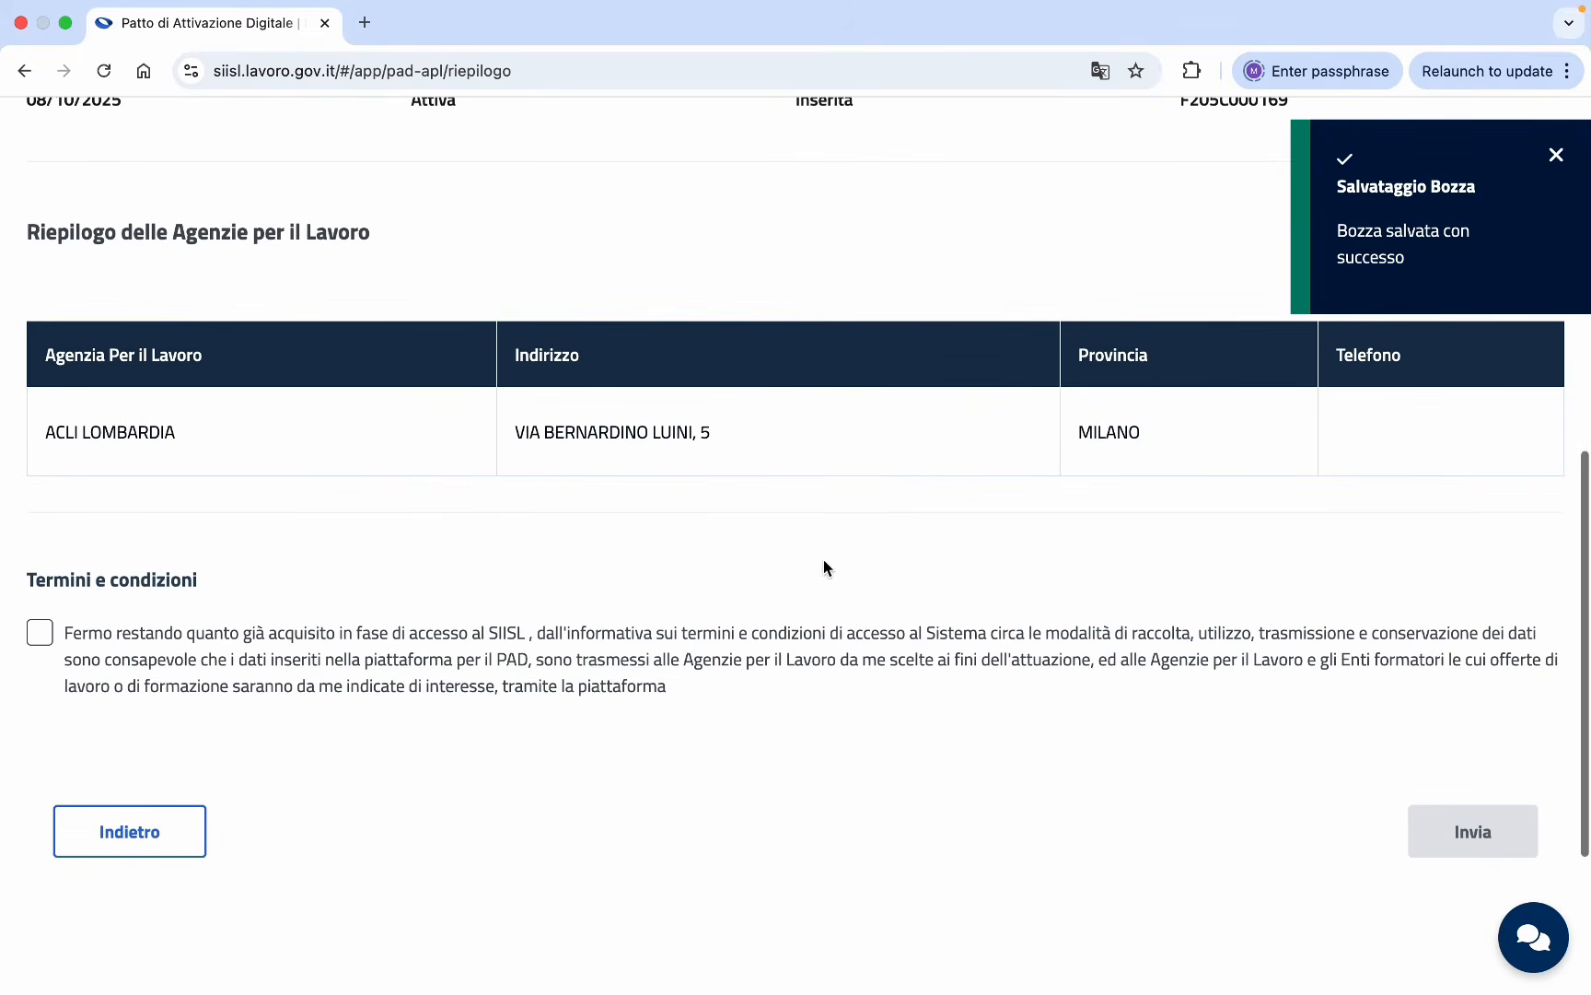
Accept the Termini e condizioni, submit the Patto di Attivazione Digitale, and return to the homepage.
scroll(675, 536, up, 2)
scroll(674, 533, up, 1)
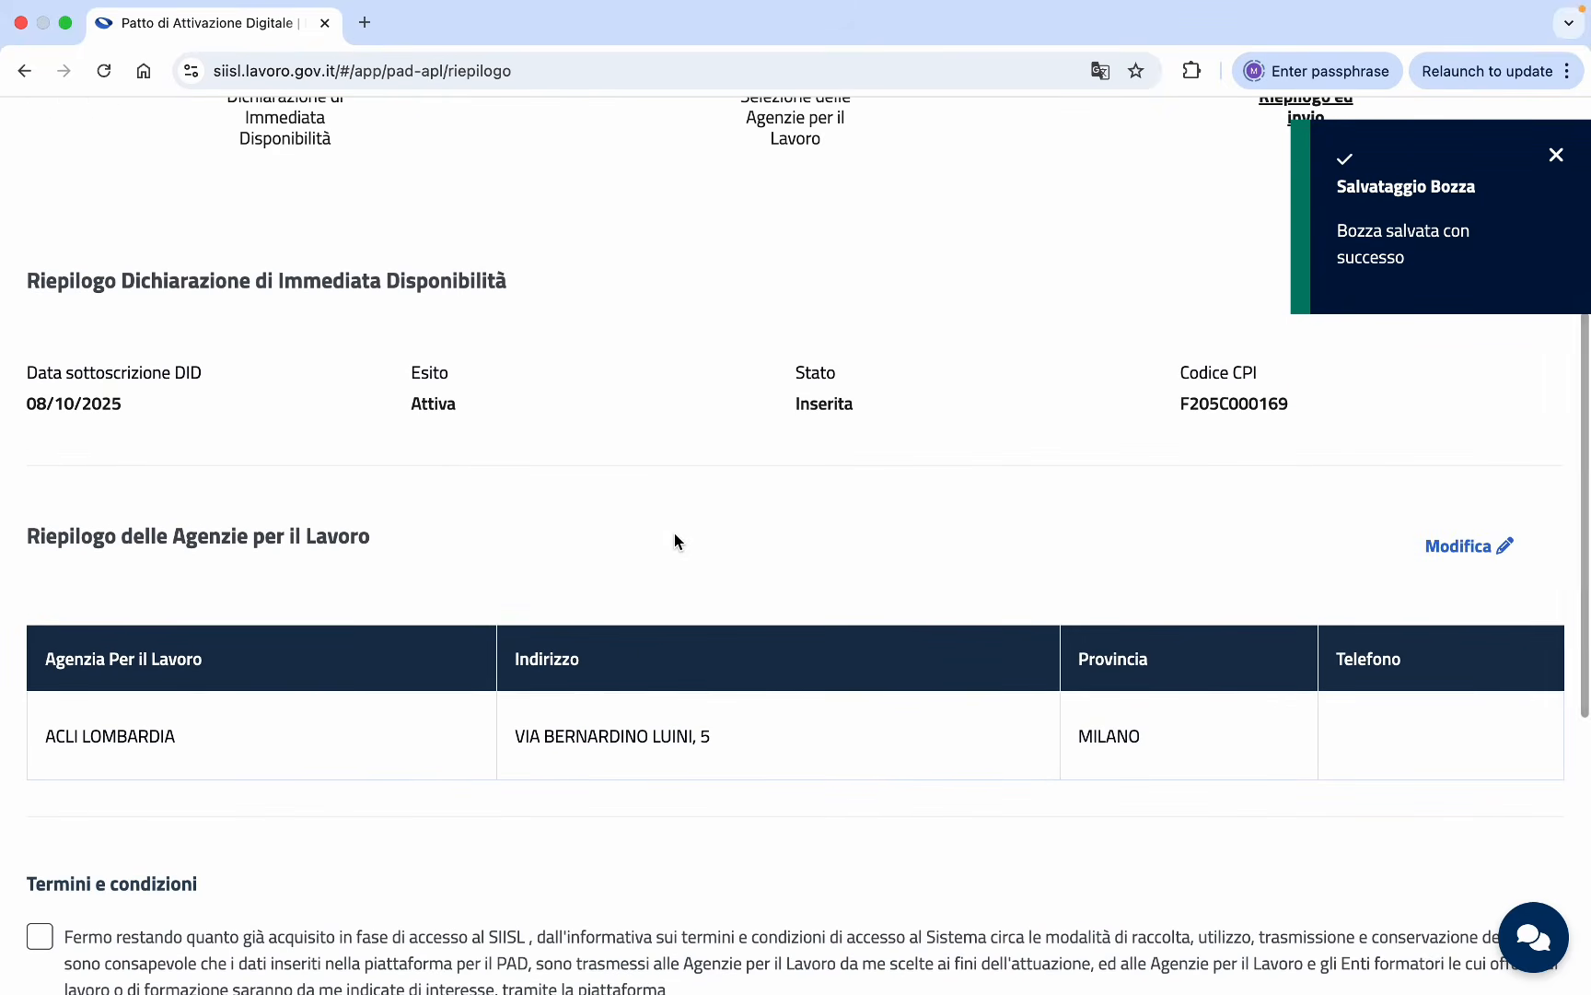
scroll(493, 551, down, 3)
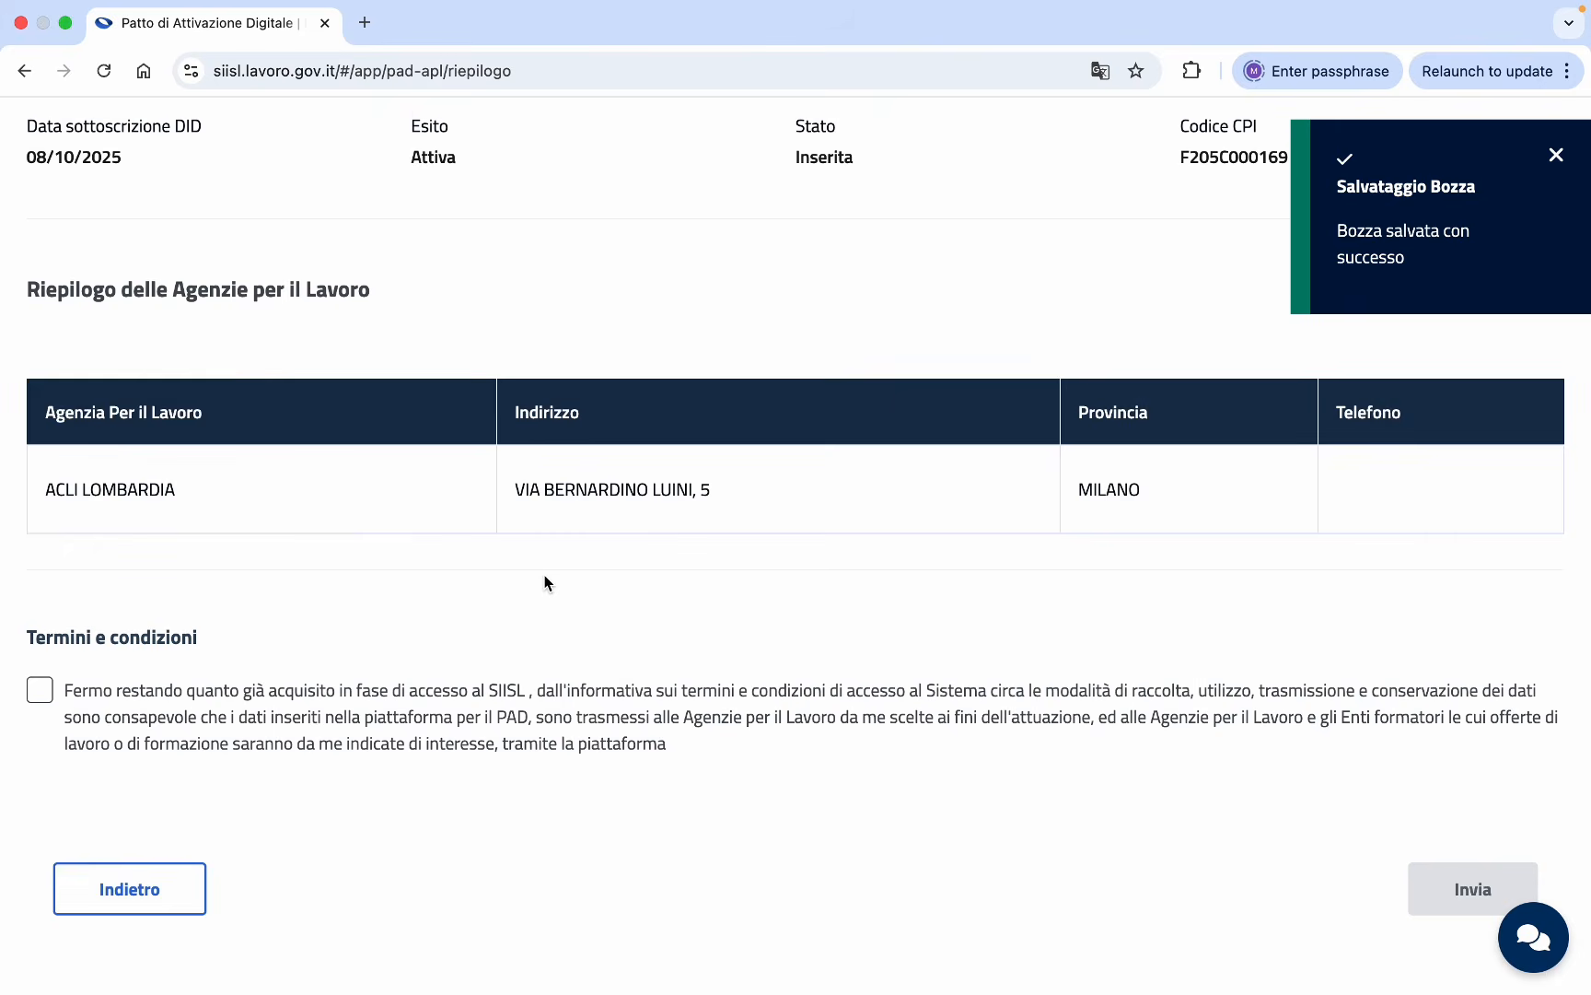
scroll(545, 582, down, 1)
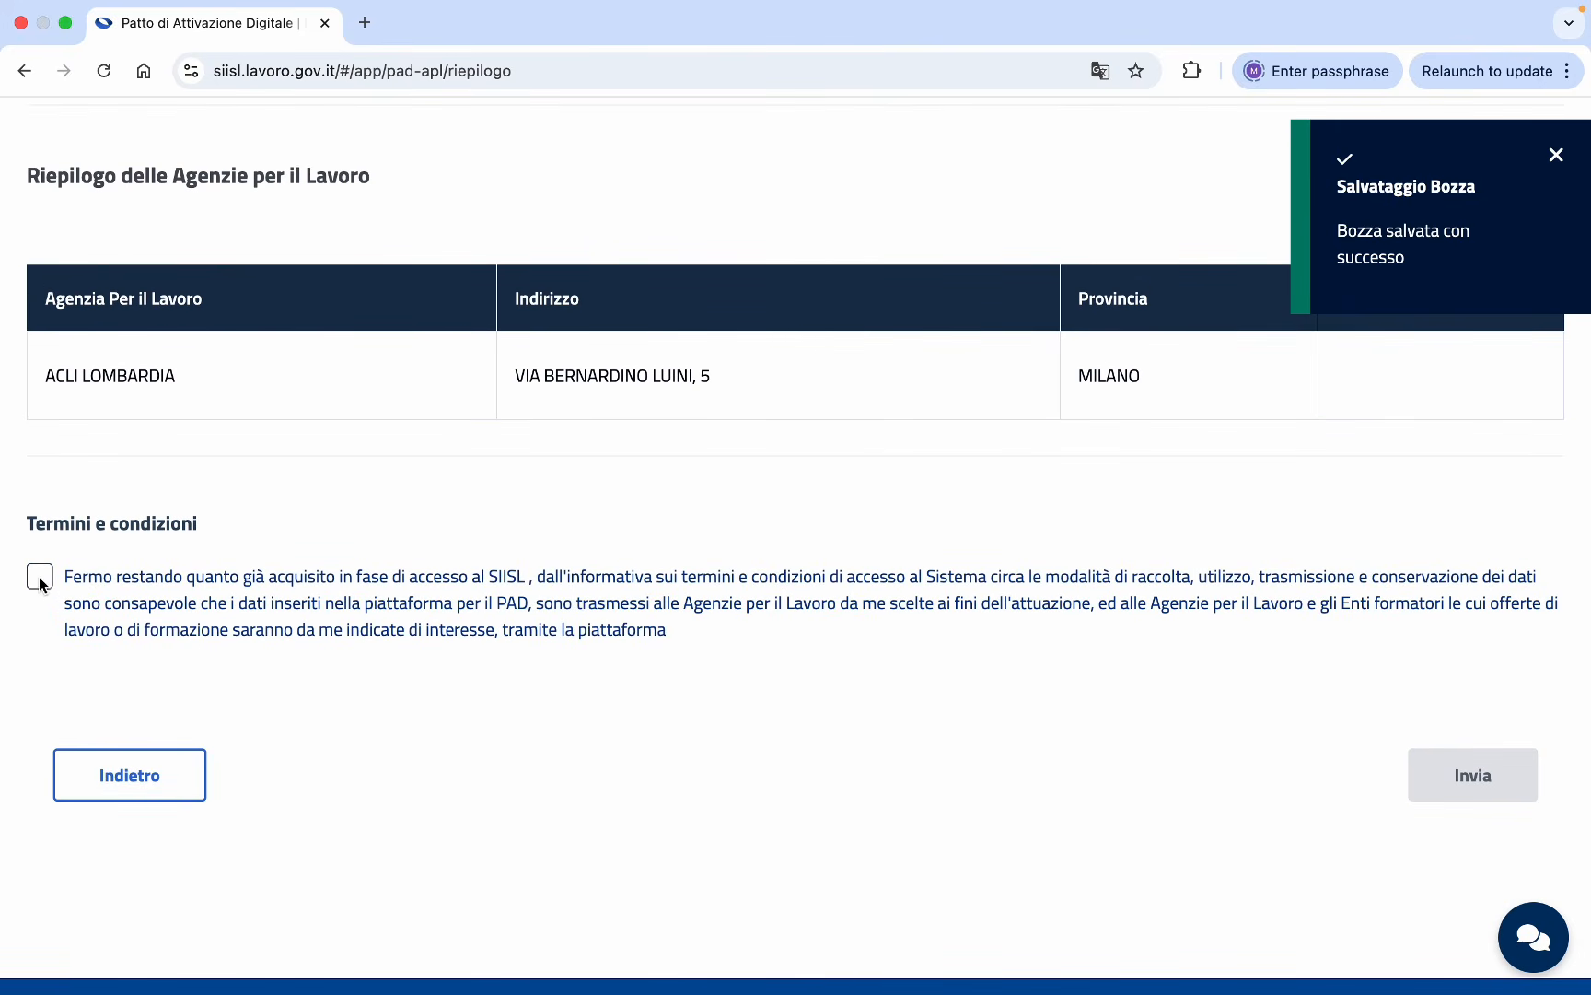
click(39, 576)
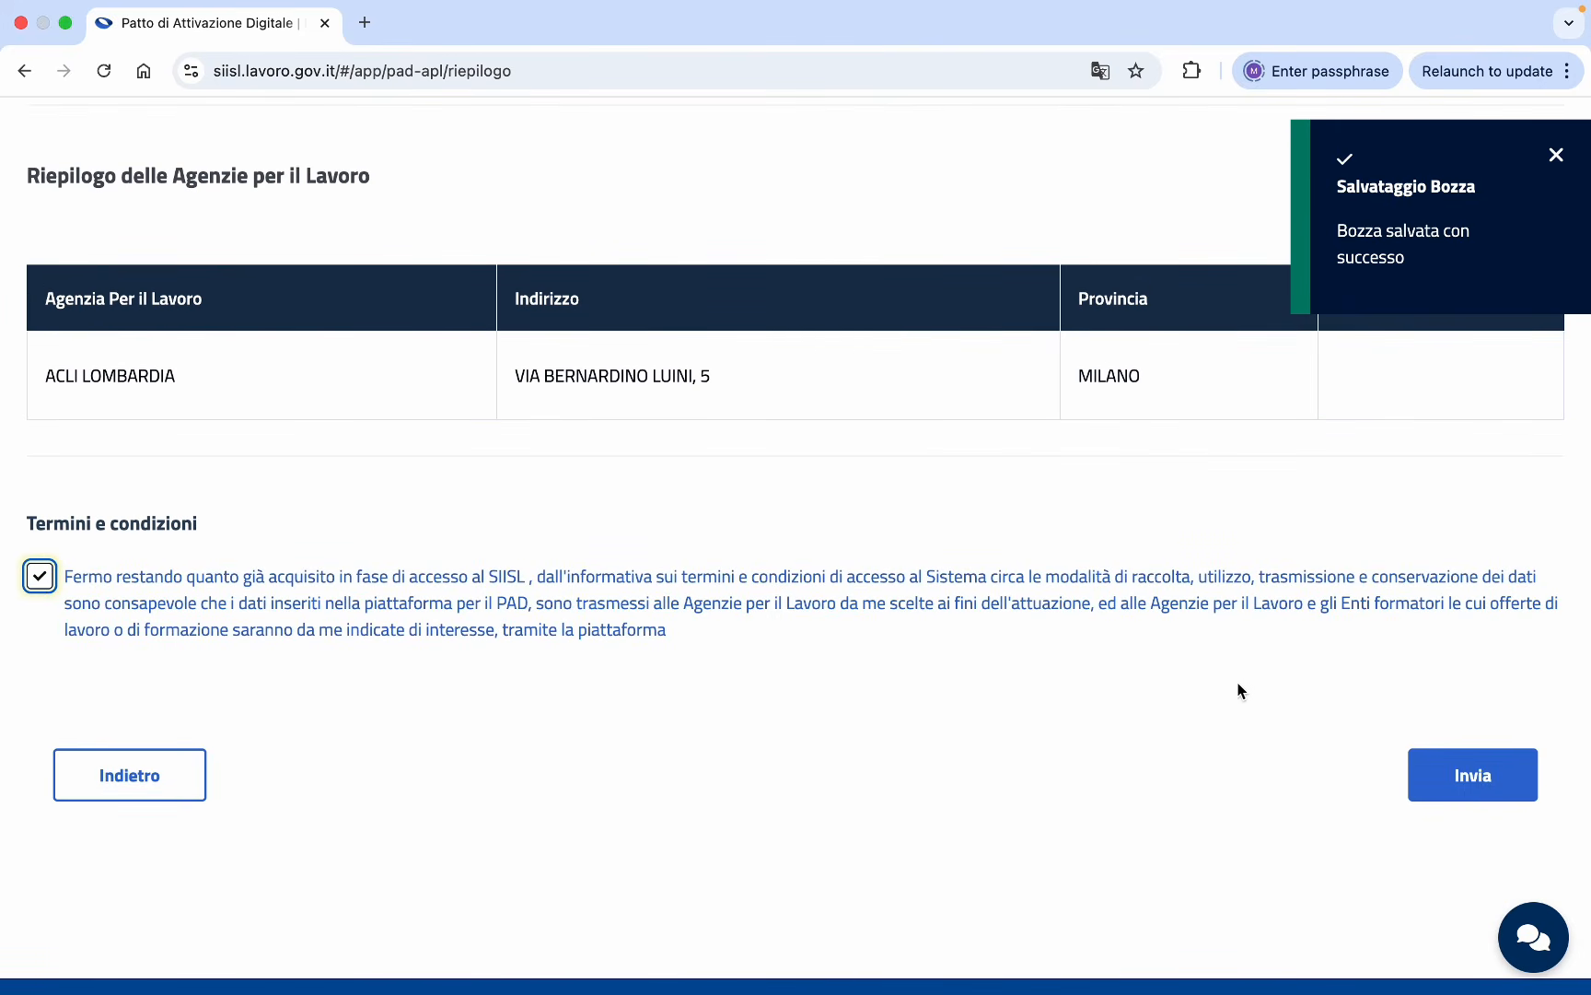
click(1449, 776)
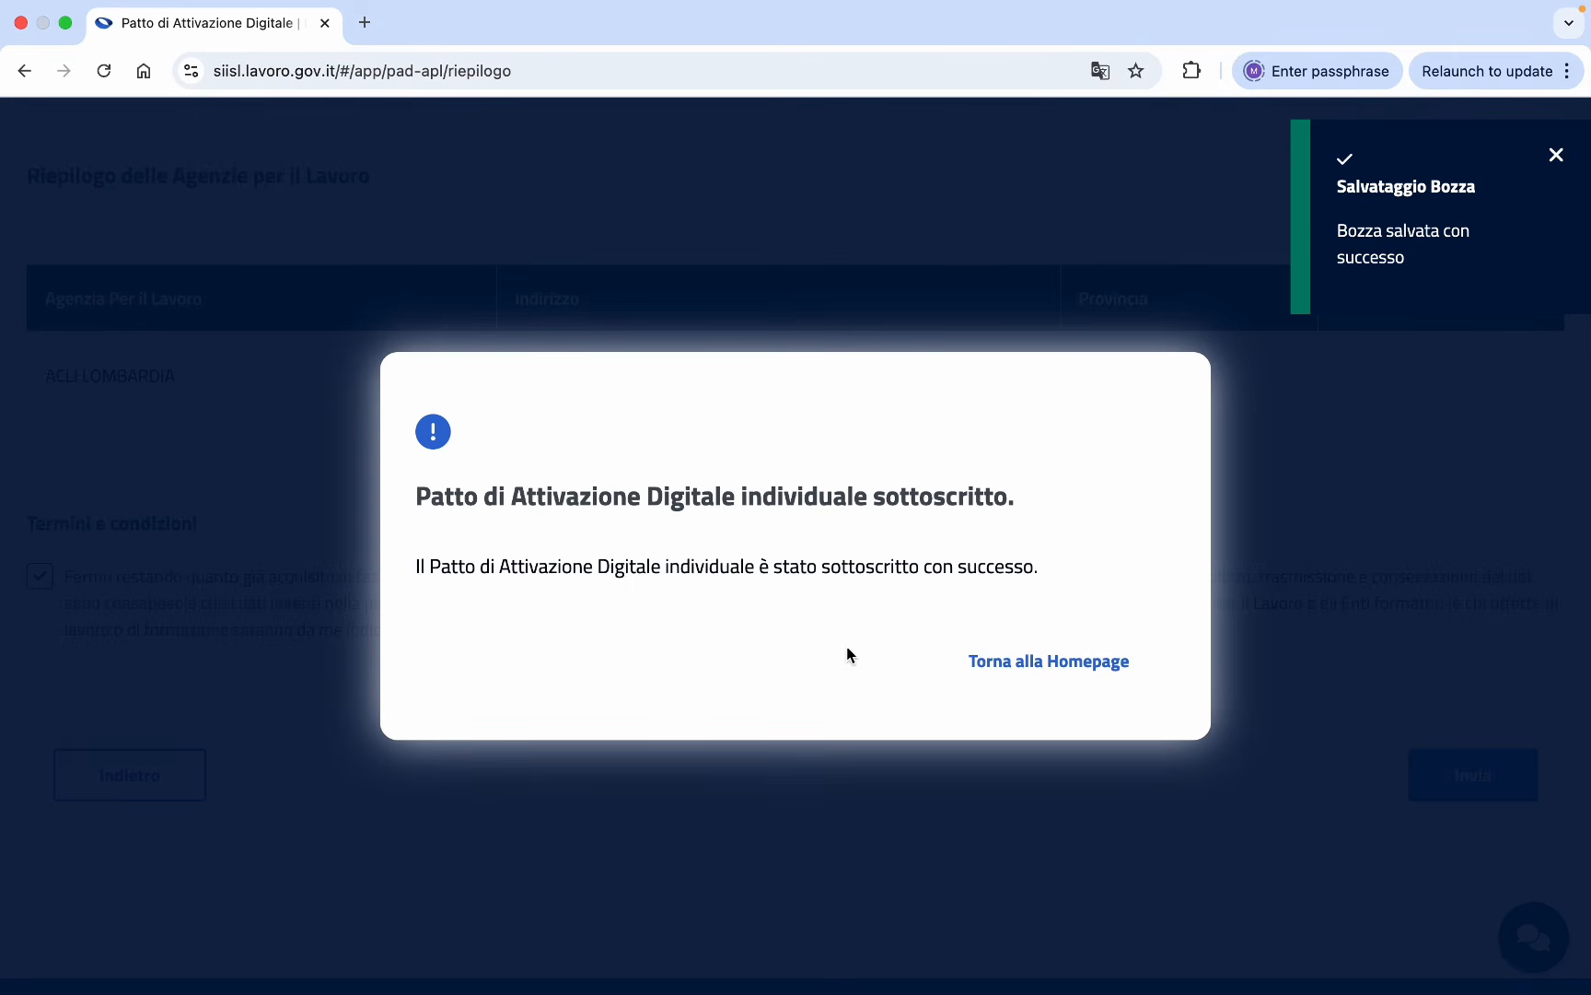
click(993, 670)
Open the details of activation step 3, Sottoscrizione Patto di Servizio Personalizzato (PSP), and translate the page to English.
scroll(915, 684, down, 7)
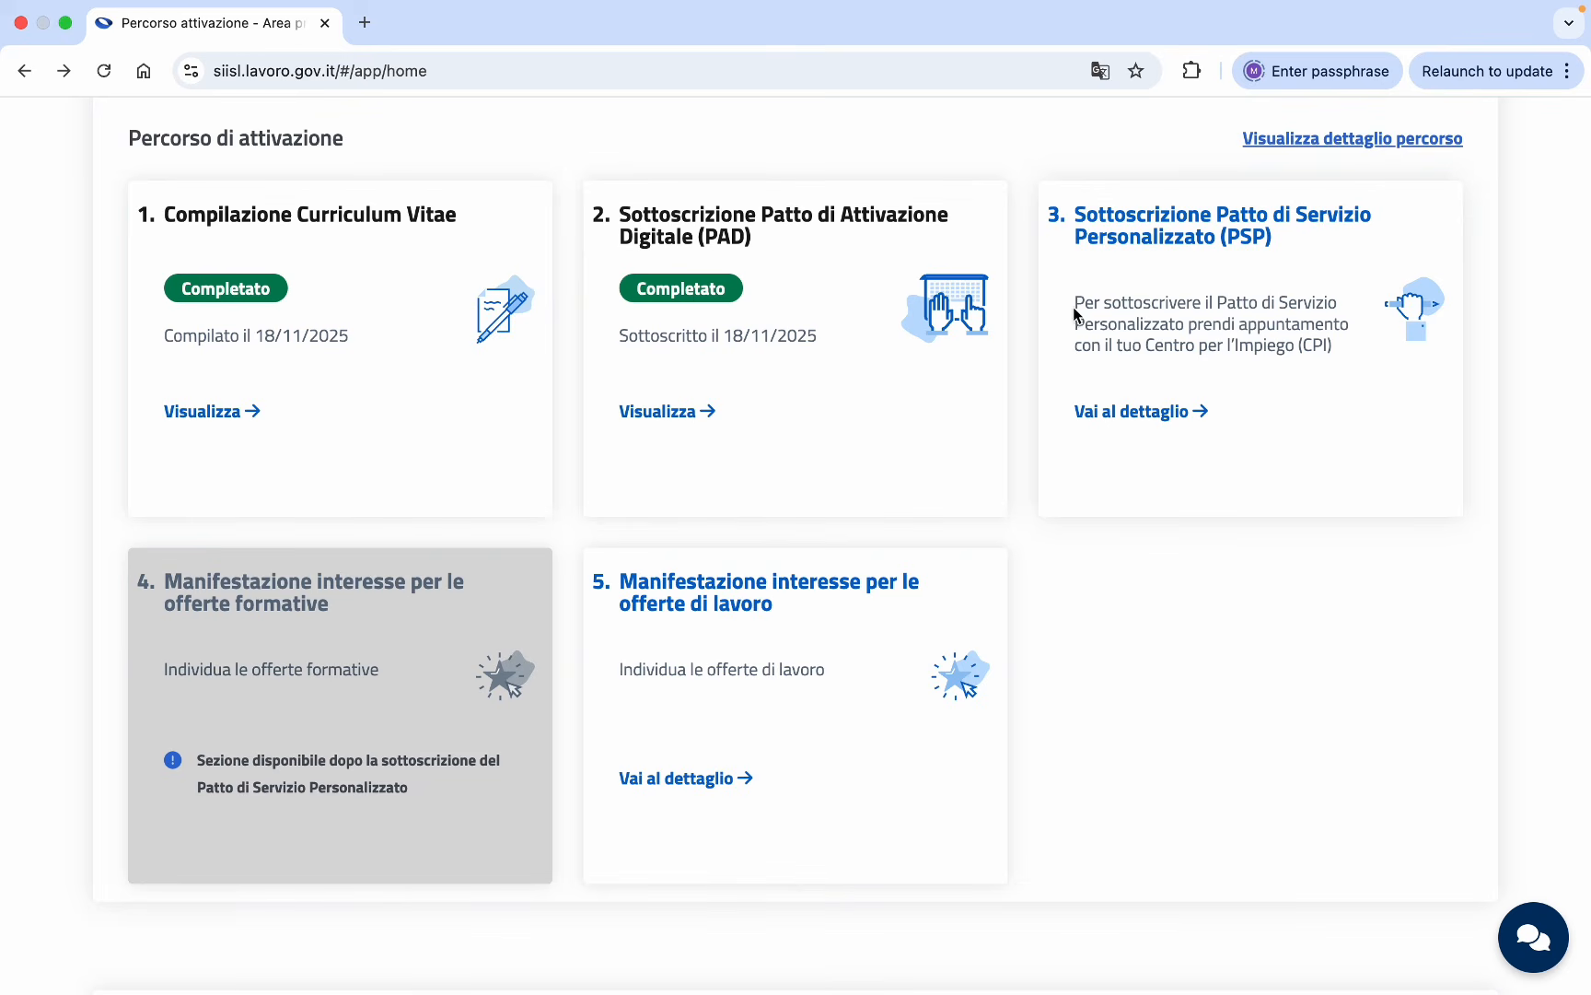
click(1114, 410)
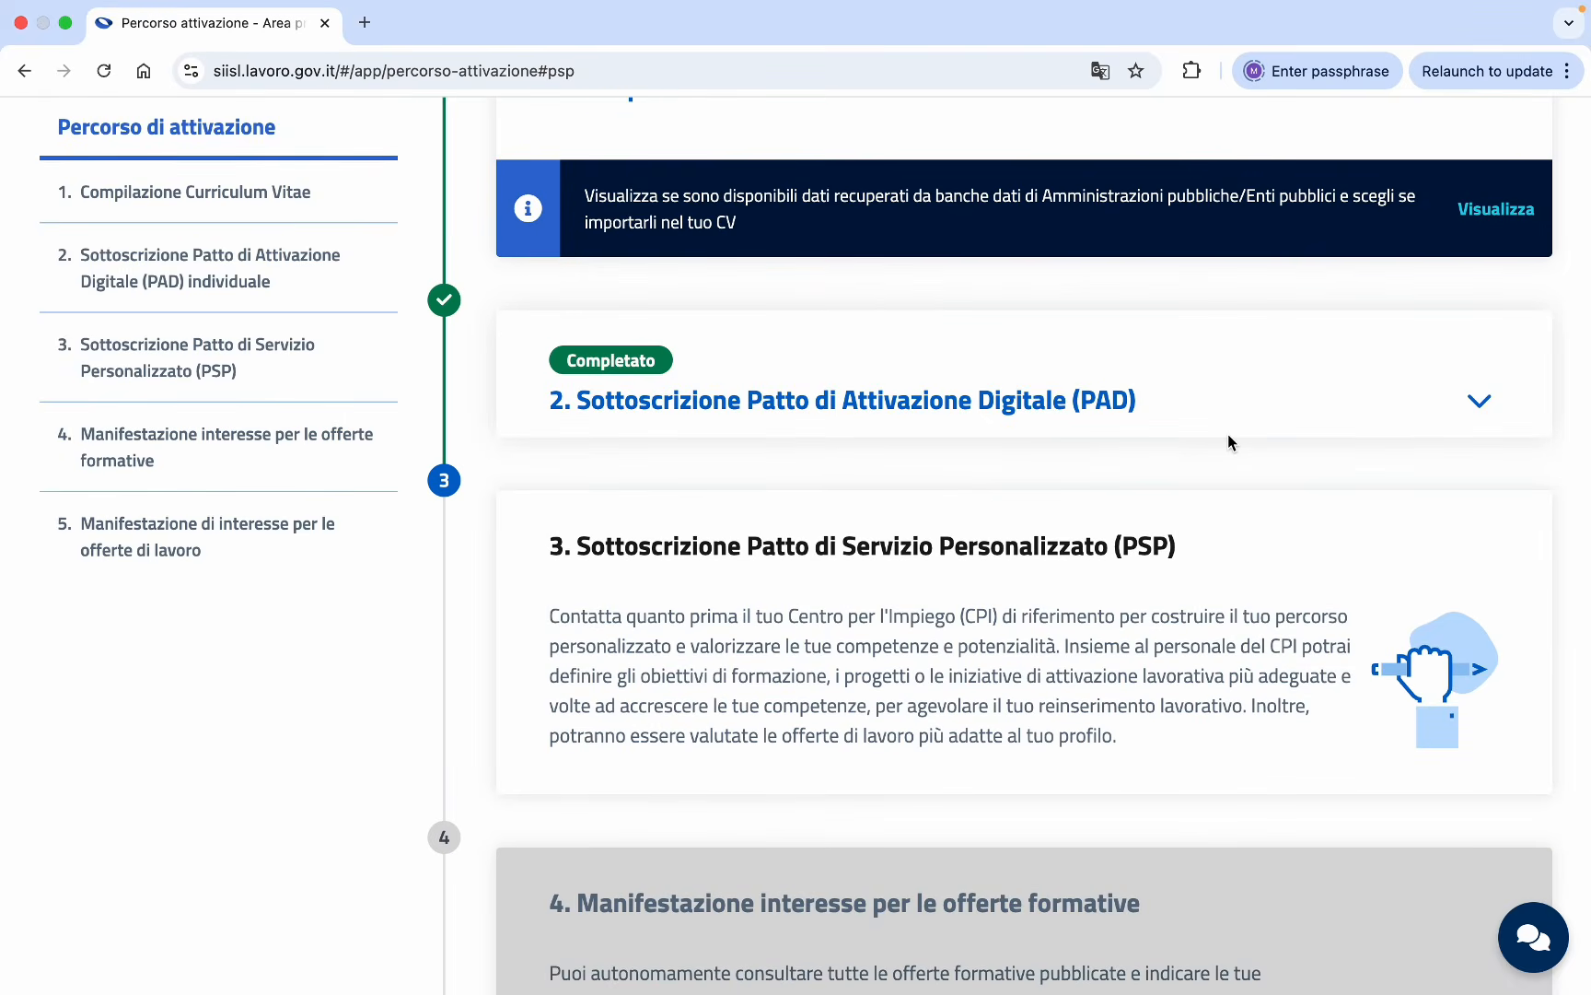
right_click(1227, 432)
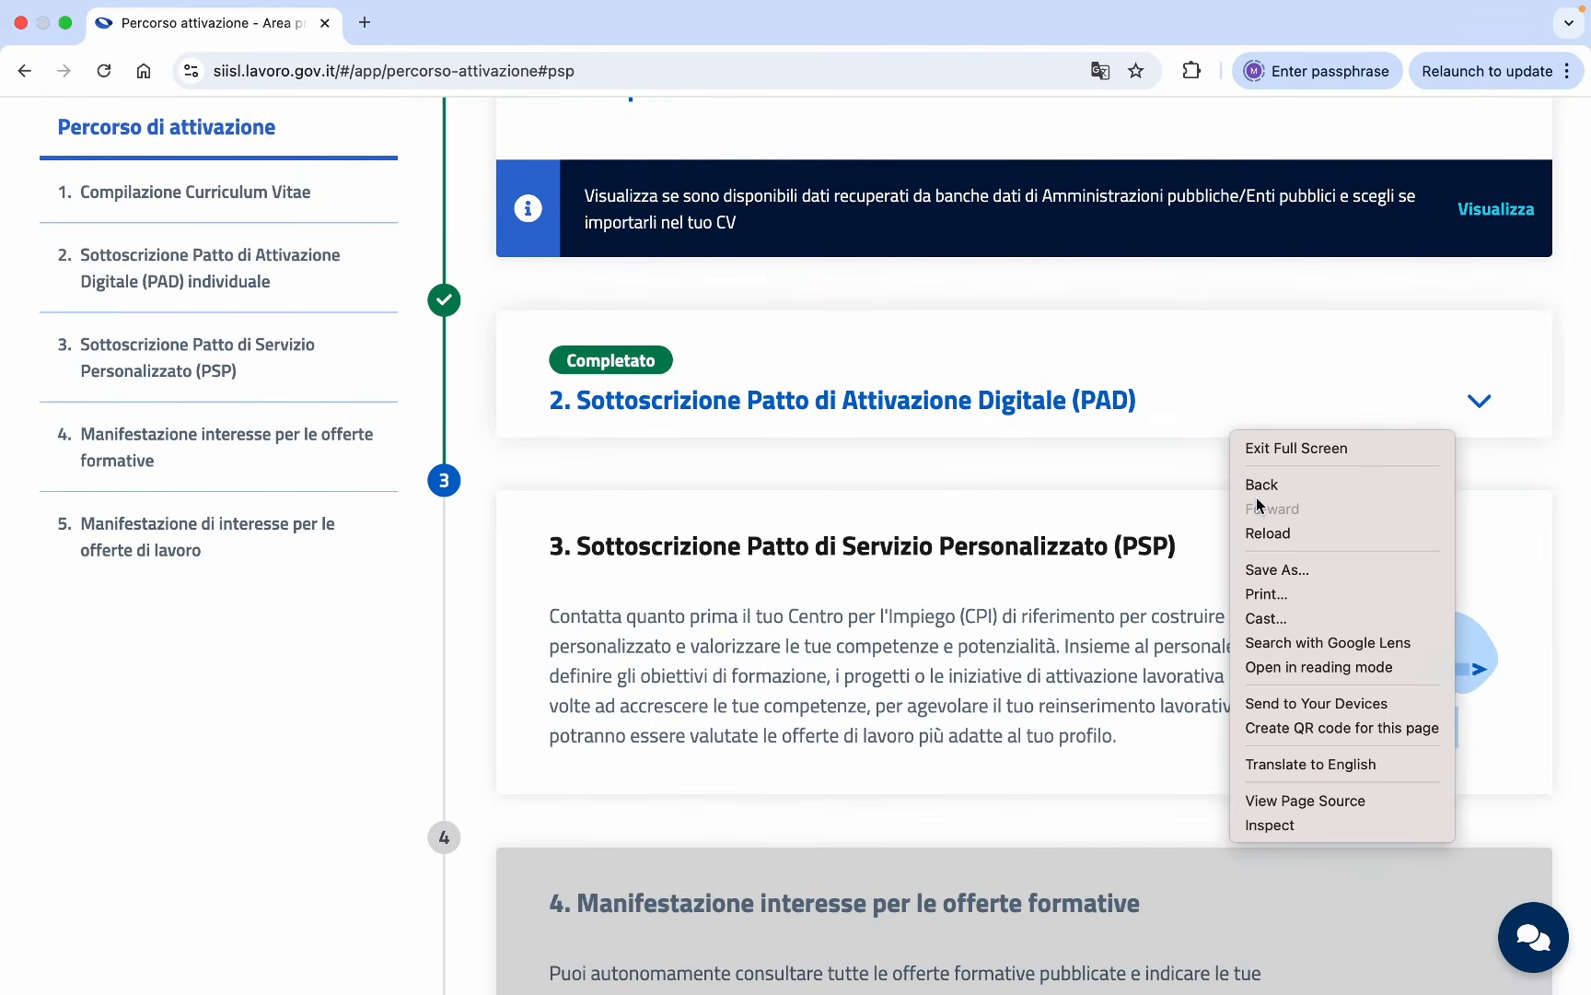
click(1288, 763)
Examine the descriptions of activation steps 3 to 5: the Personalized Service Agreement, training offers and job offers.
scroll(1127, 728, down, 1)
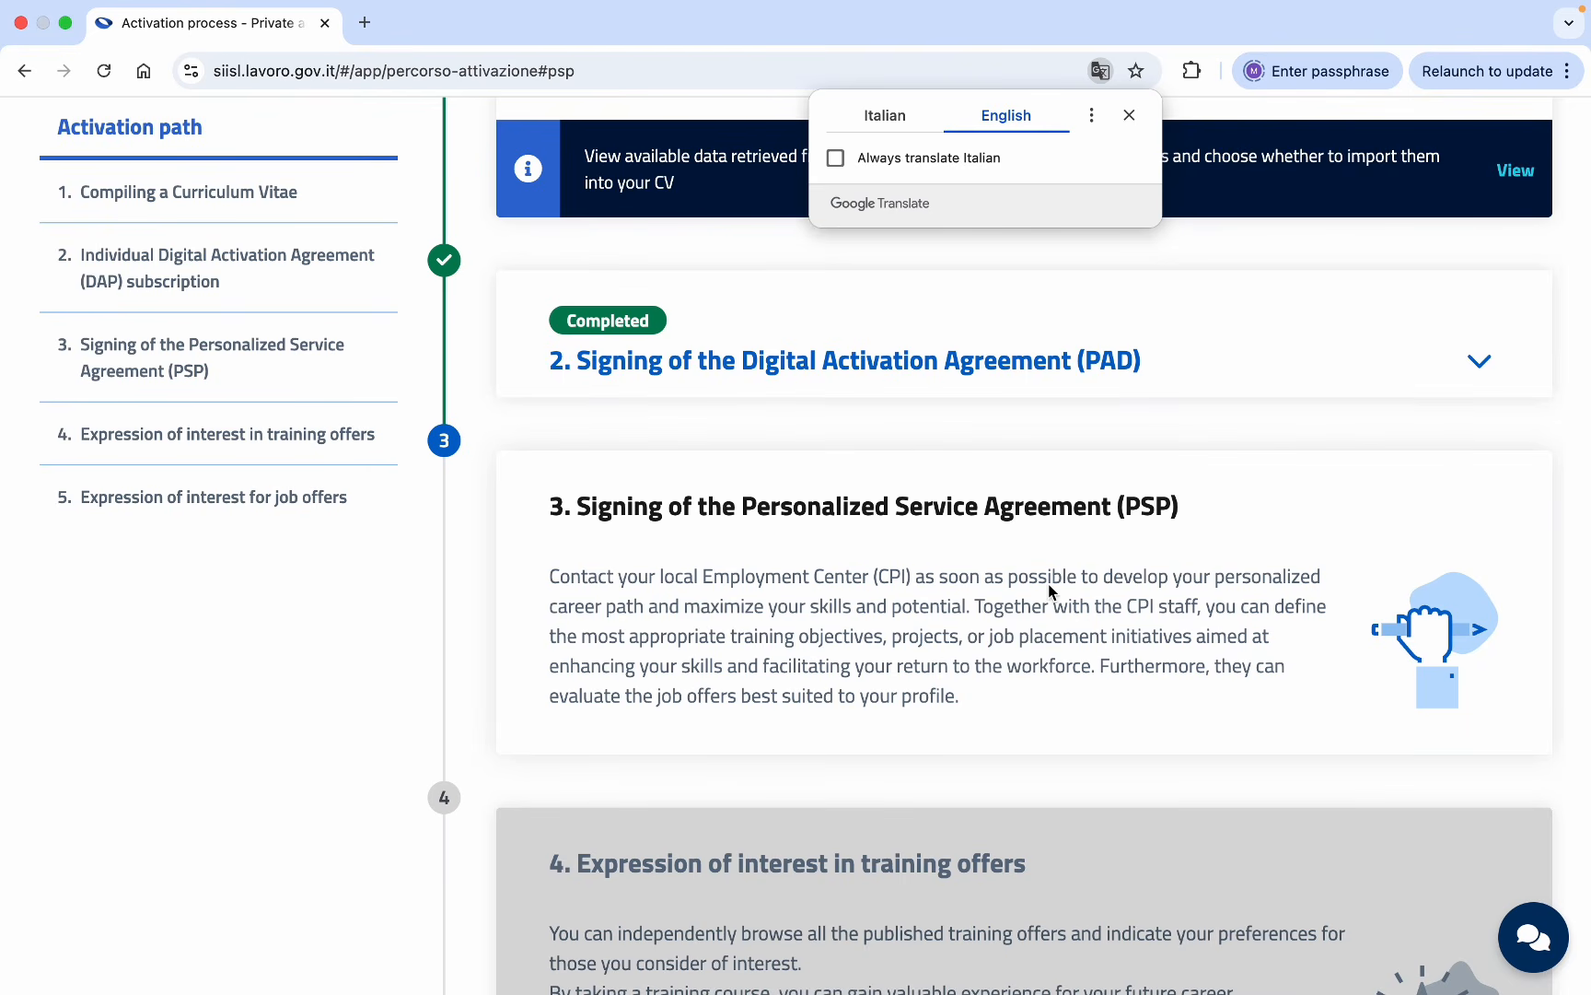
scroll(1050, 589, down, 4)
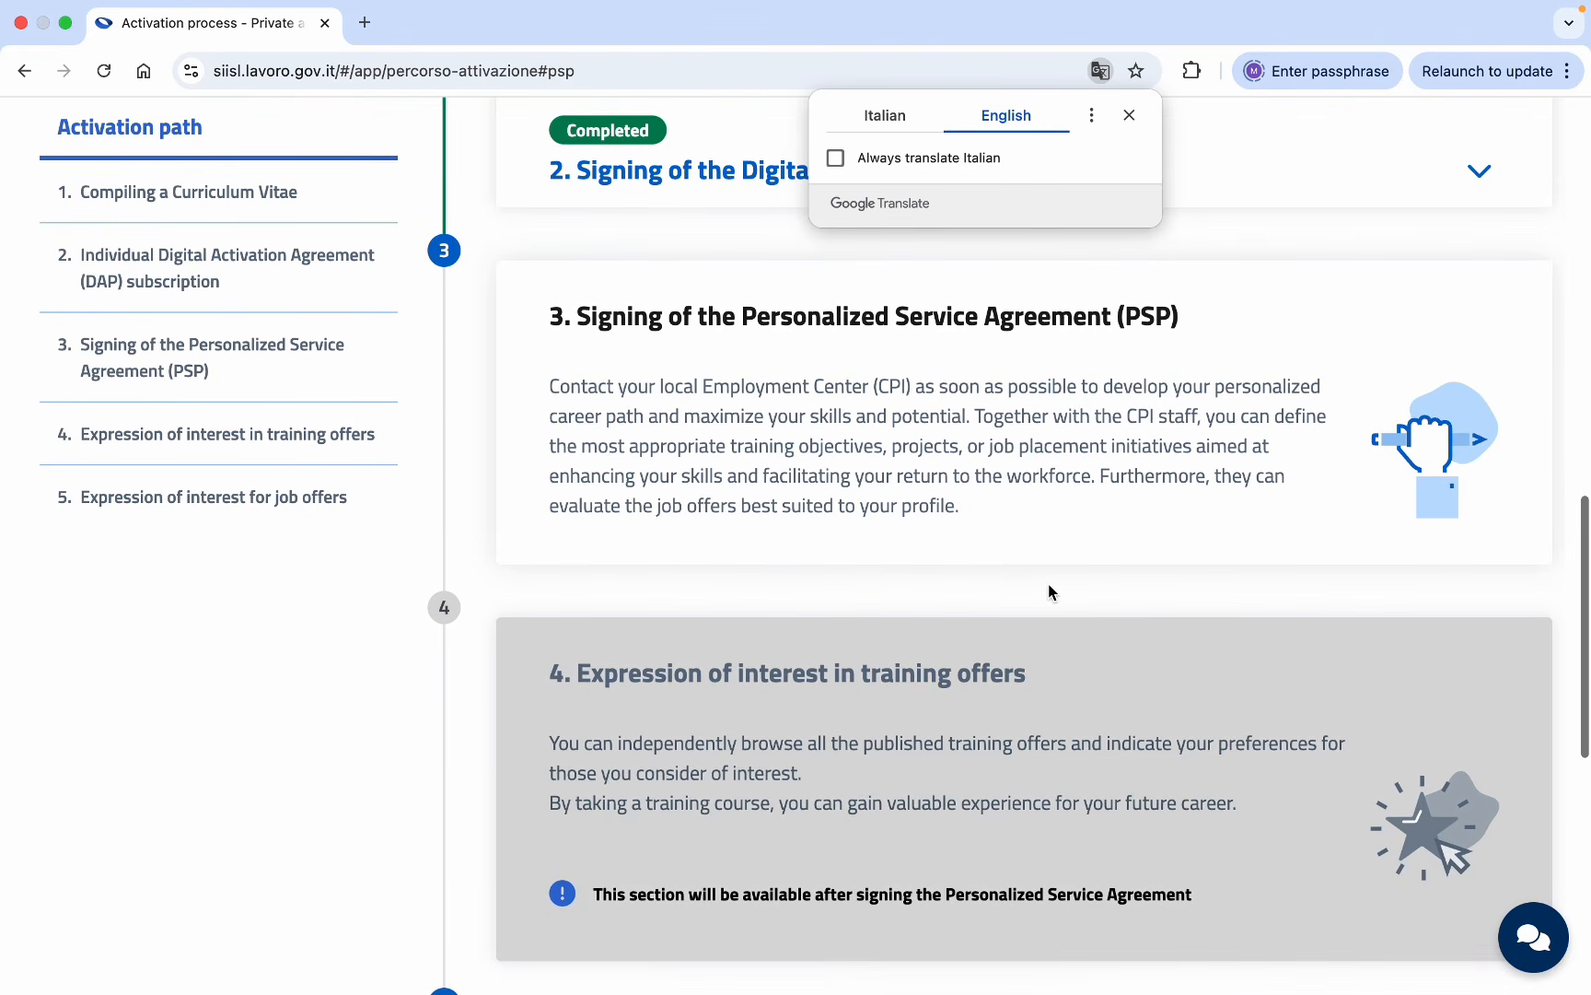
scroll(1070, 543, down, 2)
scroll(1071, 545, down, 8)
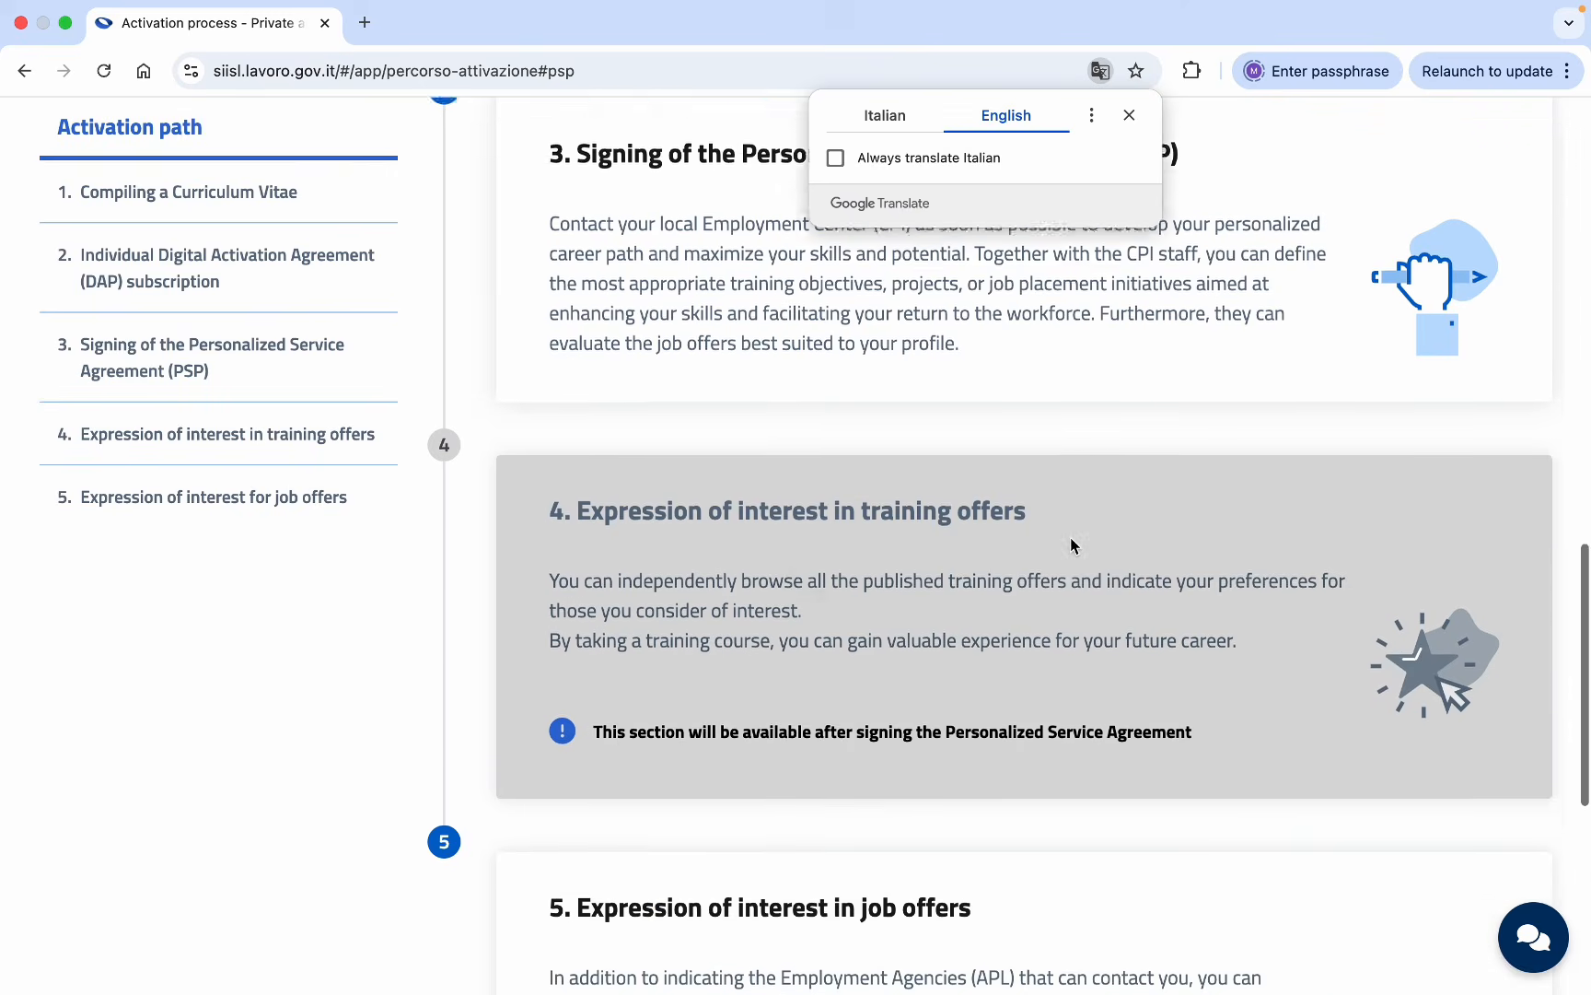
scroll(1071, 546, up, 9)
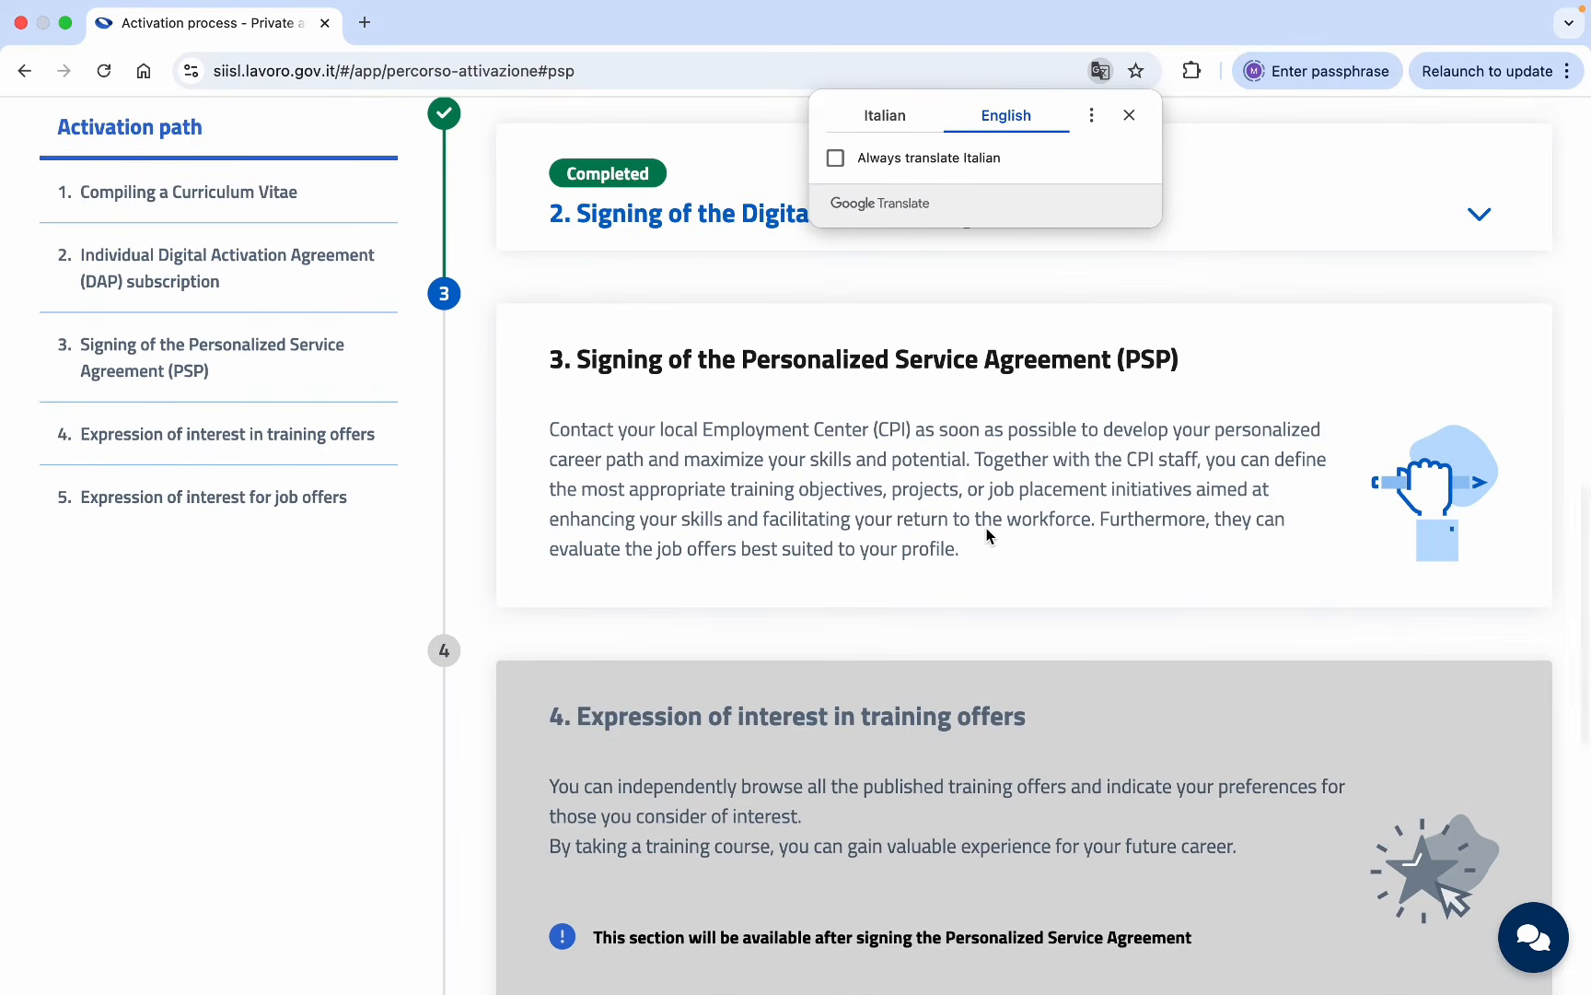
scroll(835, 530, down, 3)
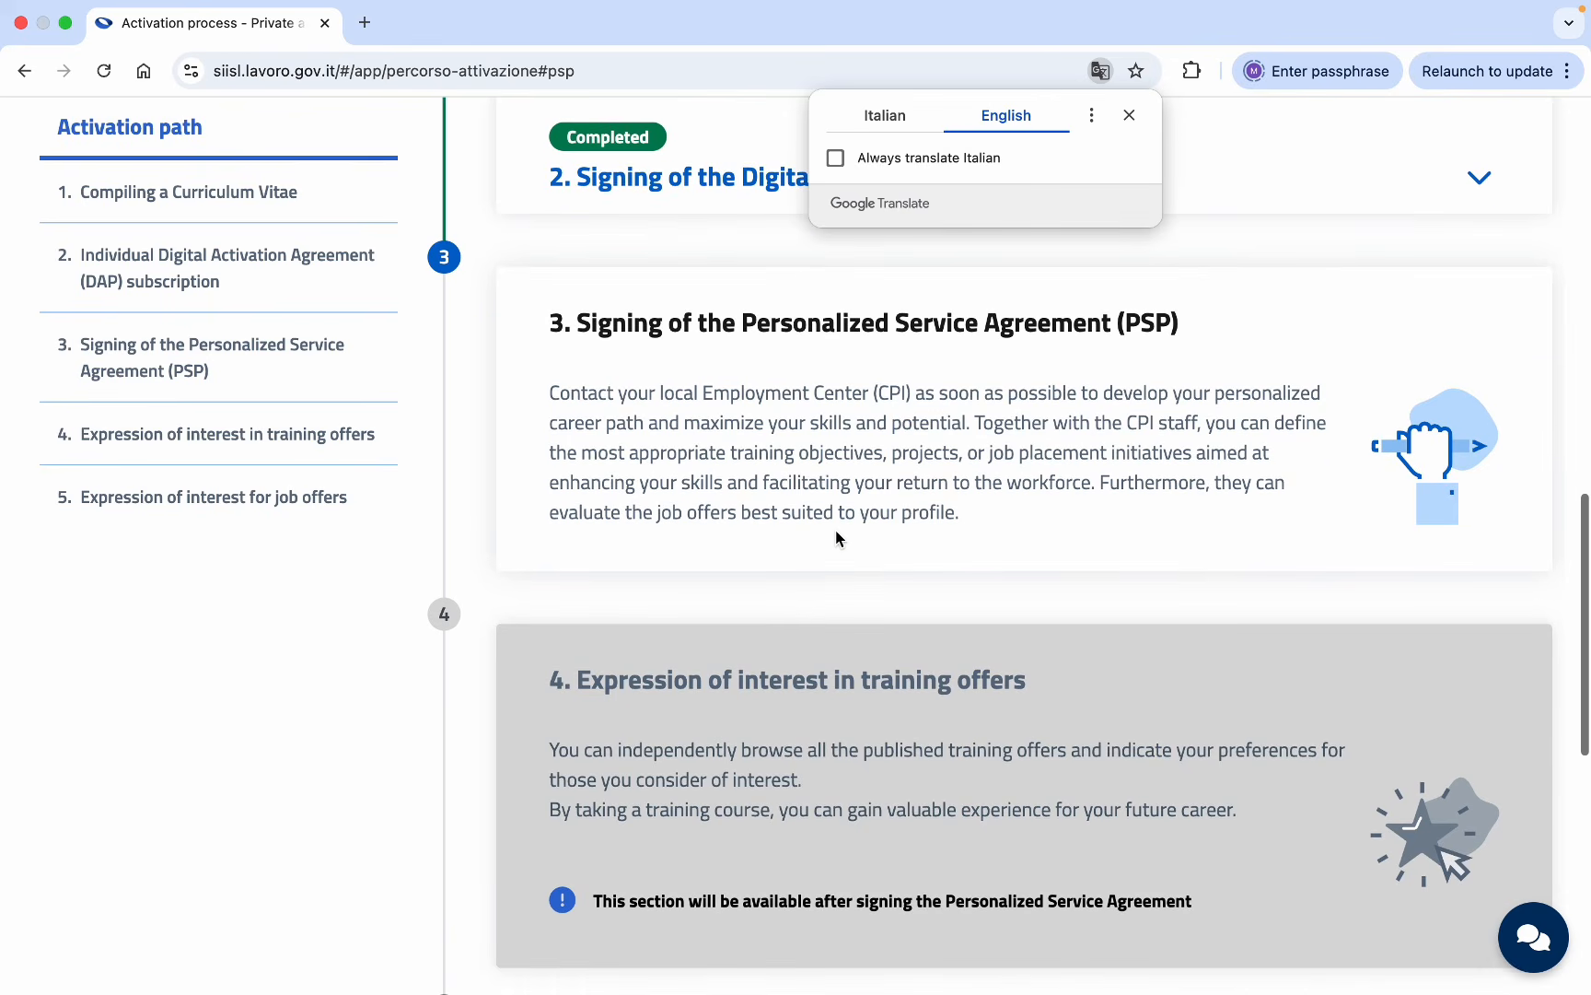
scroll(836, 530, down, 1)
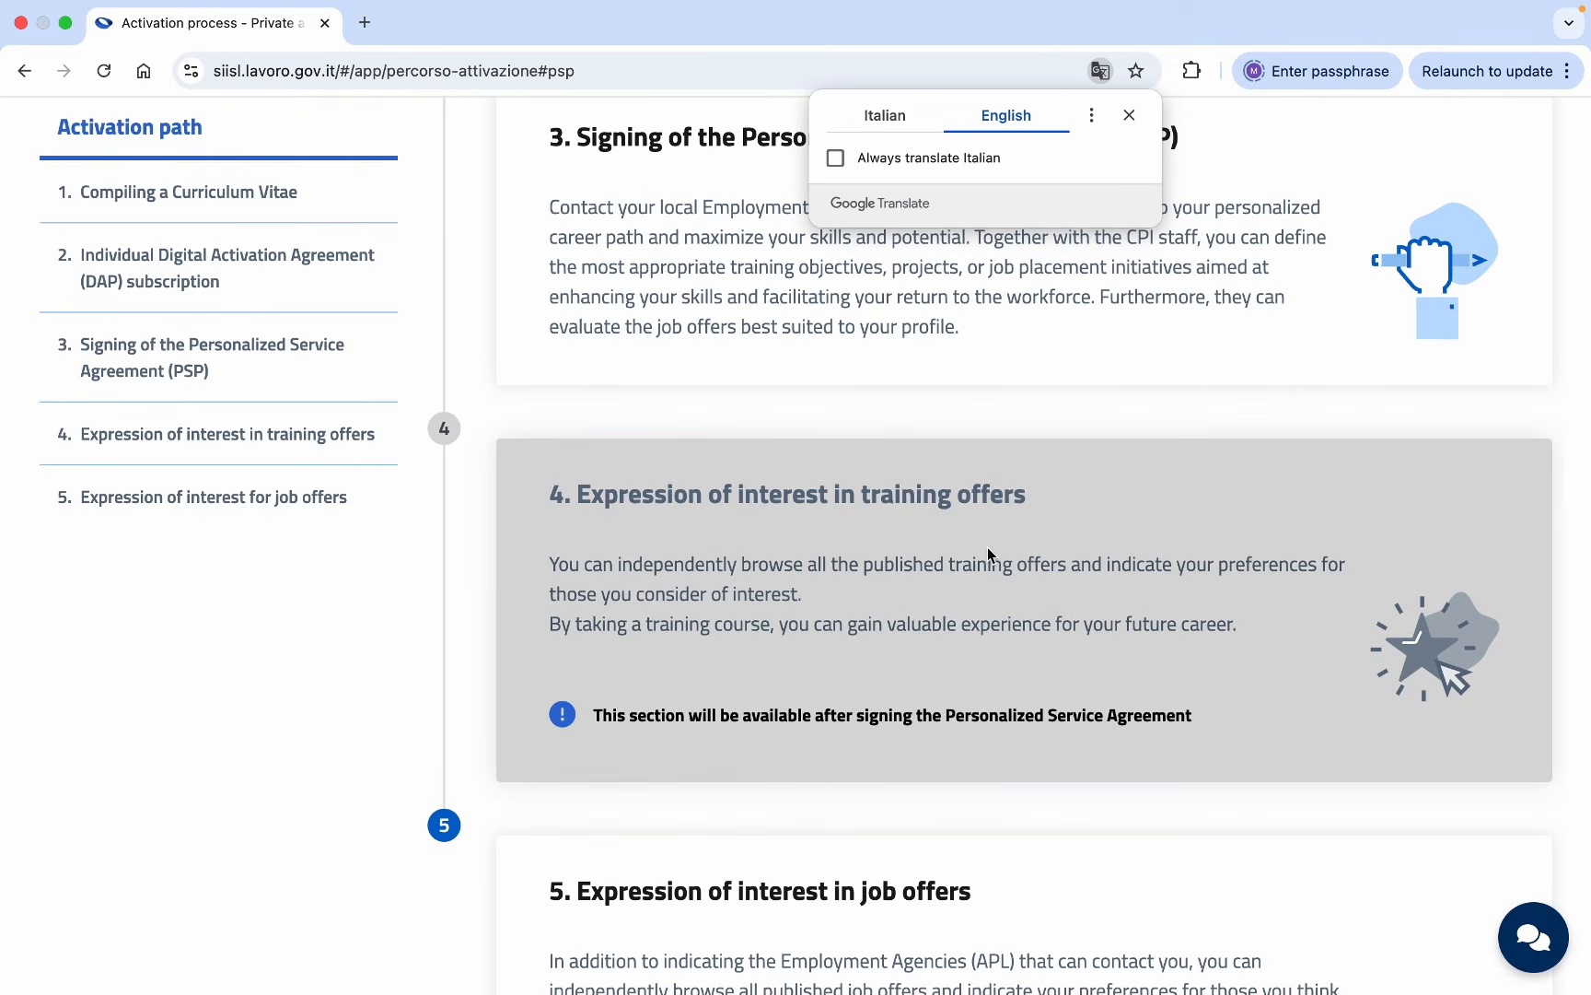
scroll(987, 547, down, 2)
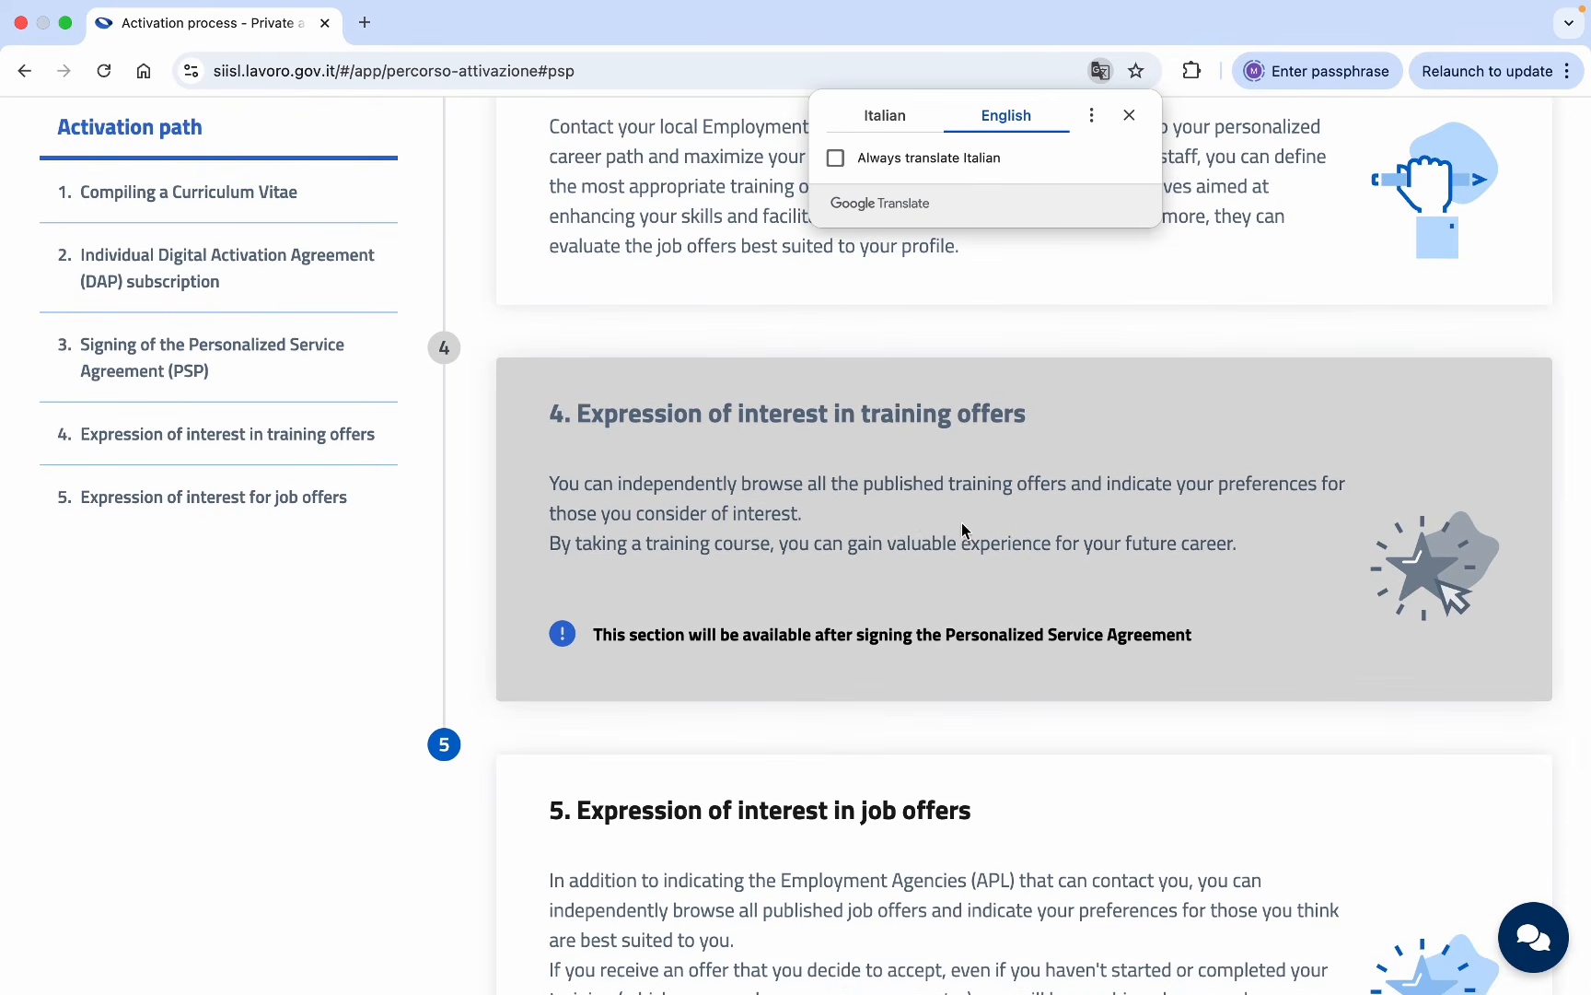
scroll(936, 543, down, 3)
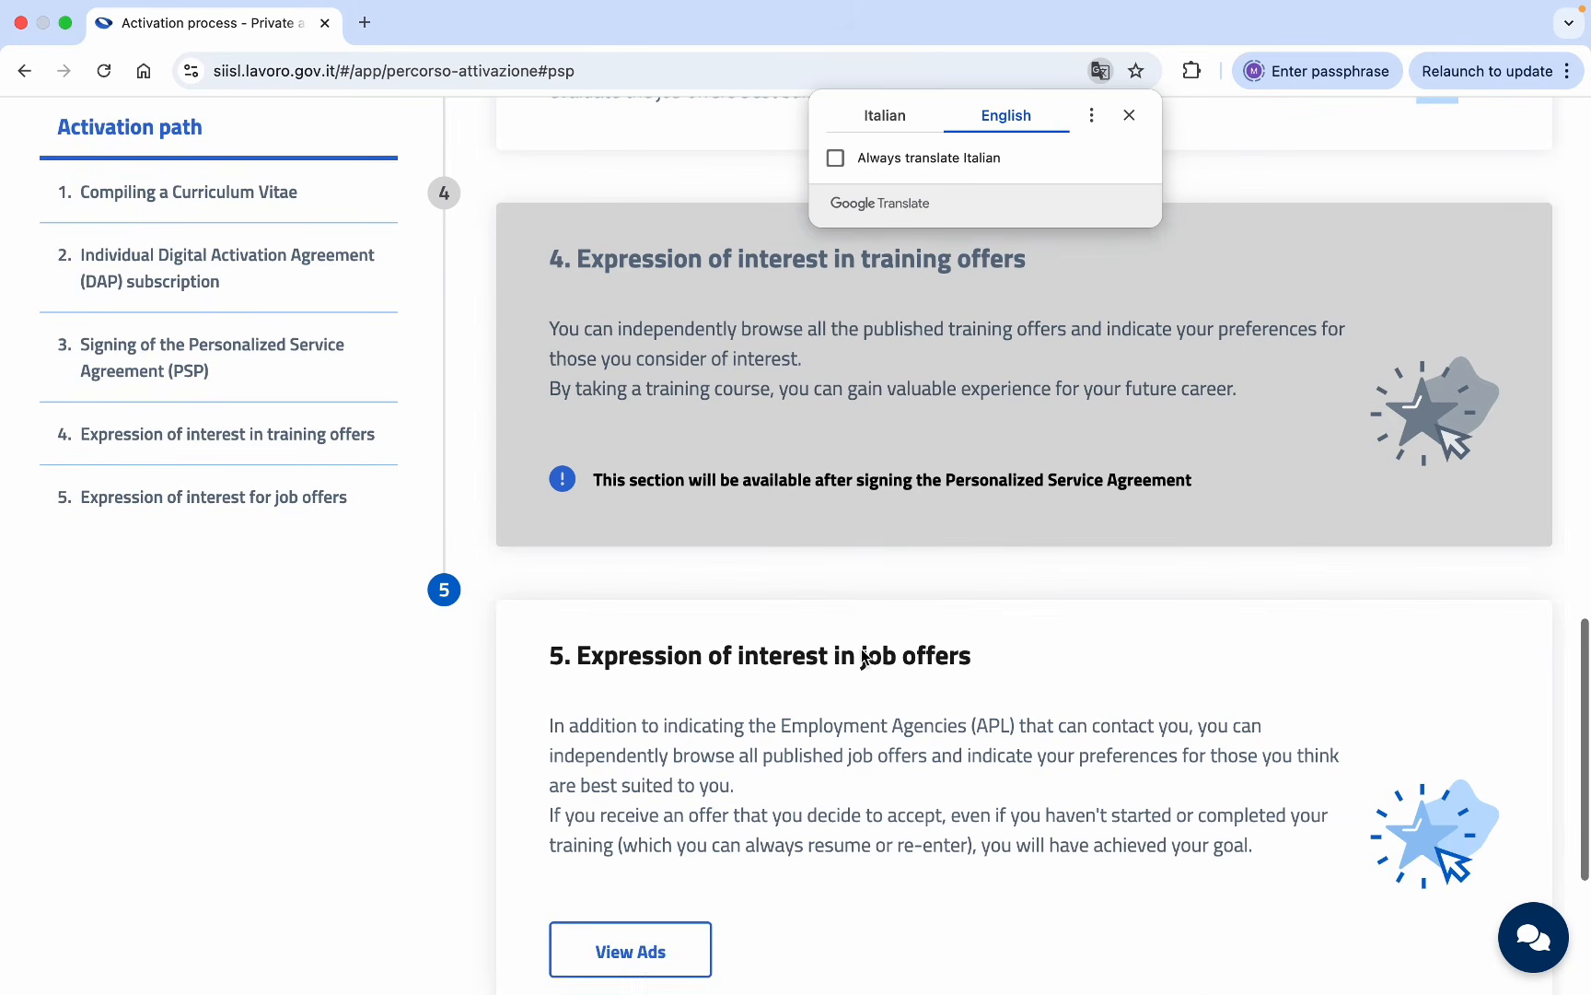
scroll(949, 660, down, 1)
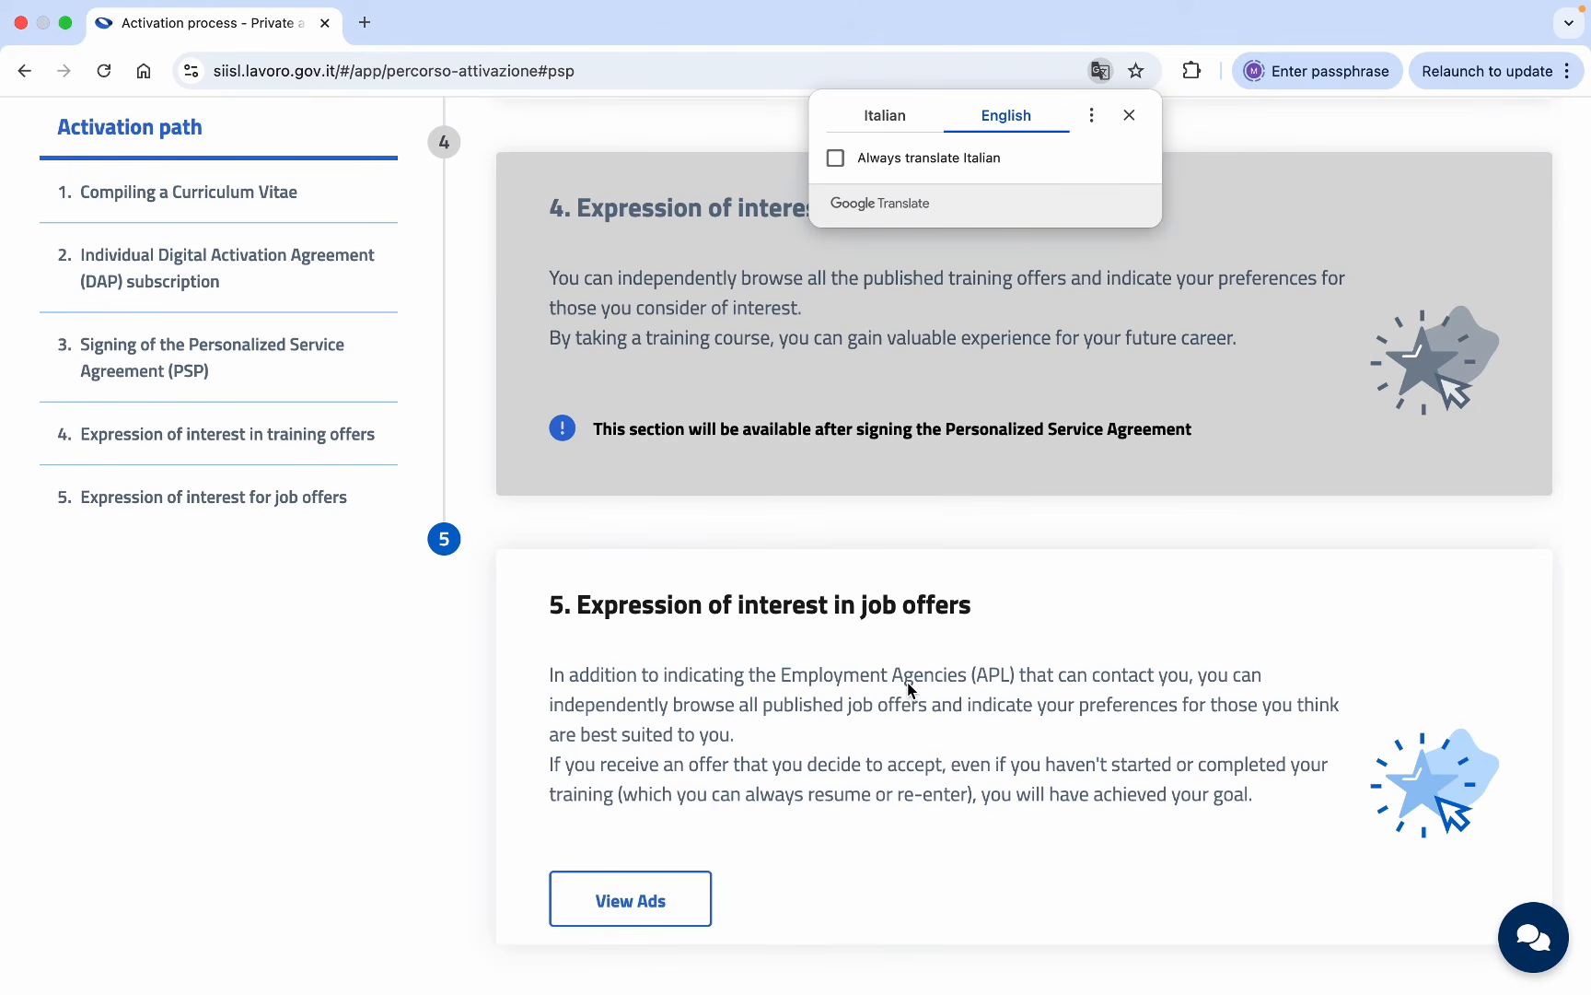
Go back to the private area homepage and review the cards of the activation path.
key(super+bracketleft)
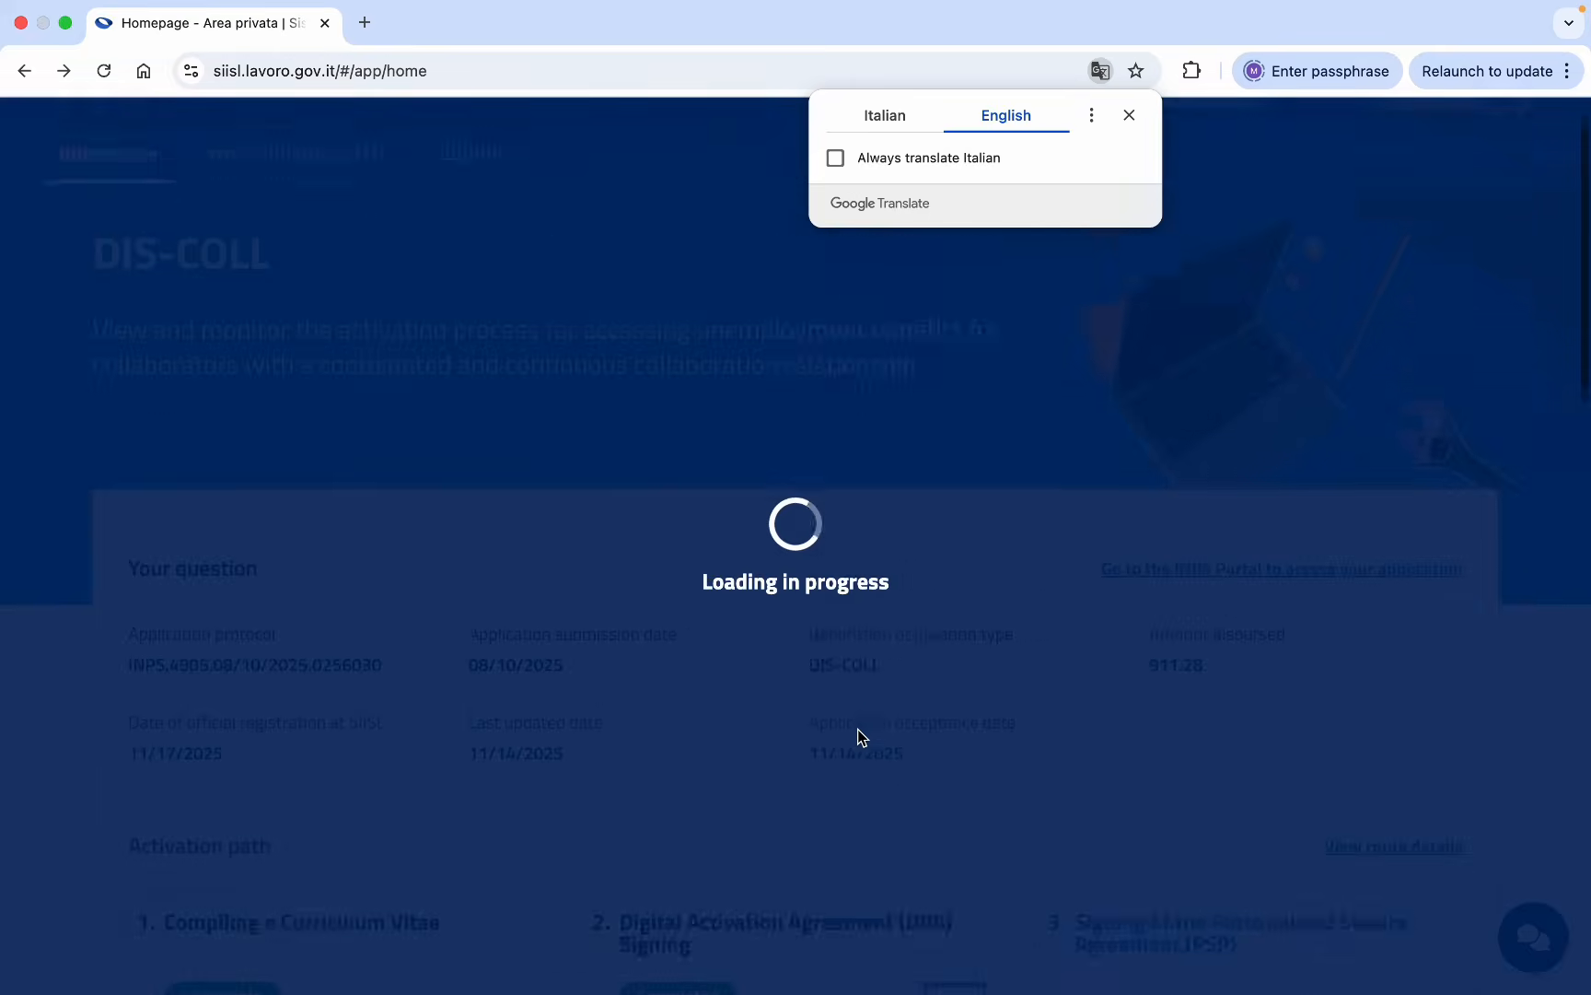
scroll(859, 729, down, 12)
scroll(859, 729, up, 4)
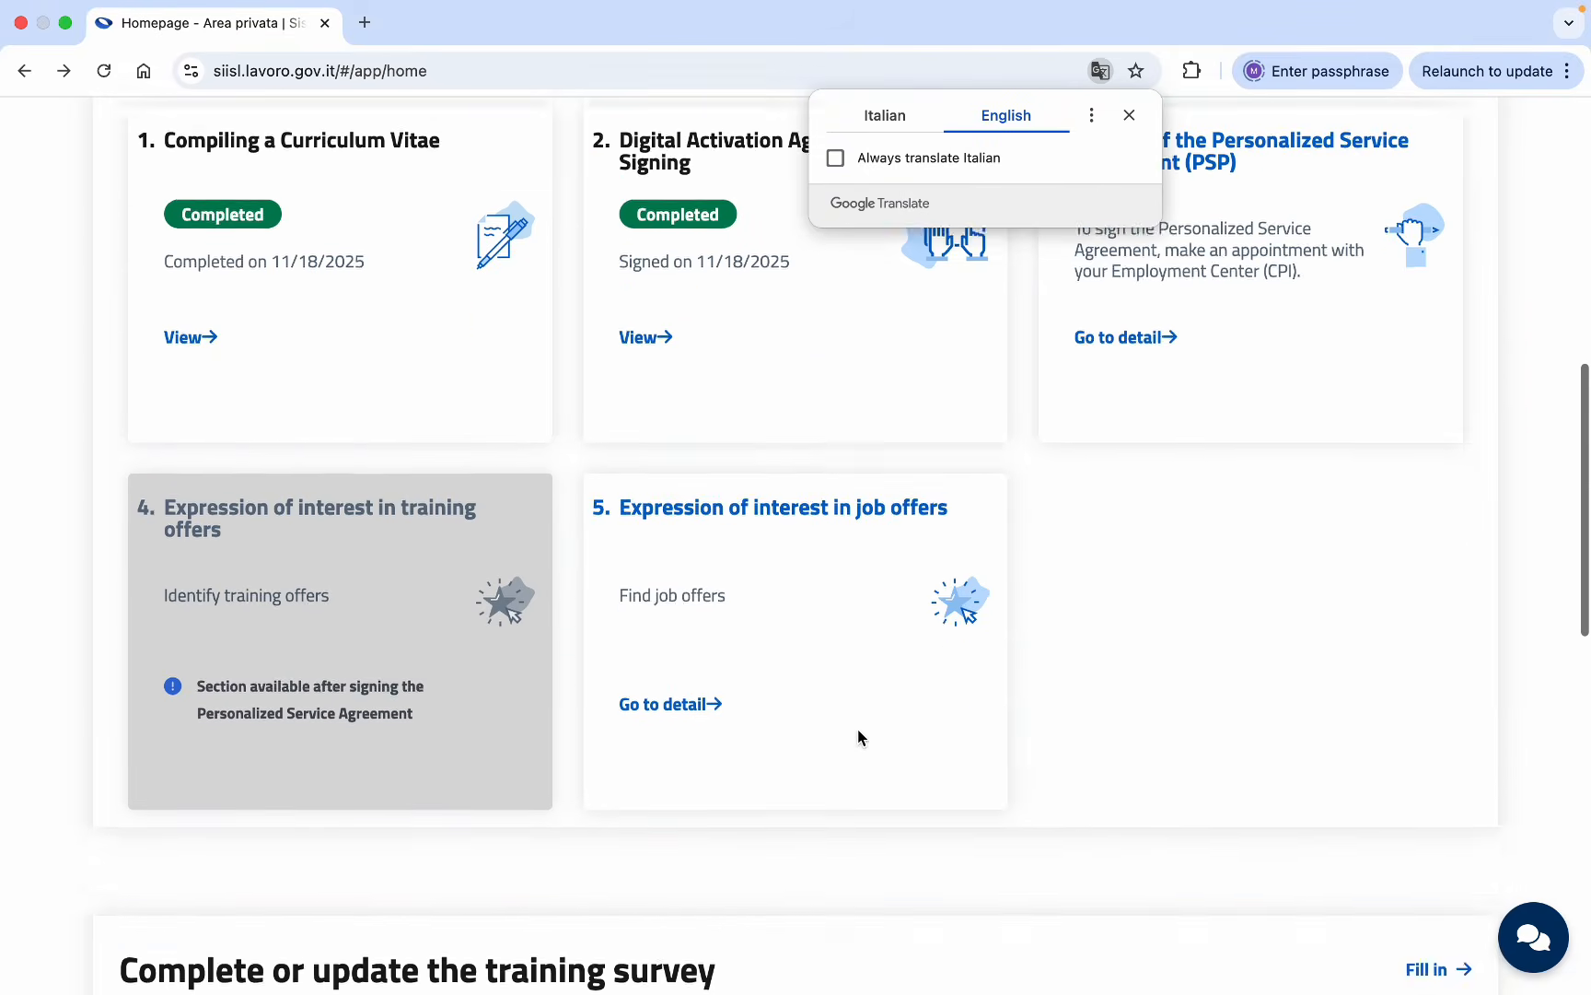